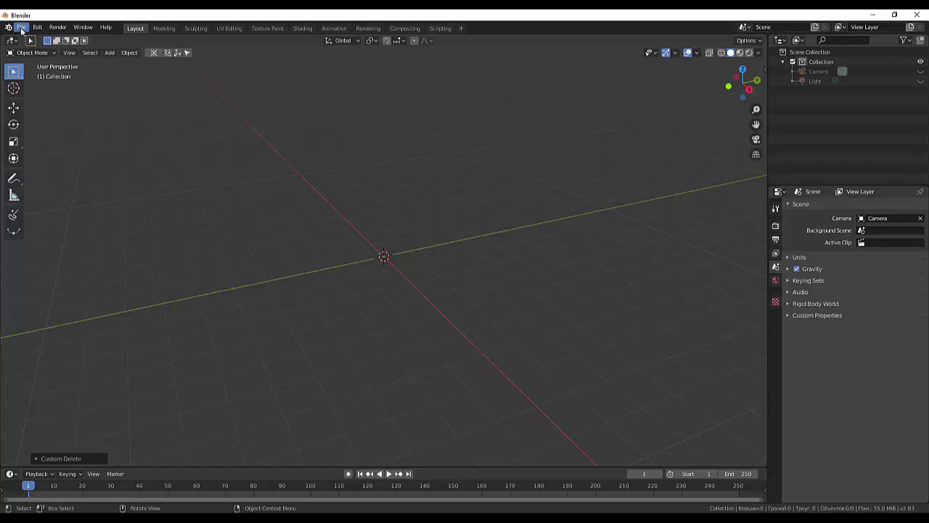
Load Reference 3.png from the Desktop as a trial reference image, delete it, and switch to front view
key("shift+a")
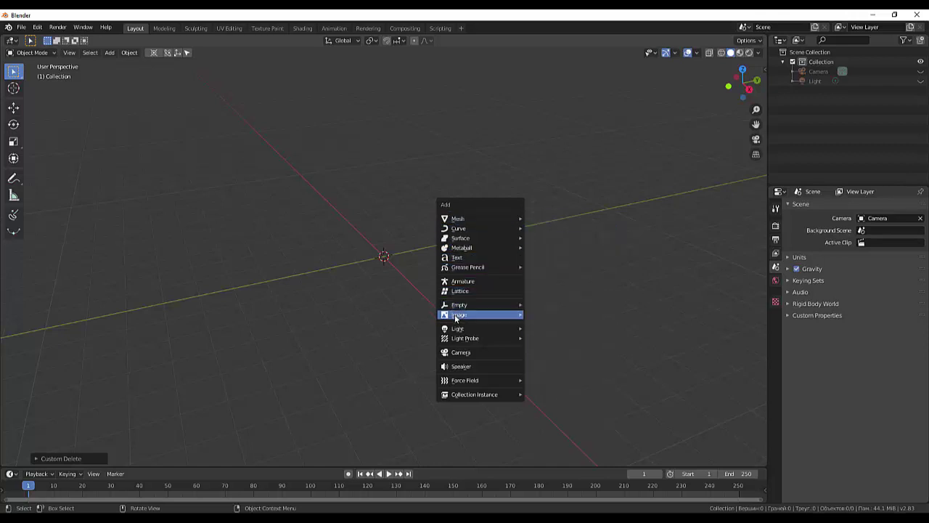
mouse_move(460, 315)
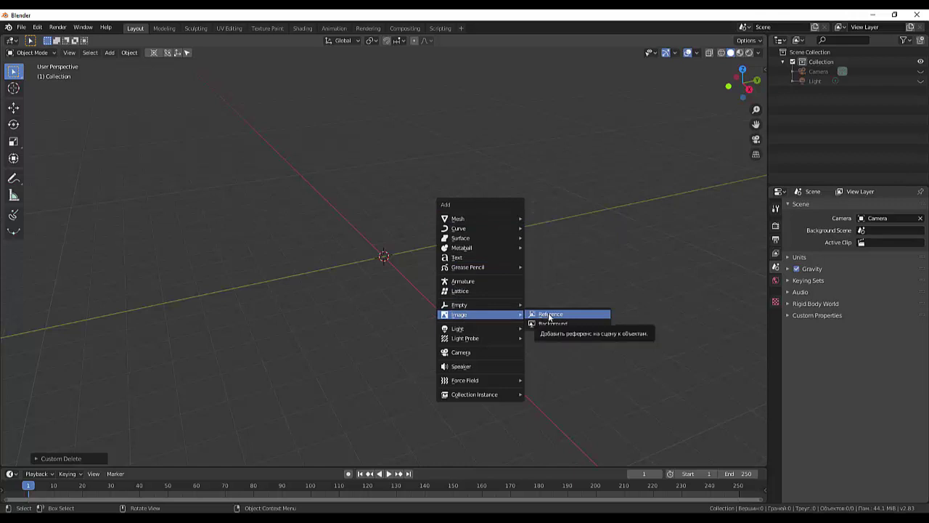
left_click(548, 315)
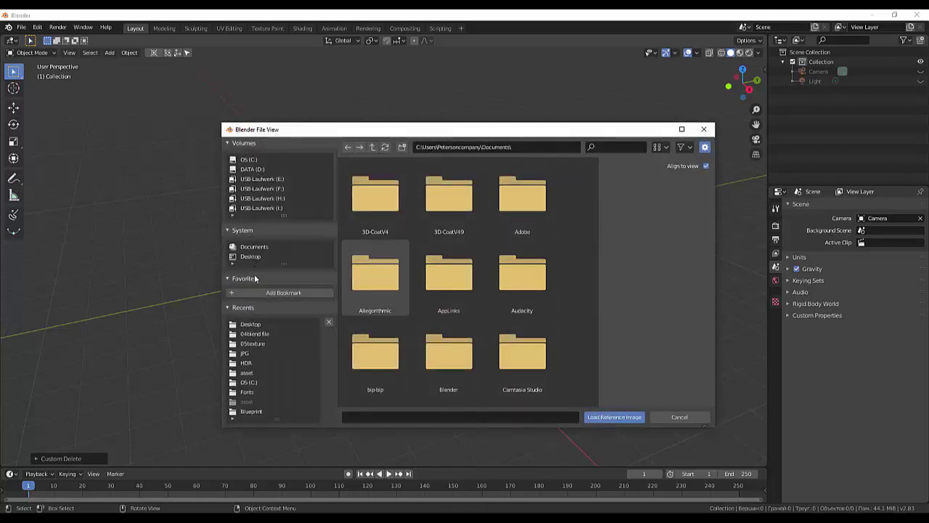
left_click(251, 325)
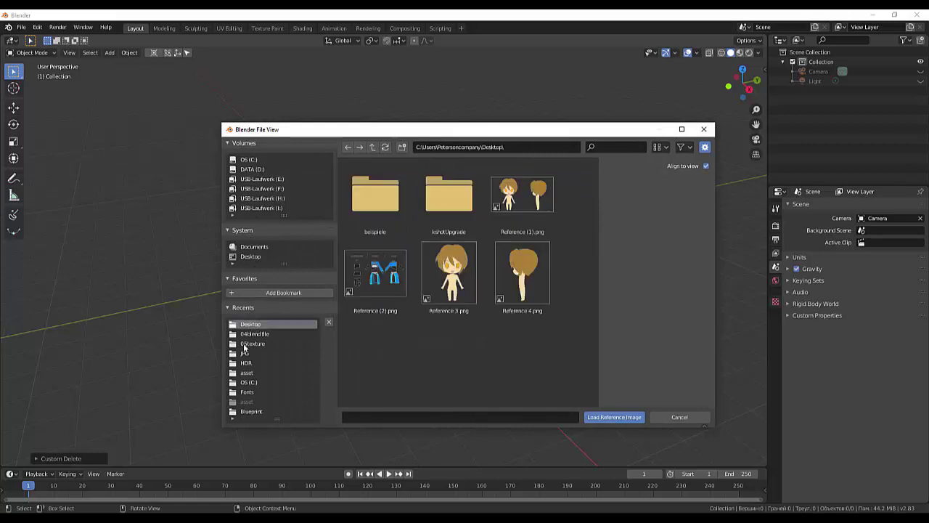
left_click(447, 281)
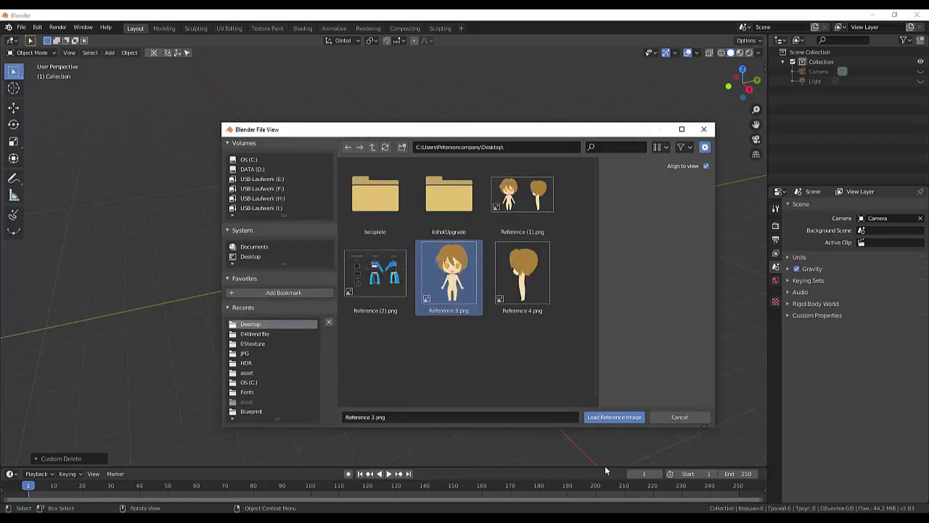
left_click(610, 418)
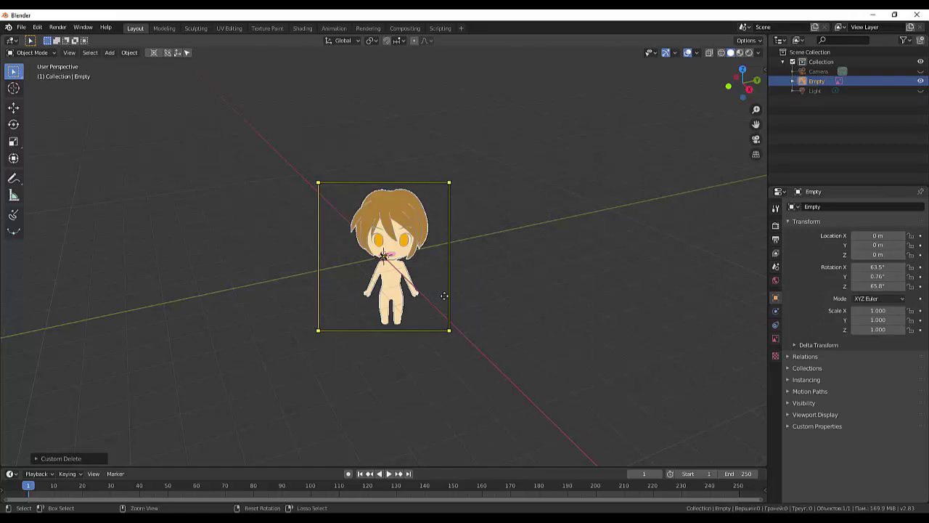
key("Delete")
key("KP_1")
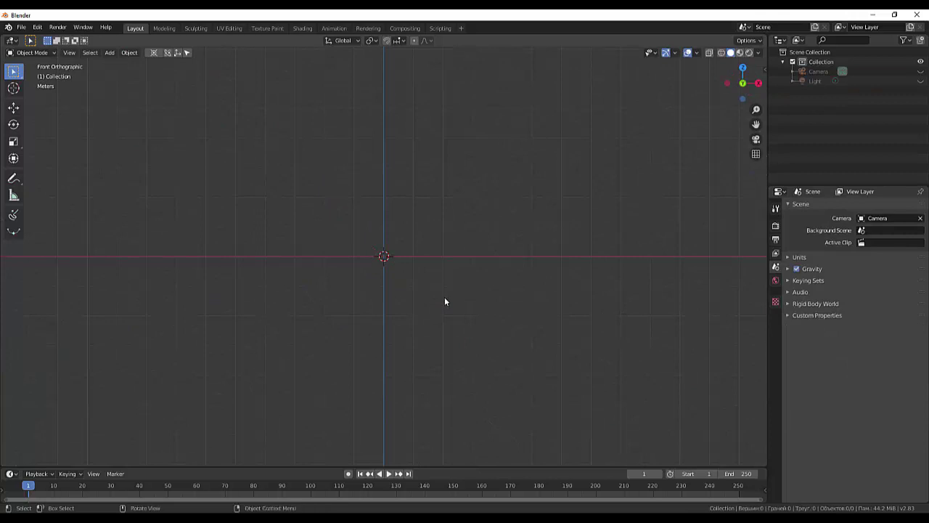
Add Reference 3.png as the front reference image
key("shift+a")
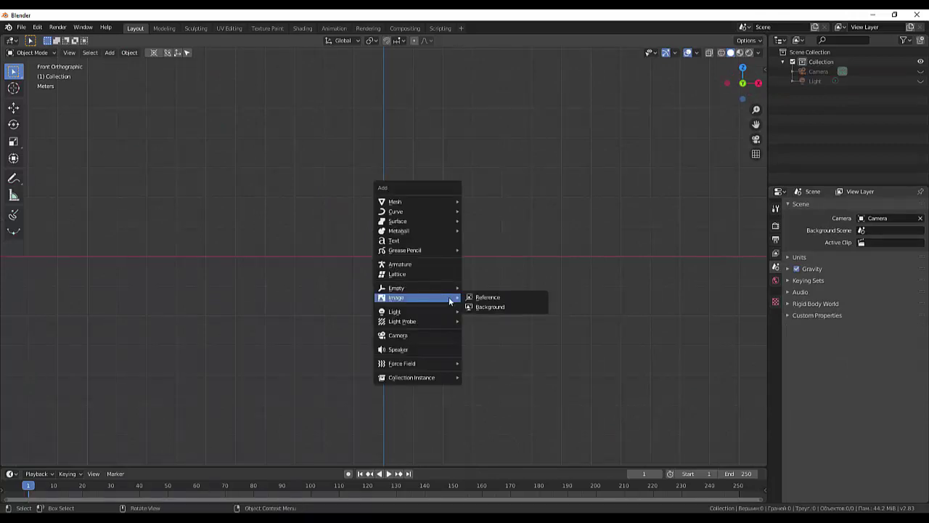
left_click(480, 297)
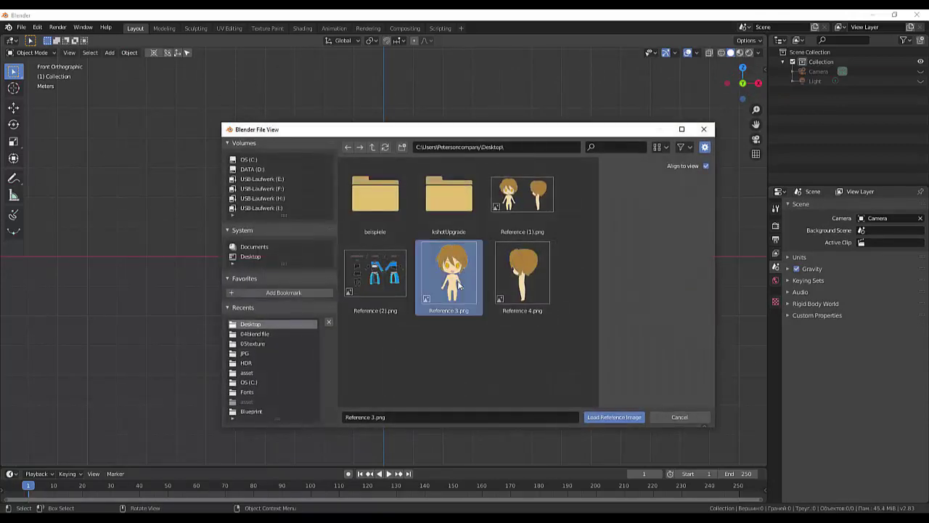
left_click(595, 417)
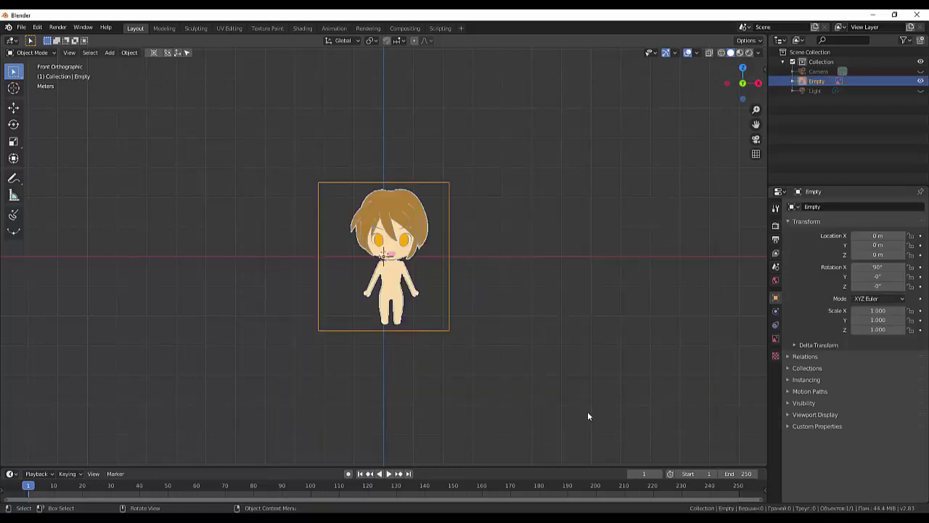
In right-side view, add Reference 4.png as the side reference image
key("alt+a")
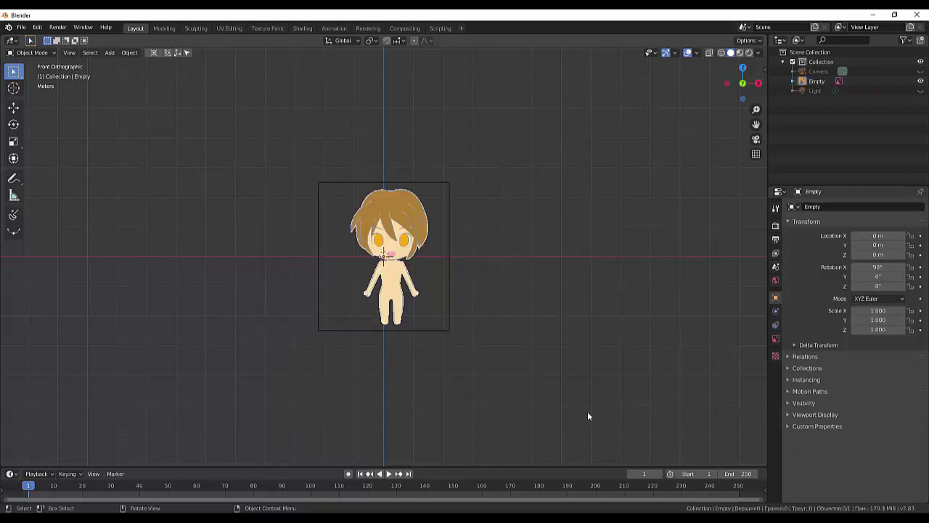
key("KP_3")
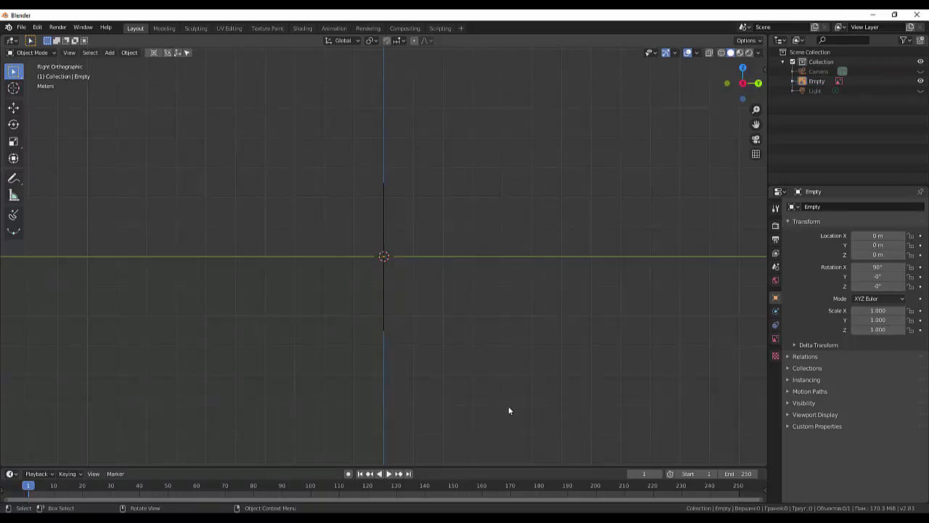
key("shift+a")
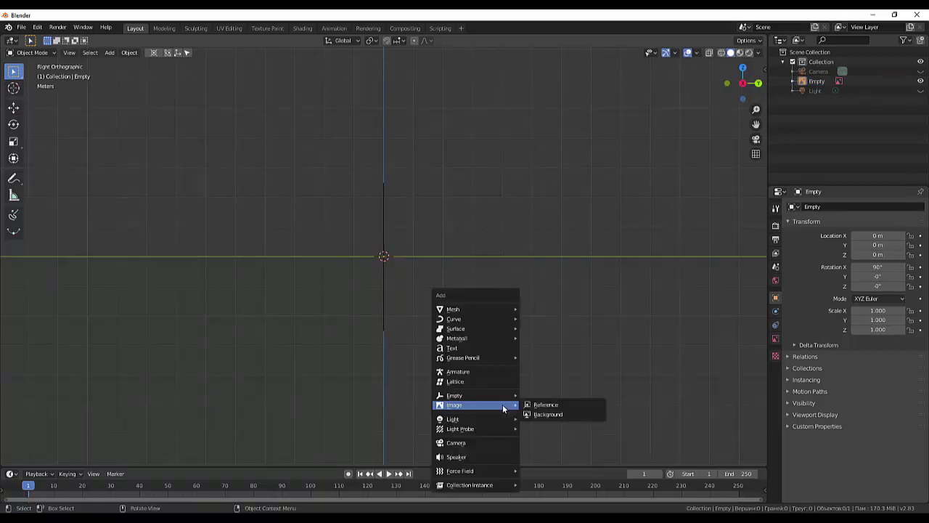
left_click(539, 403)
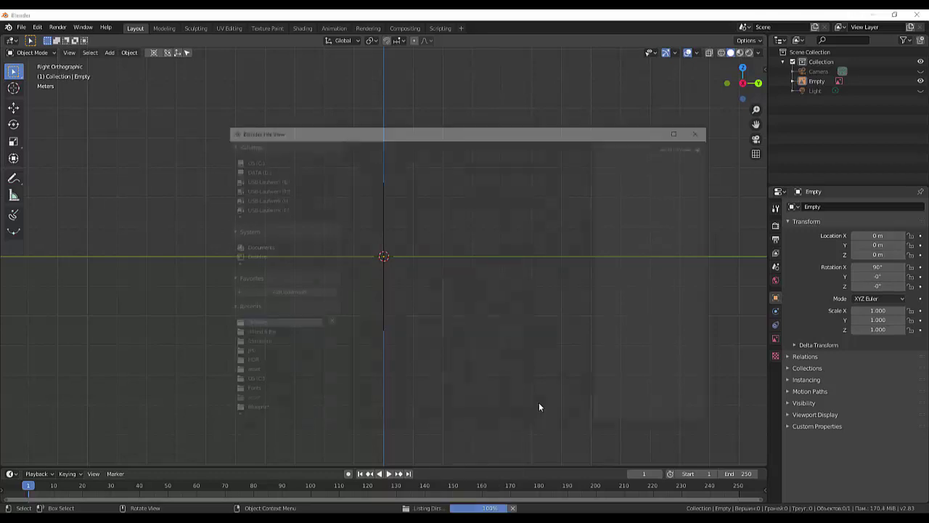
left_click(522, 283)
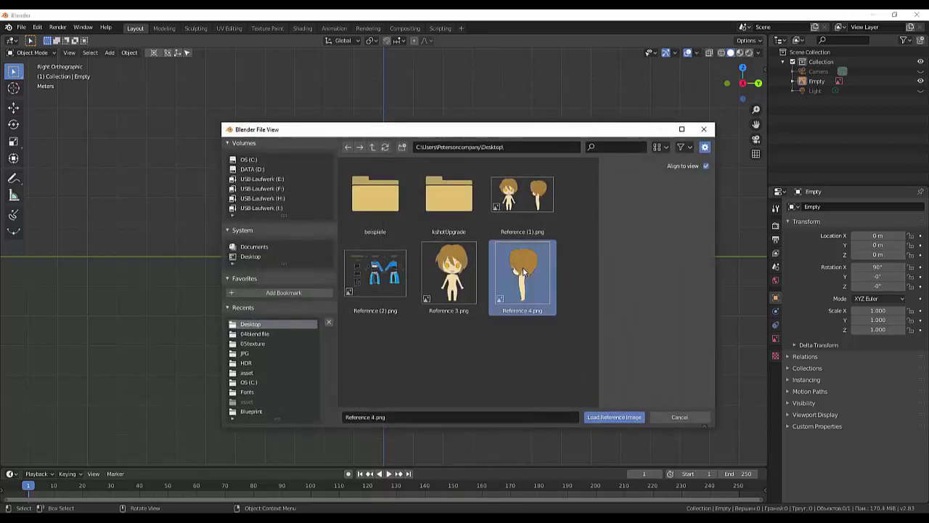
left_click(623, 419)
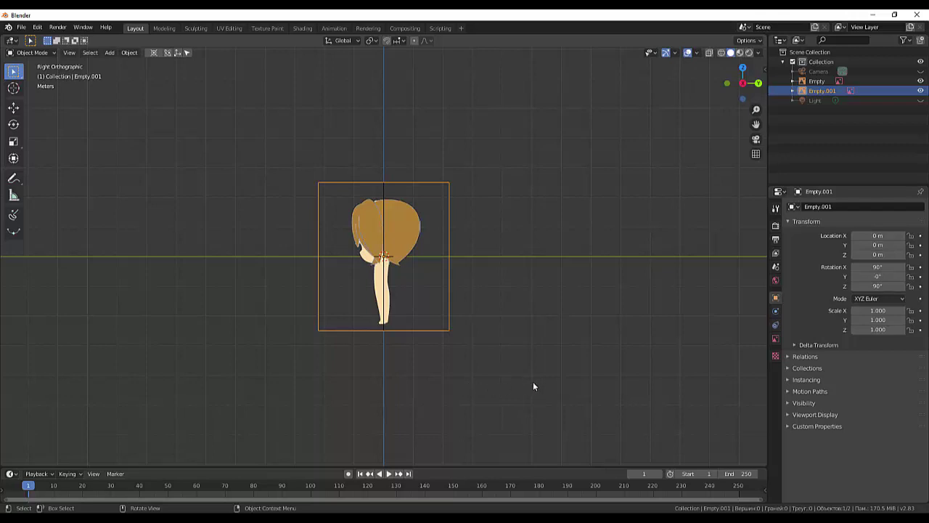
In front view, slide the front reference image along X to -0.24939 m
key("KP_5")
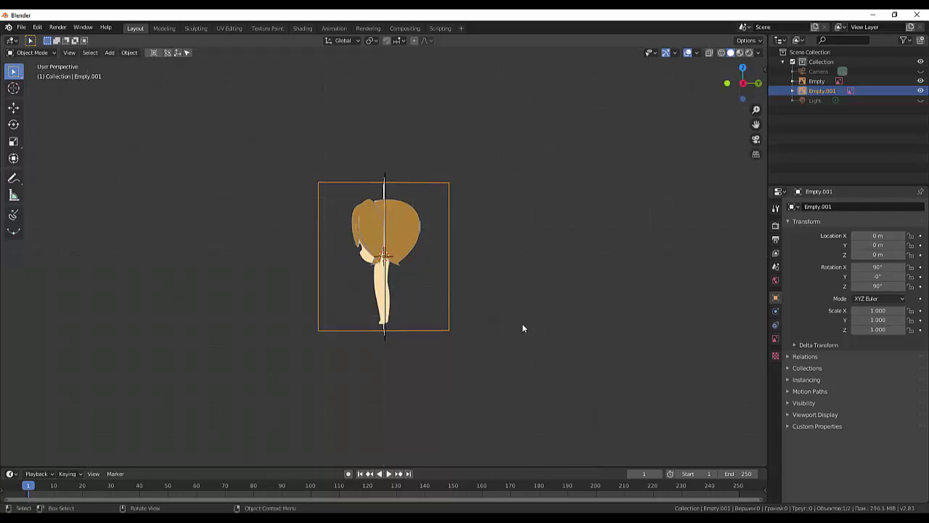
key("alt+a")
mouse_move(584, 314)
middle_mouse_down()
mouse_move(718, 317)
mouse_move(689, 321)
middle_mouse_up()
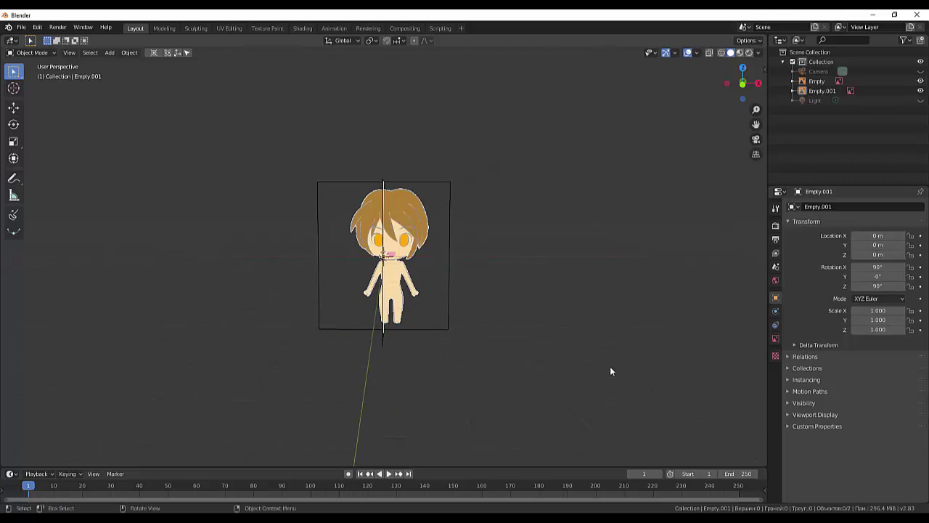
key("KP_1")
scroll(476, 338, "up", 3)
scroll(472, 338, "up", 2)
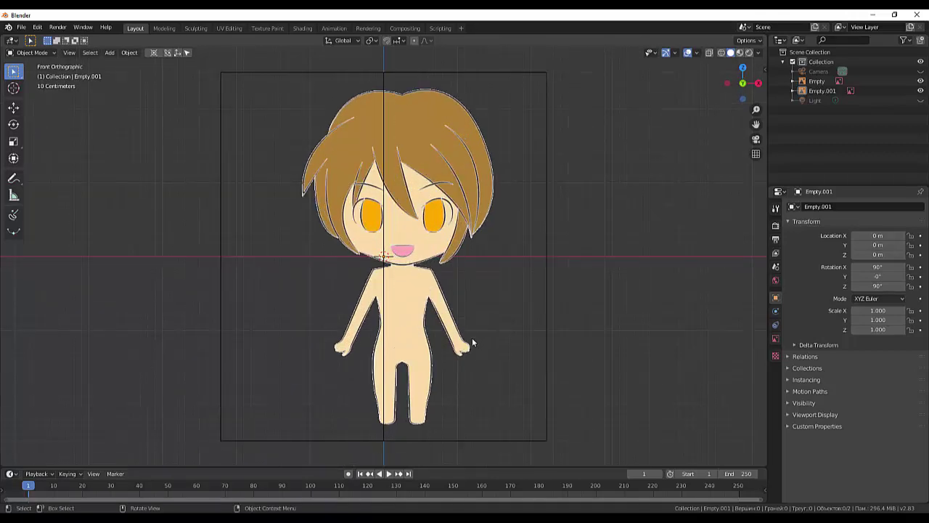
left_click(420, 298)
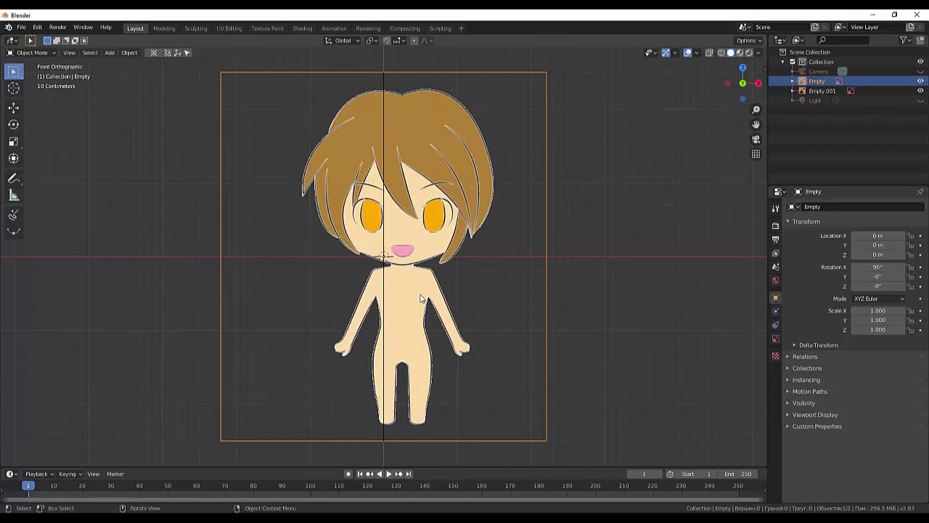
key("g")
key("y")
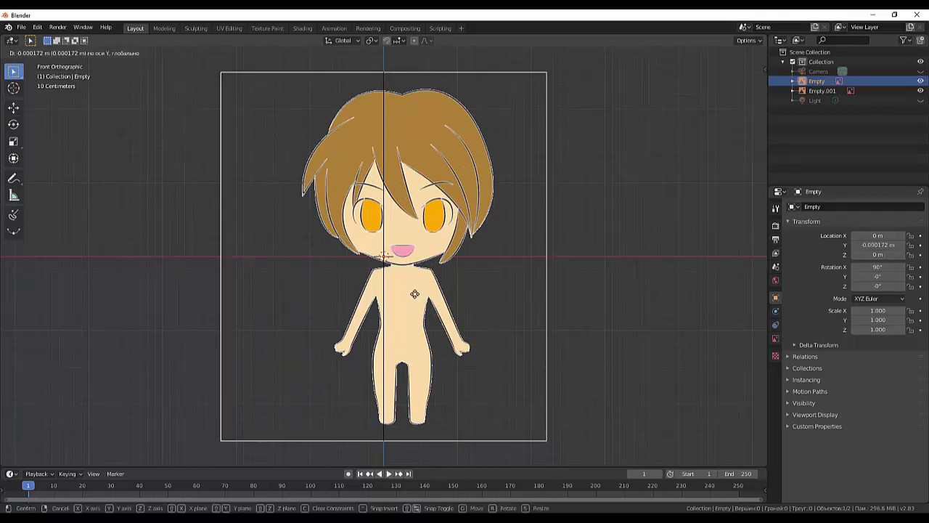
key("x")
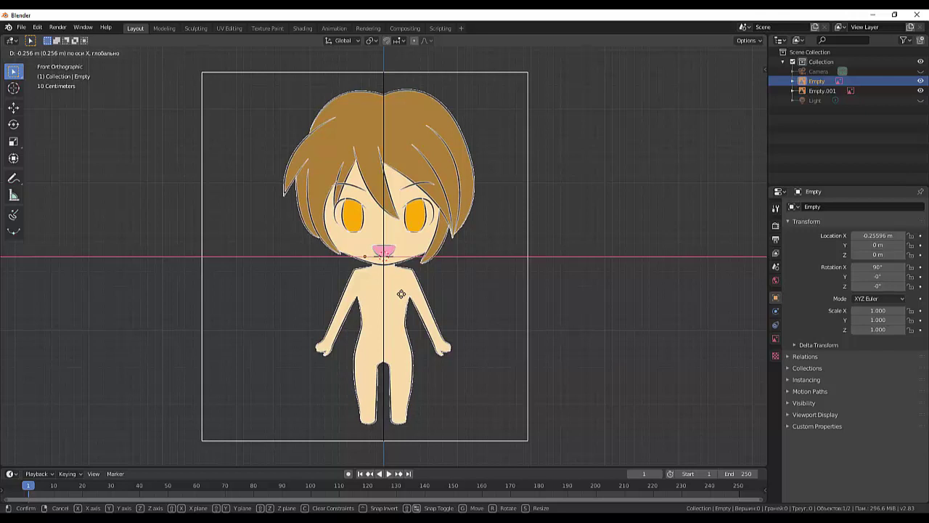
left_click(401, 294)
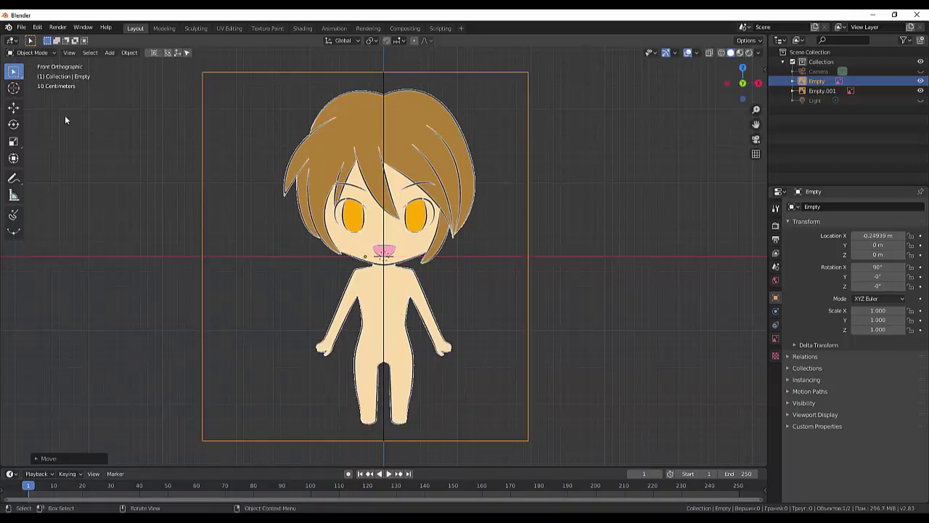
Set the front reference image's origin to the 3D cursor and keep it selected
left_click(130, 52)
mouse_move(144, 73)
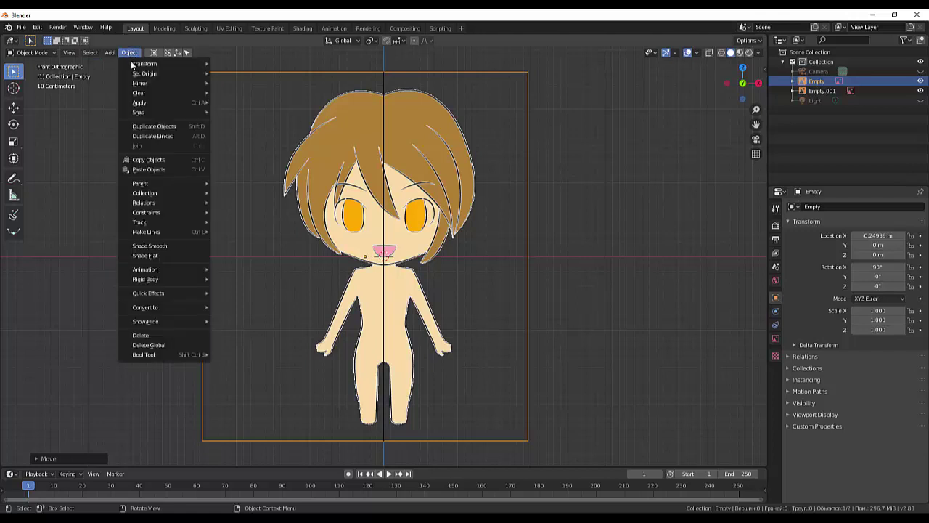
left_click(263, 94)
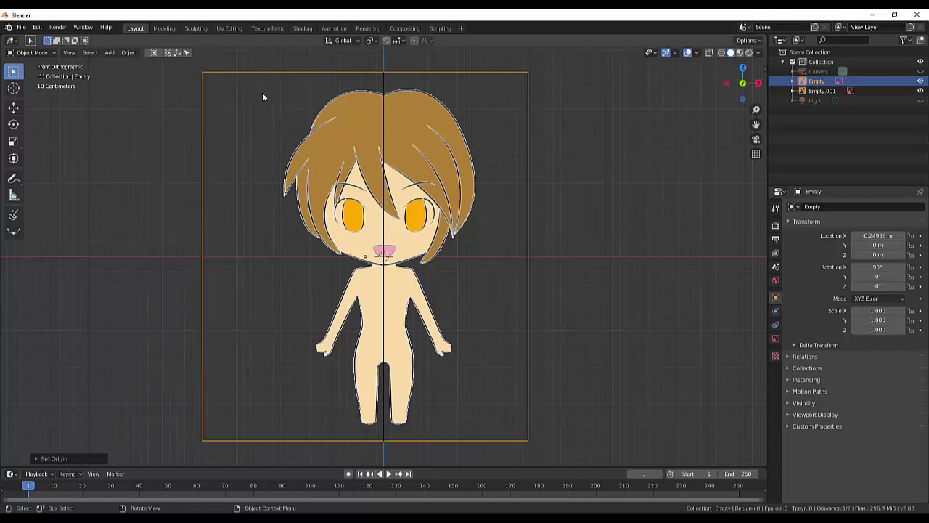
left_click(386, 254)
left_click(415, 240)
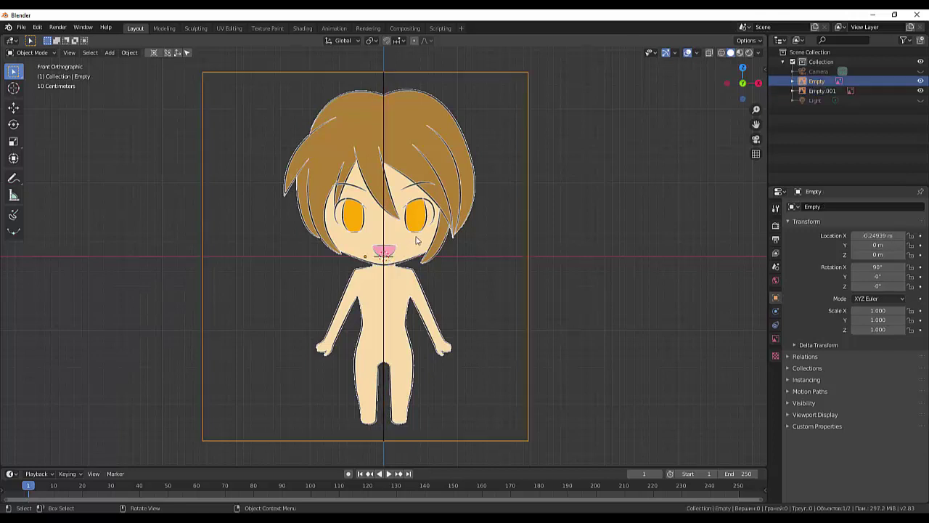
Compare the references by toggling between front and right orthographic views, ending in front view
left_click(556, 274)
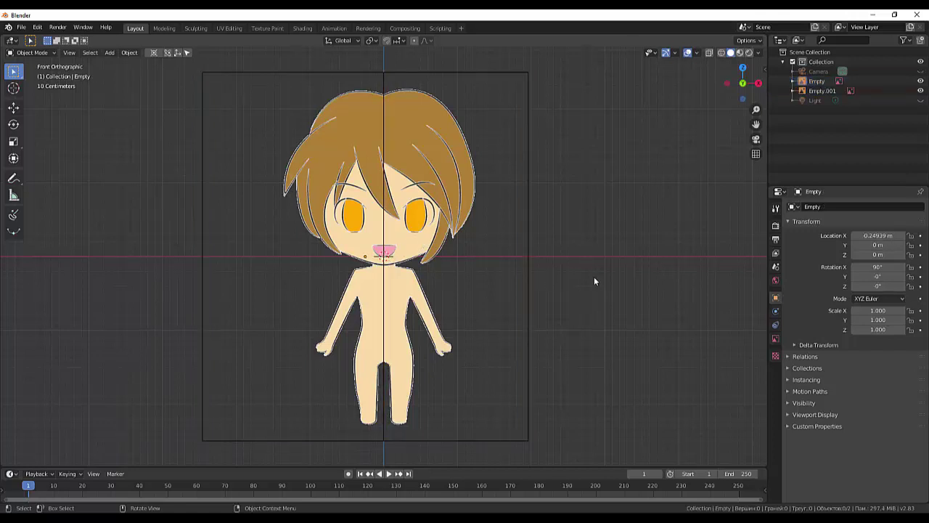
mouse_move(594, 277)
middle_mouse_down()
mouse_move(544, 287)
mouse_move(487, 283)
middle_mouse_up()
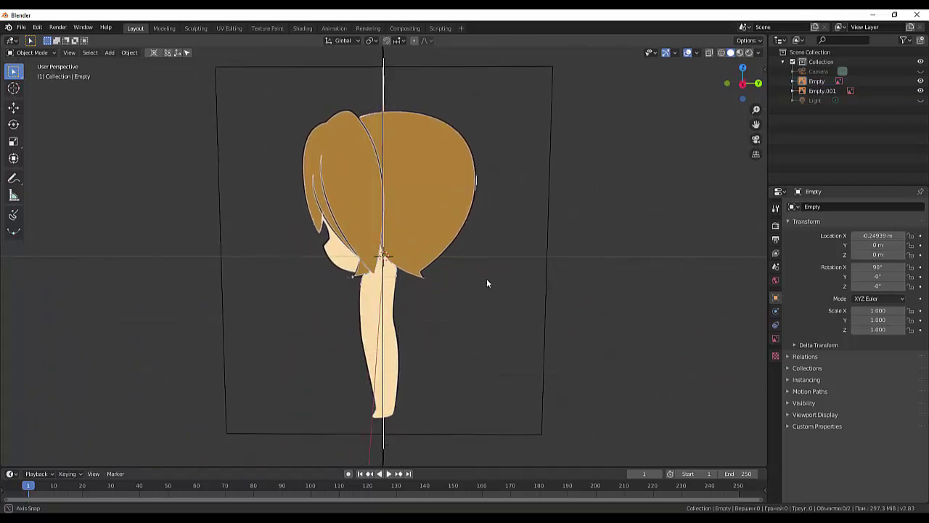
mouse_move(487, 283)
middle_mouse_down()
mouse_move(614, 276)
mouse_move(594, 293)
middle_mouse_up()
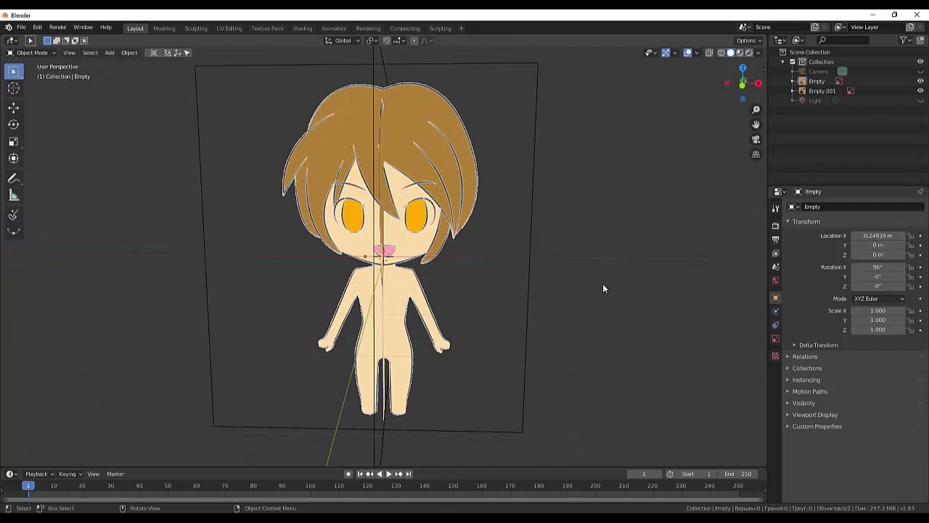
key("KP_1")
key("KP_3")
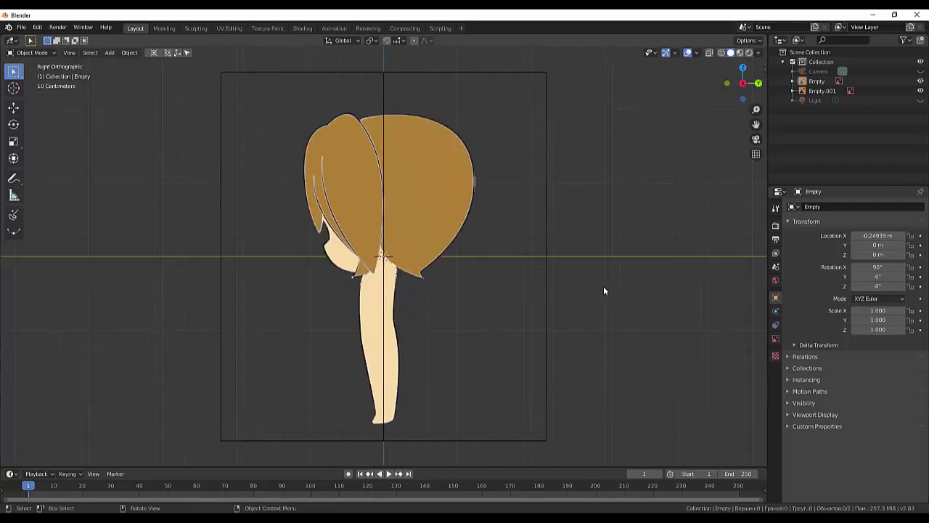
key("KP_1")
key("KP_3")
key("KP_1")
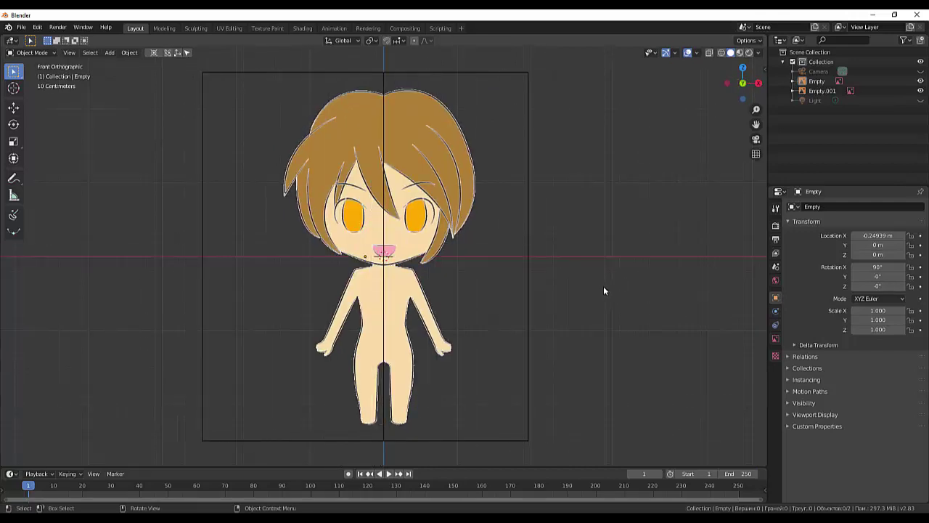
key("KP_3")
key("KP_1")
Inspect both reference empties' settings in the Outliner and properties, leaving the front one selected
left_click(844, 91)
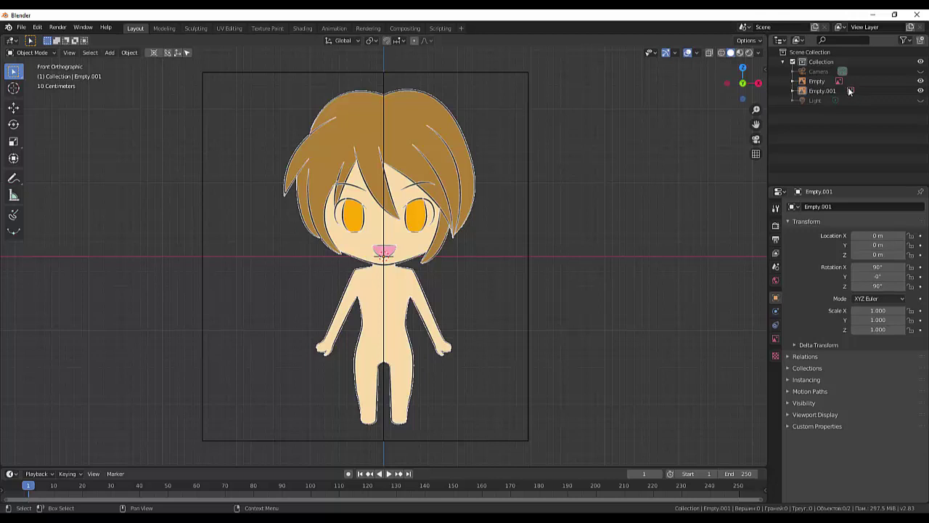
left_click(840, 80)
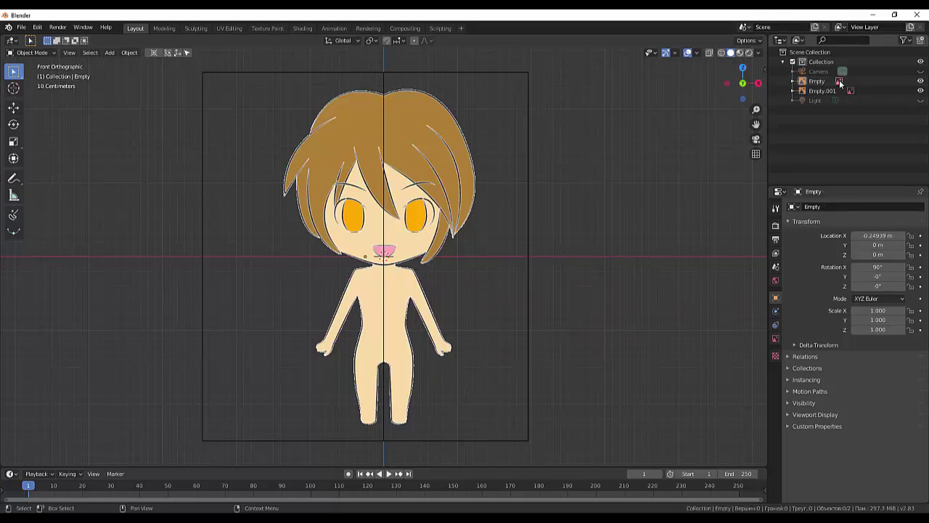
left_click(849, 85)
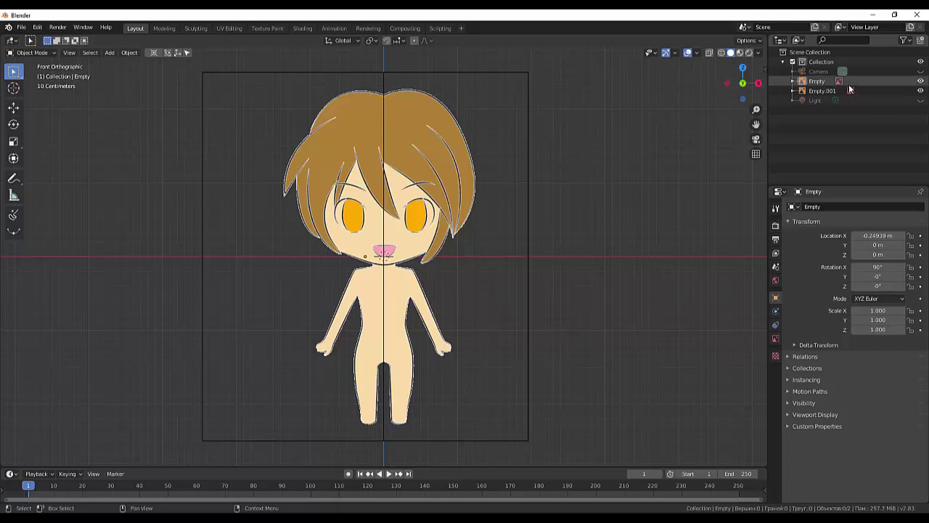
left_click(850, 91)
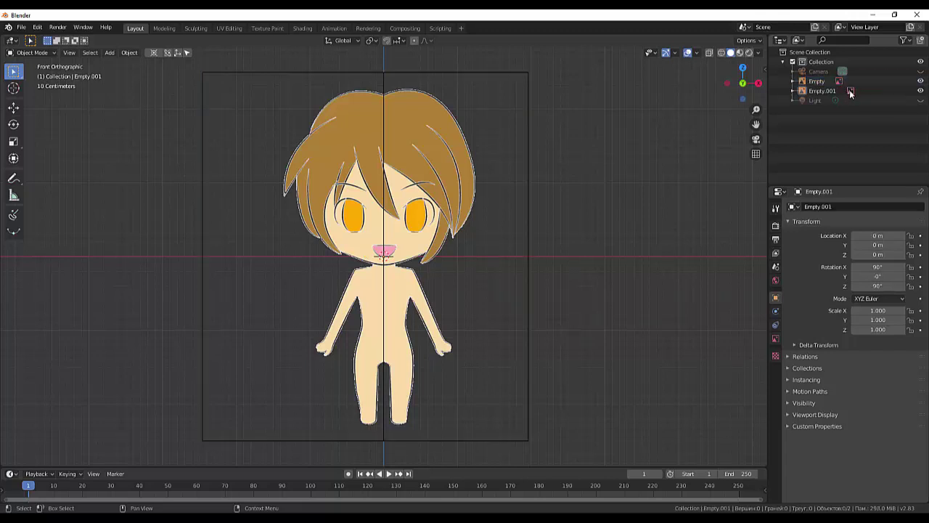
left_click(776, 357)
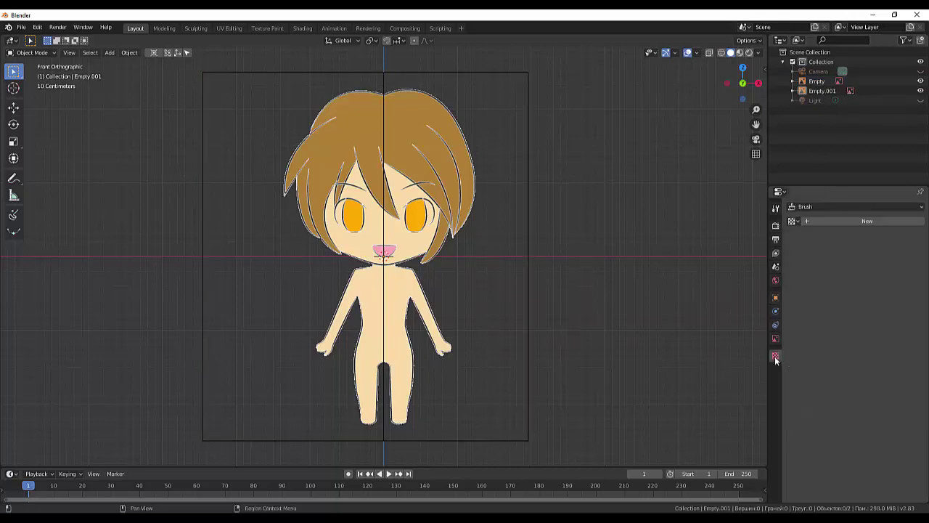
left_click(840, 82)
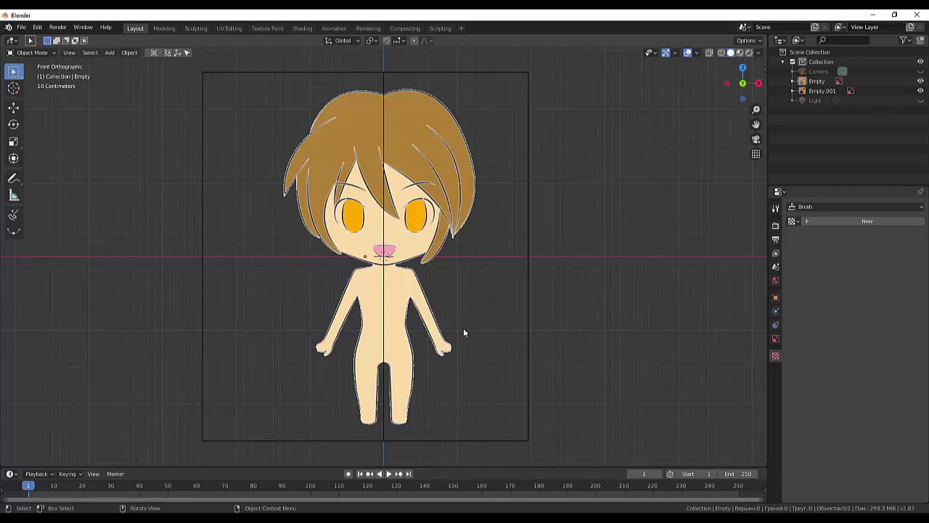
Add a cube mesh over the reference
key("shift+a")
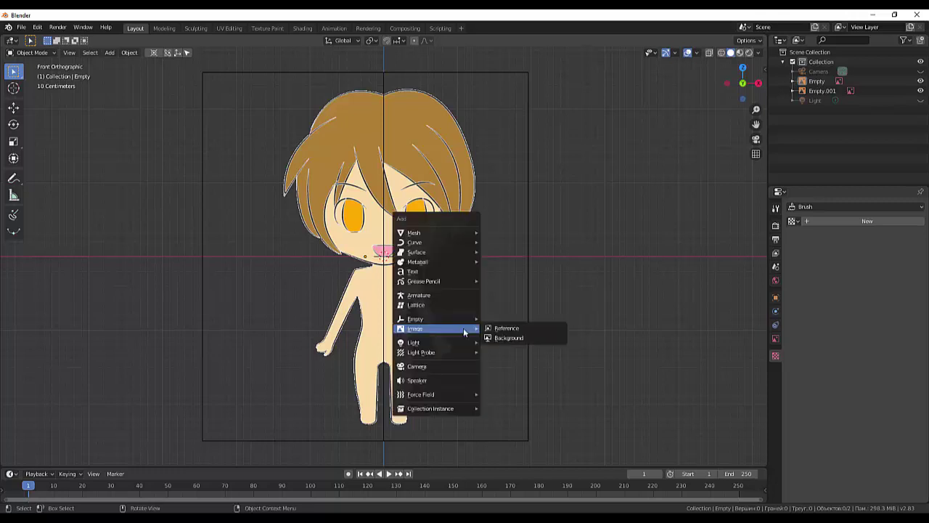
left_click(500, 242)
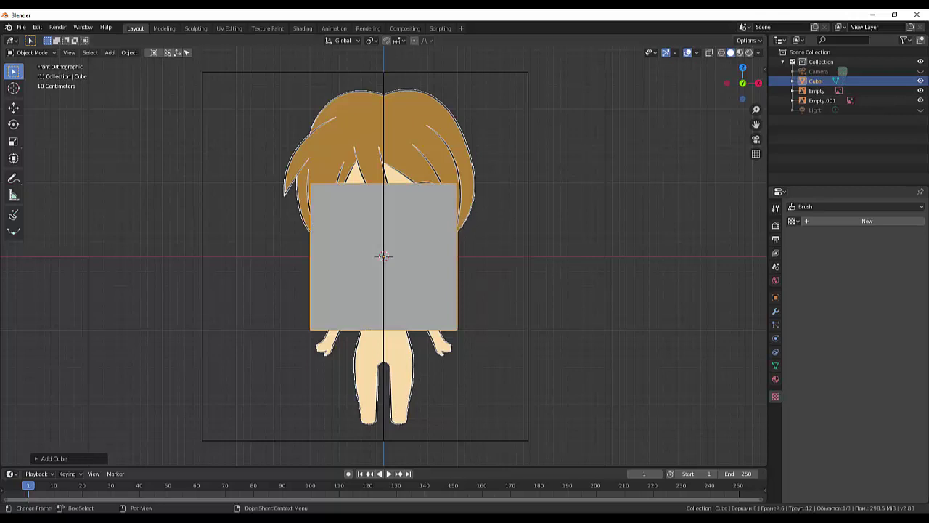
left_click(347, 494)
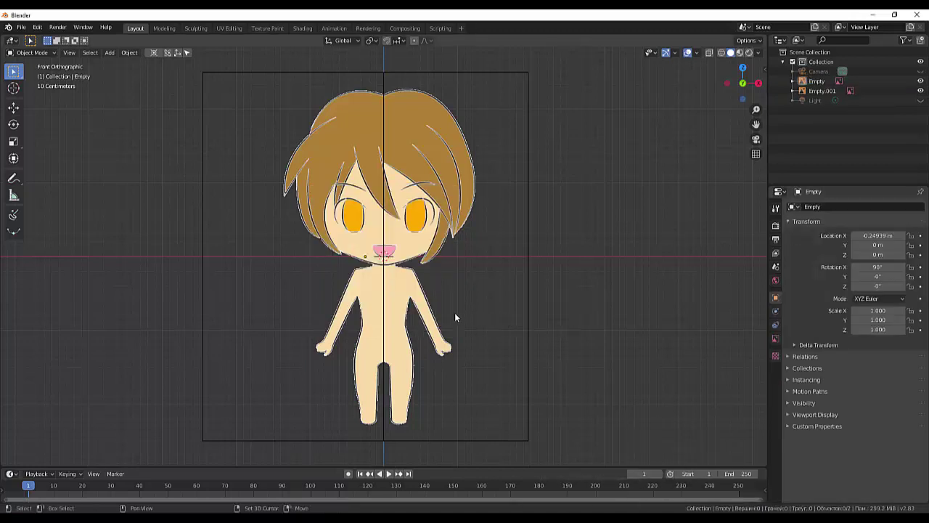
key("shift+a")
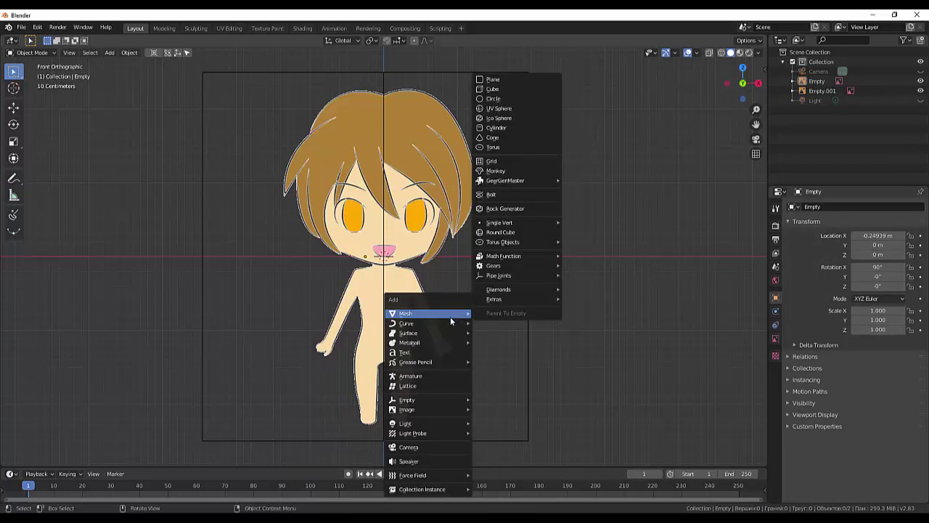
left_click(501, 89)
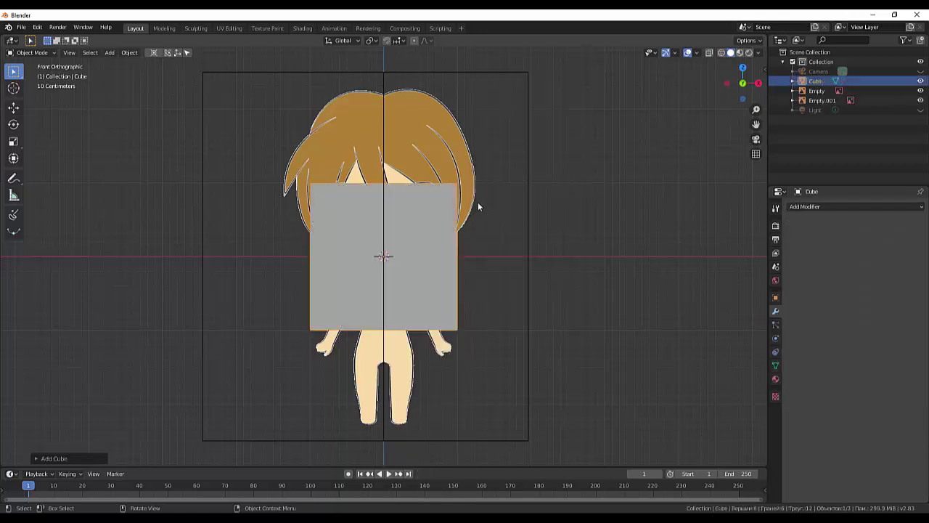
Add a Subdivision Surface modifier to the cube and apply it
left_click(809, 207)
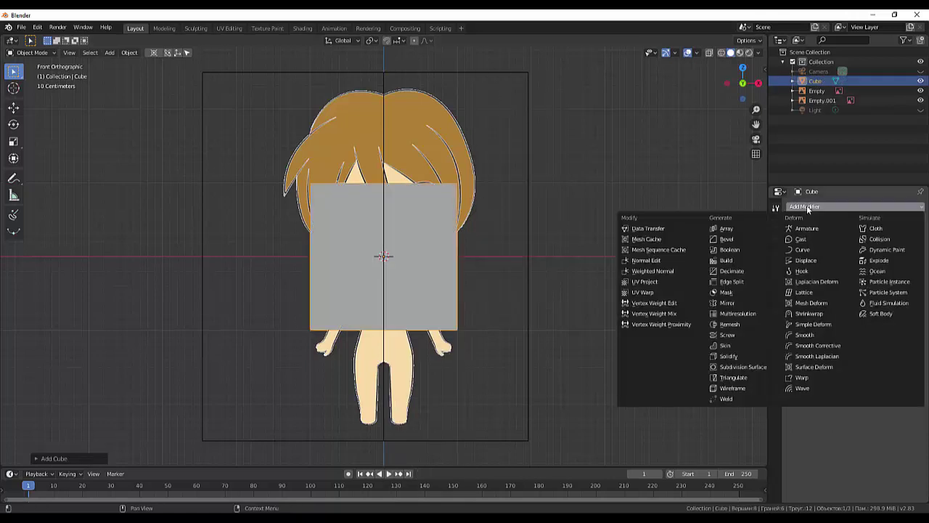
left_click(744, 368)
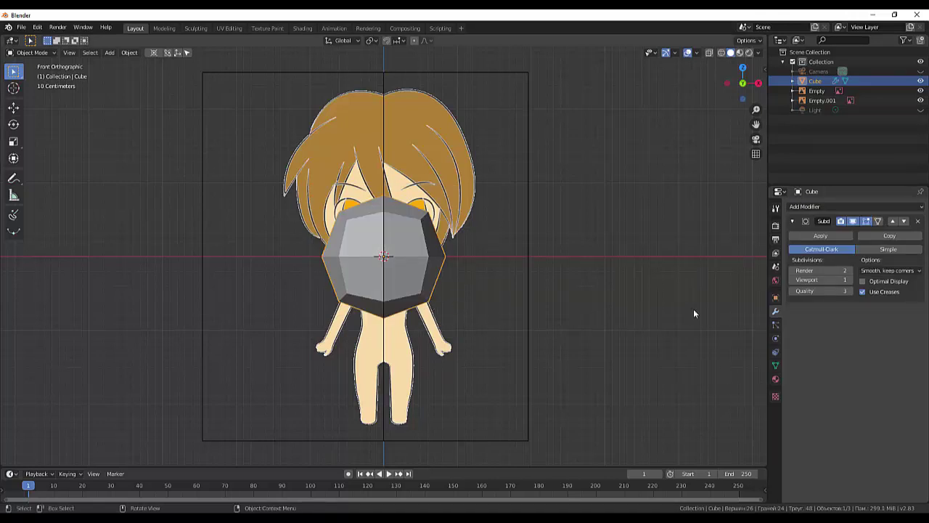
left_click(818, 236)
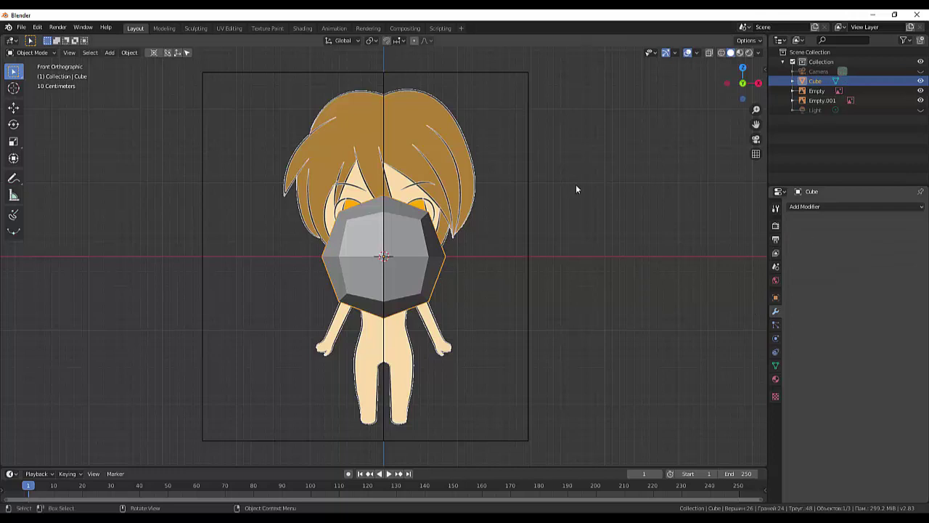
key("s")
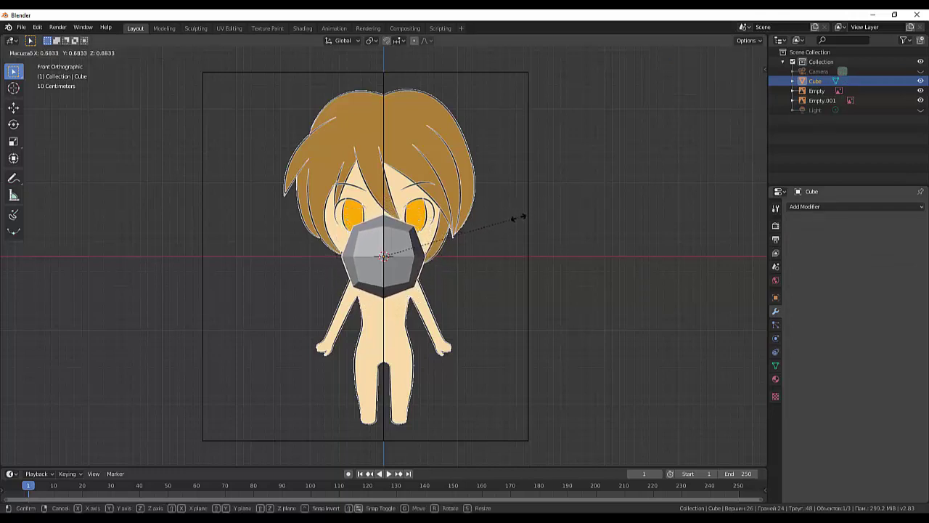
Scale the rounded cube down to 0.68 and zoom in on the neck and chest
left_click(506, 226)
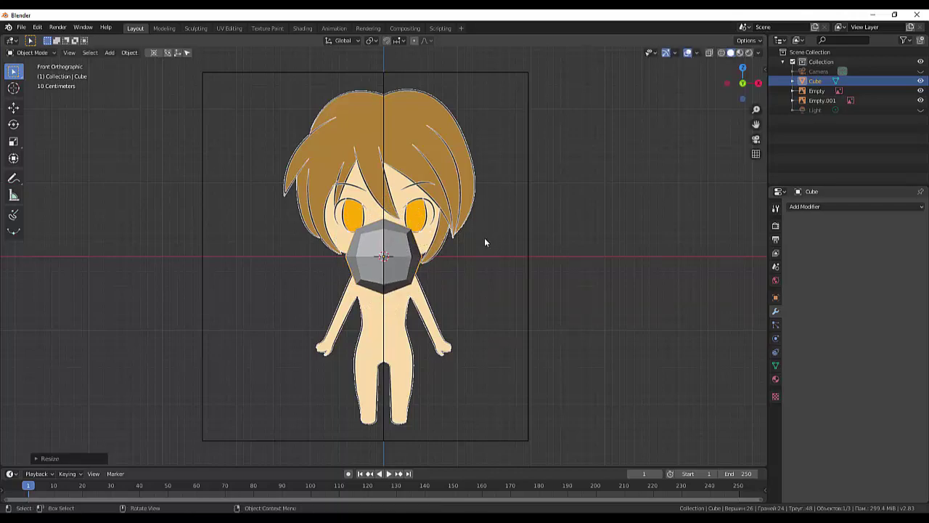
scroll(484, 238, "up", 3)
scroll(522, 290, "up", 2)
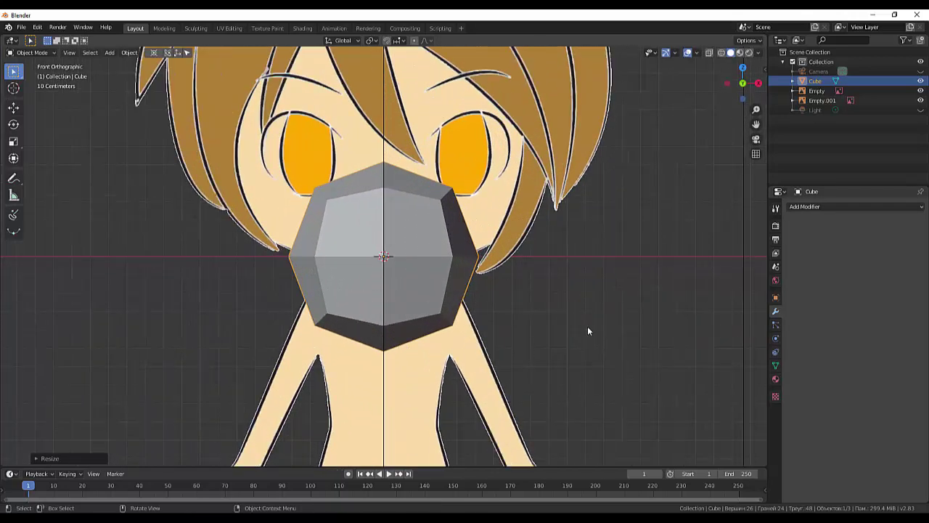
middle_click_drag(585, 323, 579, 243, "shift")
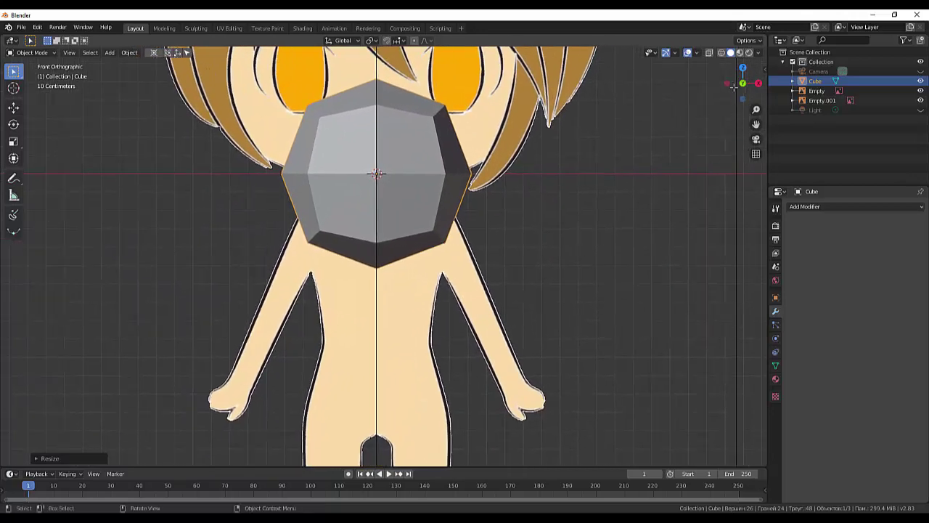
Show the cube see-through with X-ray in solid shading and enter Edit Mode
left_click(710, 53)
left_click(710, 53)
left_click(720, 52)
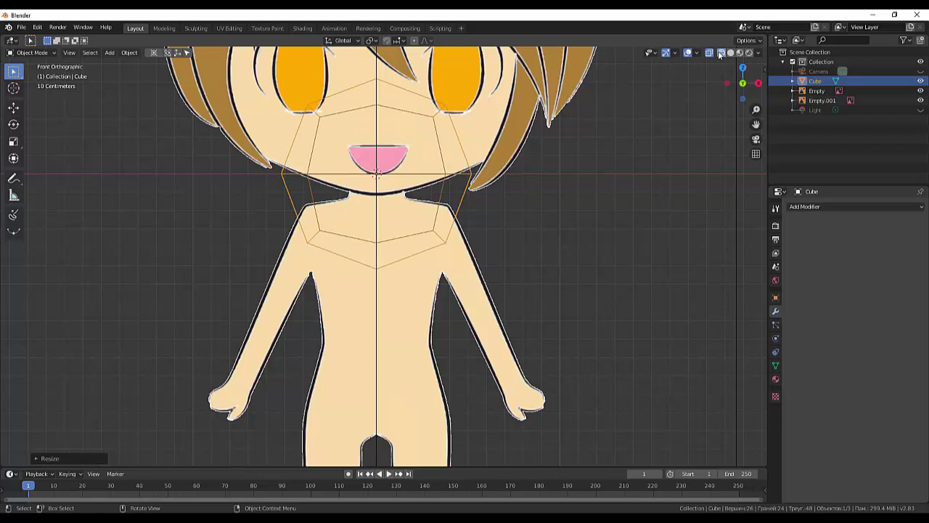
left_click(710, 53)
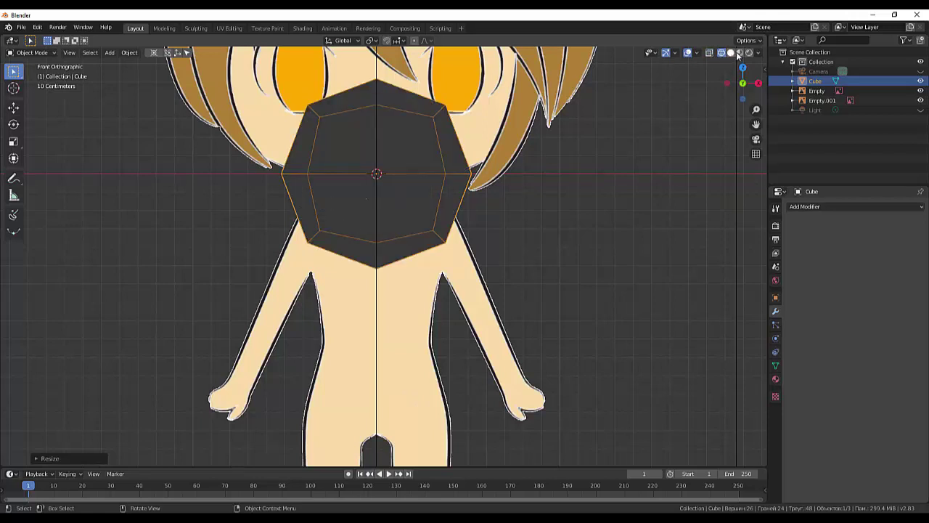
left_click(730, 53)
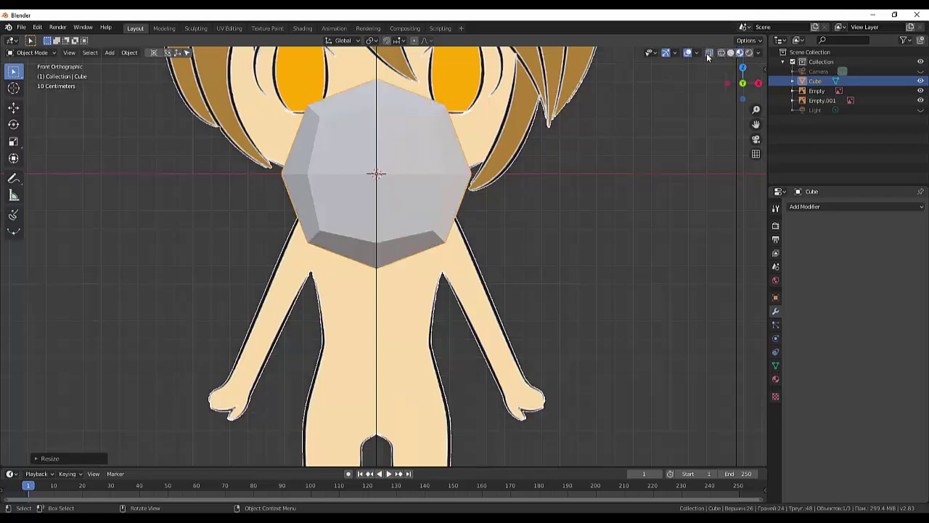
left_click(721, 53)
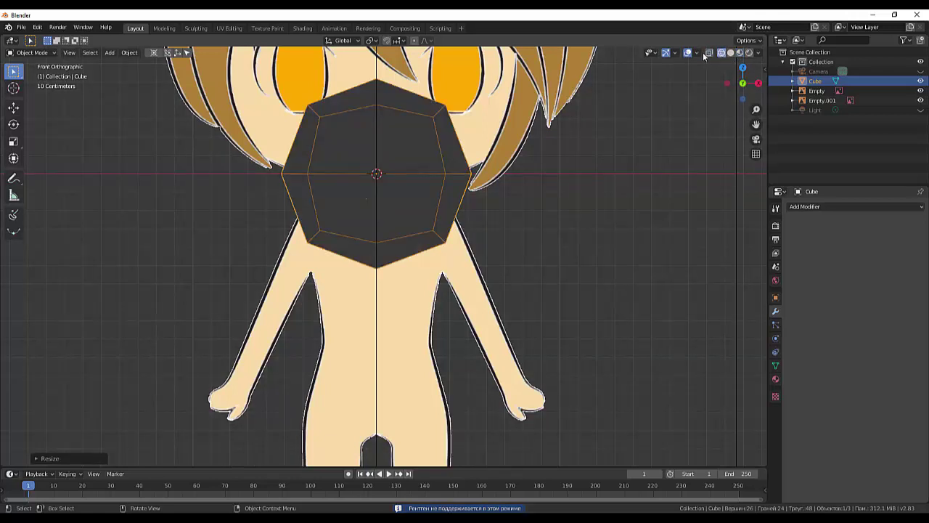
left_click(710, 53)
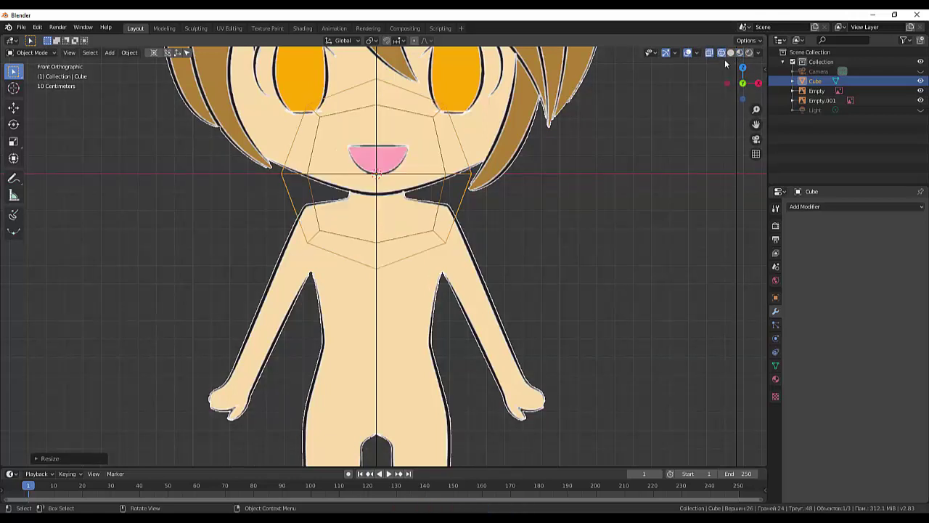
left_click(730, 54)
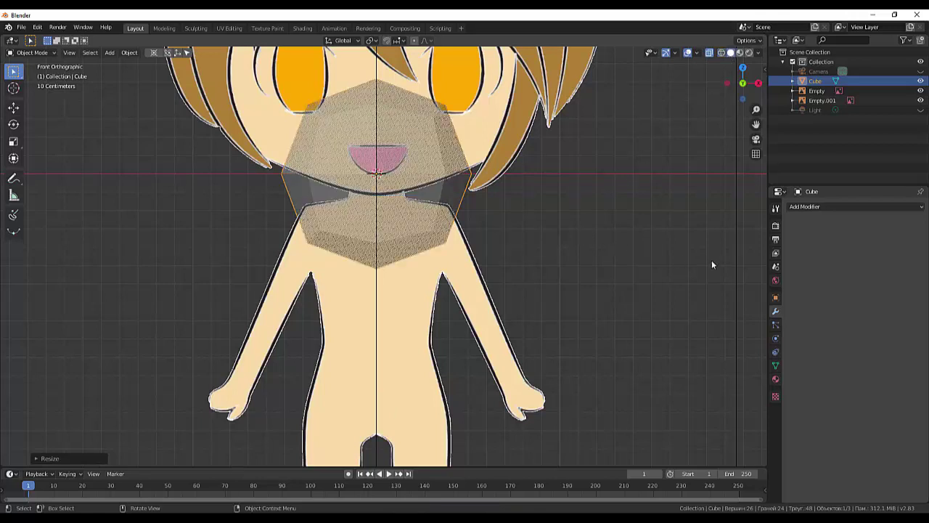
left_click(23, 54)
left_click(32, 75)
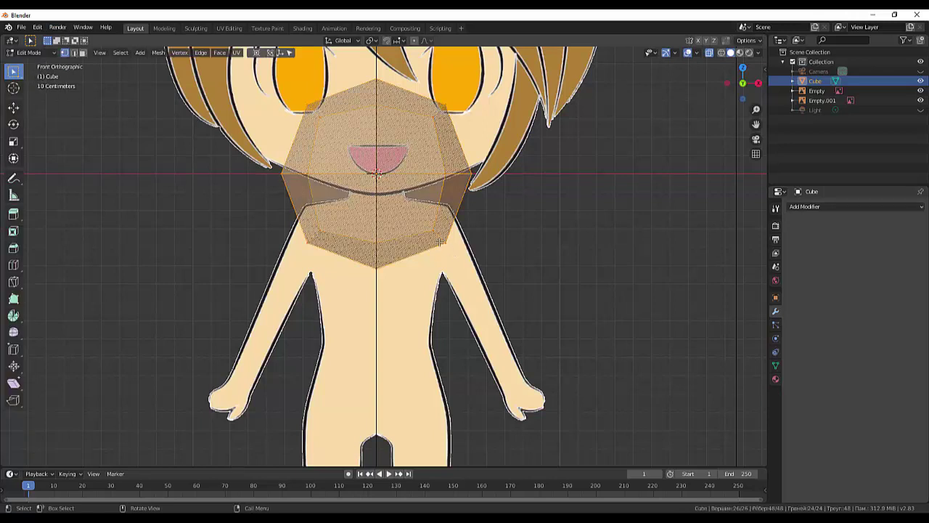
Move the block down along Z and shrink it
key("g")
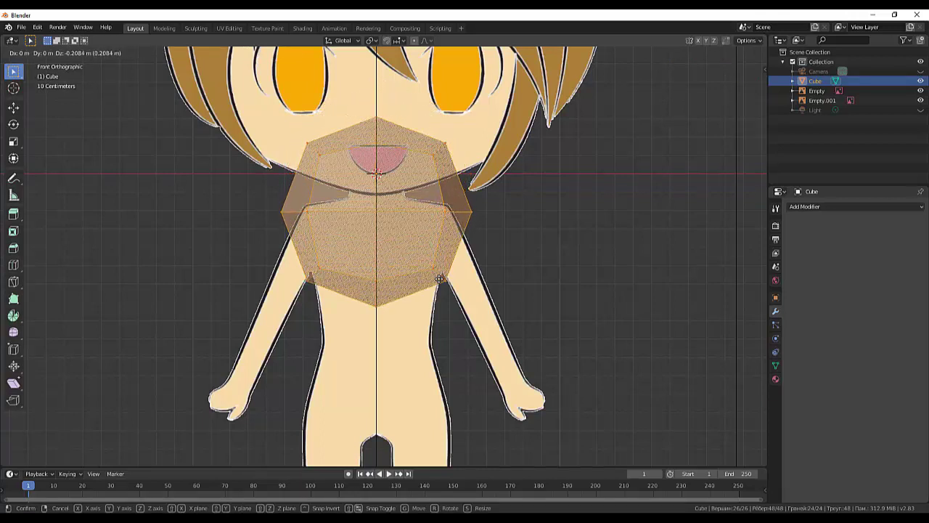
key("z")
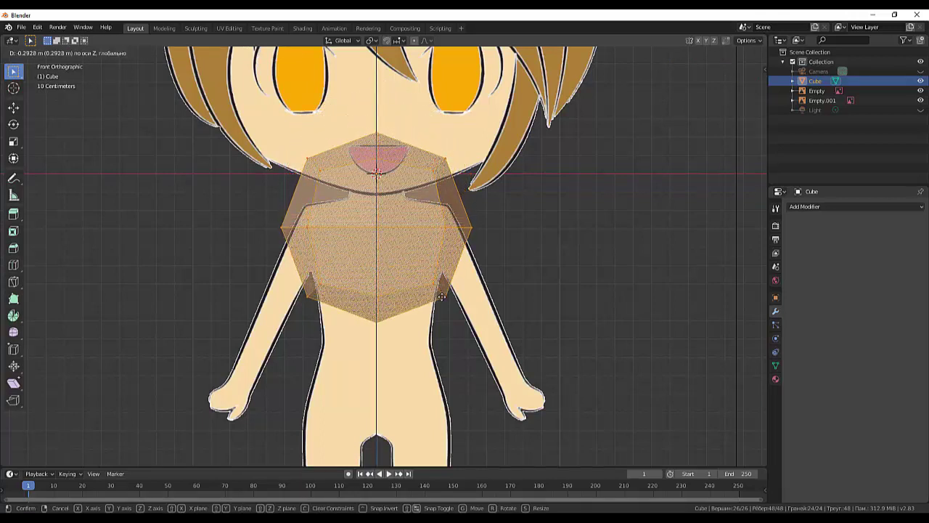
left_click(459, 353)
key("s")
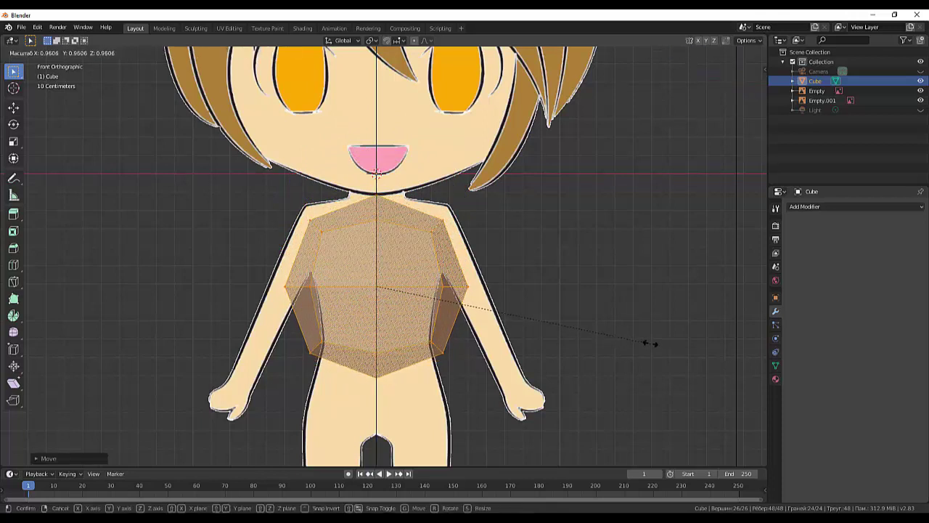
left_click(581, 310)
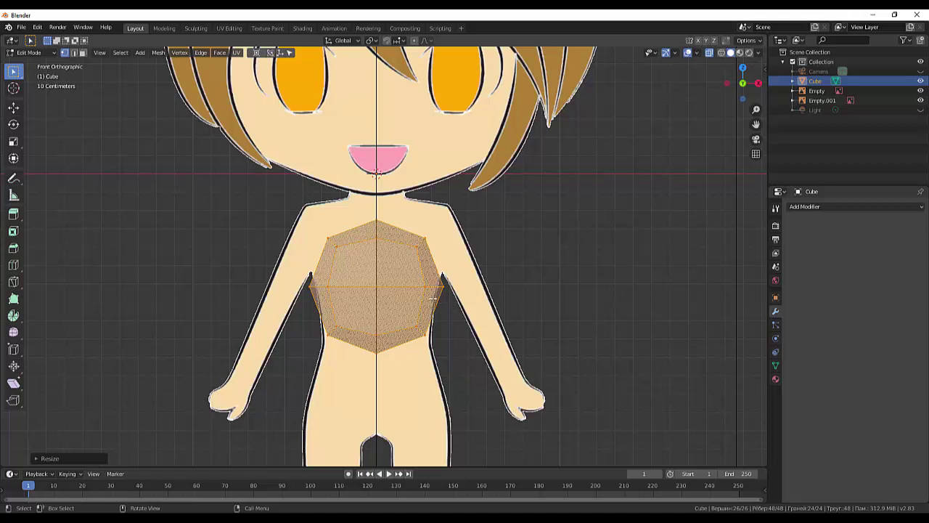
Raise the block over the chest, resize it to about 1.021, and deselect
key("g")
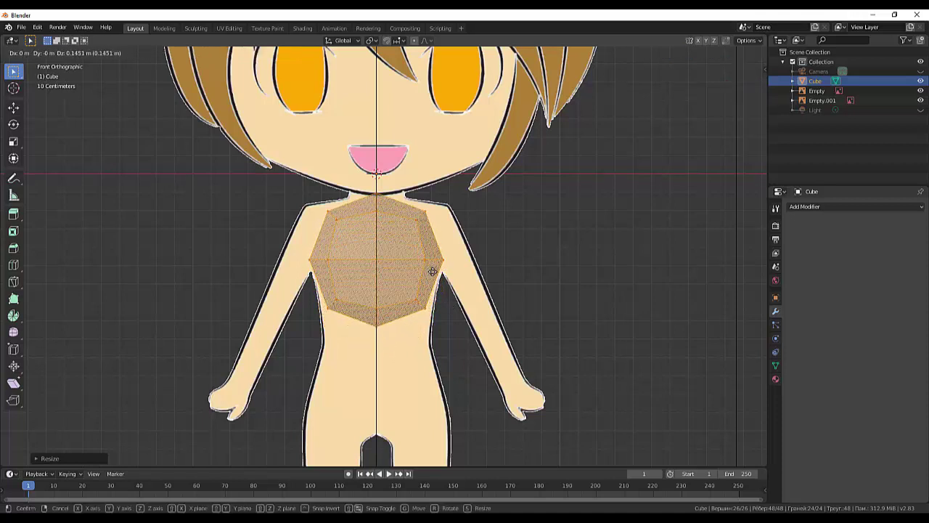
left_click(433, 276)
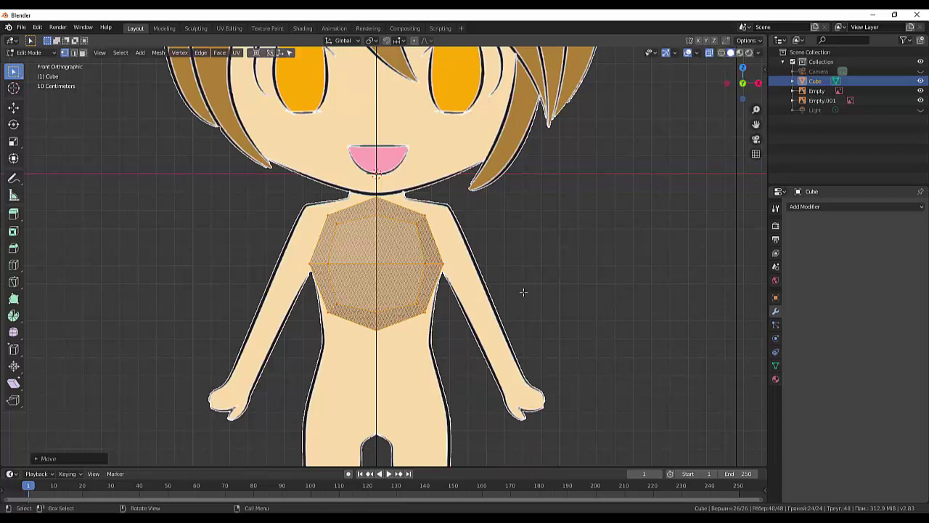
key("s")
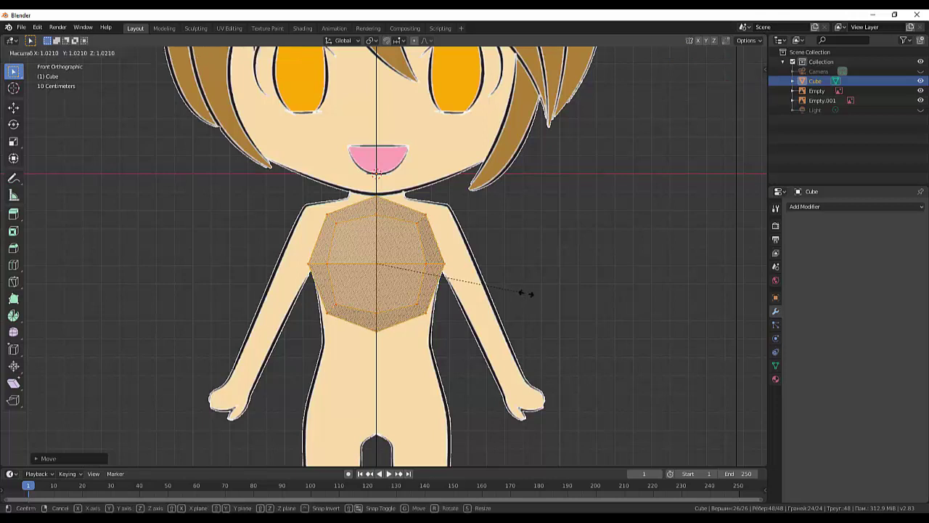
left_click(526, 293)
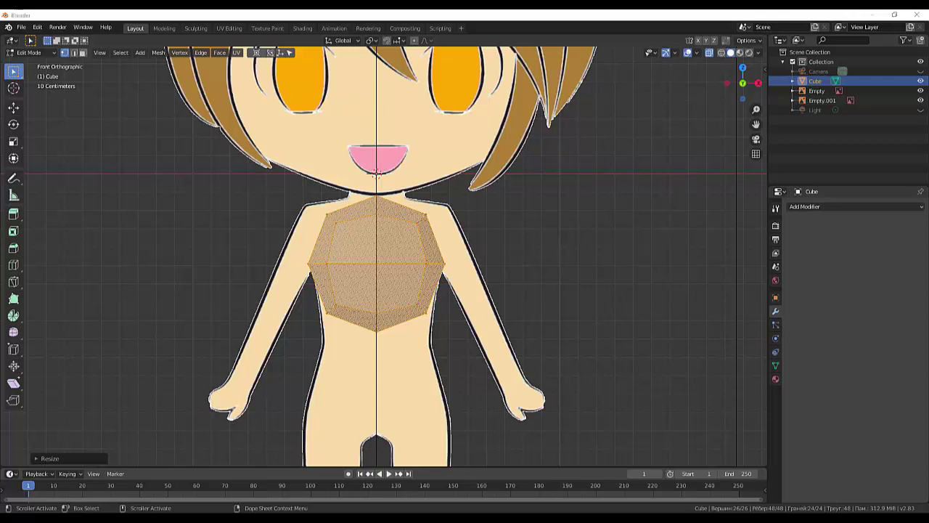
left_click(883, 481)
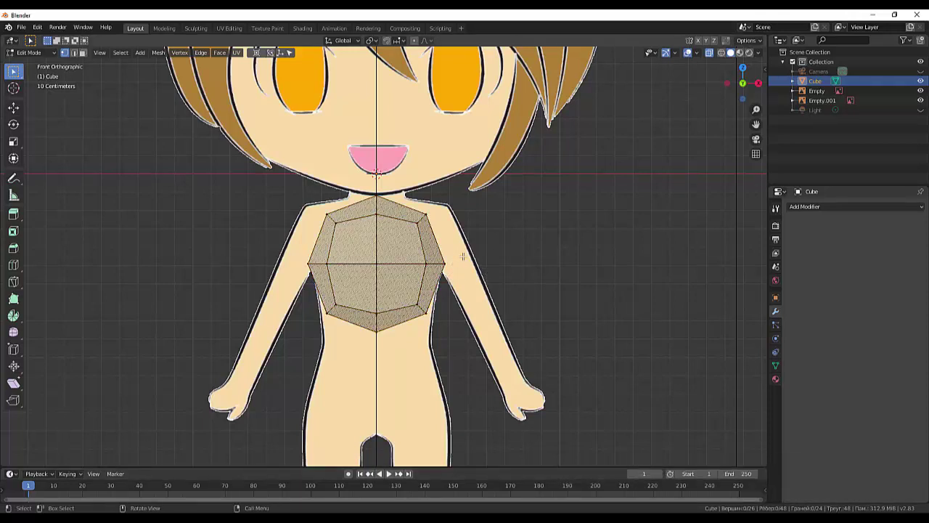
Select the whole chest mesh and nudge it slightly lower
left_click(403, 253)
key("ctrl+l")
key("g")
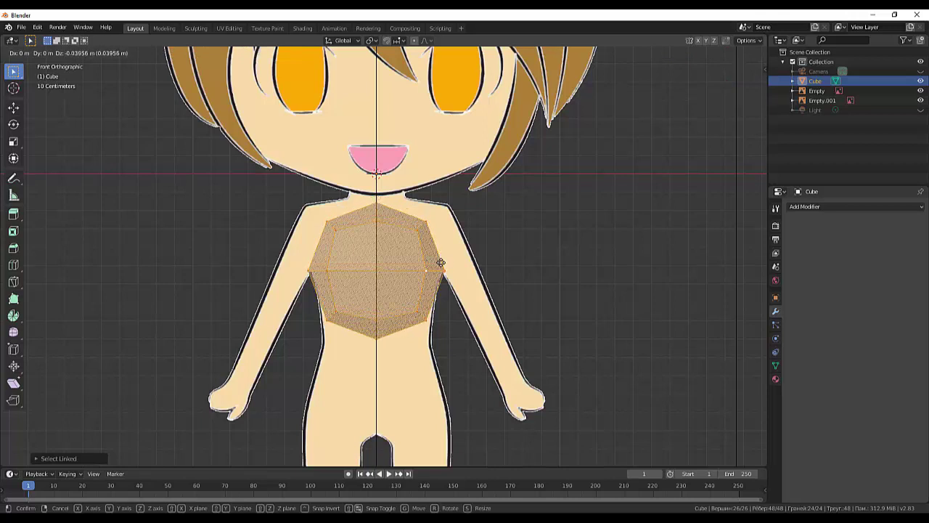
right_click(441, 262)
left_click(445, 270)
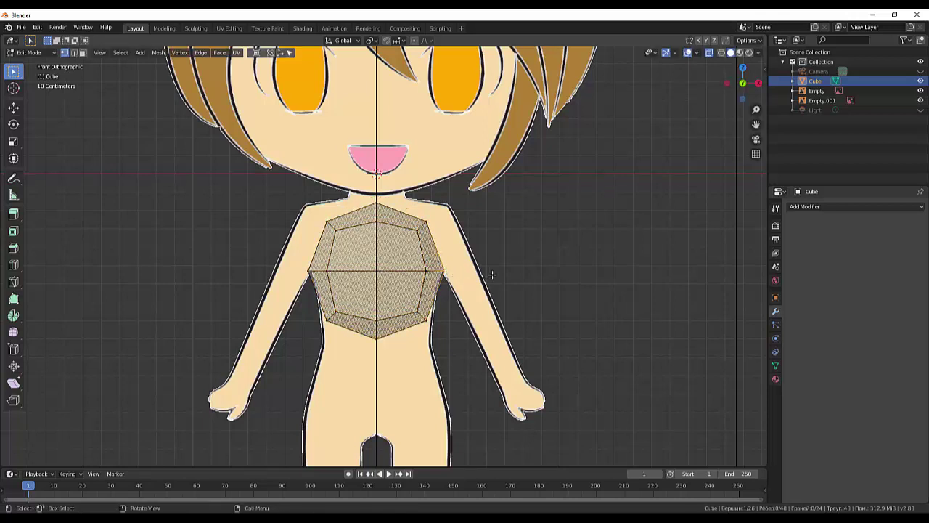
Box-select the chest's middle edge loop and scale it slightly narrower
key("b")
left_click_drag(501, 263, 308, 276)
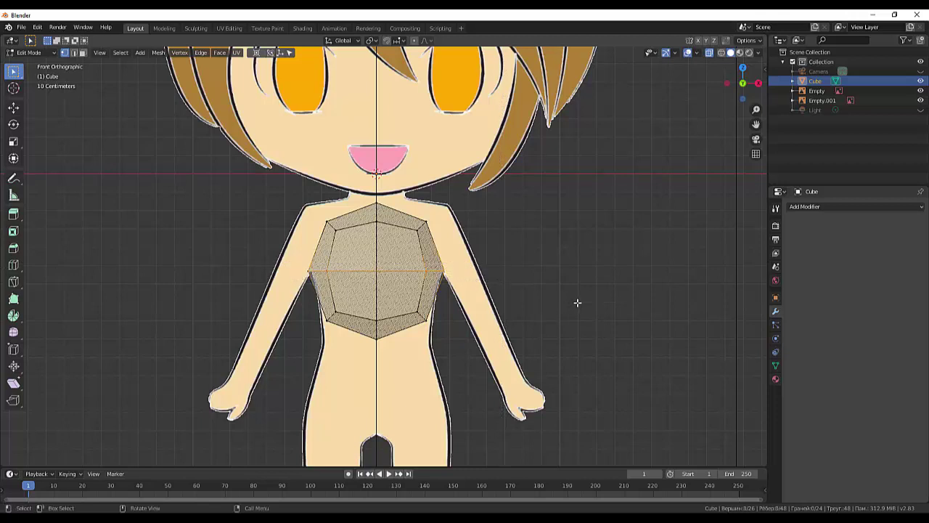
key("s")
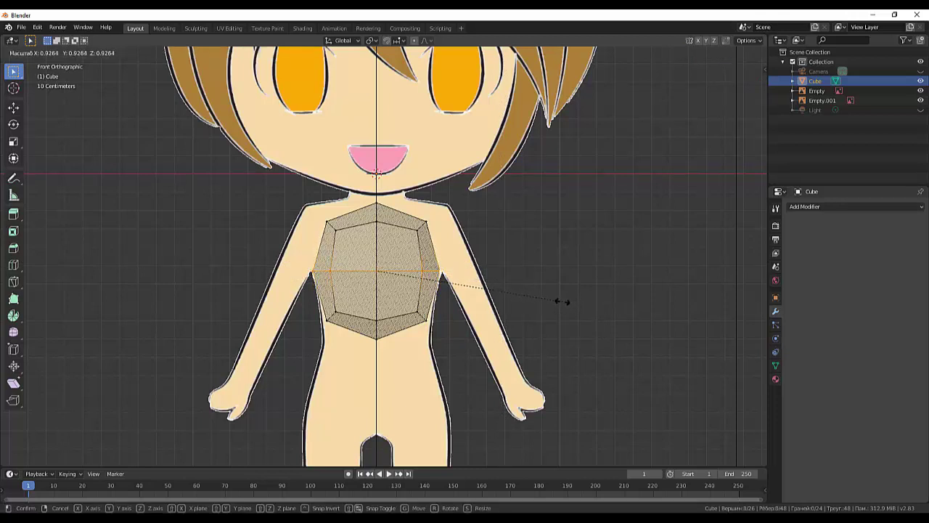
left_click(562, 301)
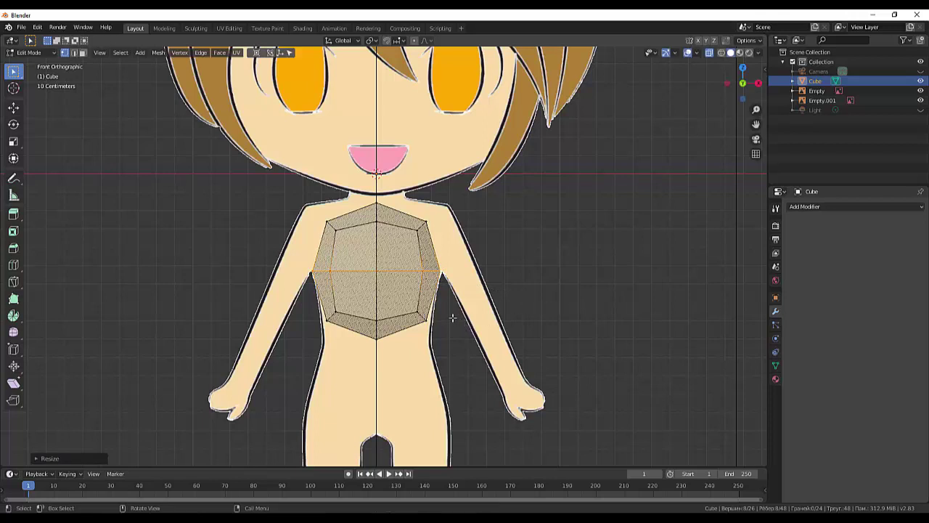
Widen the chest's lower faces to about 1.14, then view from the right side
left_click_drag(455, 307, 289, 350)
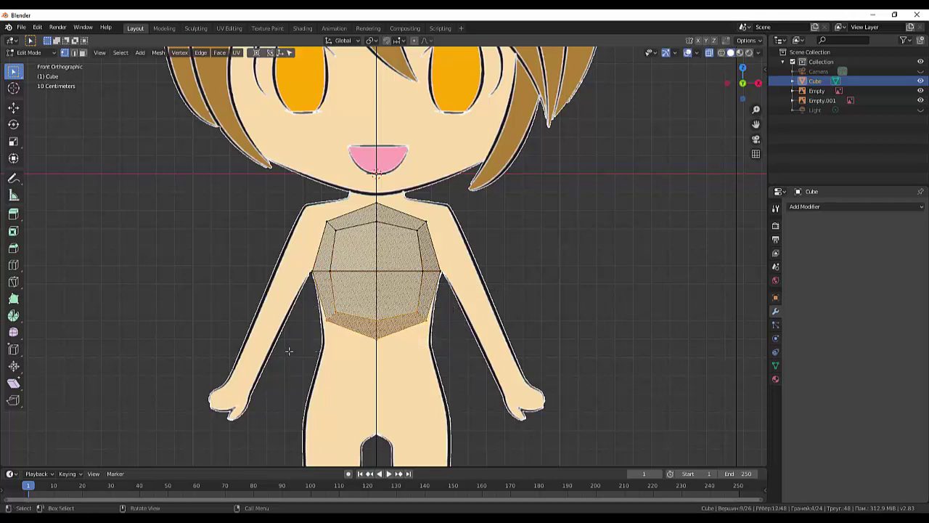
key("s")
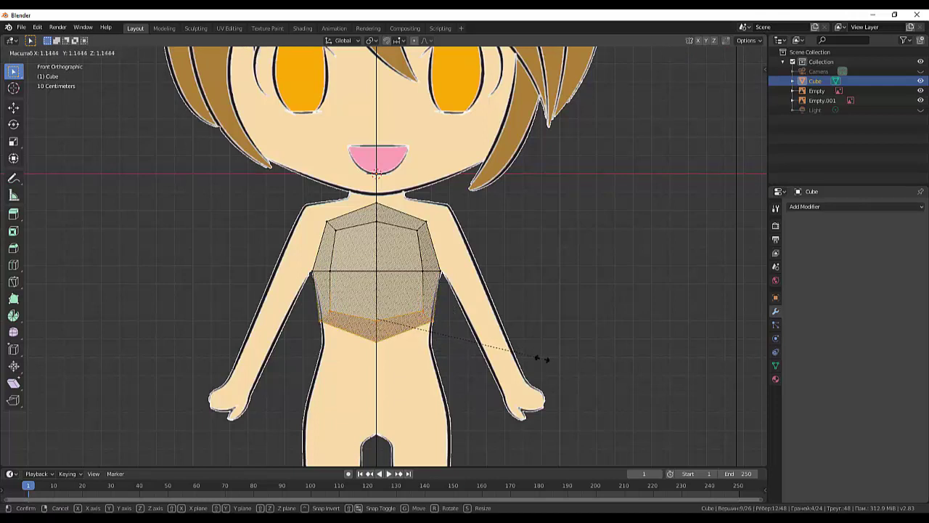
left_click(537, 357)
left_click(623, 331)
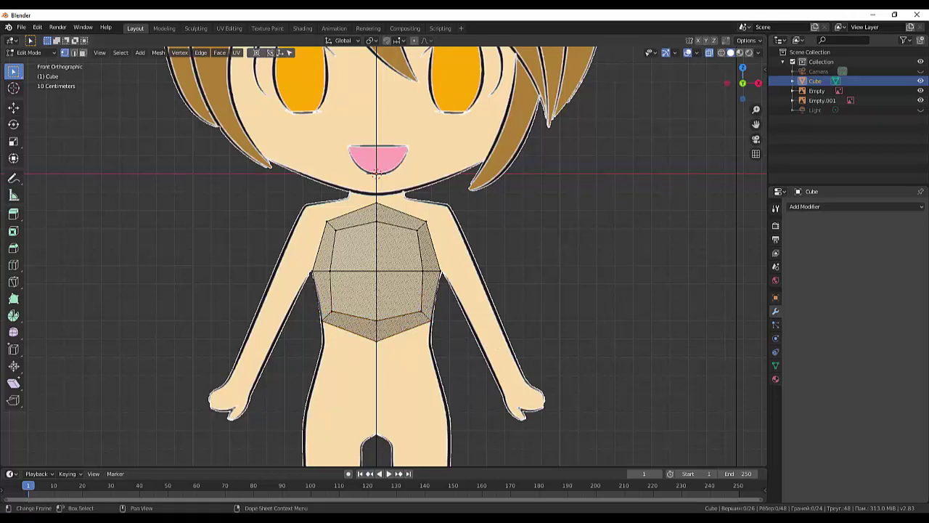
mouse_move(882, 483)
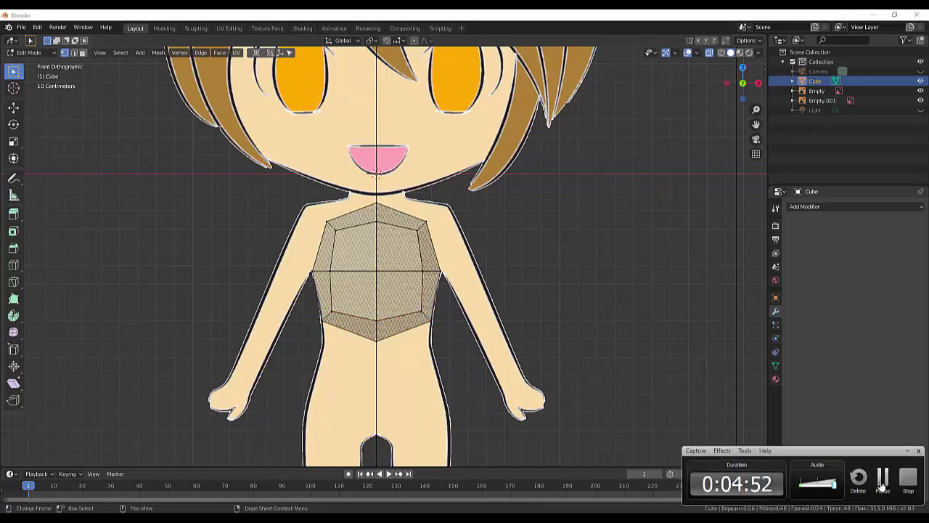
key("KP_3")
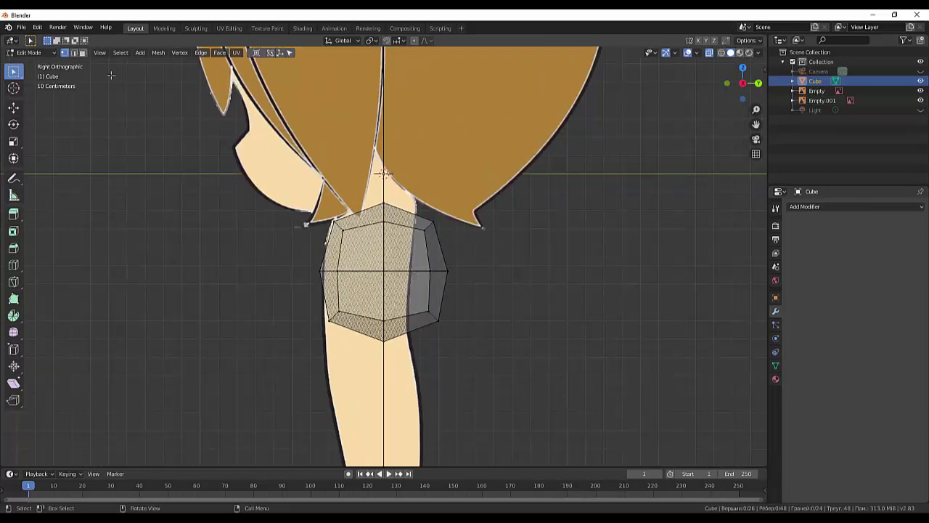
Return the chest block to Object Mode, keeping X-ray on over the side reference
left_click(51, 56)
left_click(29, 61)
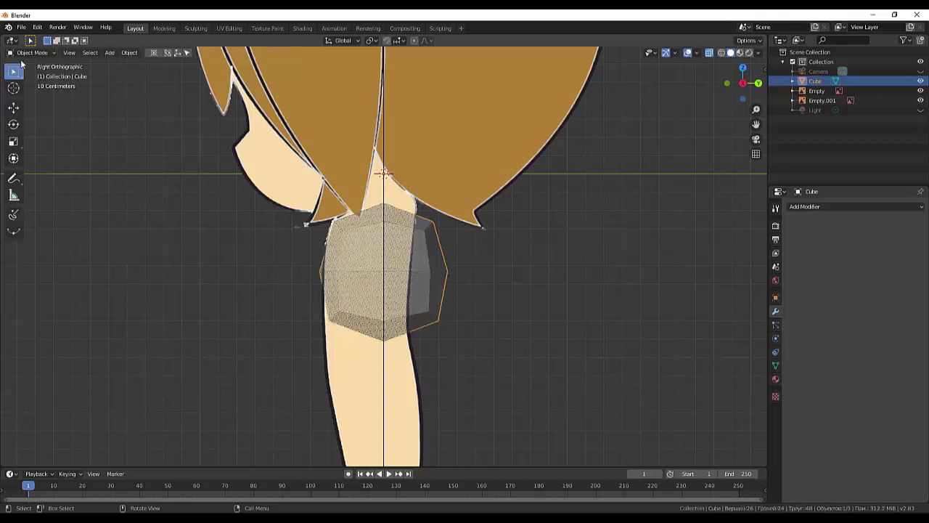
left_click(709, 52)
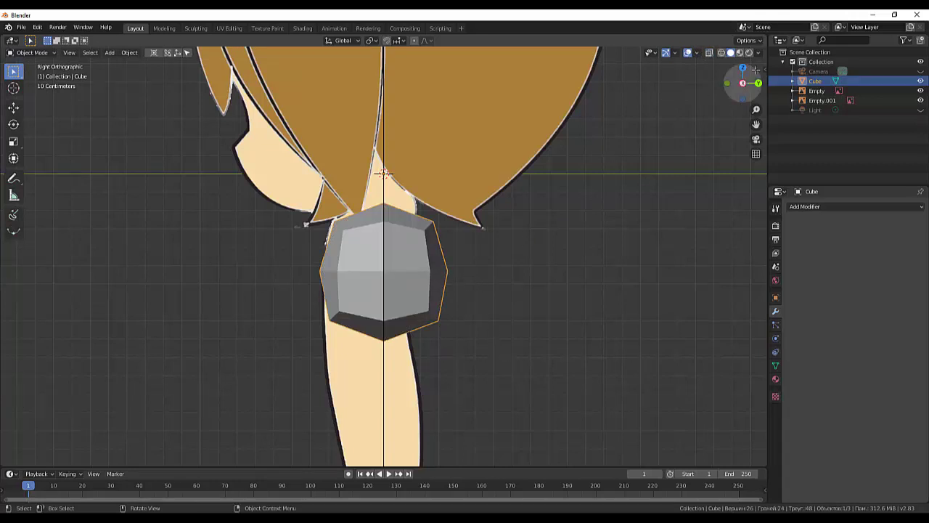
left_click(709, 52)
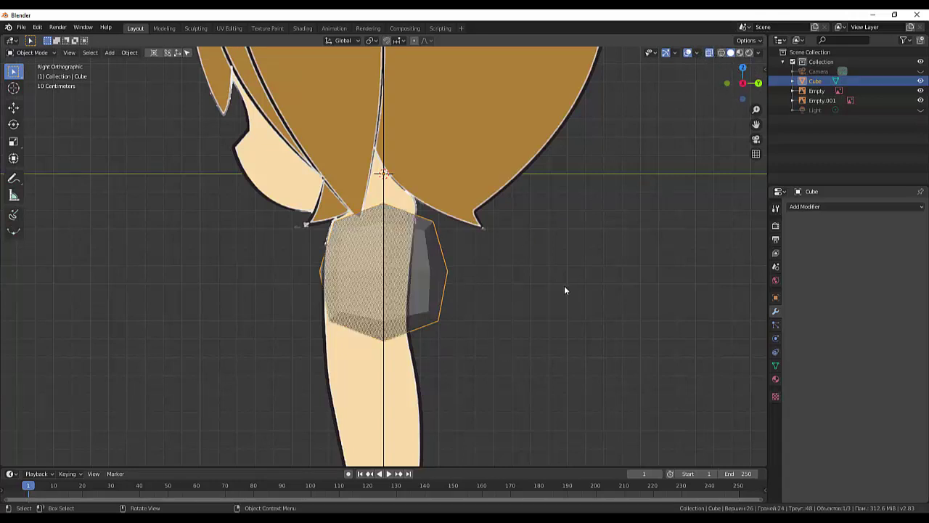
key("Tab")
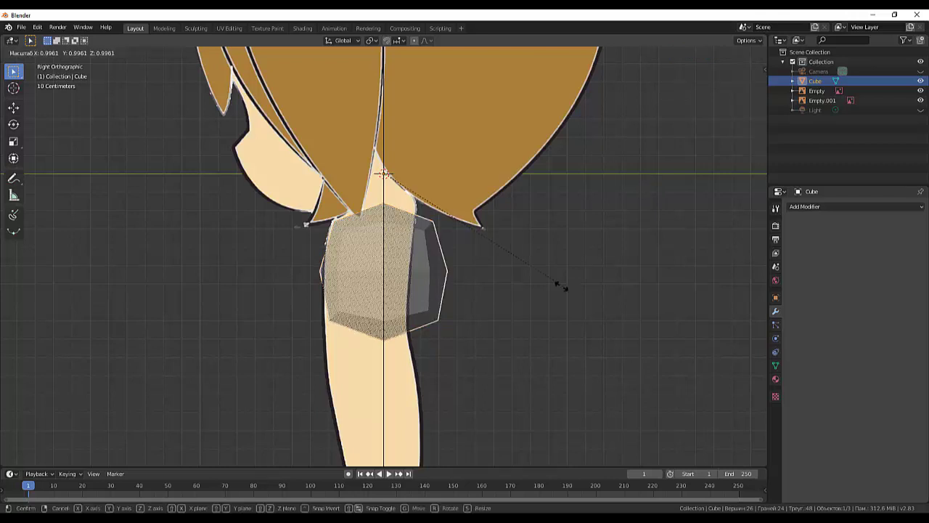
key("Tab")
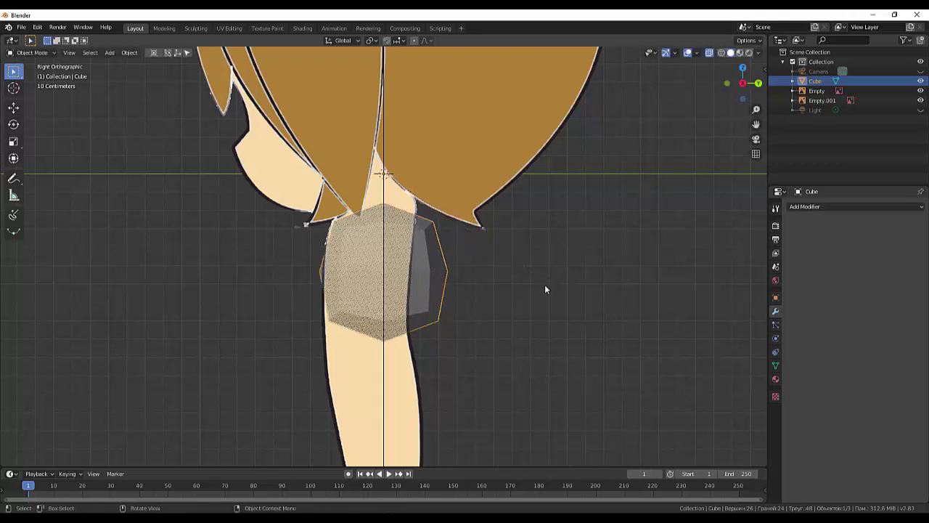
key("s")
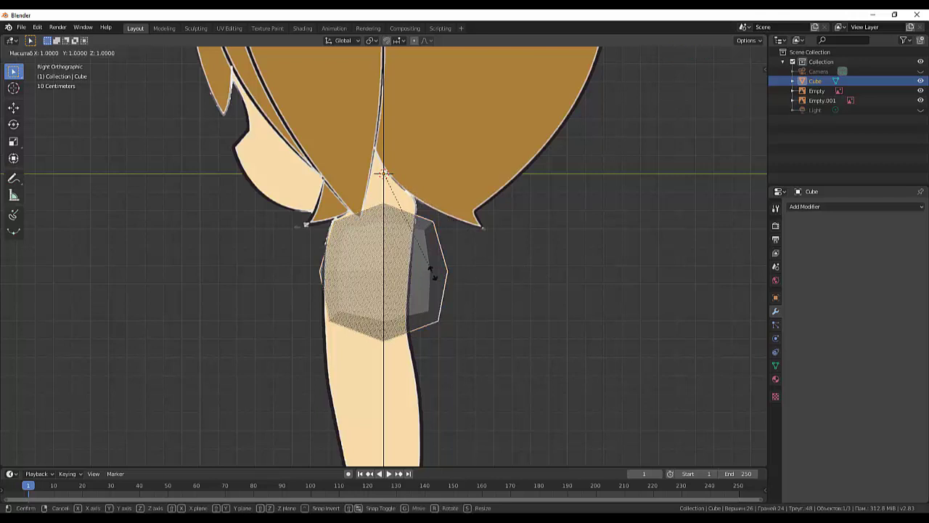
left_click(434, 275)
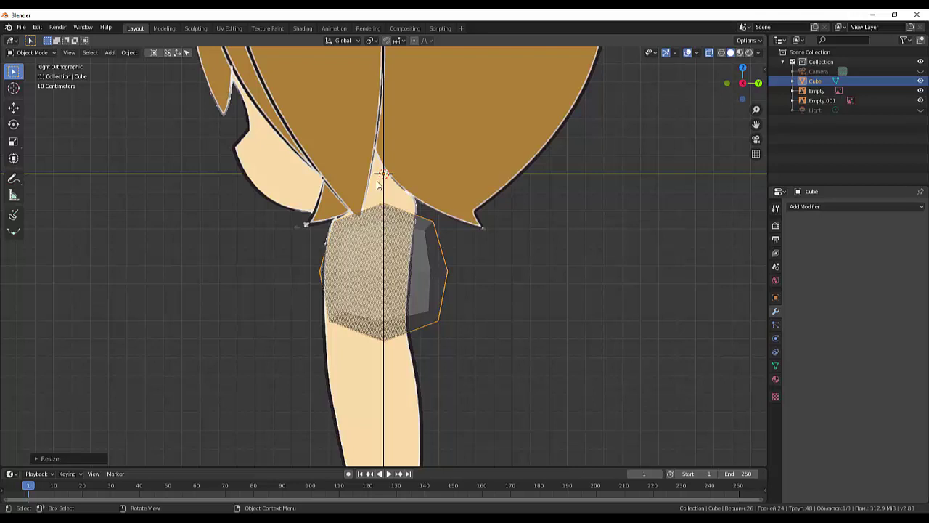
Set the chest block's origin to its geometry, thin it along Y, and move it onto the side reference
left_click(126, 53)
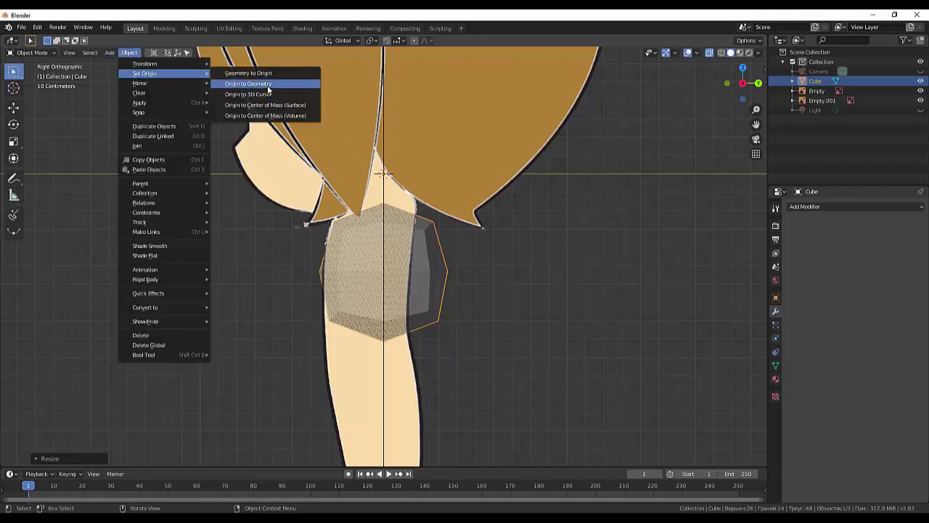
left_click(266, 83)
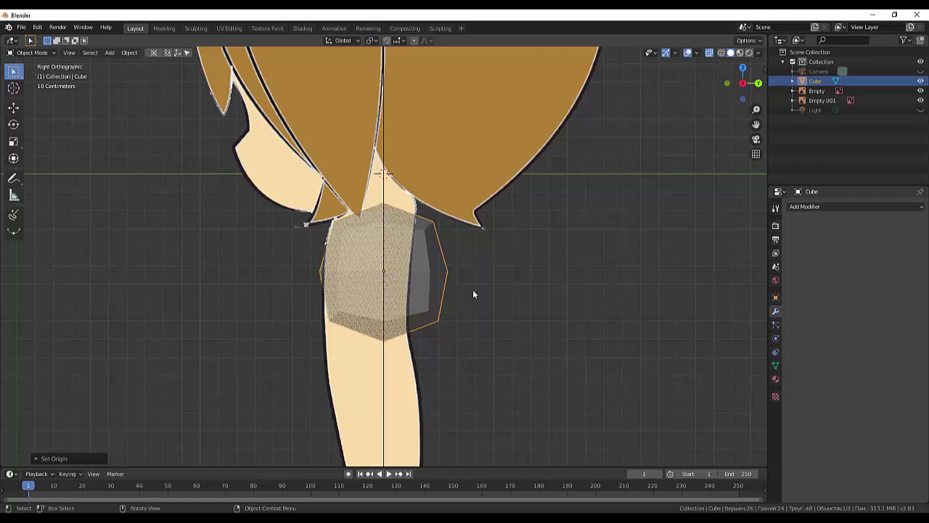
key("s")
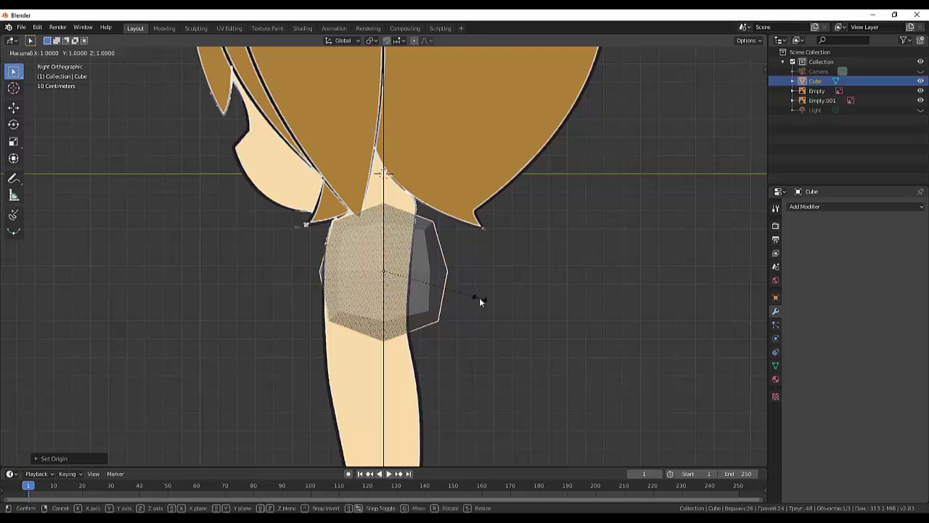
key("y")
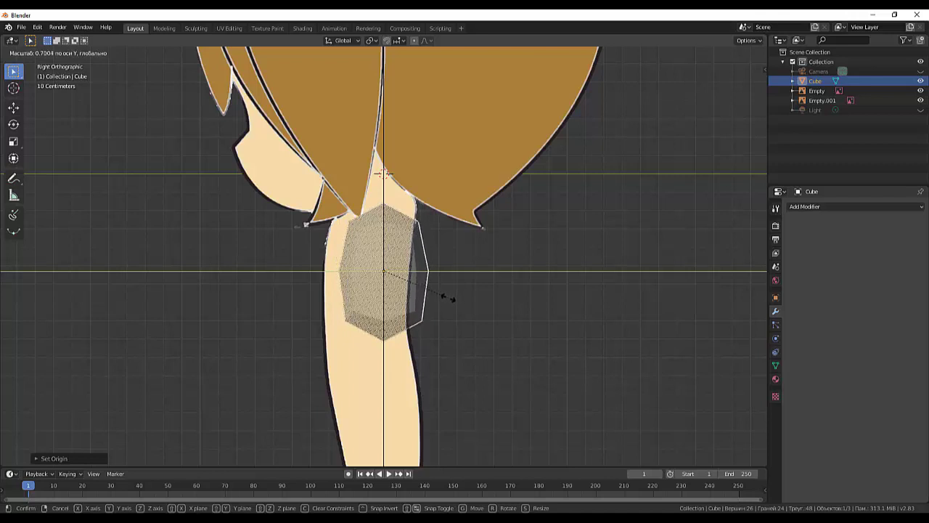
left_click(447, 296)
key("g")
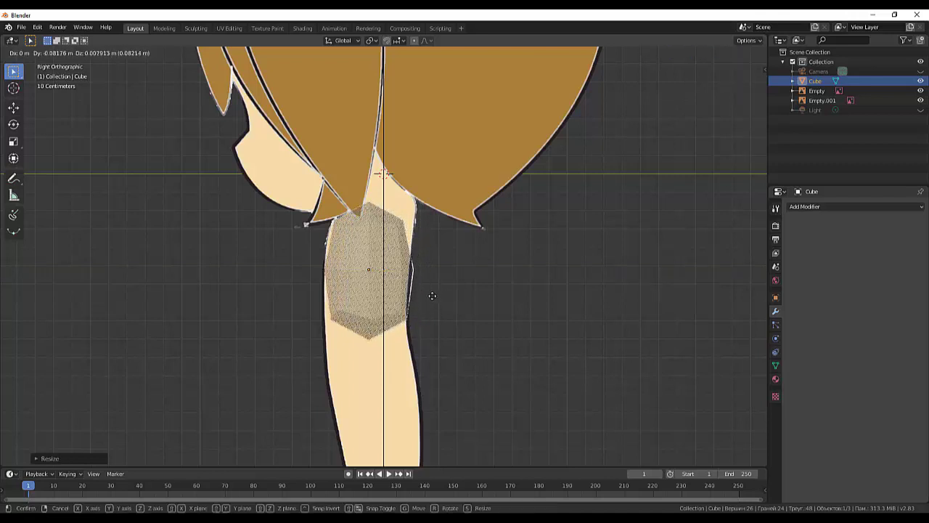
left_click(432, 295)
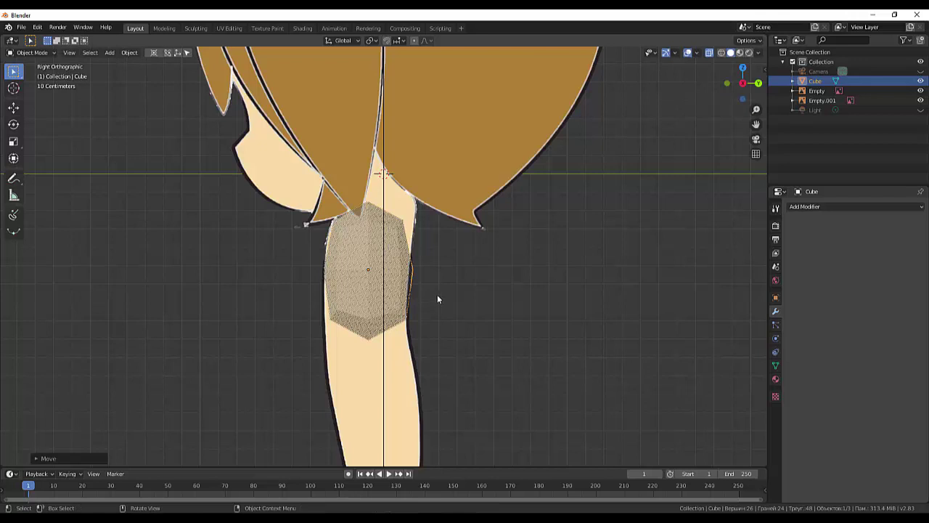
Tilt the chest block and slim its depth along Y to about 0.96
key("r")
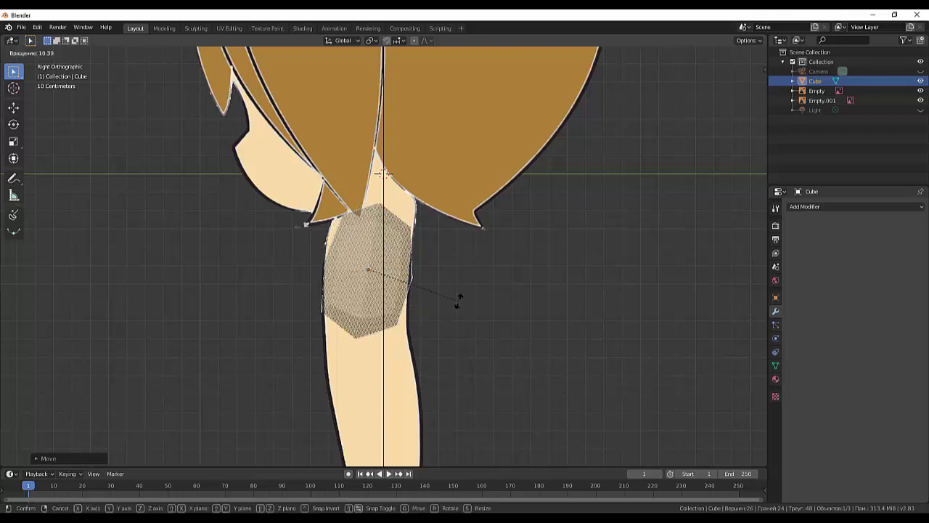
left_click(458, 300)
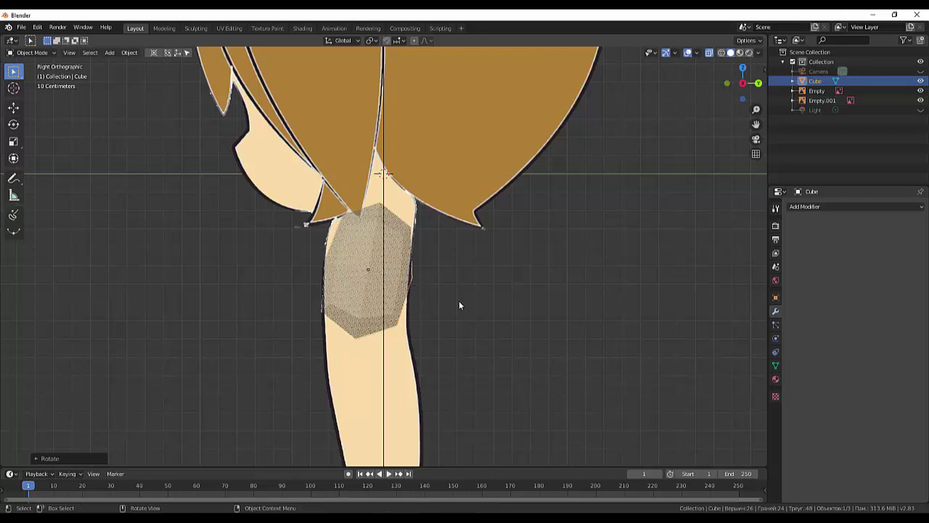
key("s")
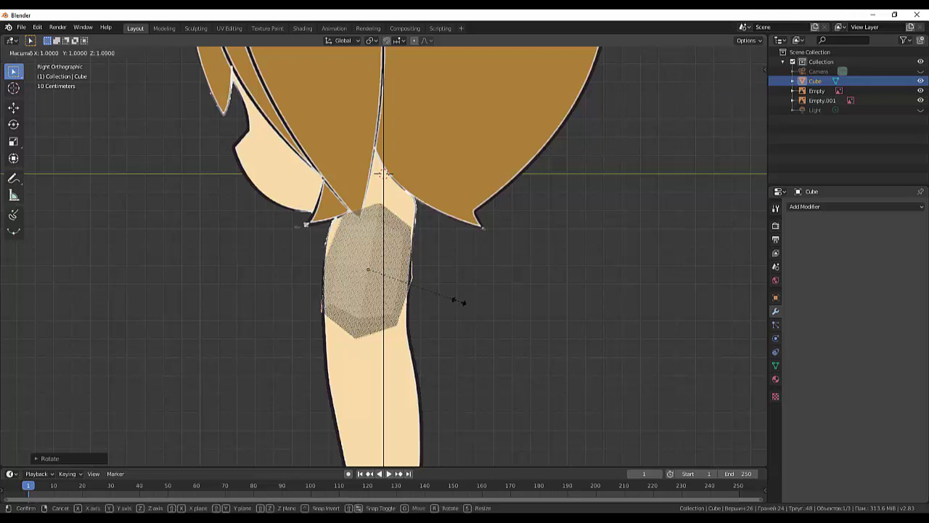
key("y")
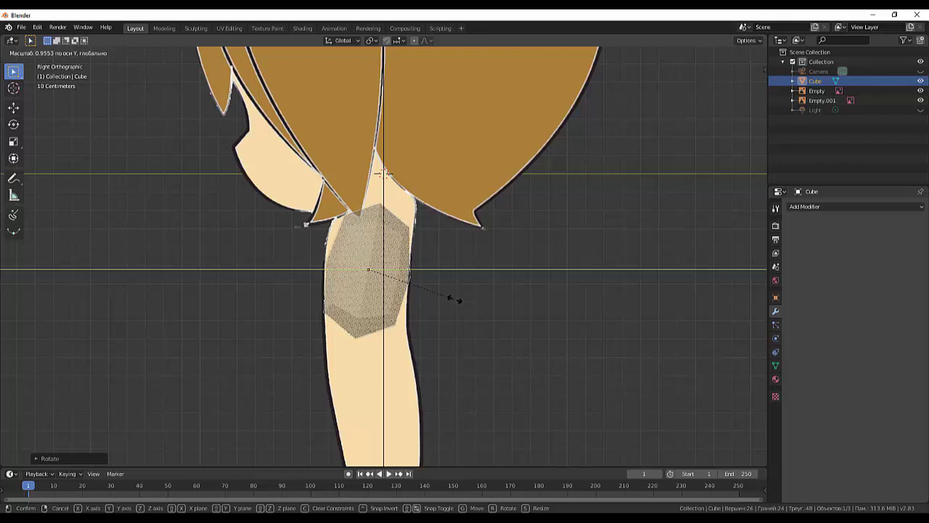
left_click(454, 298)
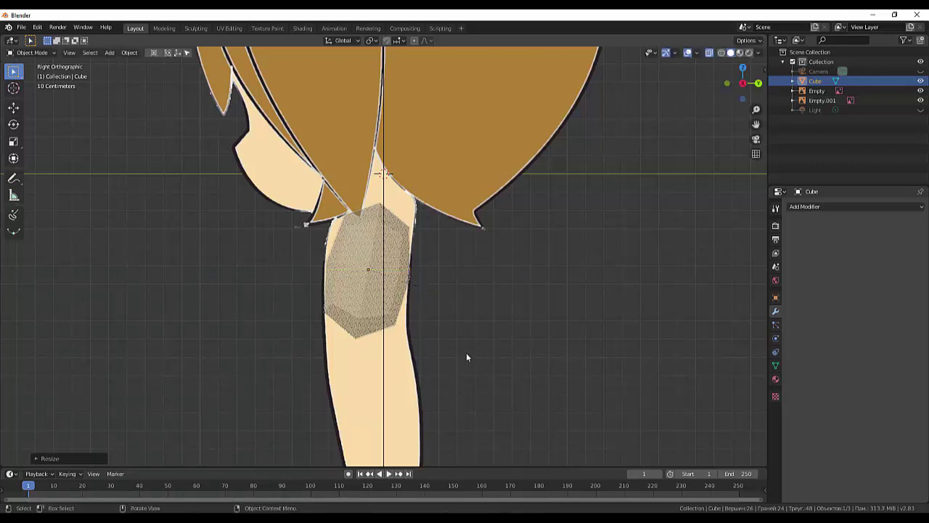
scroll(466, 356, "down", 2)
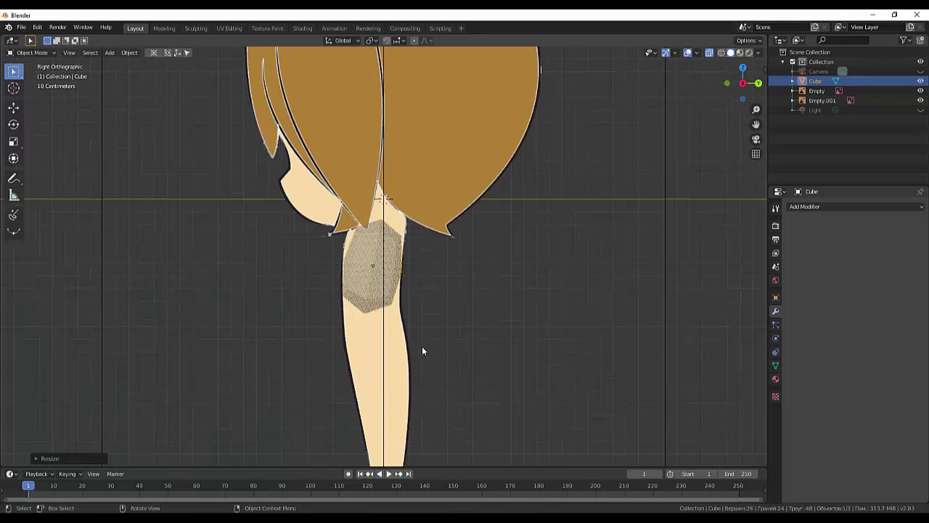
scroll(422, 351, "down", 2)
left_click(373, 273)
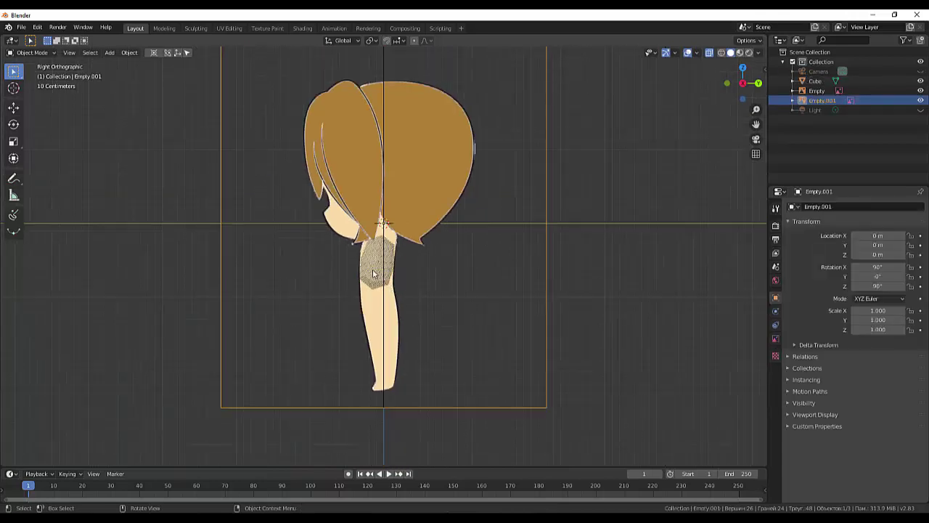
left_click(372, 269)
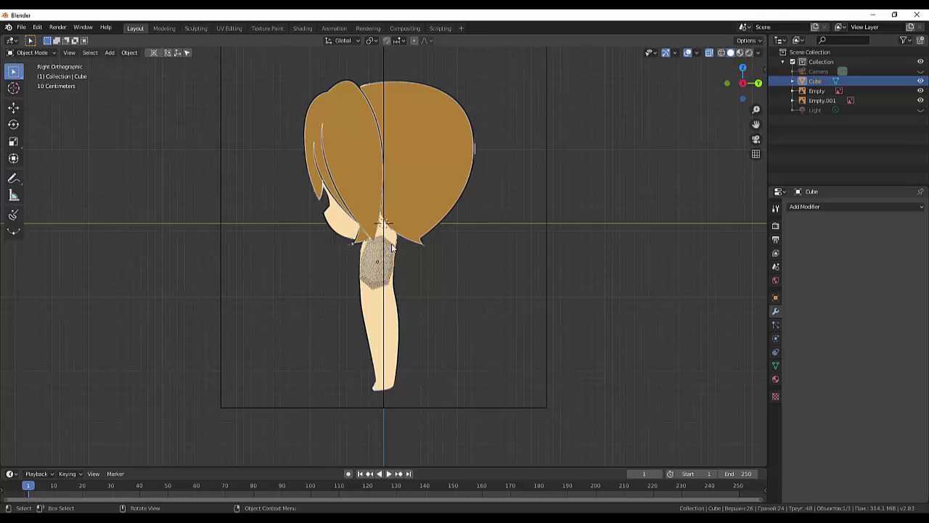
Hide the chest block briefly to check the reference, then rename Cube to 'korpus' and duplicate it
left_click(920, 80)
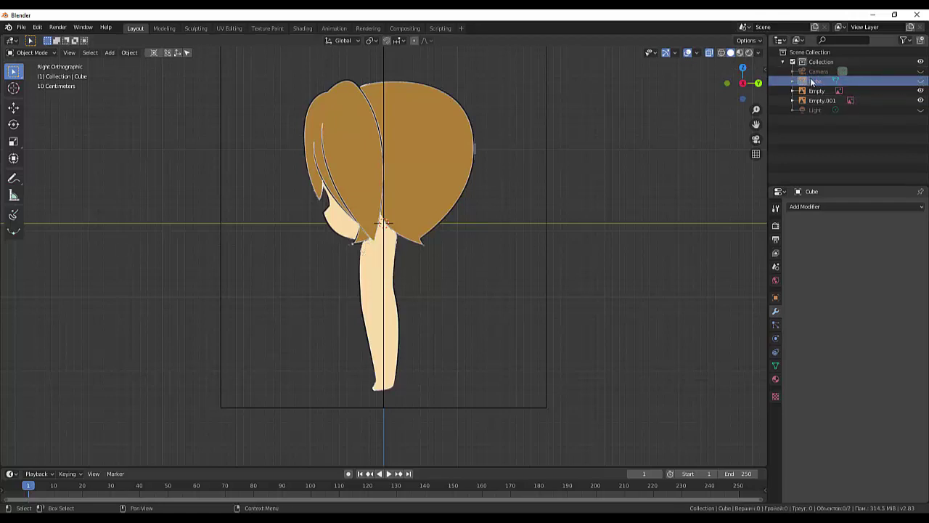
left_click(920, 81)
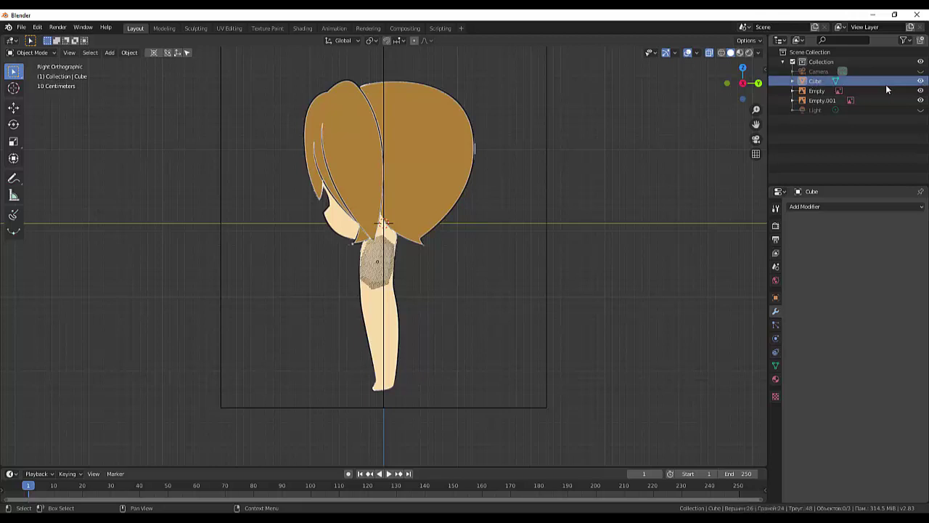
double_click(815, 80)
type("korpus")
key("Return")
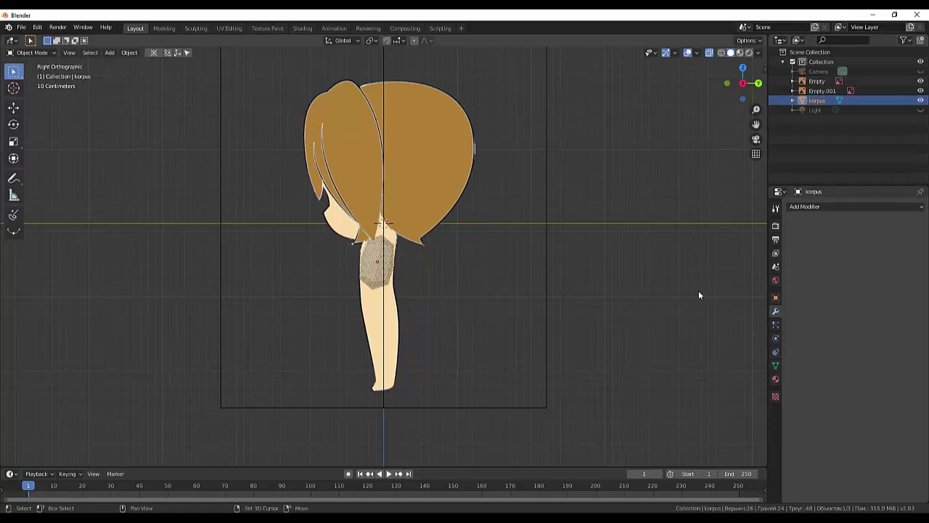
key("shift+d")
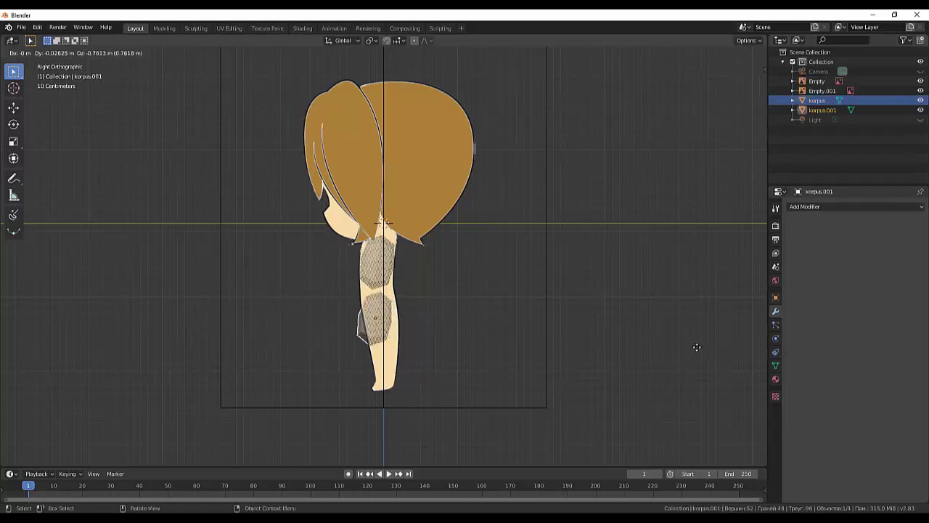
Drop the korpus copy over the hips and tilt it to match the side reference
left_click(700, 345)
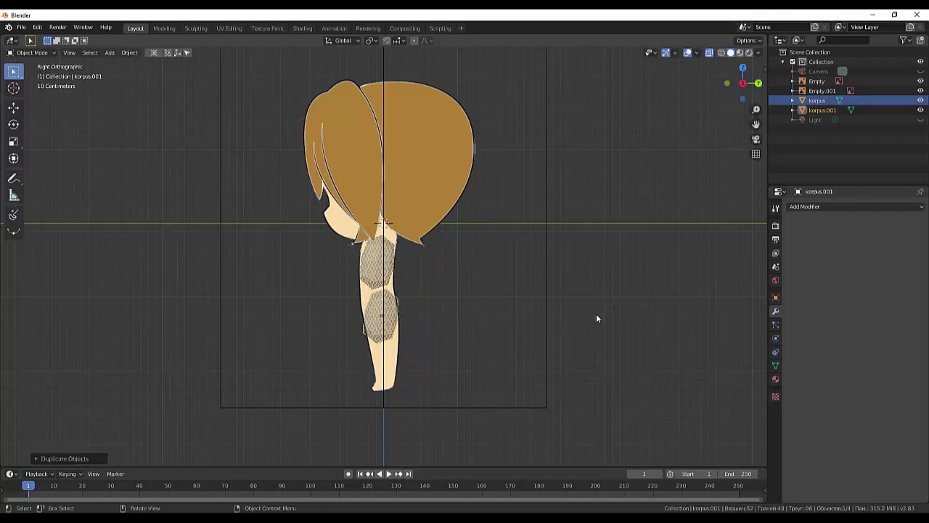
key("r")
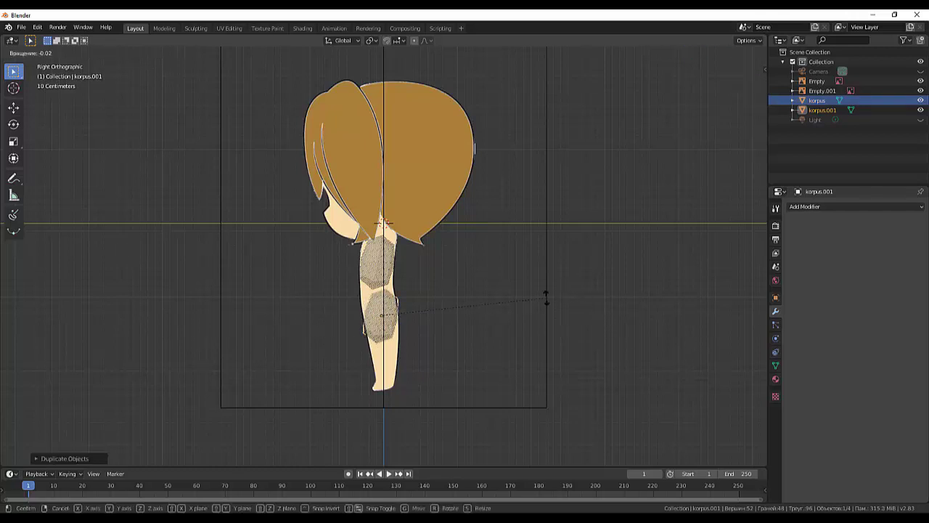
left_click(472, 282)
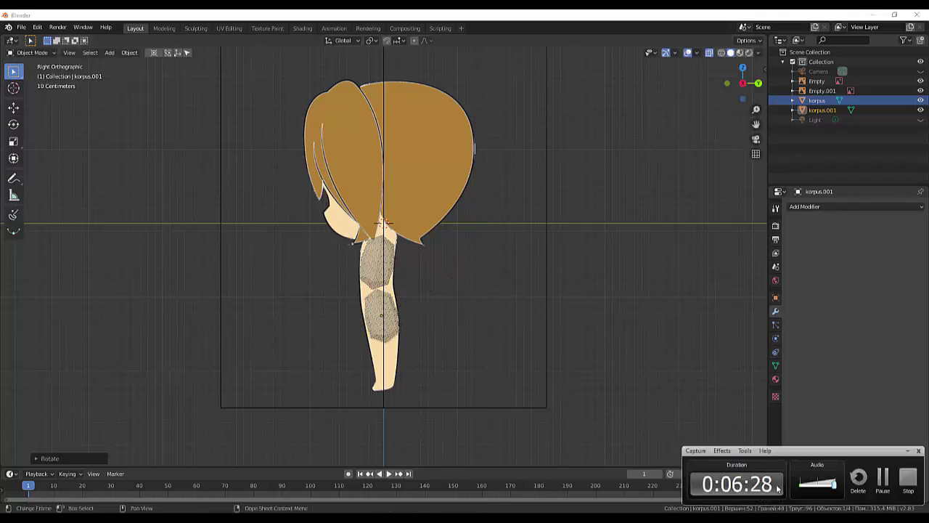
left_click(883, 485)
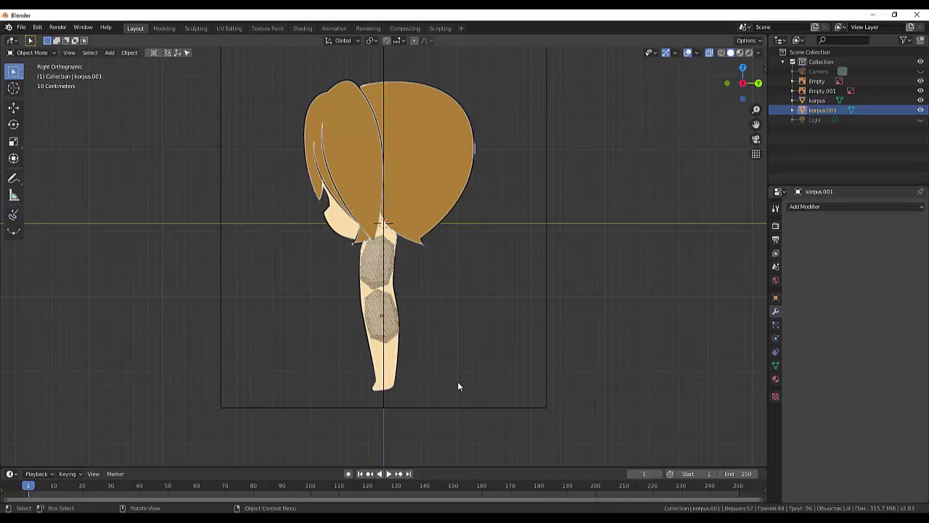
key("r")
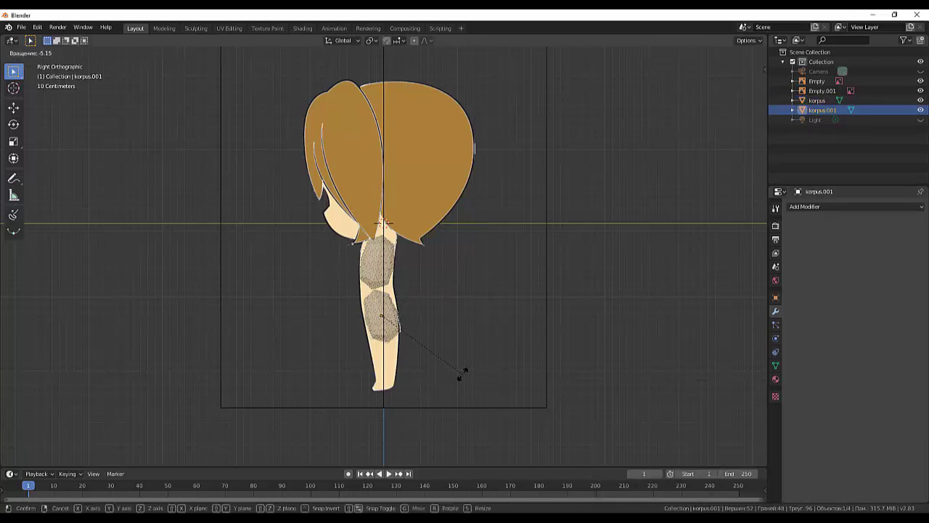
left_click(459, 373)
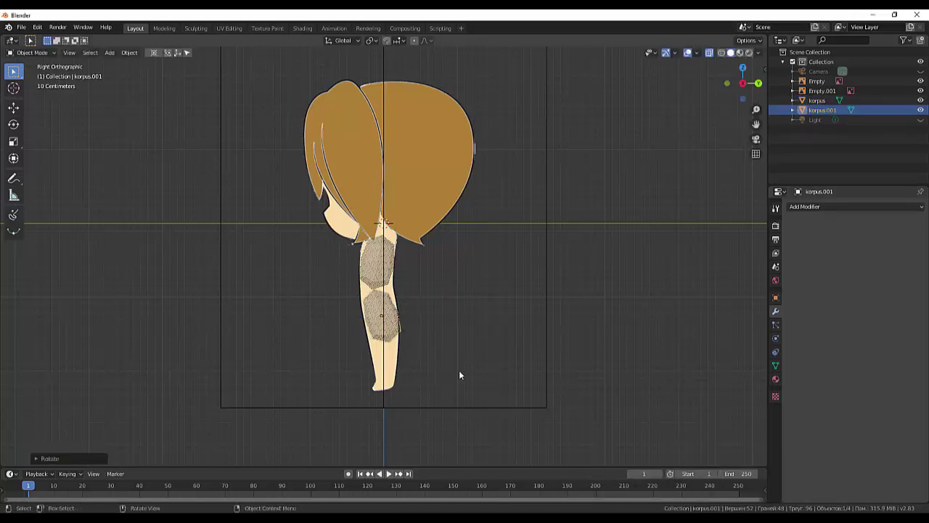
key("g")
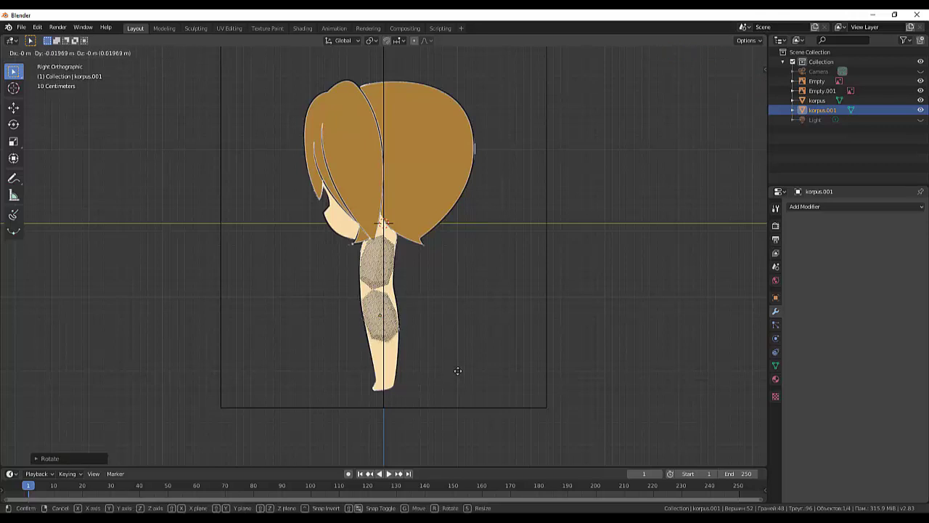
left_click(458, 372)
In front view, select korpus.001, then select both reference empties, Empty and Empty.001
key("KP_1")
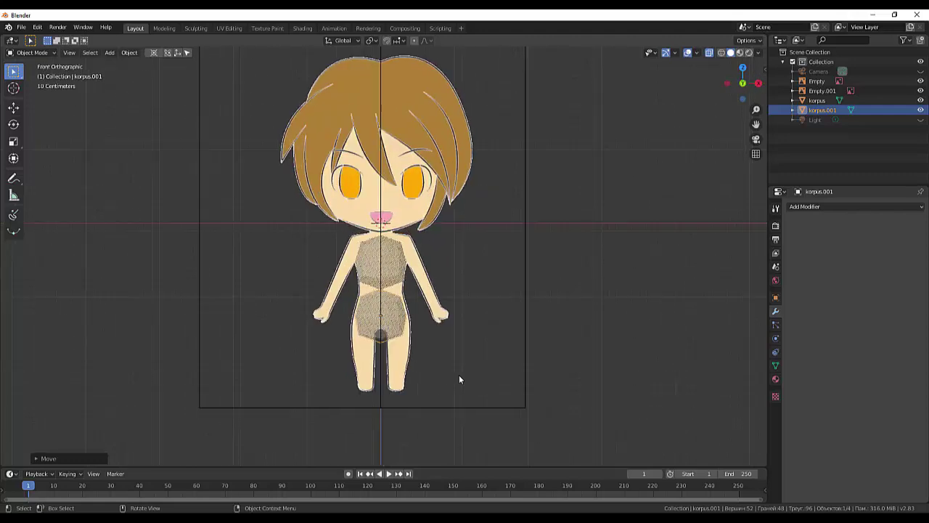
scroll(449, 380, "up", 1)
scroll(449, 380, "up", 2)
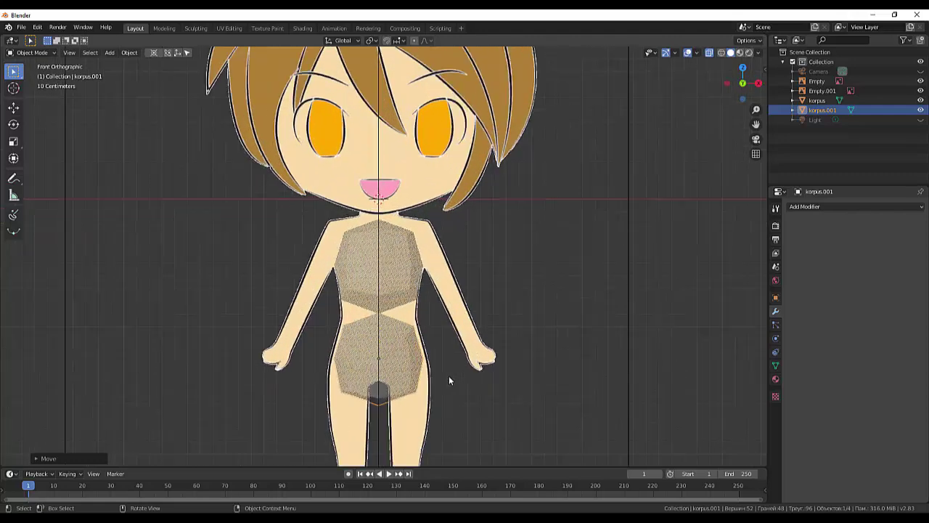
left_click(387, 346)
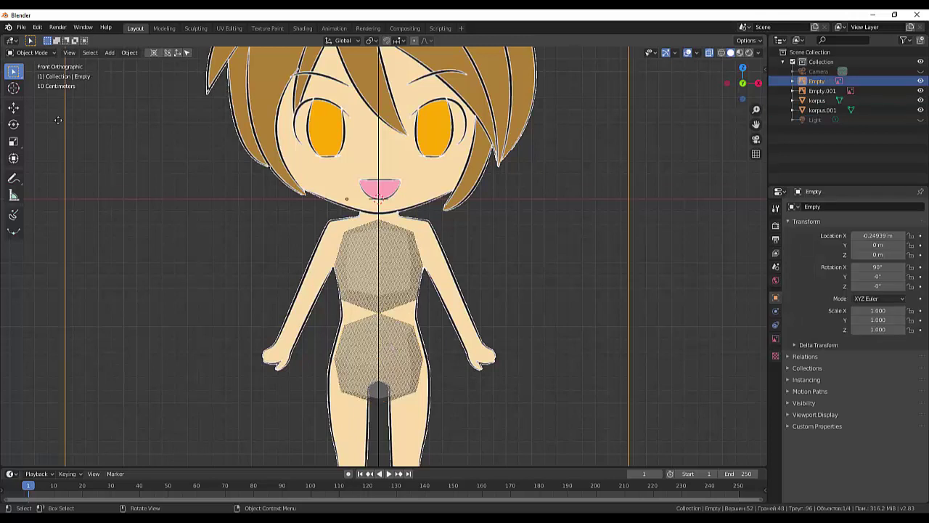
left_click(32, 52)
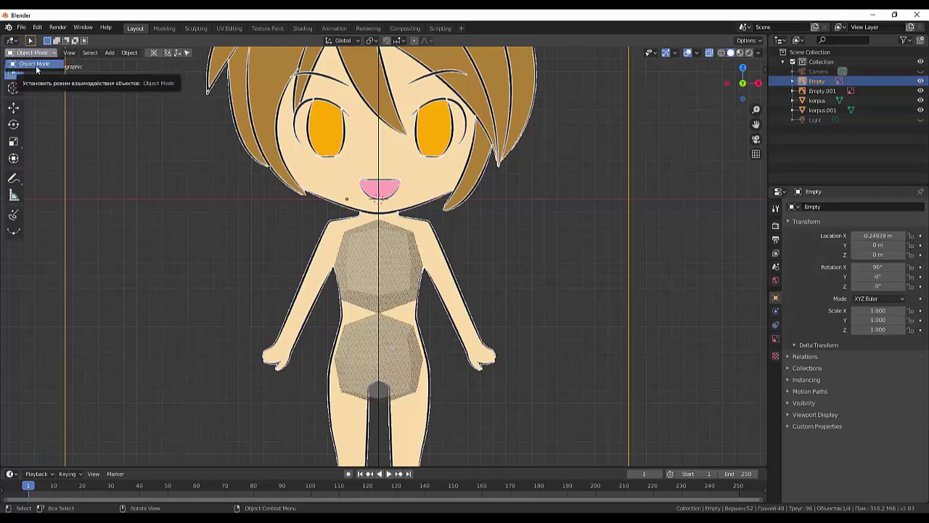
left_click(36, 64)
left_click(404, 364)
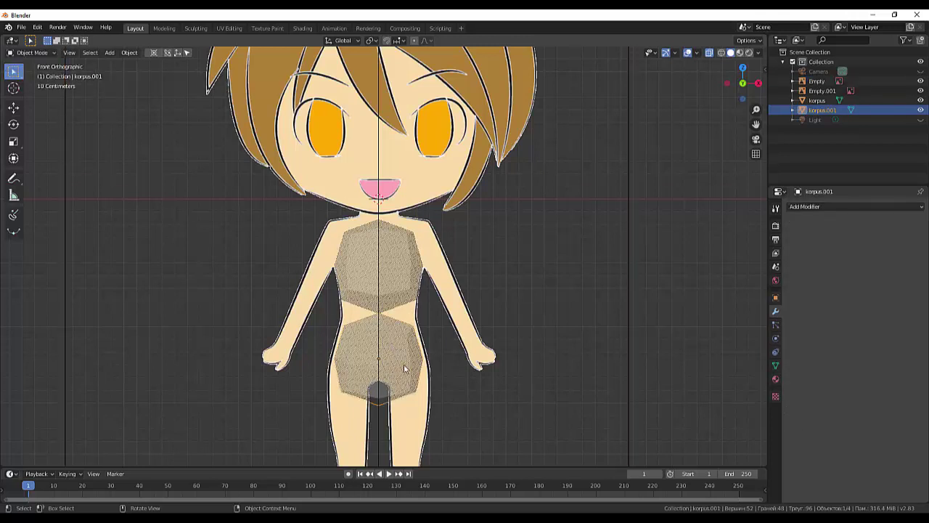
left_click(826, 82)
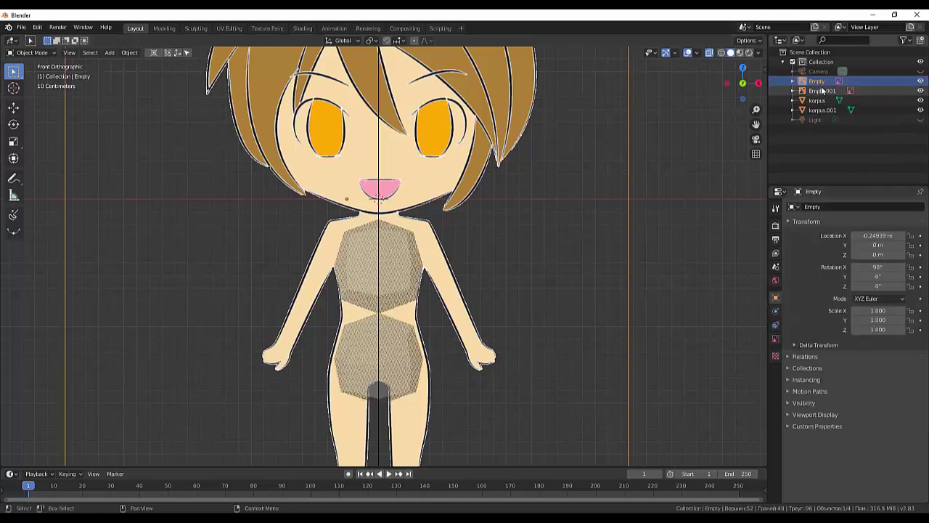
left_click(824, 92, "shift")
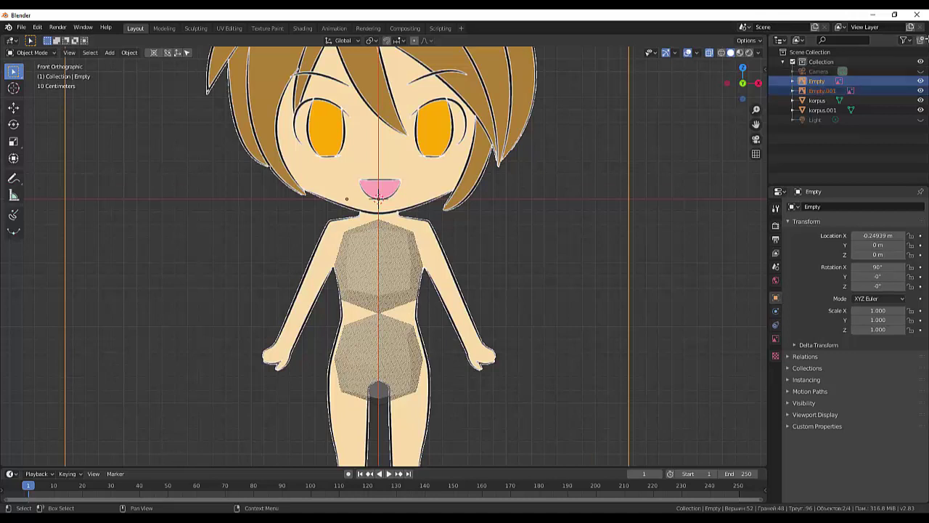
Create a collection named 'reference' and move Empty and Empty.001 into it
left_click(920, 41)
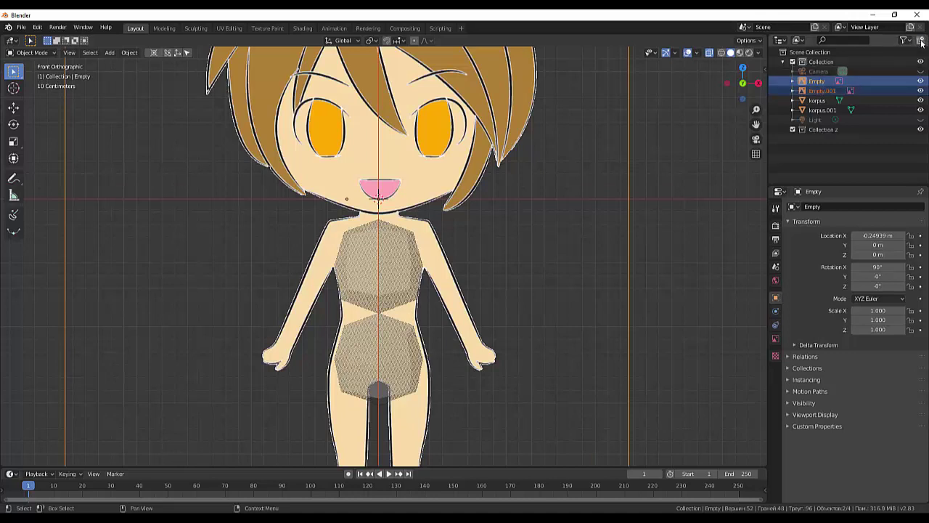
double_click(824, 130)
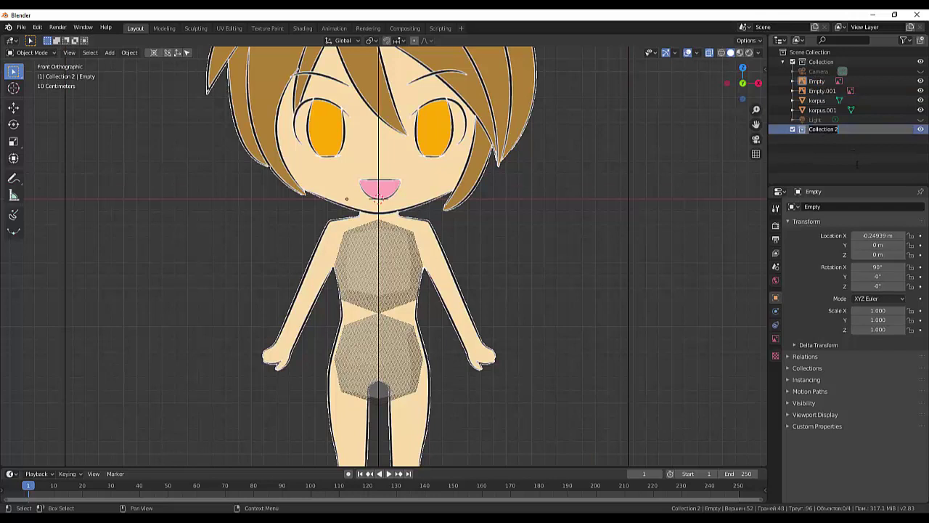
type("m")
key("Return")
left_click(817, 82)
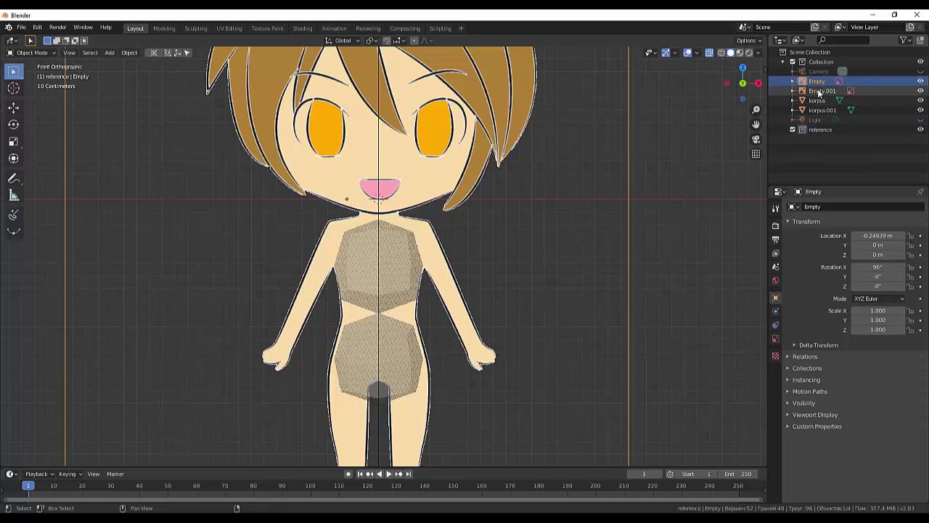
left_click(818, 90, "ctrl")
left_click_drag(817, 90, 816, 131)
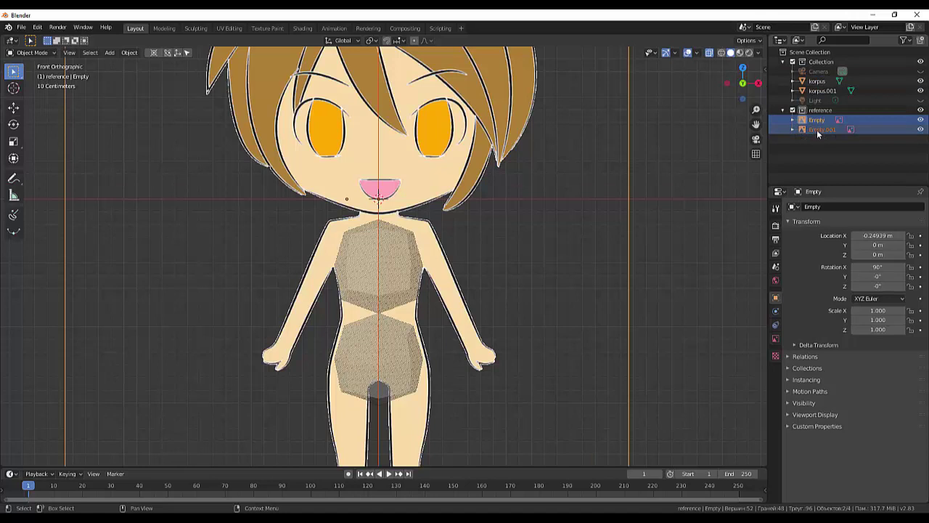
Make the reference collection unselectable and make korpus.001 the active object
left_click(904, 40)
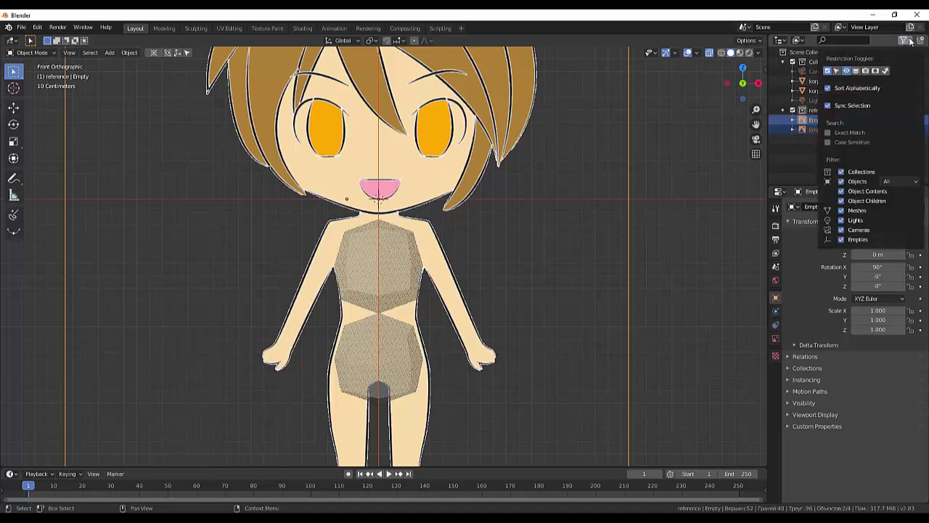
left_click(836, 70)
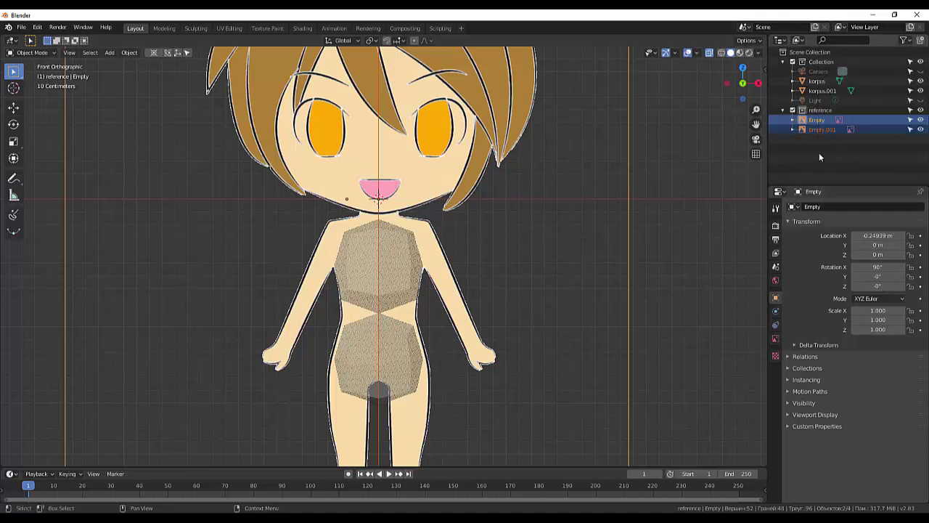
left_click(911, 111)
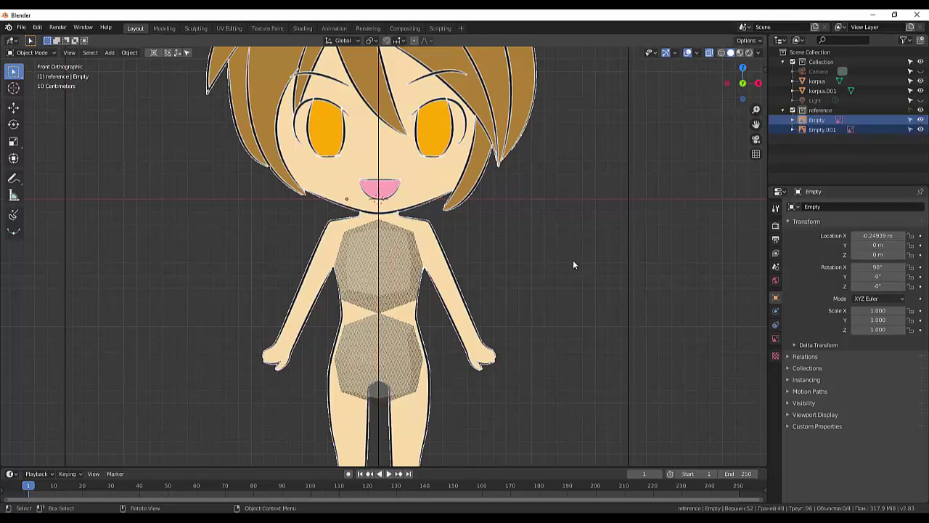
left_click(395, 351)
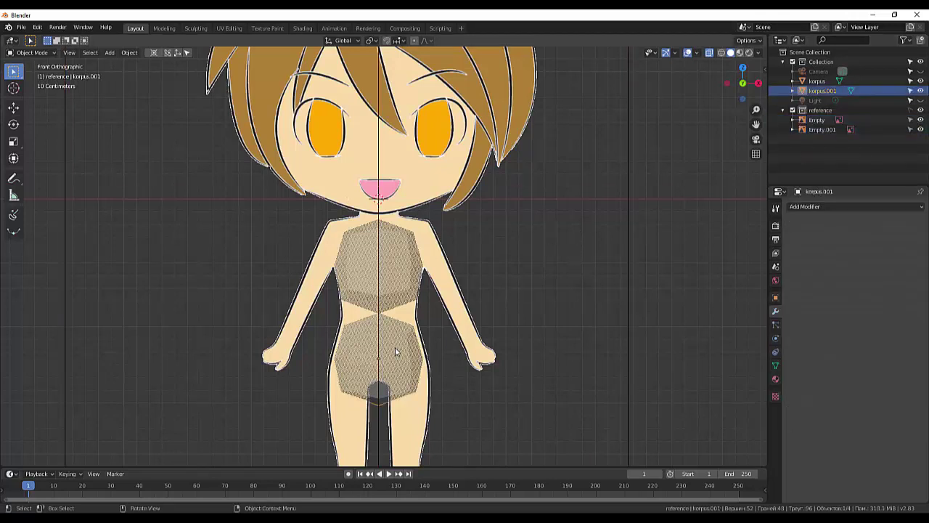
Frame the hips, toggle X-ray off and on, and switch korpus.001 into Edit Mode
scroll(400, 352, "up", 4)
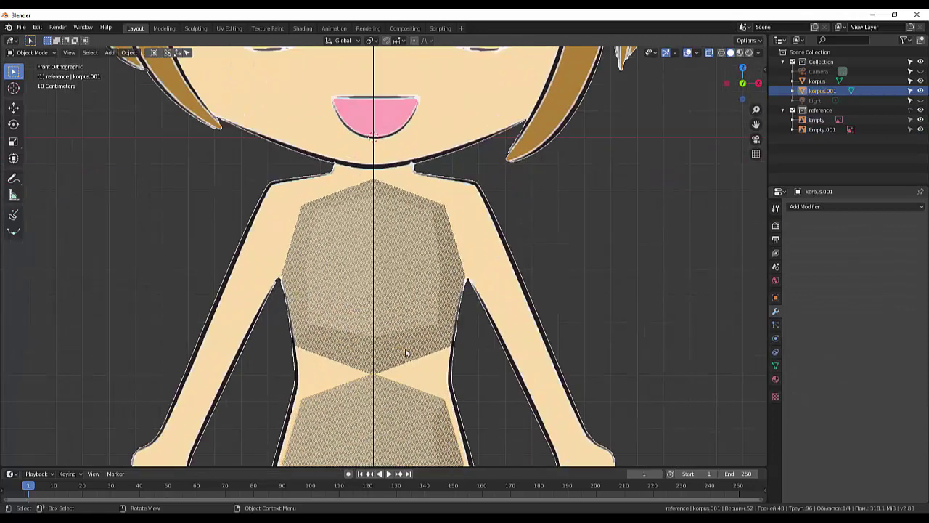
scroll(425, 301, "down", 5, "shift")
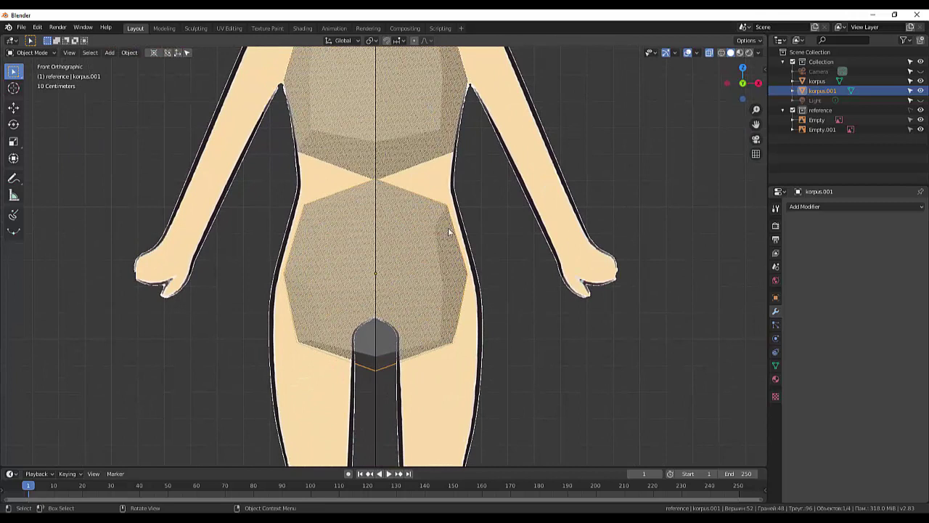
left_click(709, 51)
left_click(709, 52)
left_click(32, 53)
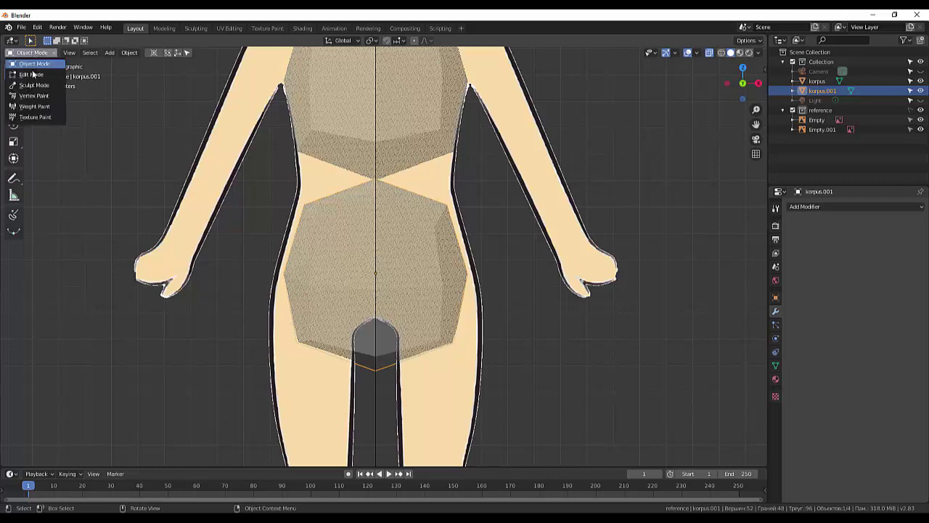
left_click(31, 74)
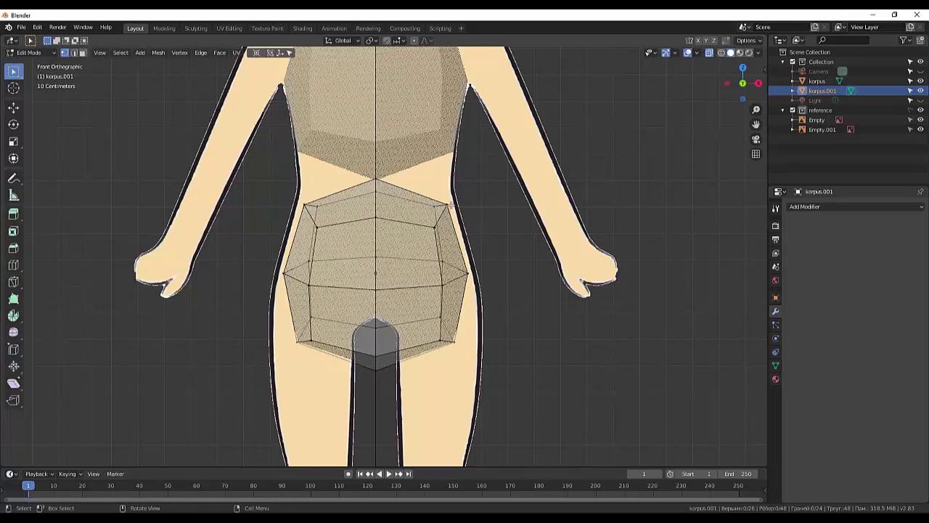
Scale up the pelvis's top waist ring and lower hip loop, then reposition the bottom hip vertices
key("b")
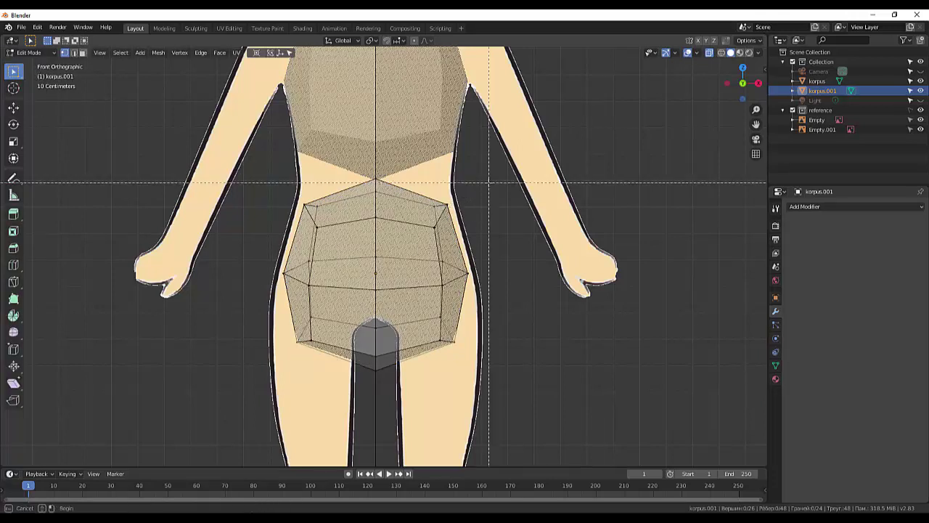
left_click_drag(483, 188, 278, 225)
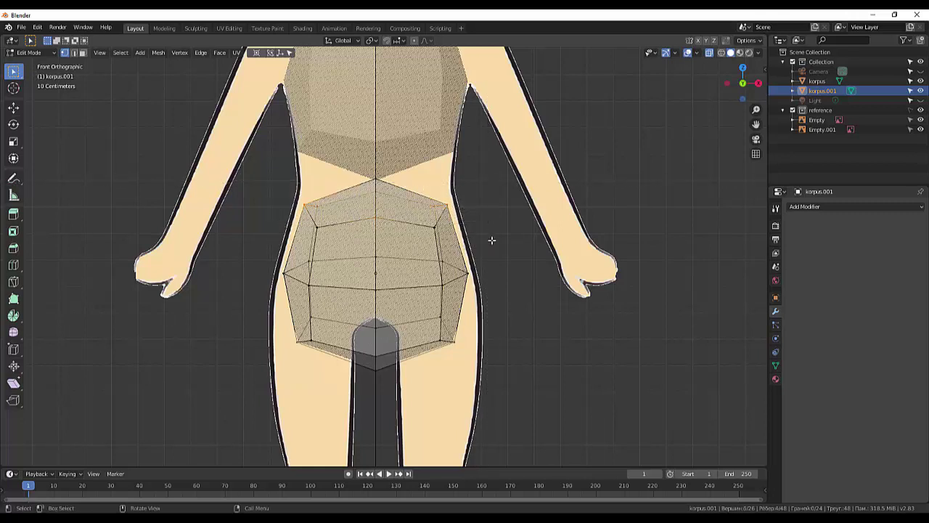
key("s")
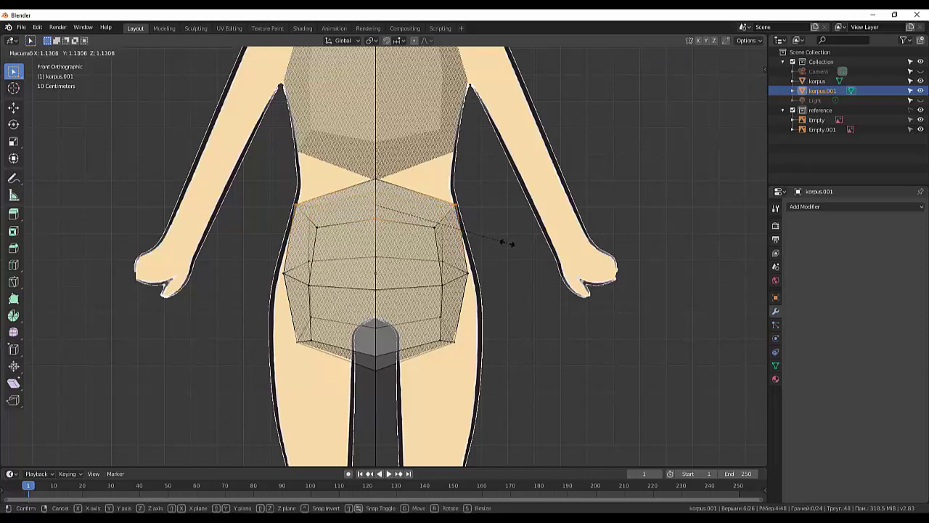
left_click(501, 243)
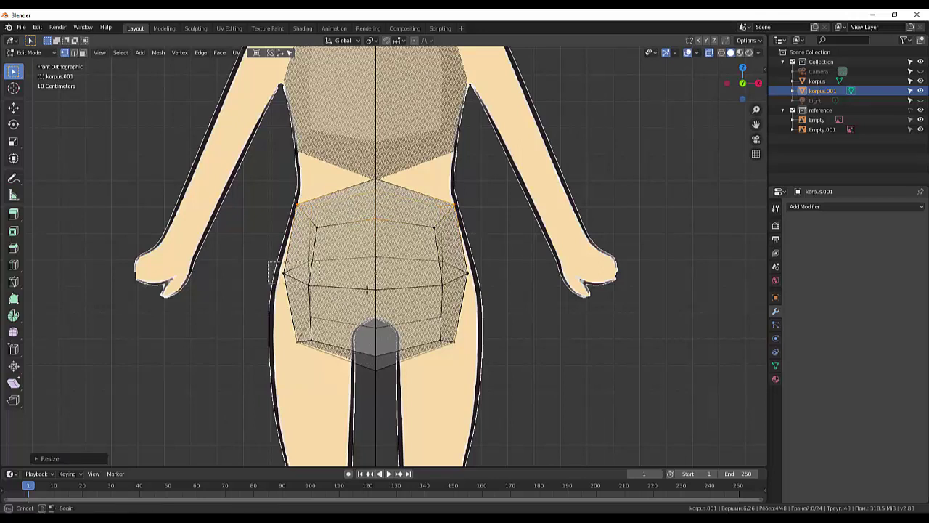
left_click(471, 278, "alt")
key("s")
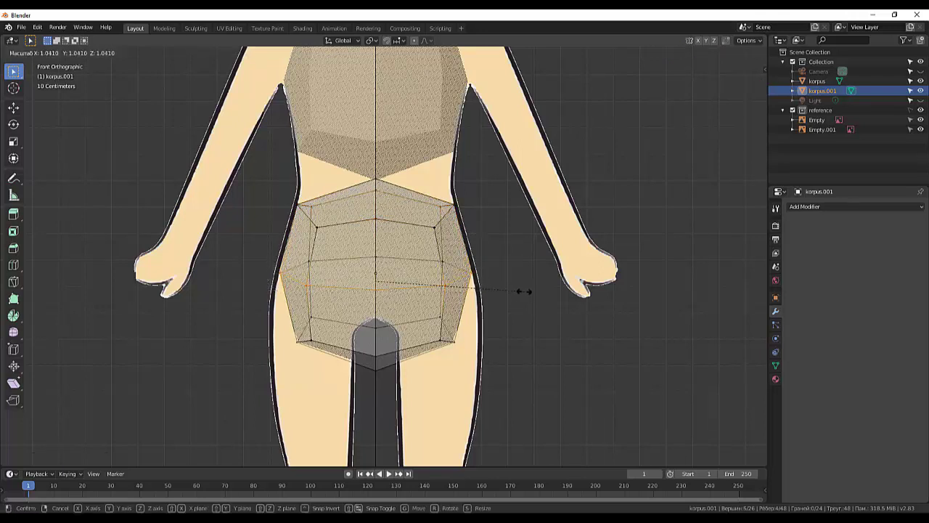
left_click(516, 299)
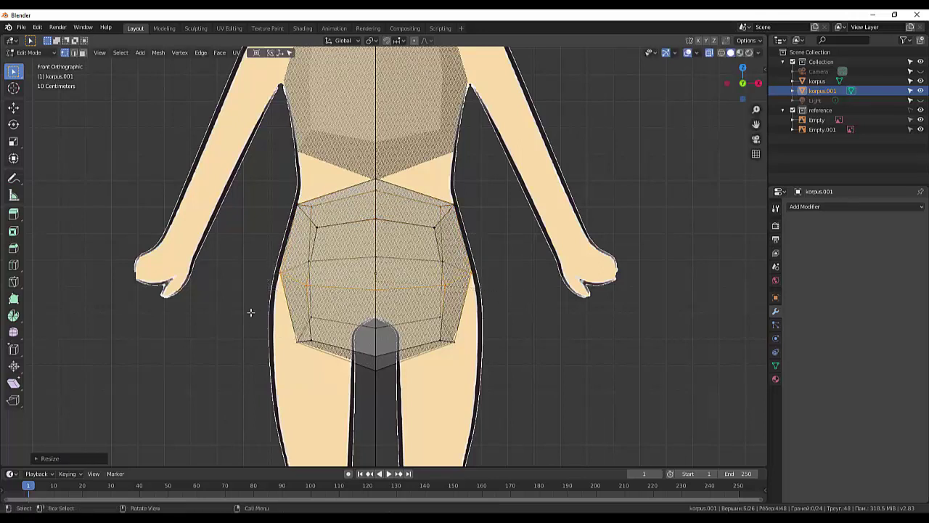
left_click_drag(250, 313, 548, 404)
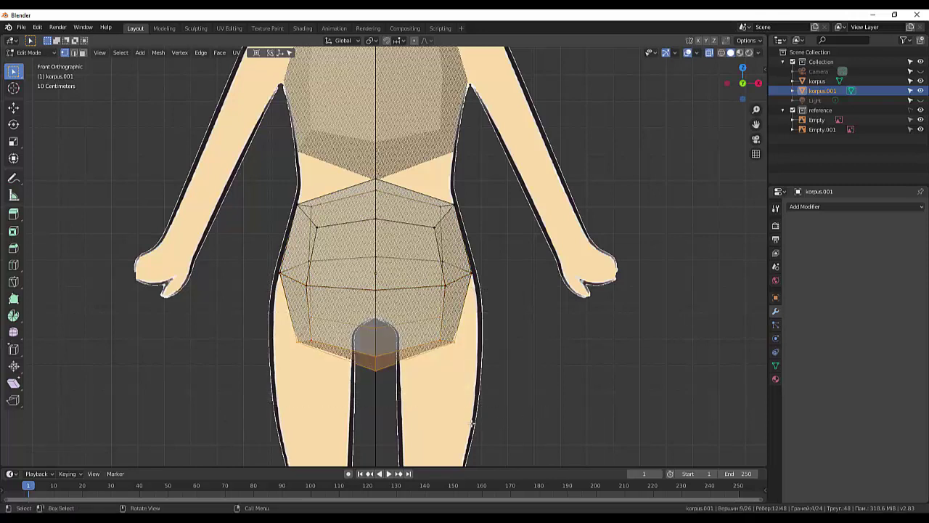
key("g")
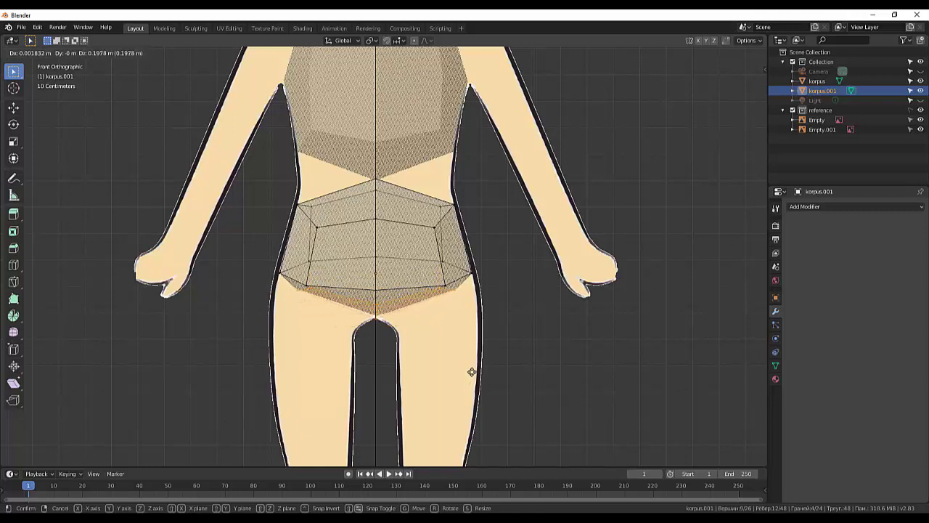
left_click(475, 405)
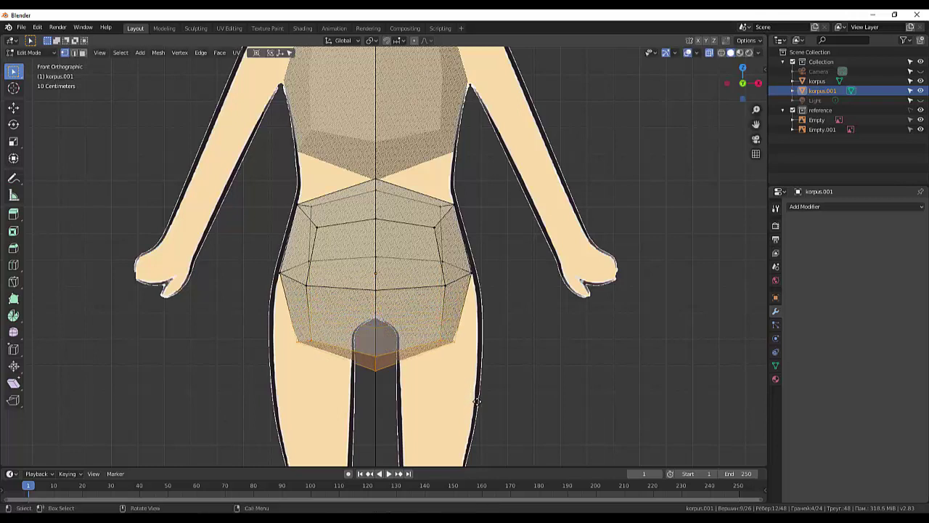
left_click(574, 443)
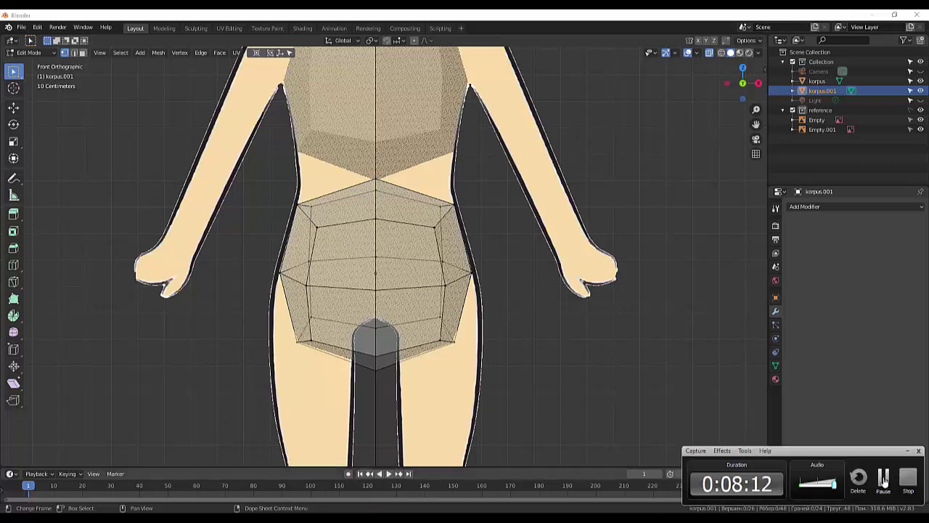
Raise and widen the pelvis bottom toward the crotch line, then lift the crotch vertices to the leg split
key("b")
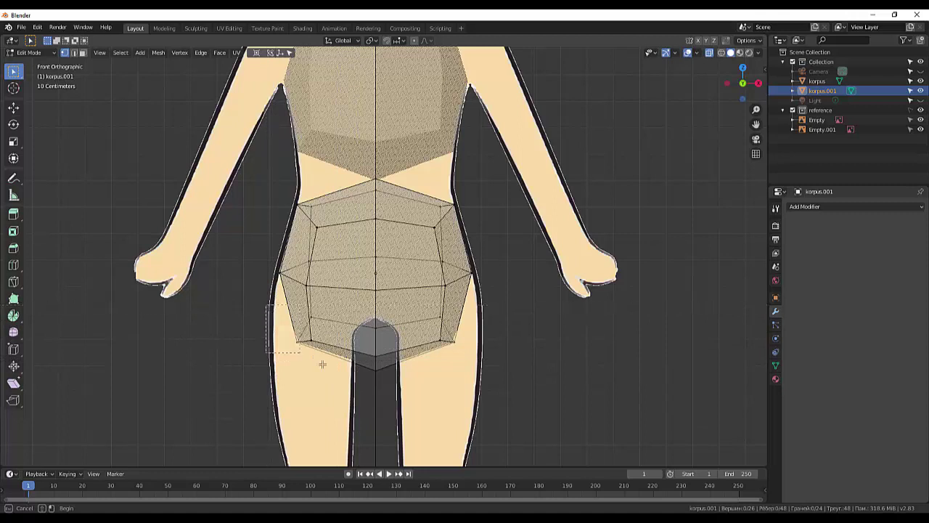
left_click_drag(265, 304, 581, 393)
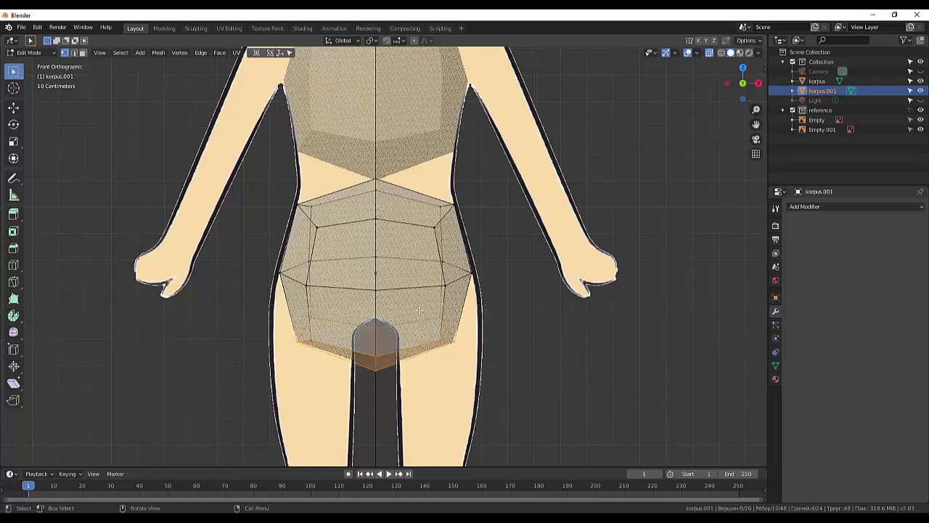
key("g")
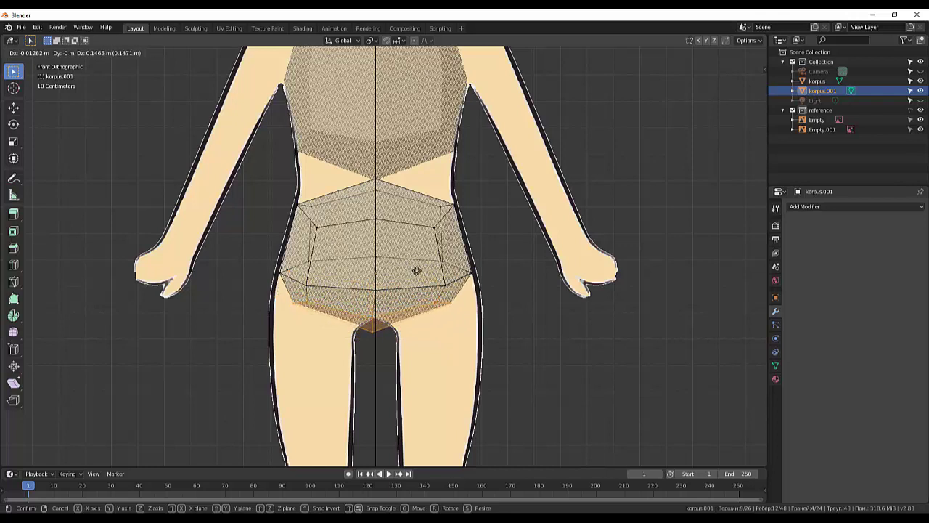
left_click(419, 270)
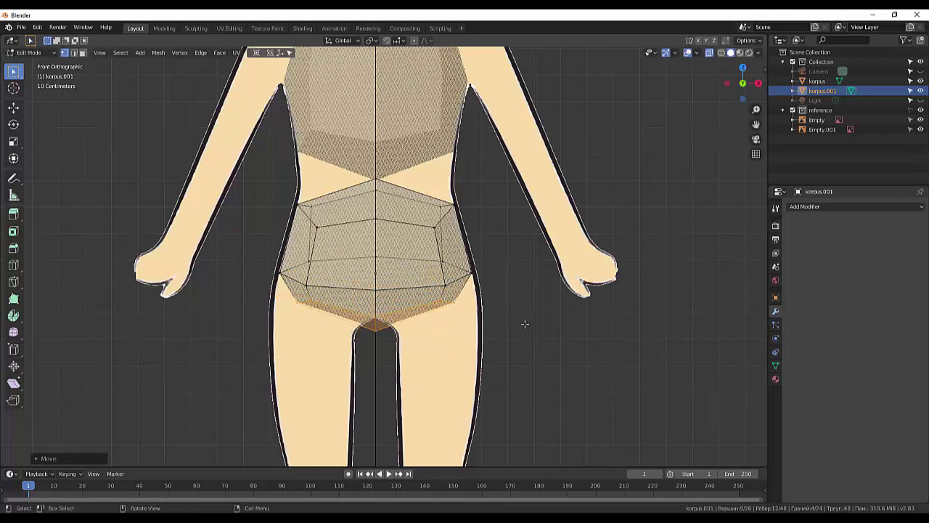
key("s")
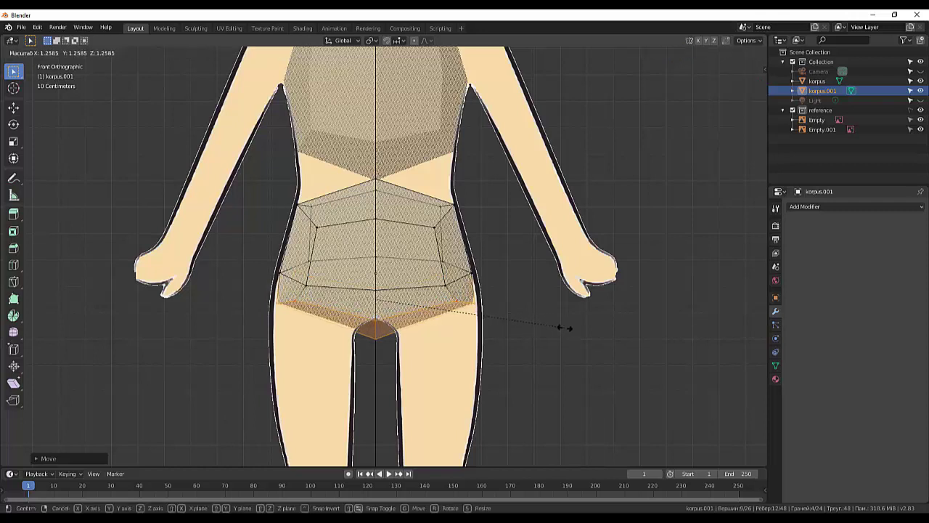
left_click(571, 330)
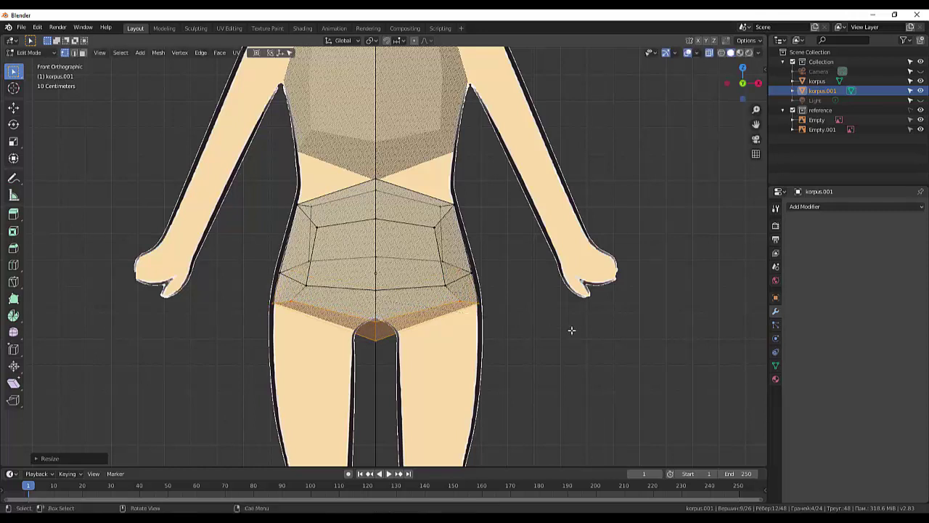
key("alt+a")
left_click_drag(361, 313, 385, 361)
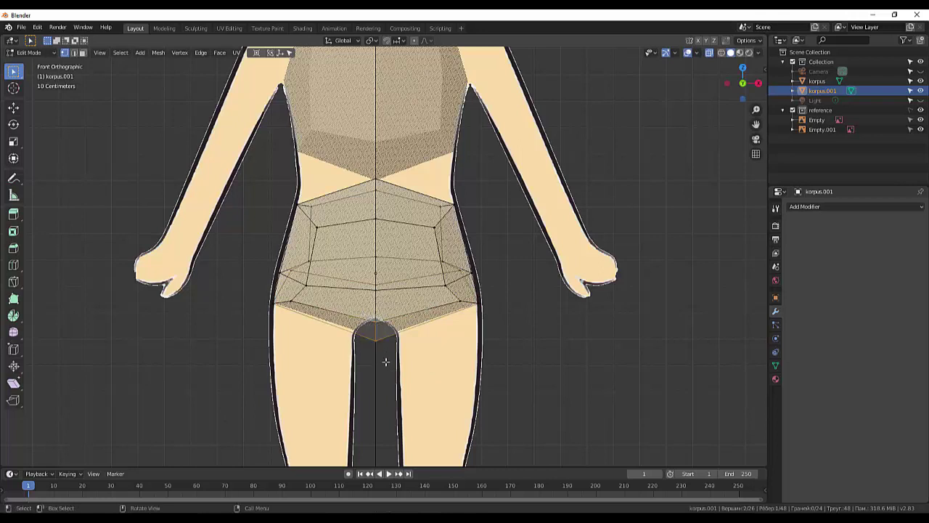
key("g")
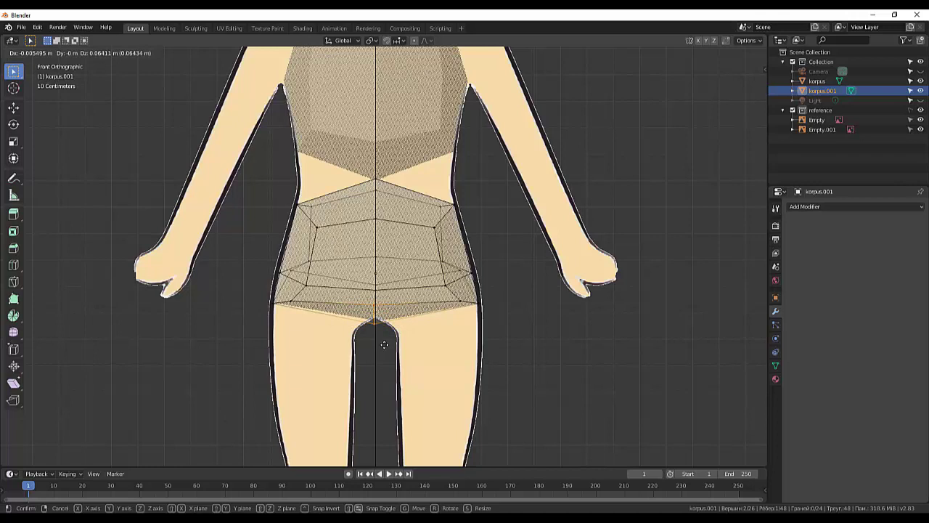
left_click(384, 344)
left_click(604, 381)
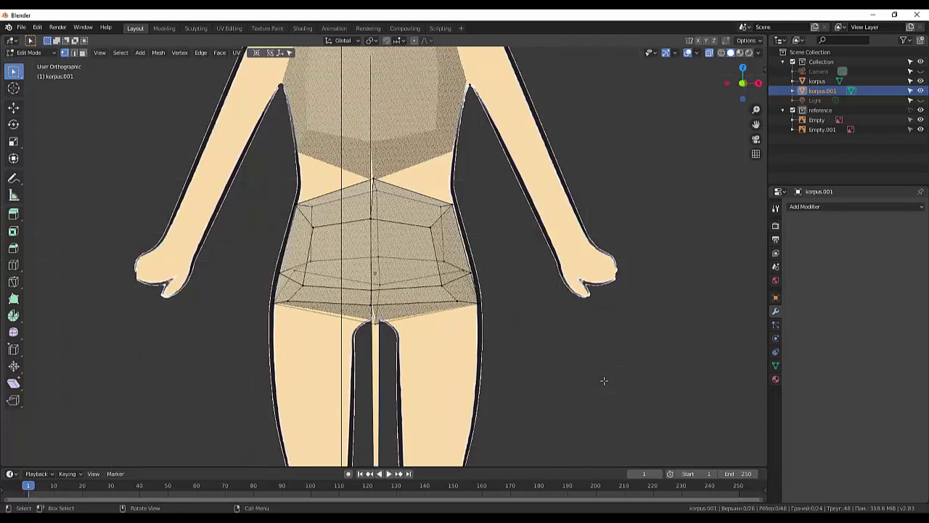
key("KP_3")
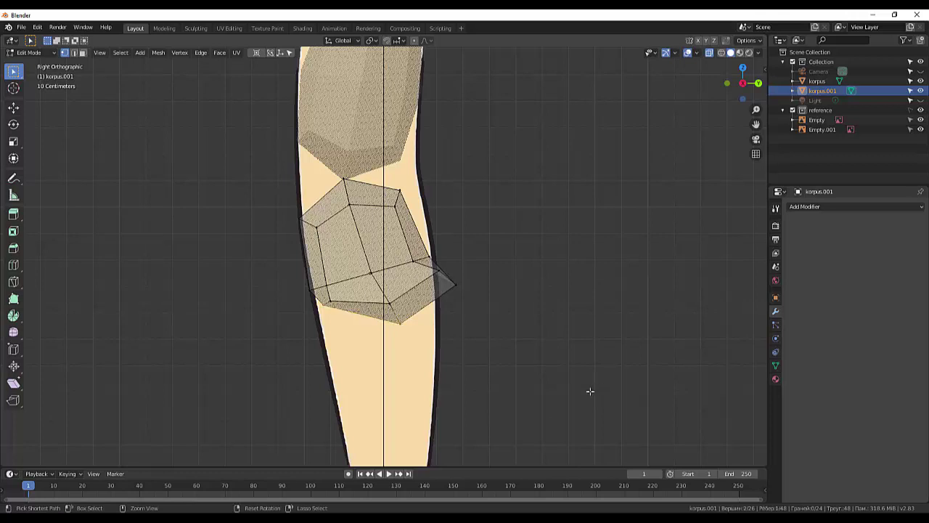
Extend the pelvis's lower faces and raise them about 0.13 m onto the side-view hip line
key("ctrl+z")
key("ctrl+z")
key("ctrl+z")
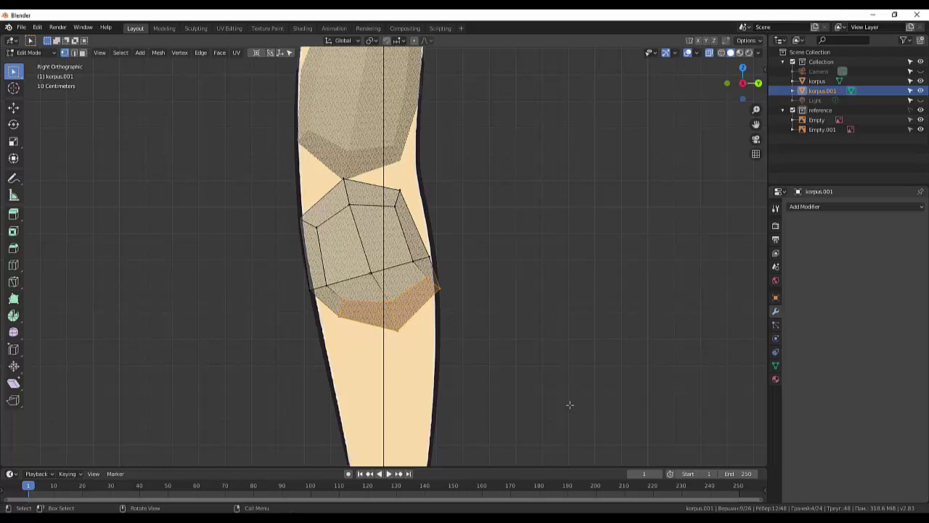
key("ctrl+shift+z")
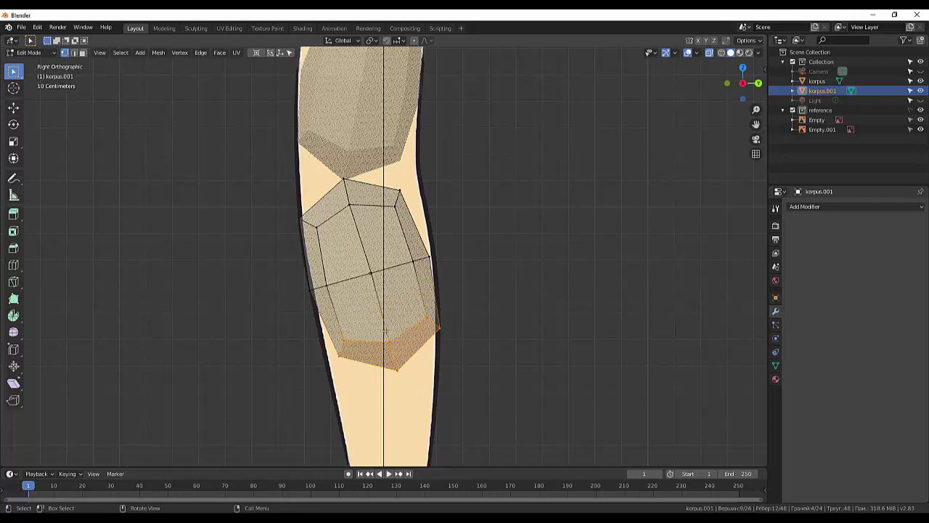
key("g")
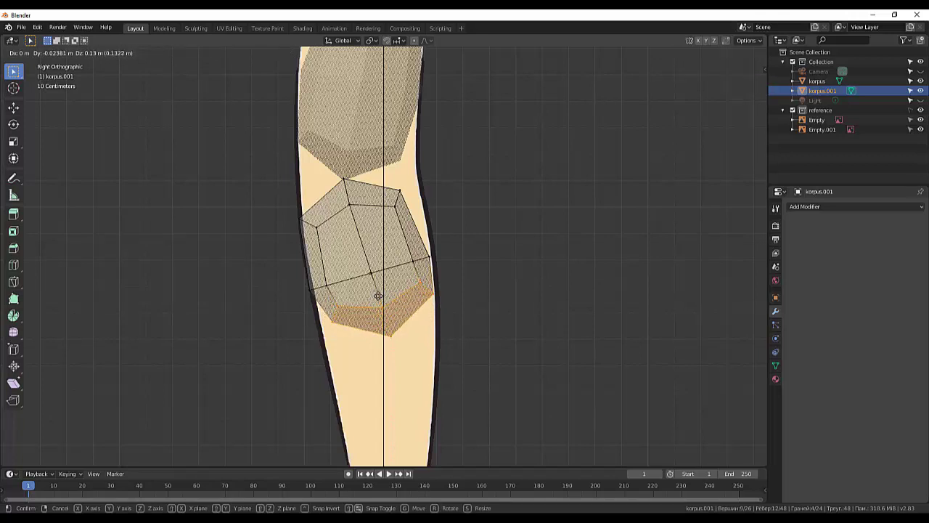
left_click(377, 296)
middle_click_drag(428, 289, 591, 287)
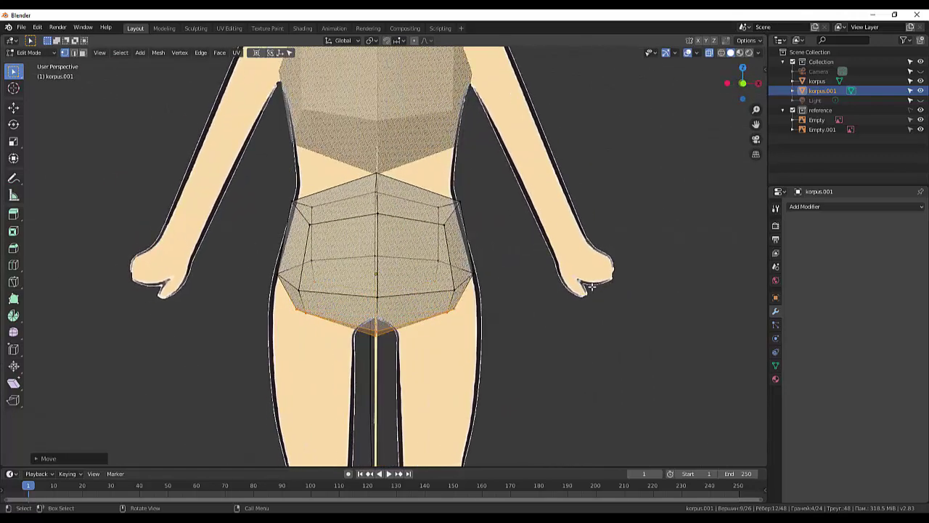
In front view, widen the bottom edge loop to about 1.18 and pull the crotch vertex down
key("KP_1")
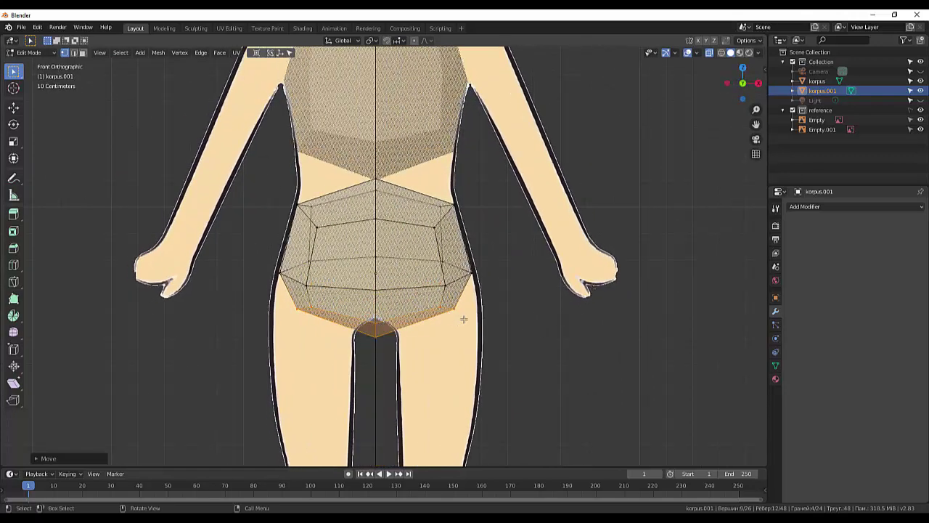
key("s")
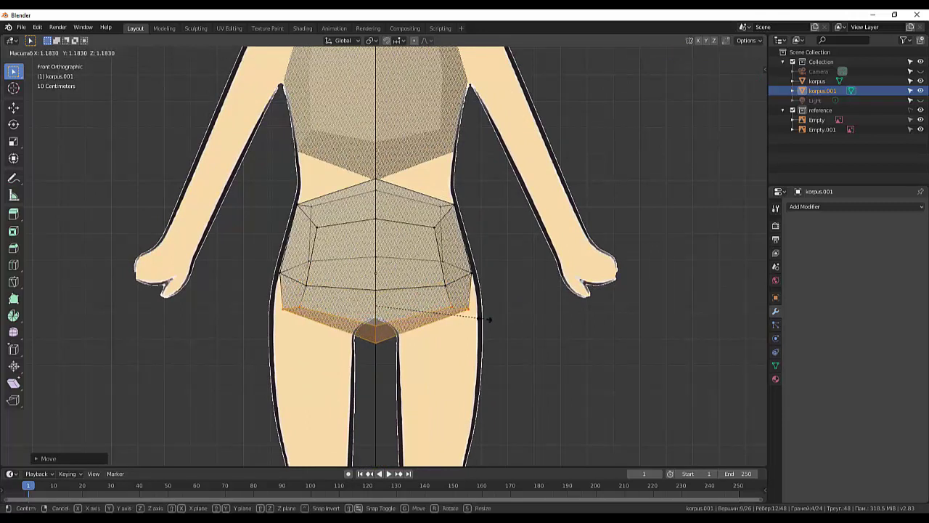
left_click(494, 320)
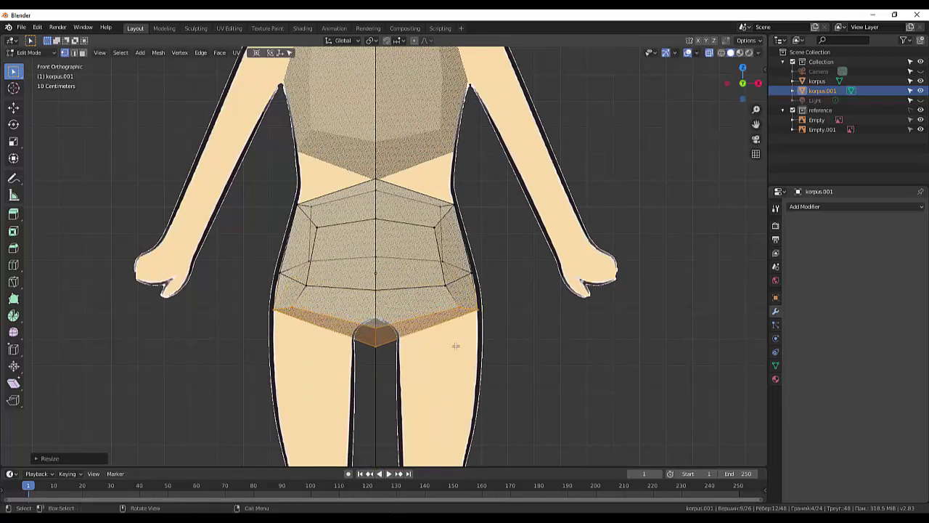
left_click(370, 327)
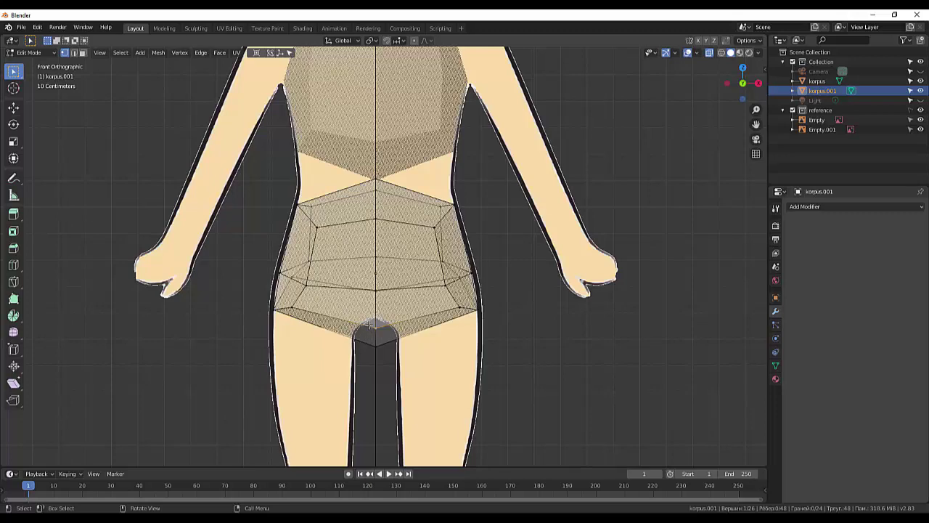
key("g")
left_click(388, 357)
middle_click_drag(493, 378, 497, 376)
key("KP_3")
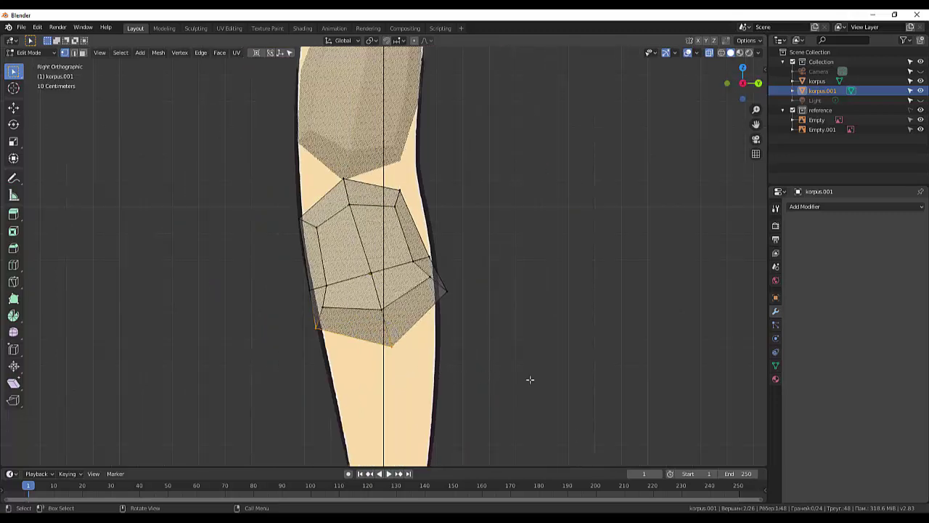
In side view, move the pelvis's bottom vertex and right-edge vertices onto the reference outline
left_click(374, 328)
key("g")
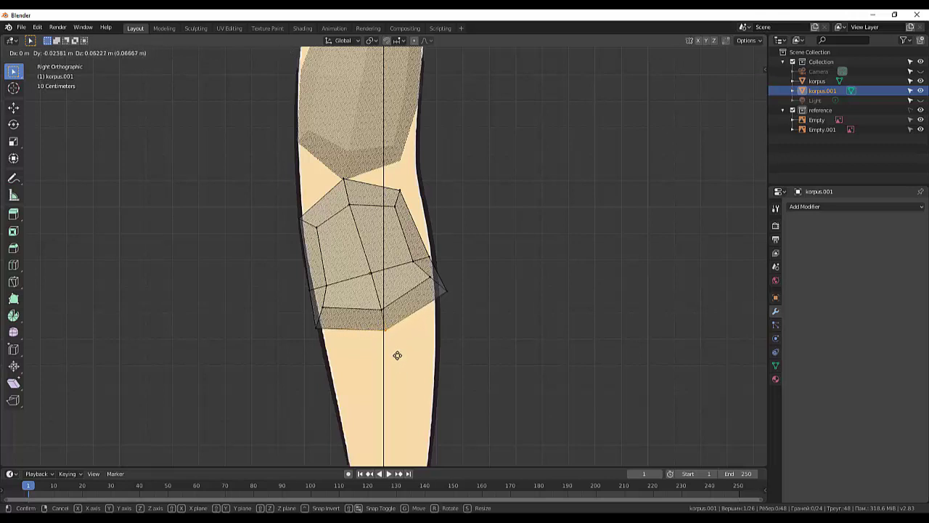
left_click(398, 356)
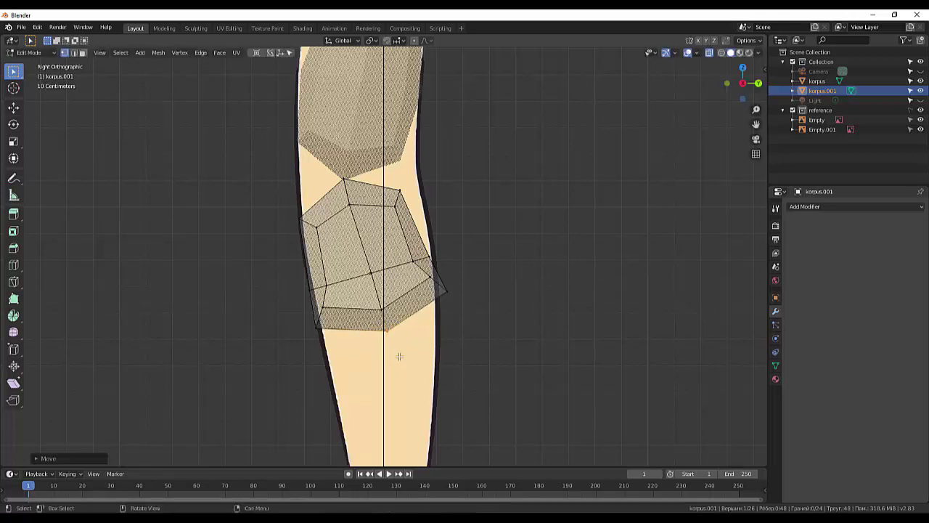
left_click(446, 290)
key("g")
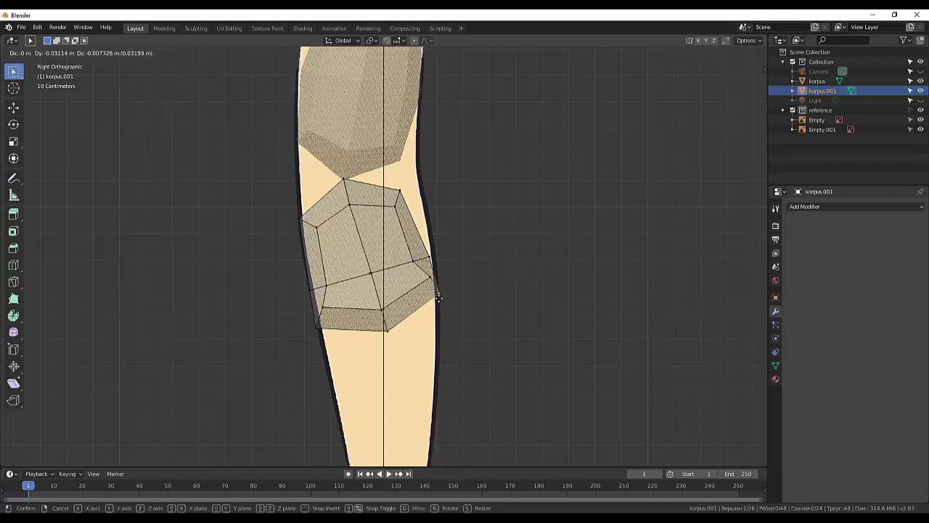
left_click(437, 294)
left_click(427, 277)
key("g")
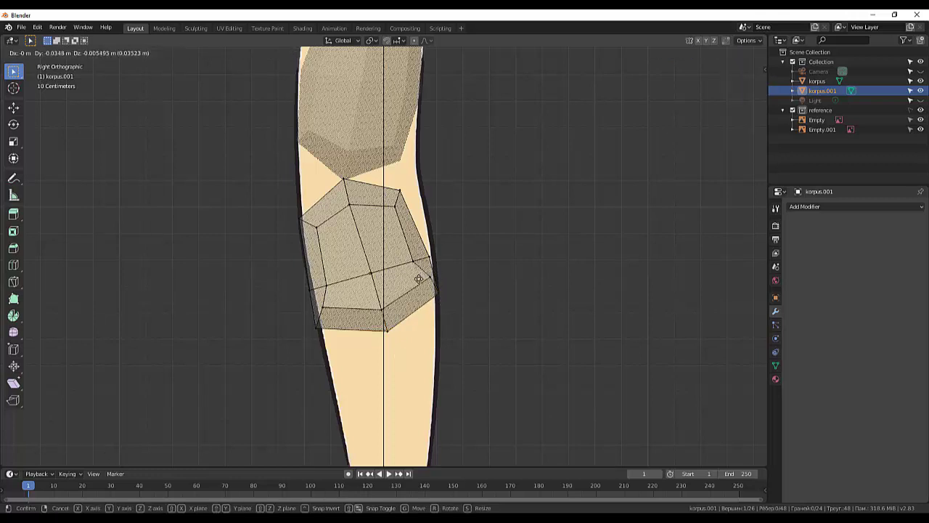
left_click(418, 279)
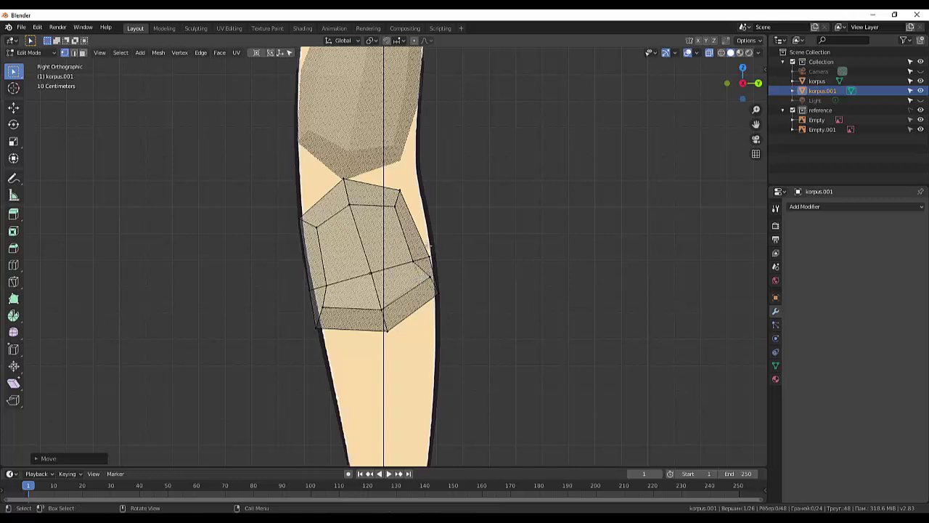
left_click(429, 254)
key("g")
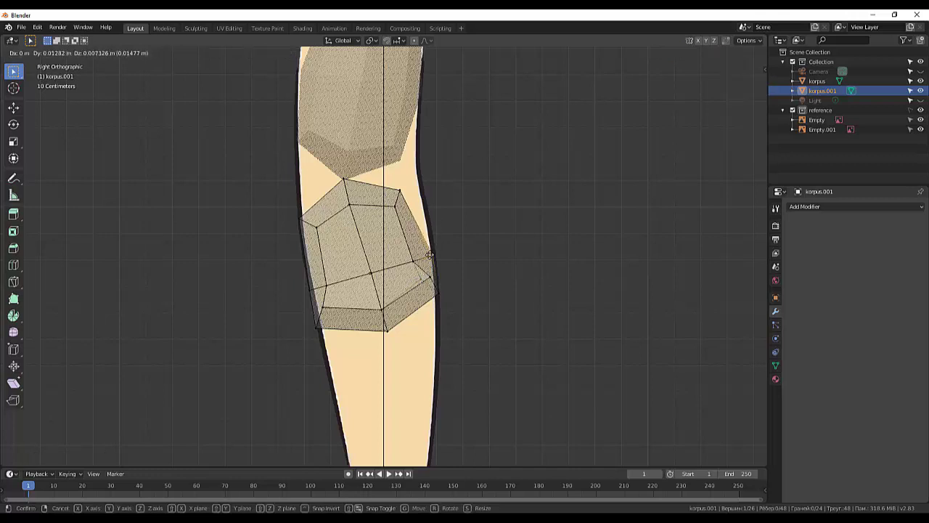
left_click(430, 254)
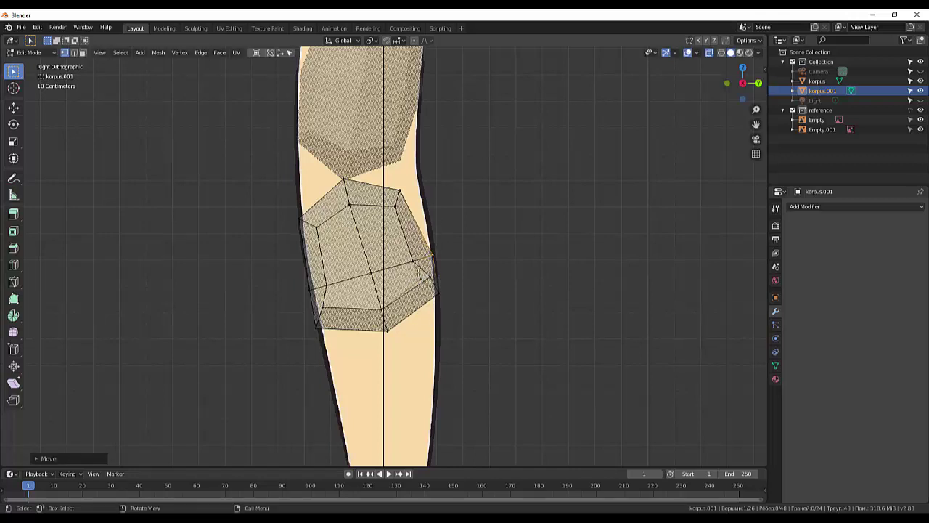
left_click(433, 277)
key("g")
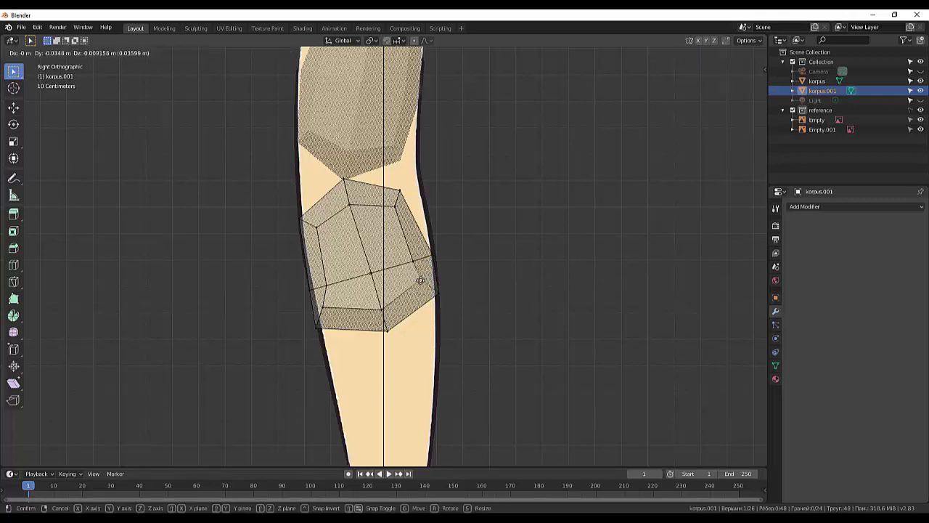
left_click(421, 280)
Move the lower-left corner and upper-left vertices of the pelvis onto the left outline
left_click(318, 329)
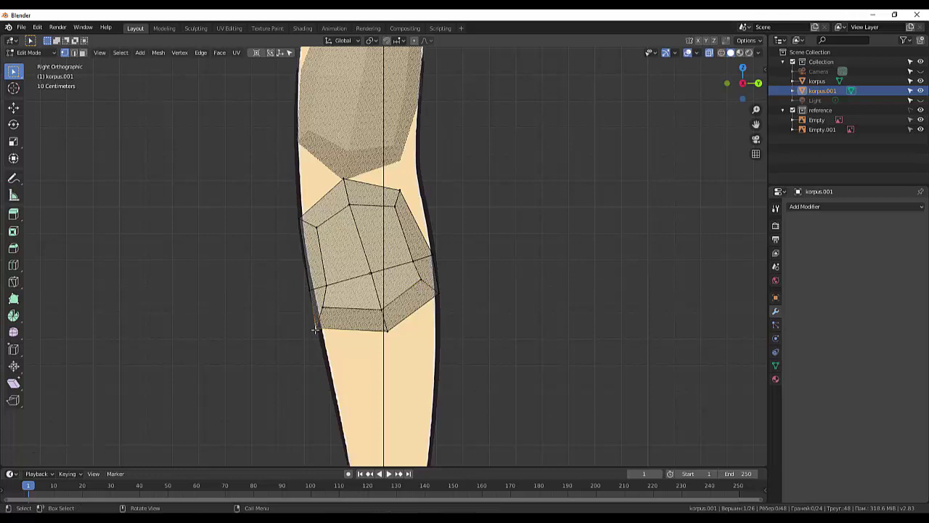
key("g")
left_click(320, 328)
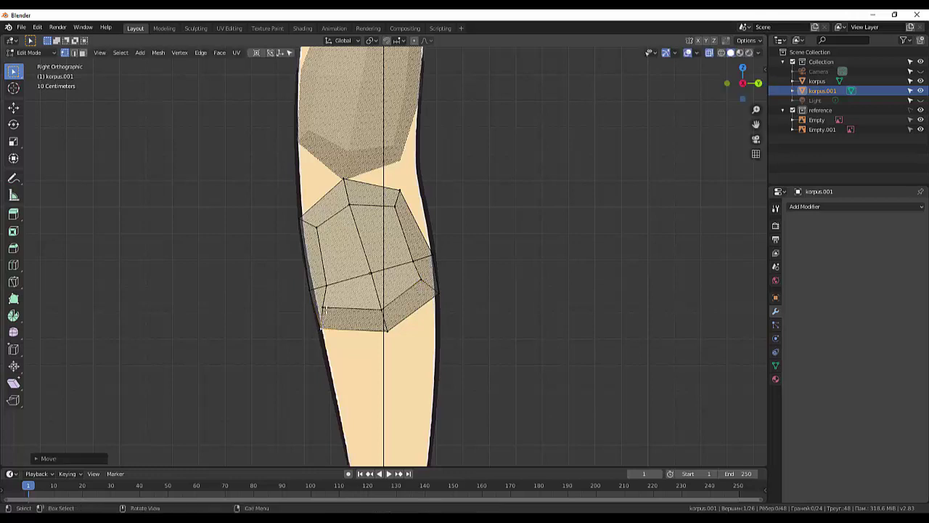
left_click(324, 308)
key("g")
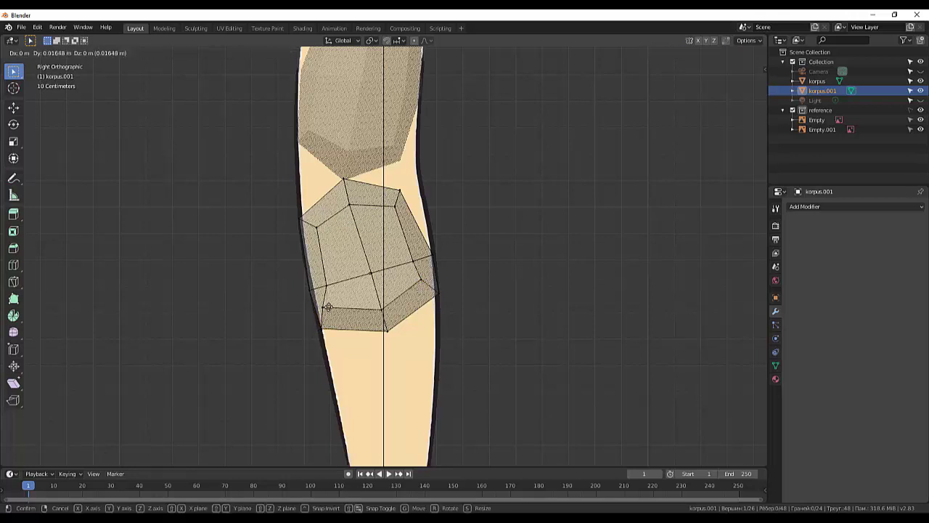
left_click(327, 307)
left_click(326, 307)
key("g")
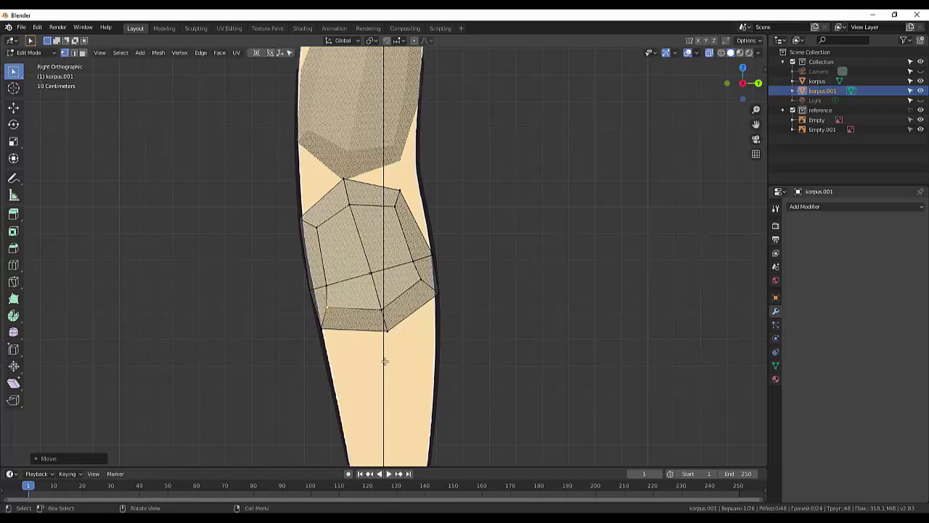
left_click(299, 217)
key("g")
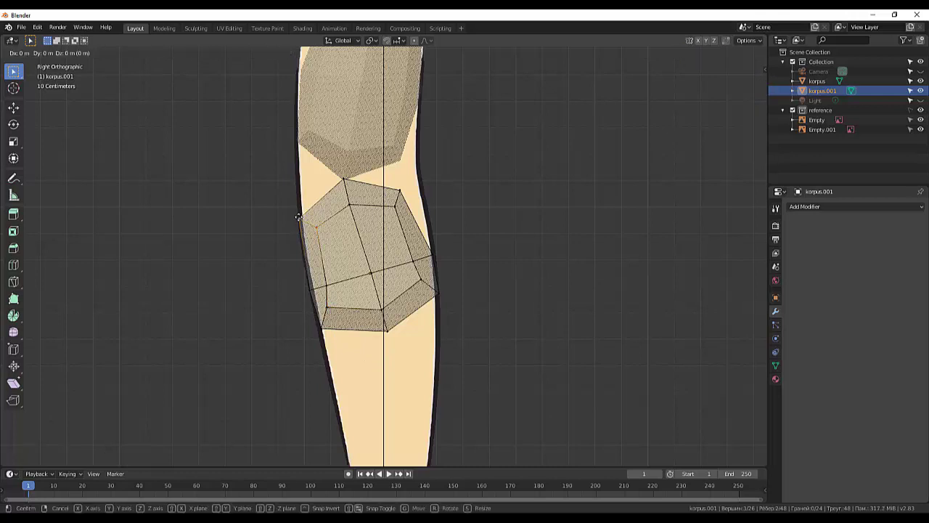
left_click(301, 217)
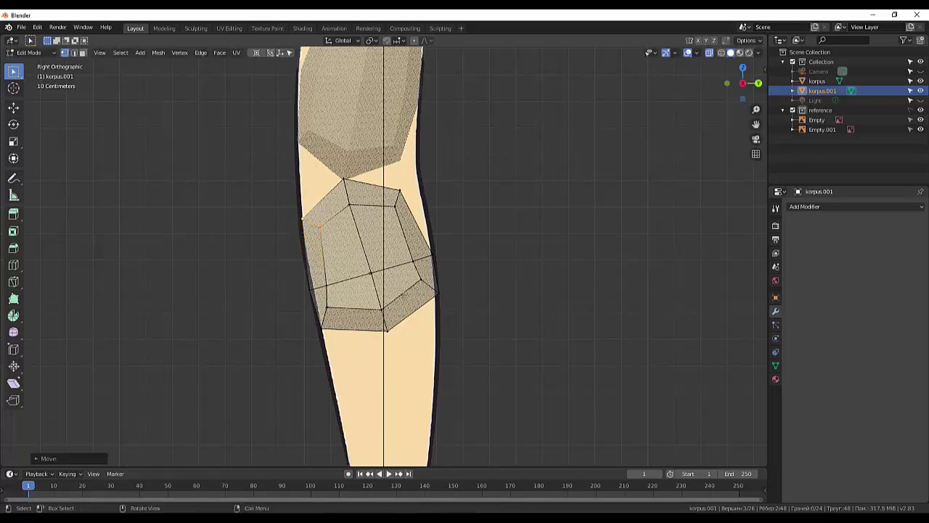
Shift the right-side vertex loop and one right-edge vertex onto the outline
left_click(436, 291)
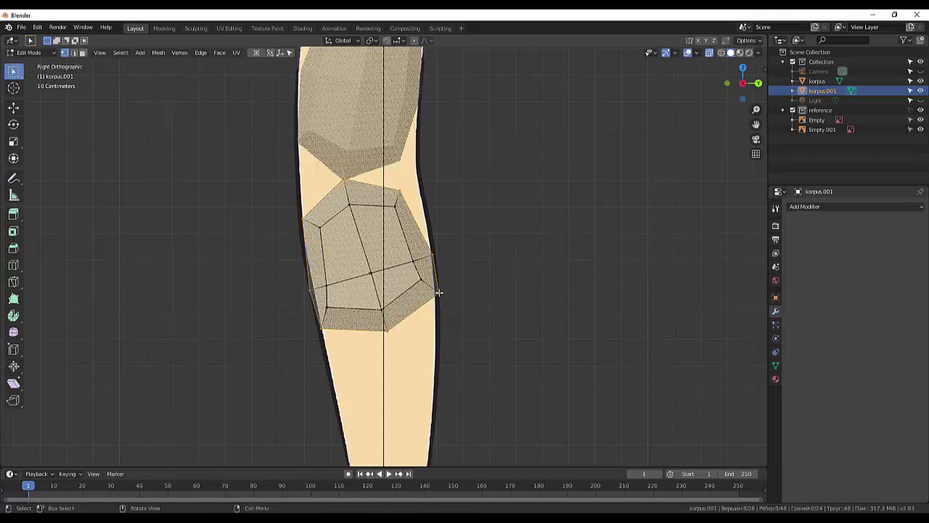
key("g")
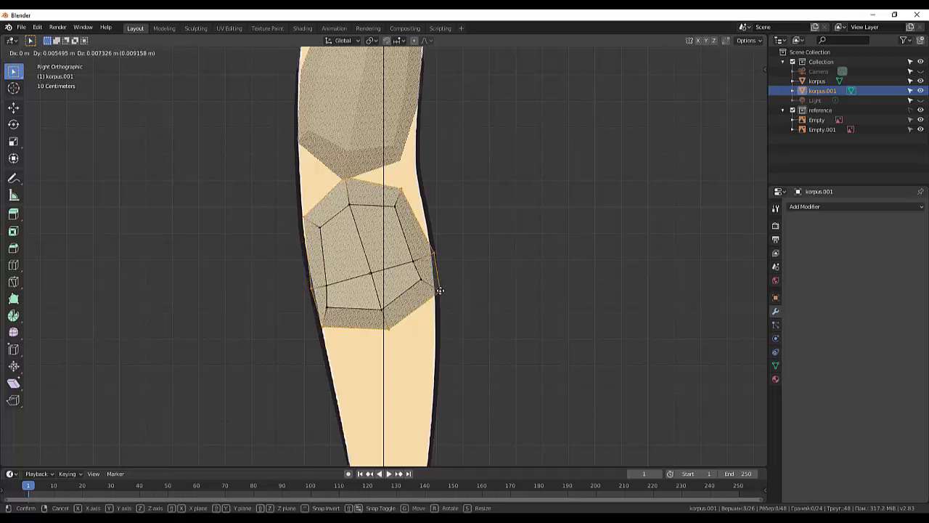
left_click(440, 290)
left_click(440, 297)
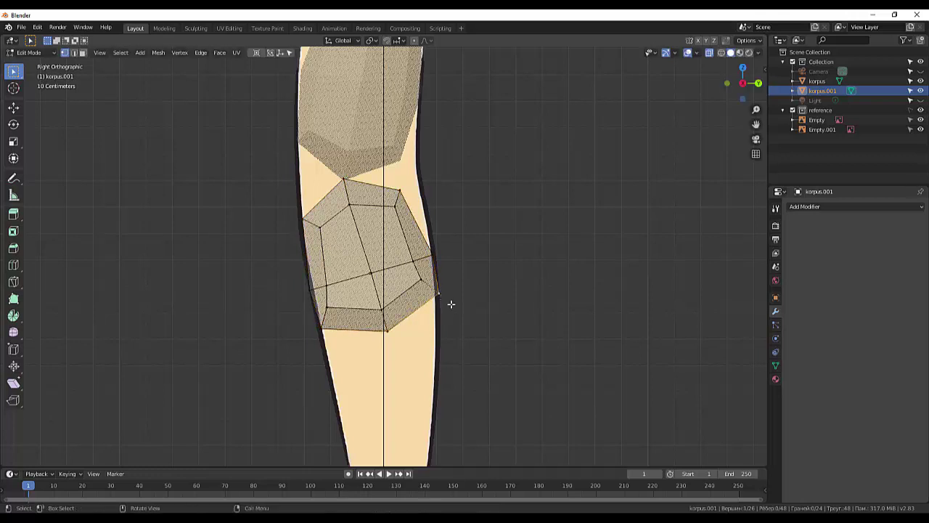
key("g")
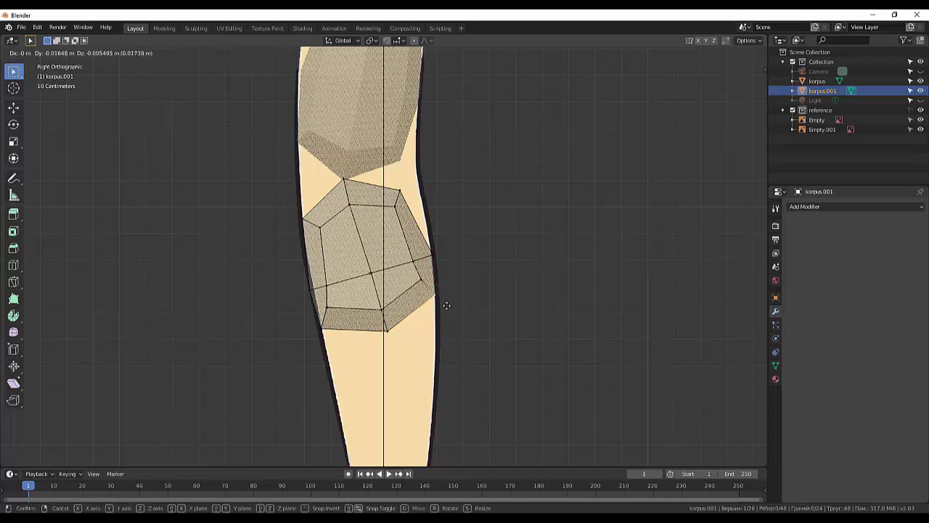
left_click(446, 307)
left_click(519, 322)
key("KP_1")
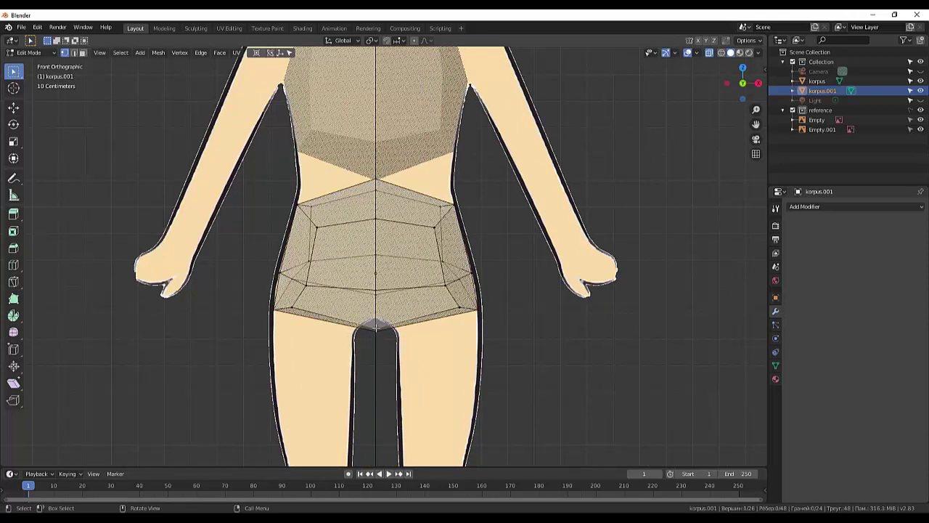
Reposition the crotch edge to fit the reference in both front and side views
left_click(377, 340, "alt")
key("g")
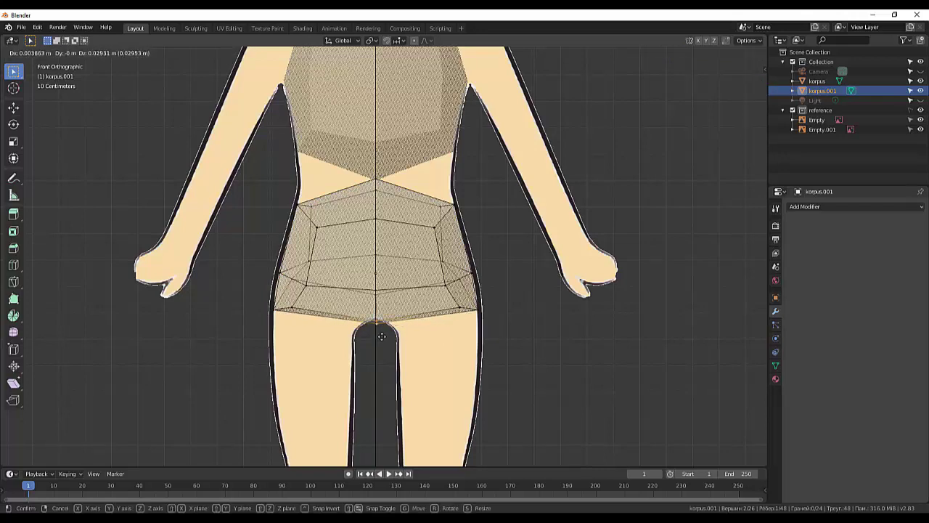
left_click(380, 337)
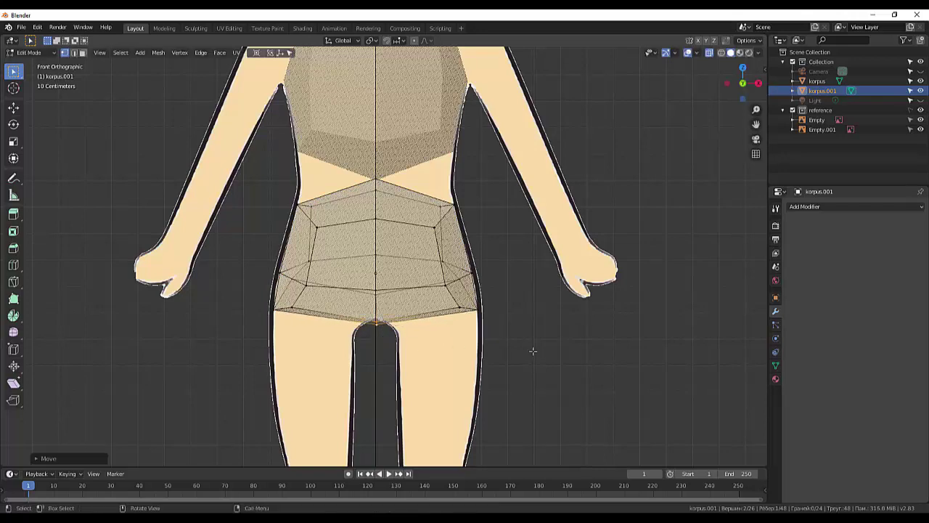
key("KP_3")
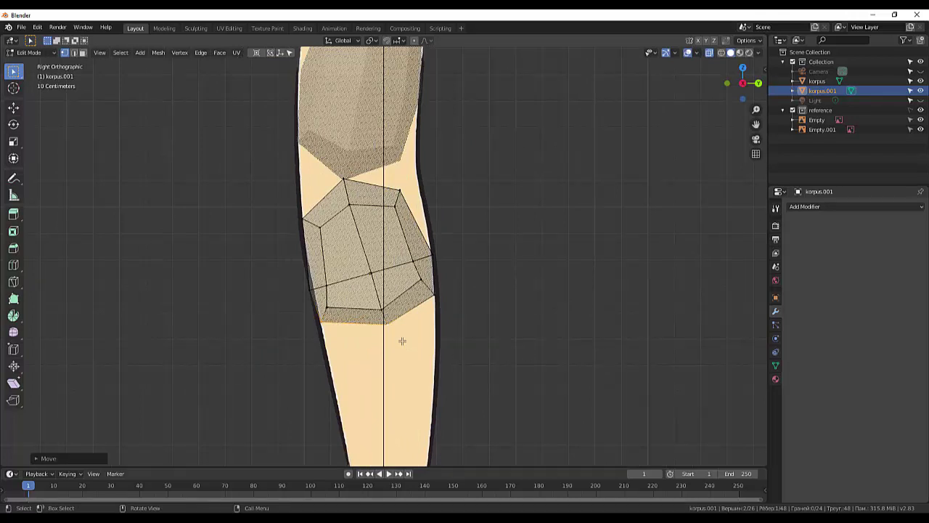
key("g")
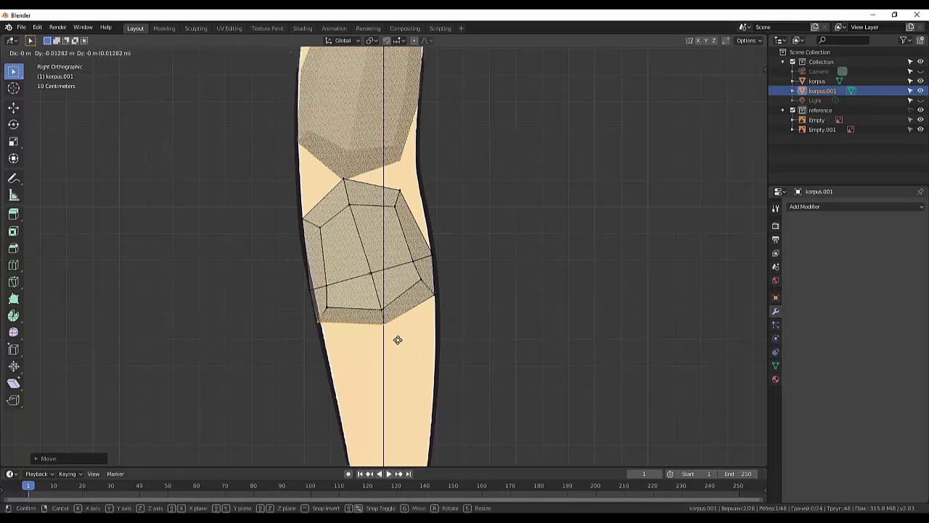
left_click(400, 338)
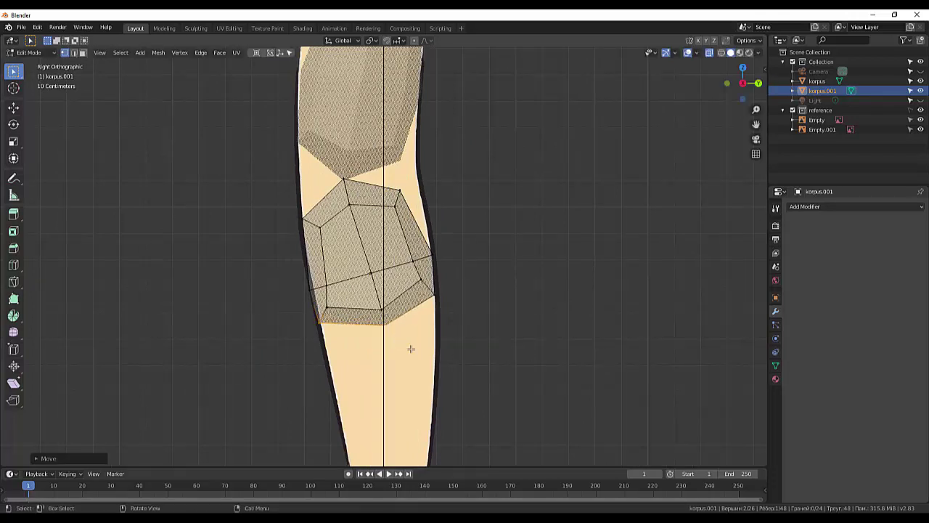
left_click(533, 365)
With X-ray off, move the side pelvis vertices to match the front-view hip outline
mouse_move(541, 371)
middle_mouse_down()
mouse_move(657, 374)
mouse_move(638, 376)
middle_mouse_up()
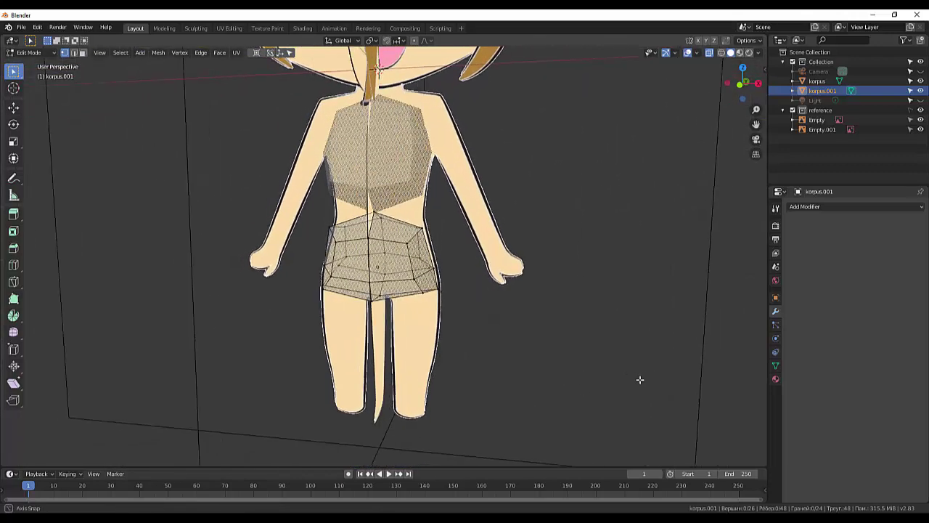
left_click(709, 54)
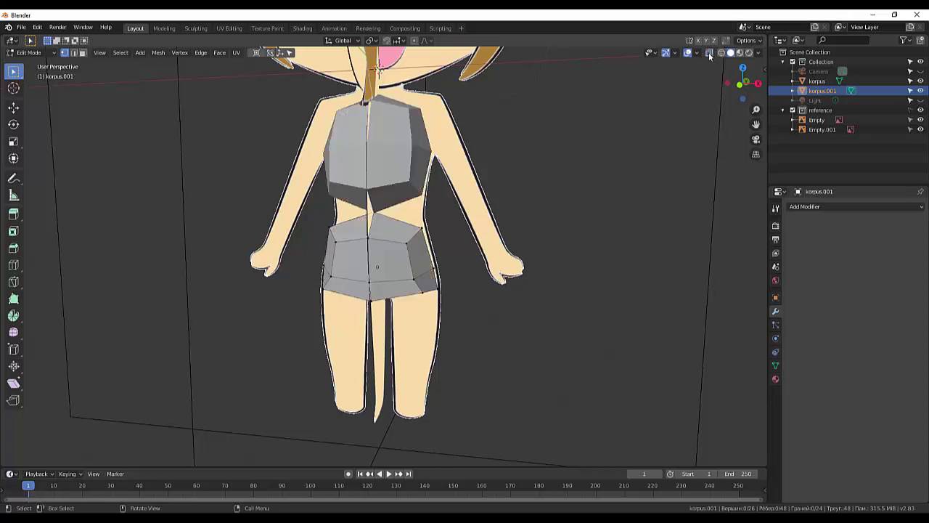
mouse_move(628, 217)
middle_mouse_down()
mouse_move(641, 239)
mouse_move(635, 201)
mouse_move(642, 209)
mouse_move(633, 215)
mouse_move(558, 222)
mouse_move(636, 229)
middle_mouse_up()
scroll(577, 302, "up", 1)
scroll(577, 302, "down", 2)
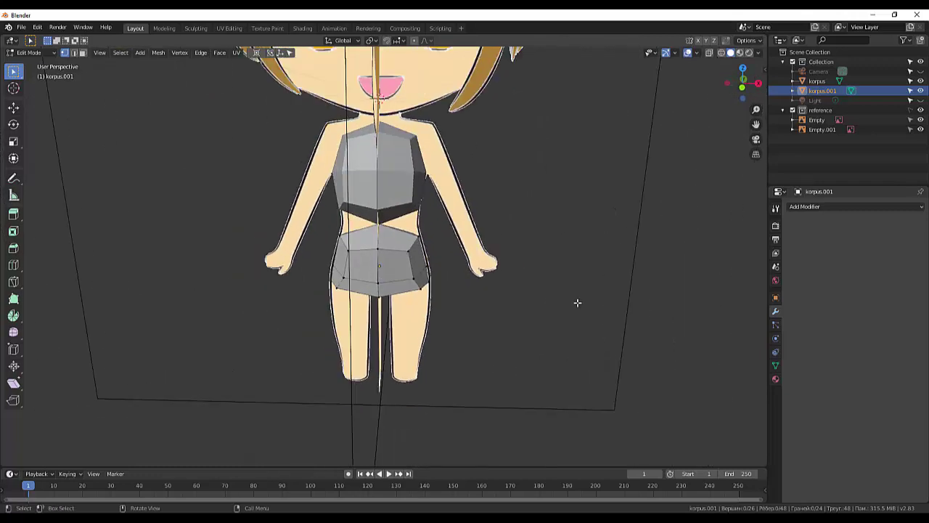
mouse_move(556, 311)
middle_mouse_down()
mouse_move(573, 259)
mouse_move(569, 276)
mouse_move(542, 276)
middle_mouse_up()
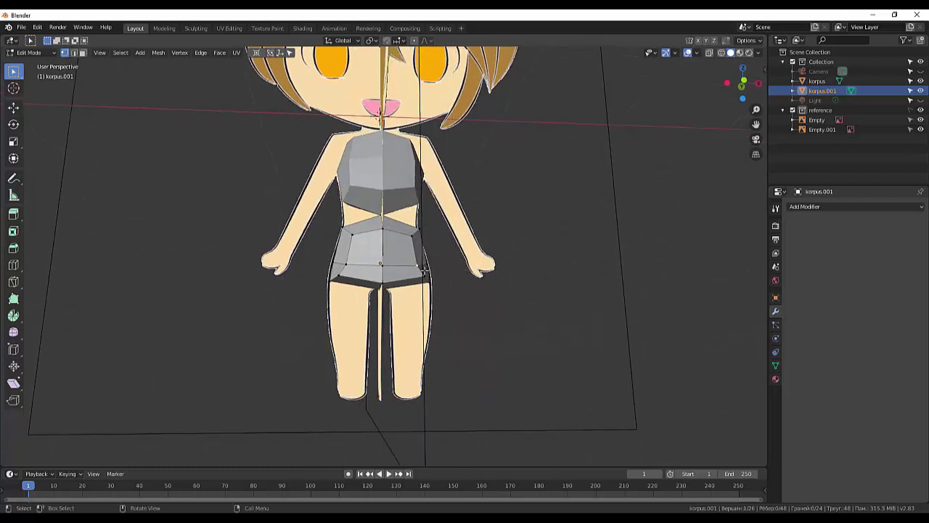
key("KP_1")
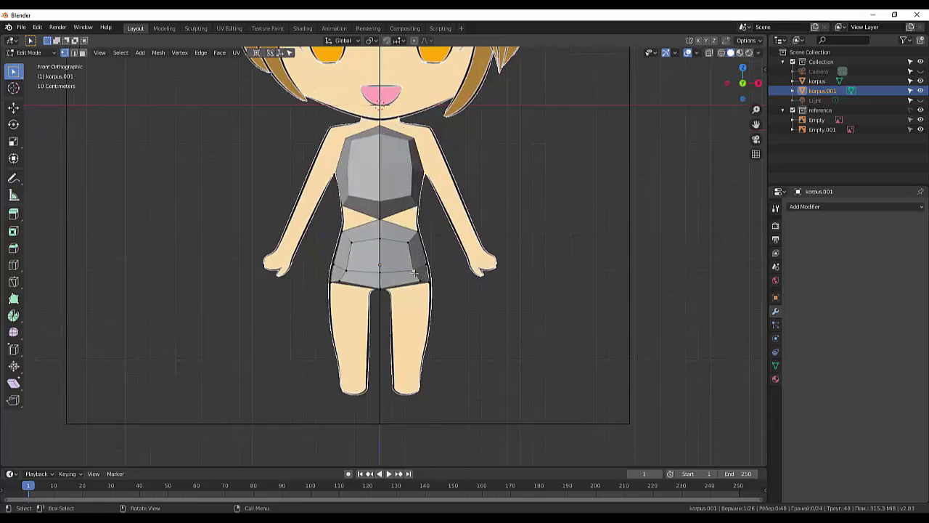
key("g")
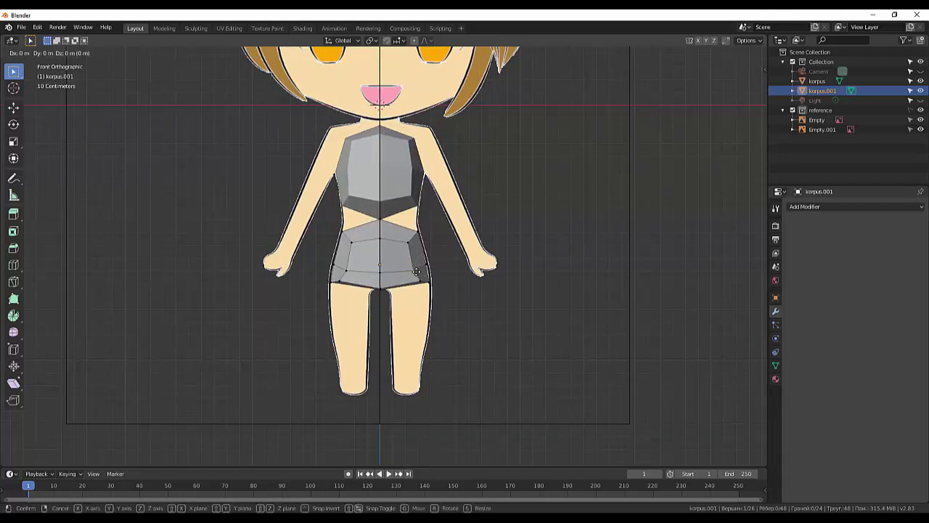
left_click(419, 270)
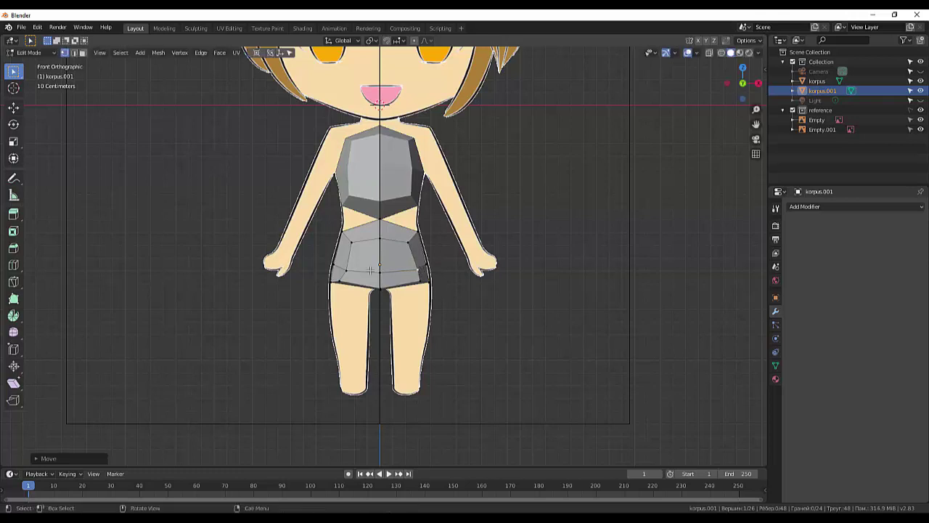
key("g")
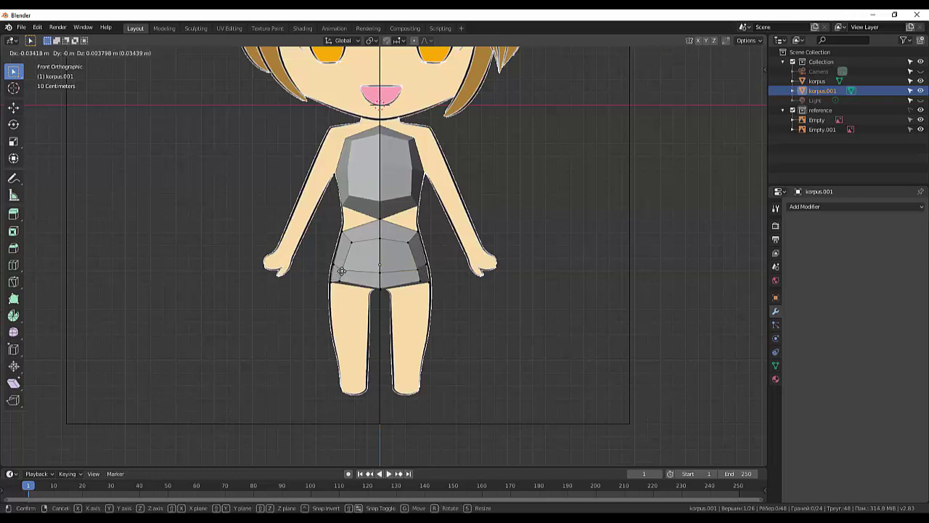
left_click(341, 270)
middle_click_drag(486, 315, 479, 329)
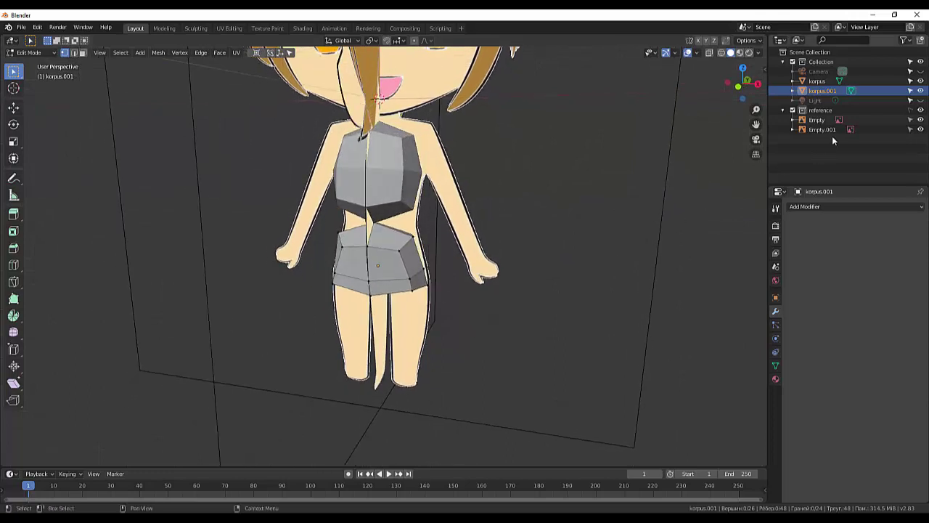
Hide the reference images and start picking the pelvis block's top faces in face select
left_click(920, 109)
mouse_move(584, 247)
middle_mouse_down()
mouse_move(514, 225)
mouse_move(624, 243)
middle_mouse_up()
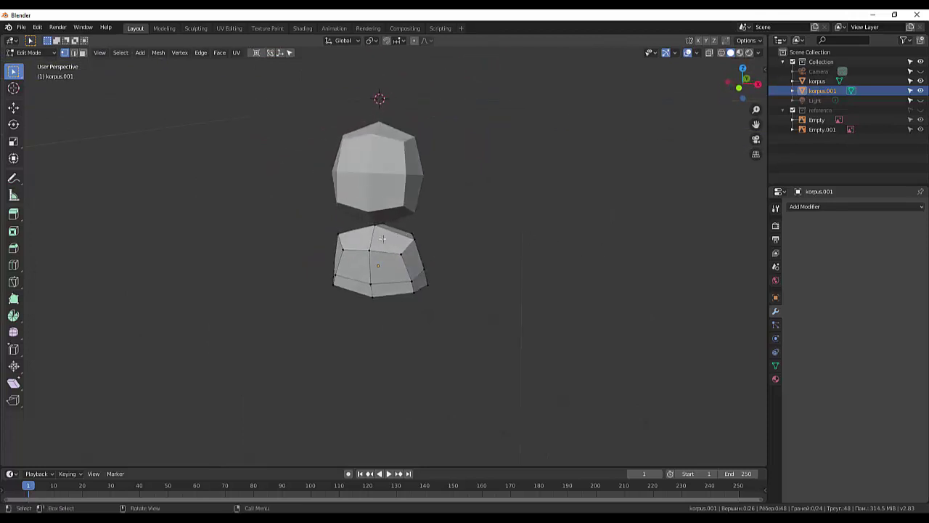
left_click(80, 52)
left_click(393, 244)
left_click(365, 243, "shift")
mouse_move(443, 225)
middle_mouse_down()
mouse_move(373, 252)
mouse_move(383, 238)
middle_mouse_up()
left_click(379, 244)
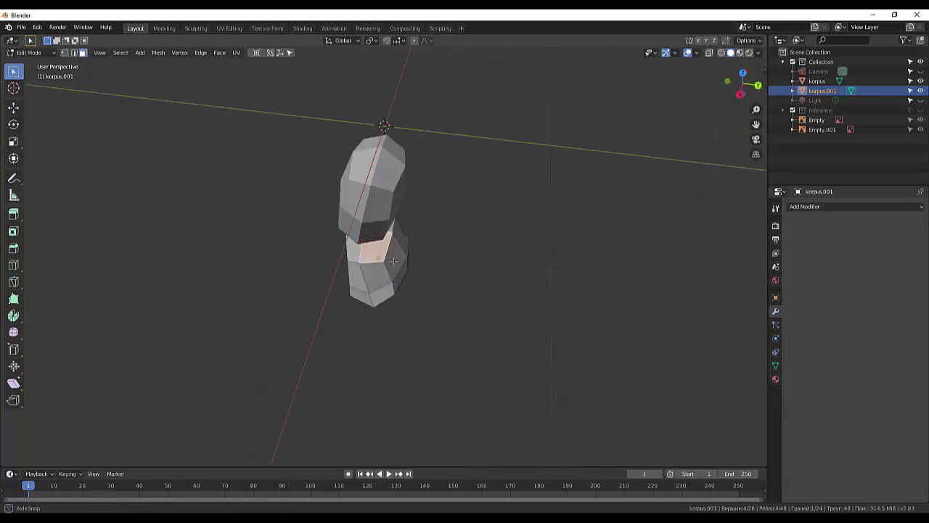
Finish selecting the pelvis top faces and delete them, leaving an open rim
left_click(399, 234, "shift")
mouse_move(469, 225)
middle_mouse_down()
mouse_move(531, 241)
mouse_move(487, 296)
mouse_move(604, 269)
mouse_move(407, 279)
middle_mouse_up()
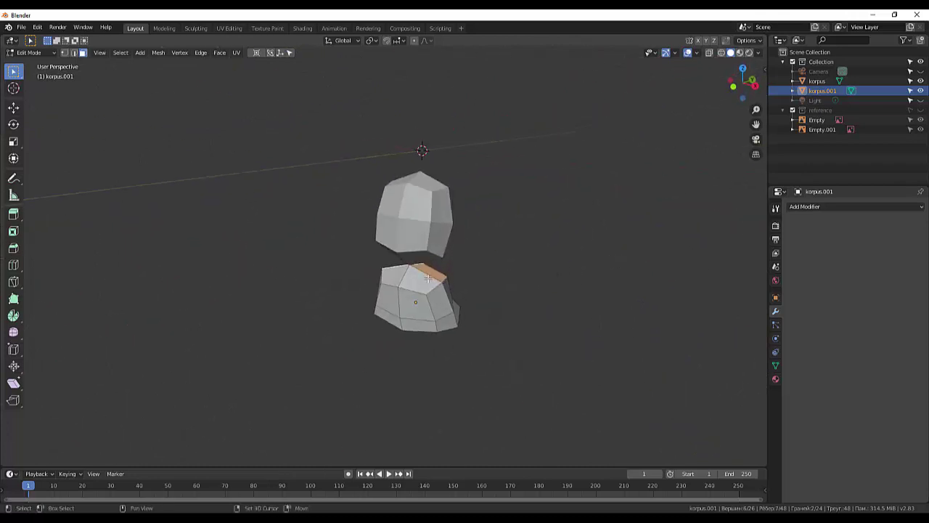
left_click(395, 274, "shift")
left_click(396, 274, "shift")
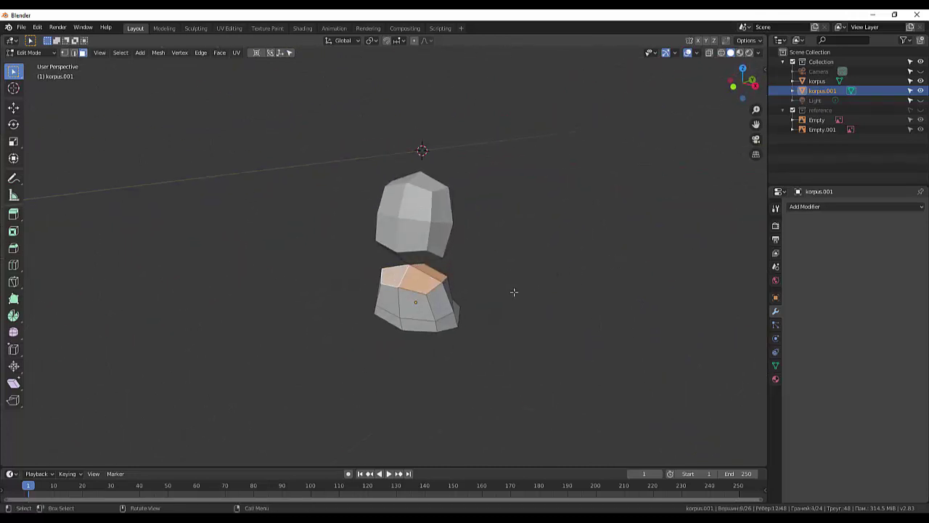
key("x")
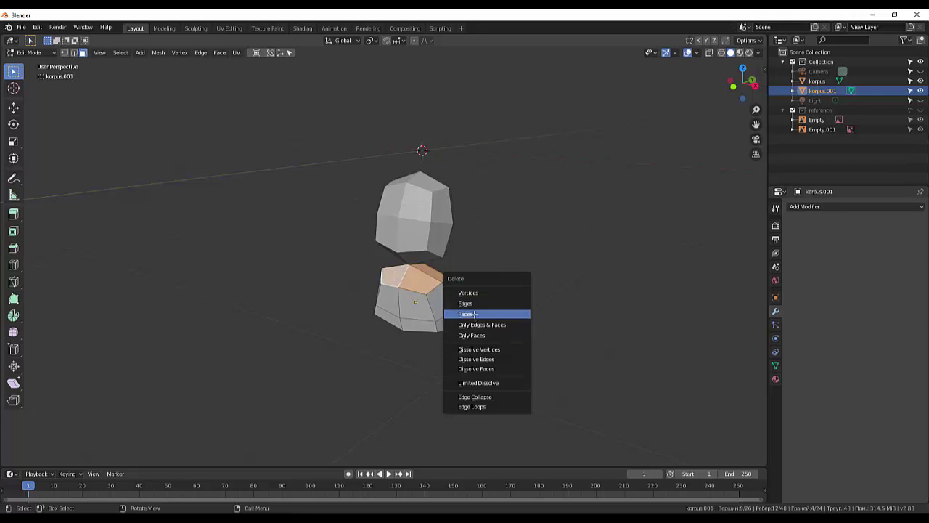
left_click(473, 314)
mouse_move(542, 282)
middle_mouse_down()
mouse_move(545, 255)
mouse_move(537, 256)
middle_mouse_up()
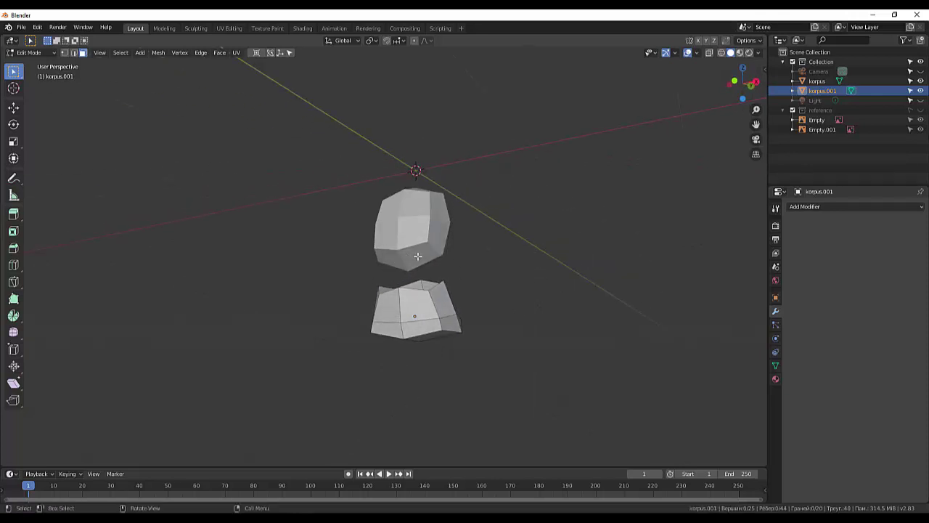
middle_click_drag(492, 282, 525, 322)
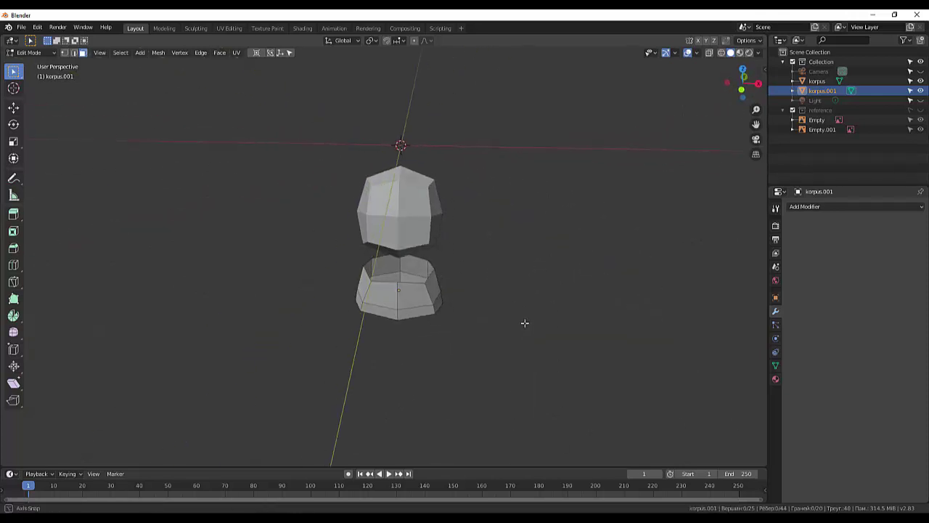
left_click(33, 53)
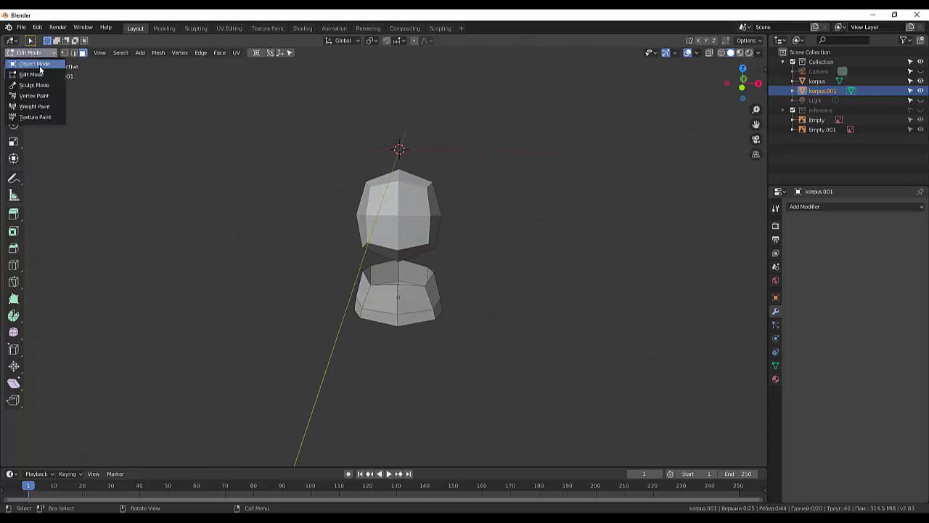
Select the chest block korpus in Object Mode, enter Edit Mode and pick its first bottom faces
left_click(34, 63)
left_click(404, 244)
middle_click_drag(404, 243, 422, 206)
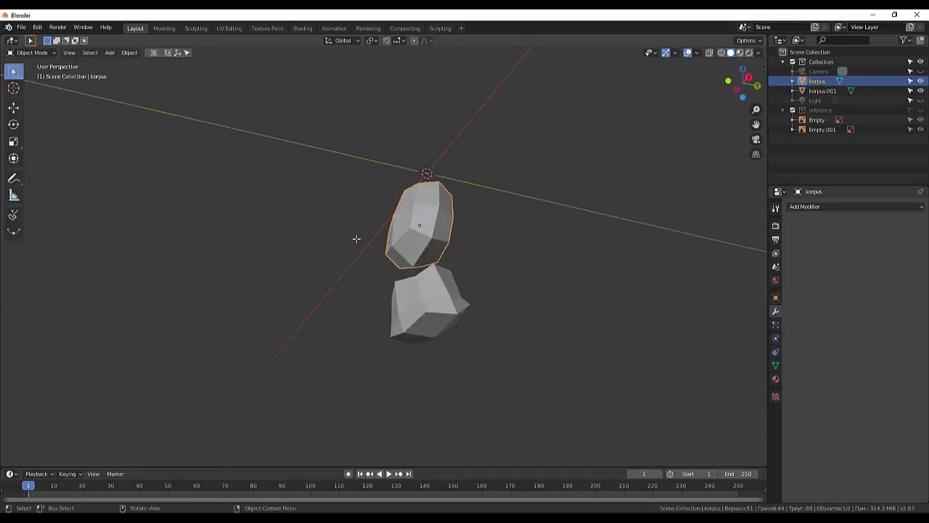
key("Tab")
left_click(415, 250)
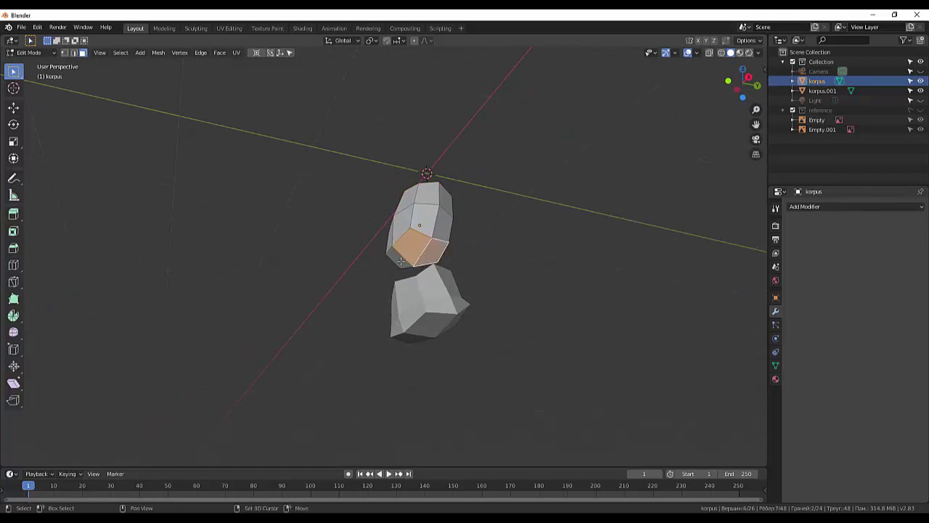
left_click(401, 262, "shift")
Delete the chest's four bottom faces, then select its open bottom edge in edge mode
mouse_move(401, 262)
middle_mouse_down()
mouse_move(632, 259)
mouse_move(564, 272)
middle_mouse_up()
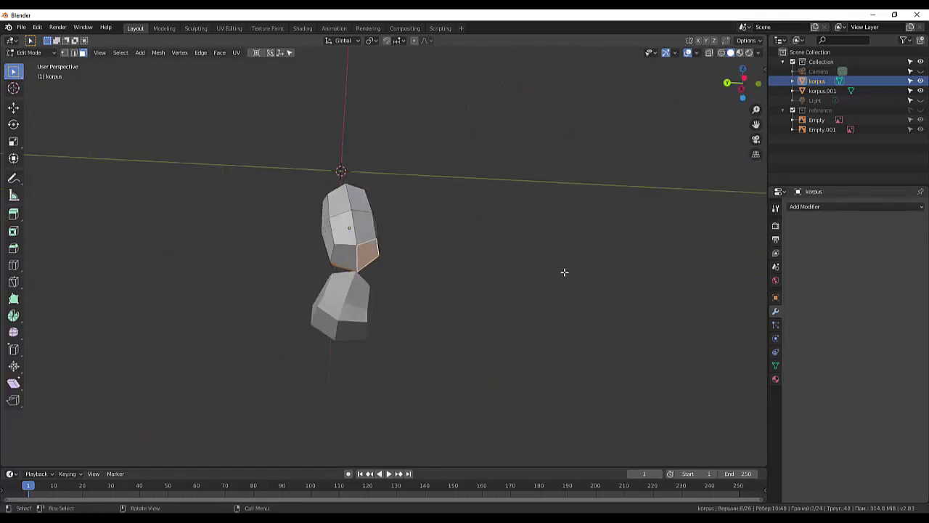
left_click(345, 257, "shift")
mouse_move(345, 257)
middle_mouse_down()
mouse_move(574, 281)
mouse_move(537, 306)
middle_mouse_up()
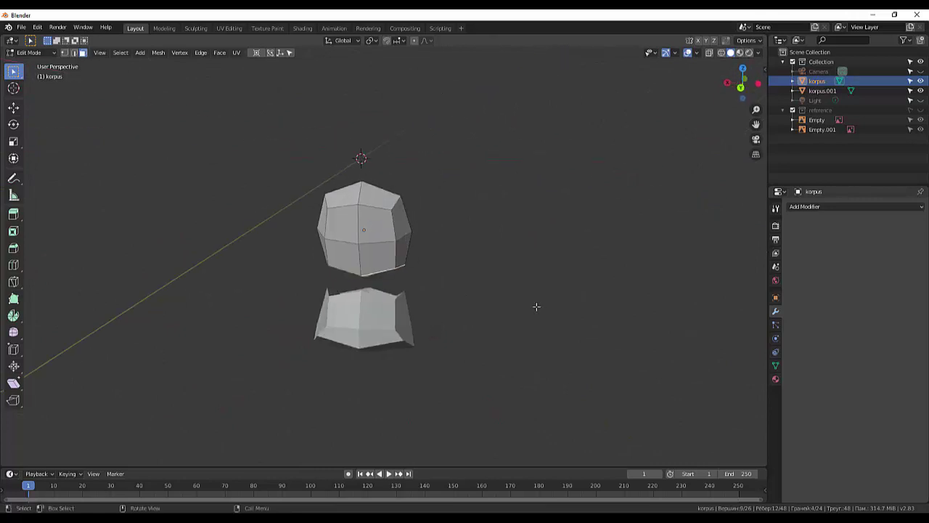
key("x")
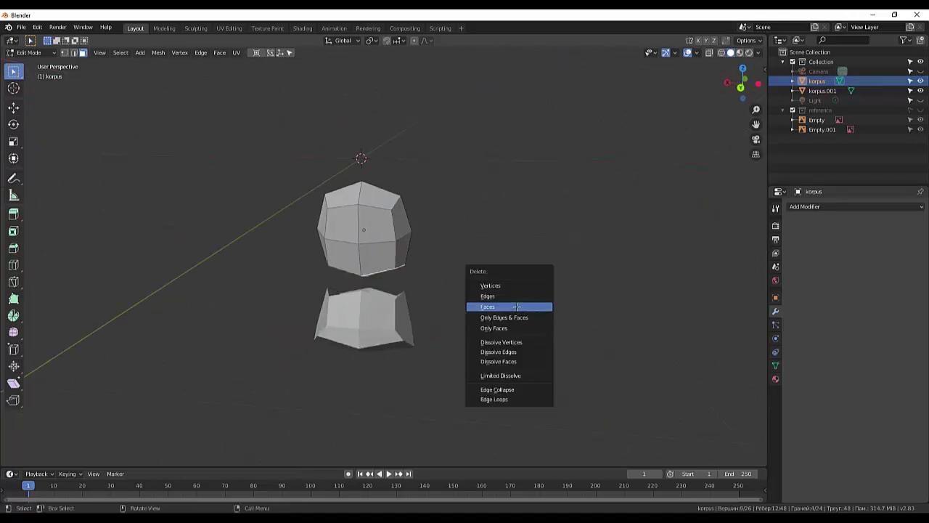
left_click(518, 303)
middle_click_drag(518, 301, 552, 288)
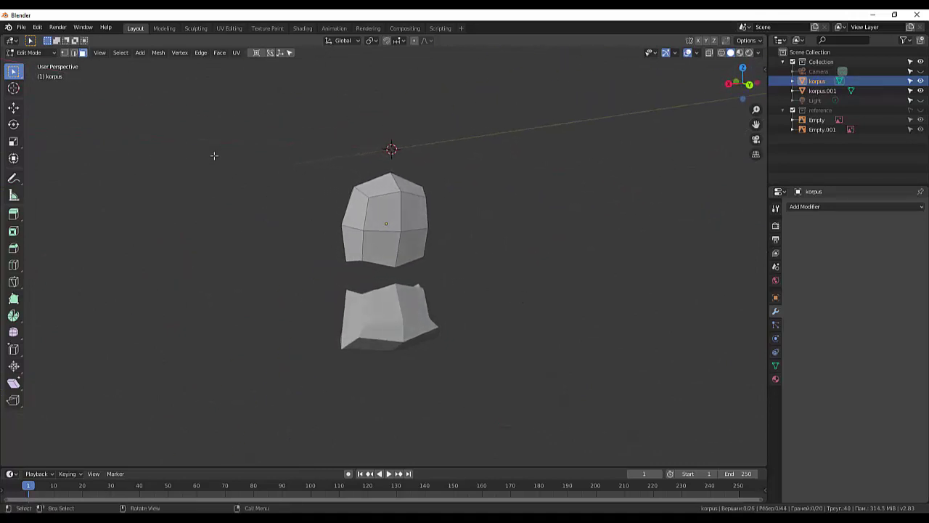
left_click(73, 52)
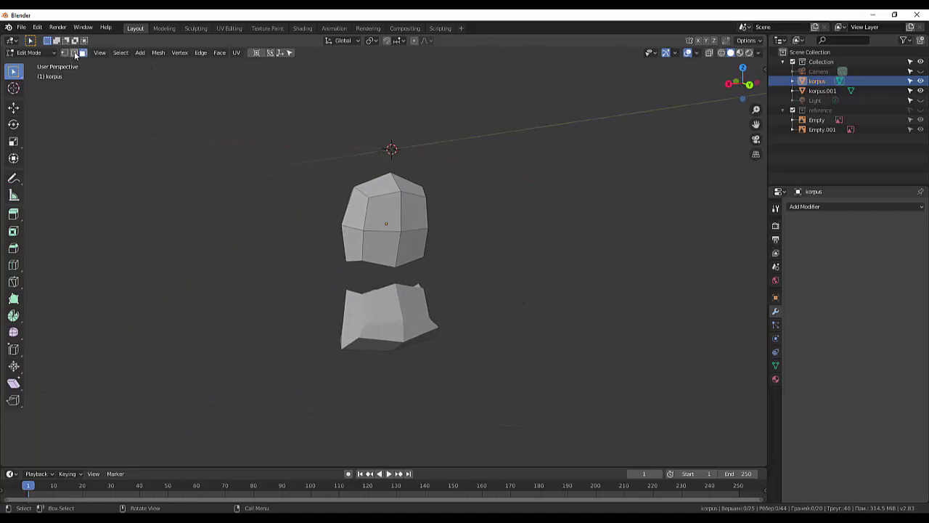
left_click(382, 265)
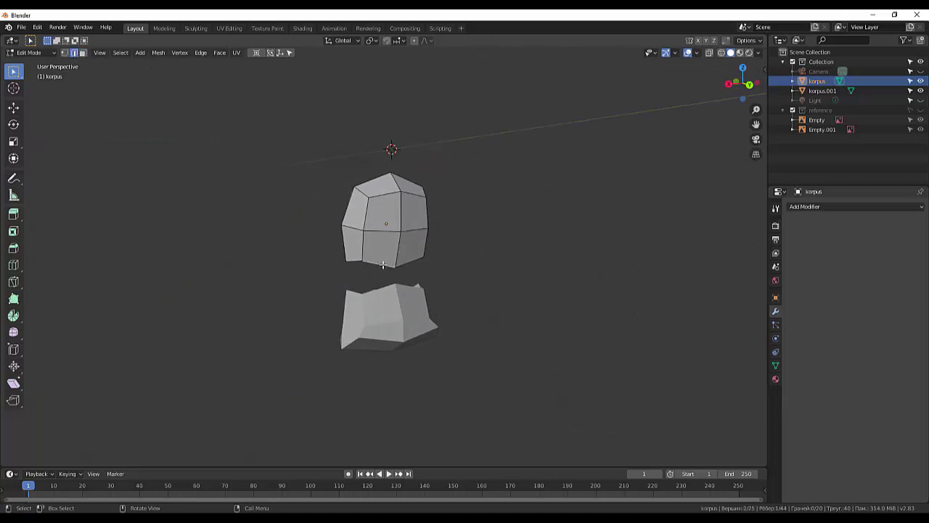
Add korpus.001 to the selection and merge it into korpus with Object > Join
left_click(824, 93, "ctrl")
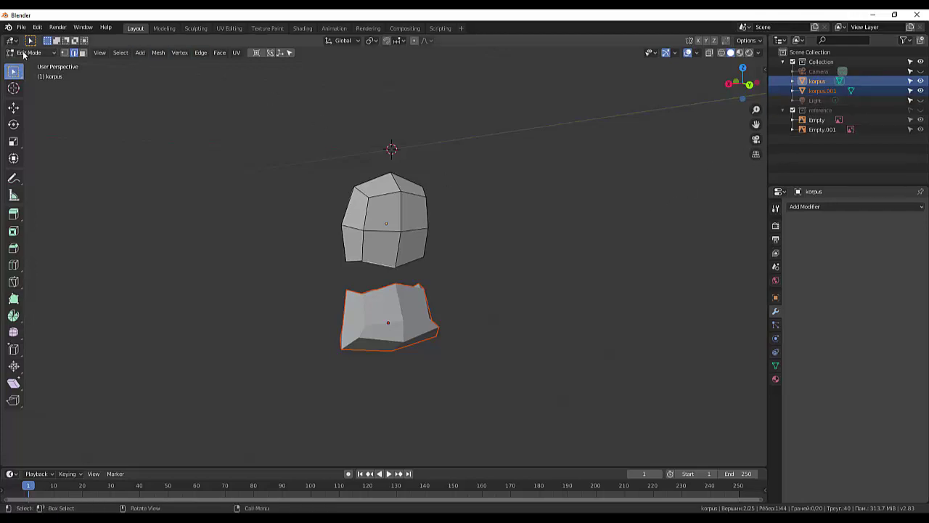
left_click(25, 53)
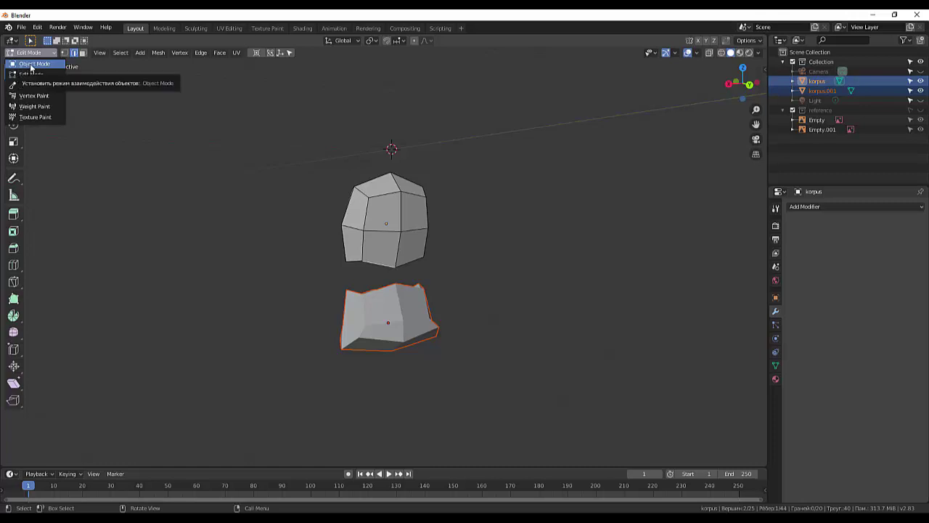
left_click(31, 63)
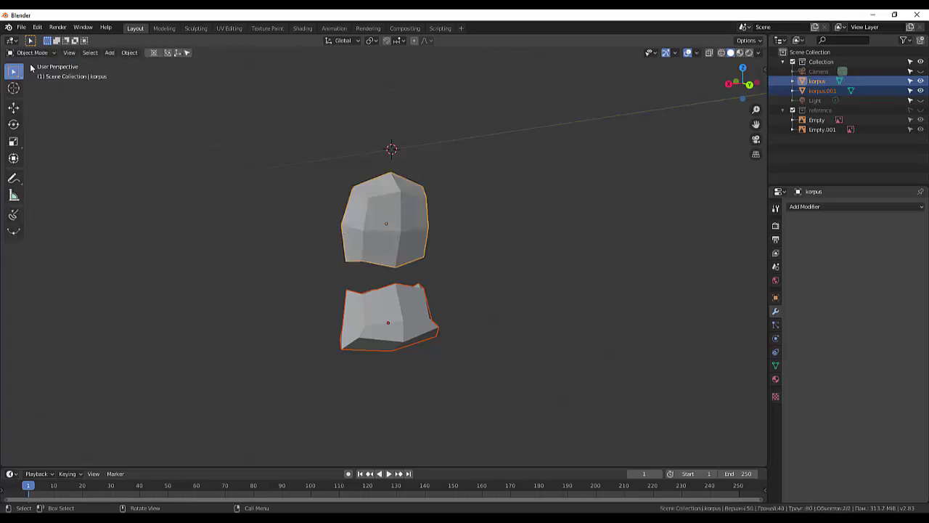
left_click(130, 53)
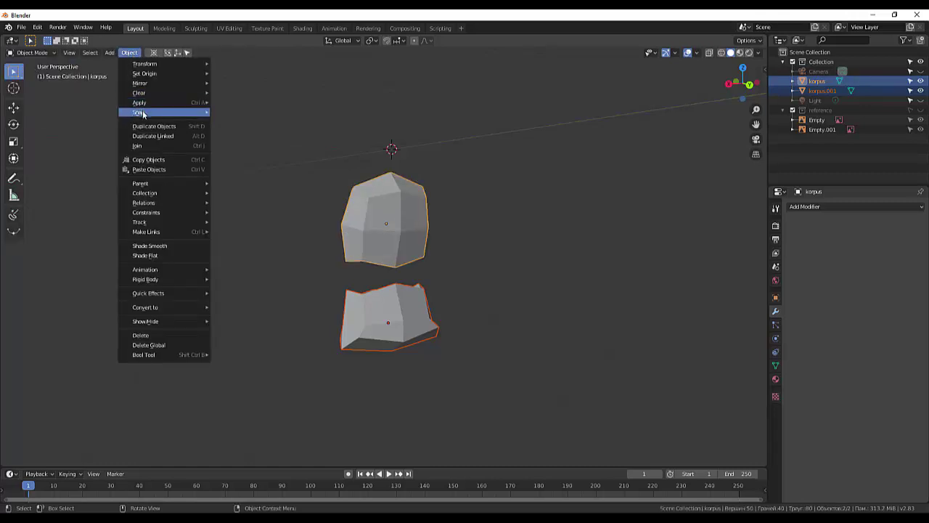
left_click(145, 148)
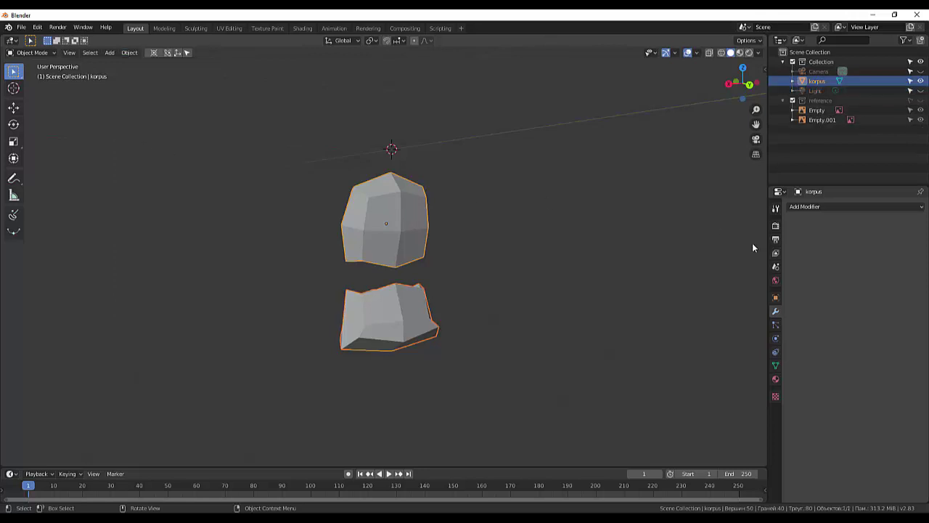
Back in Edit Mode, fill the first faces between chest and pelvis edges across the waist gap
left_click(32, 52)
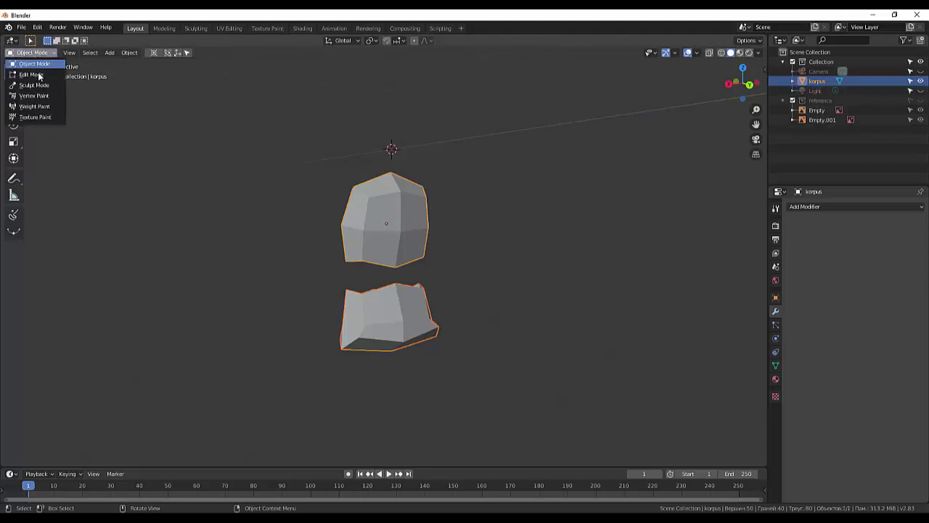
left_click(31, 74)
mouse_move(465, 240)
middle_mouse_down()
mouse_move(363, 254)
mouse_move(431, 323)
mouse_move(425, 274)
mouse_move(360, 314)
middle_mouse_up()
left_click(349, 315, "shift")
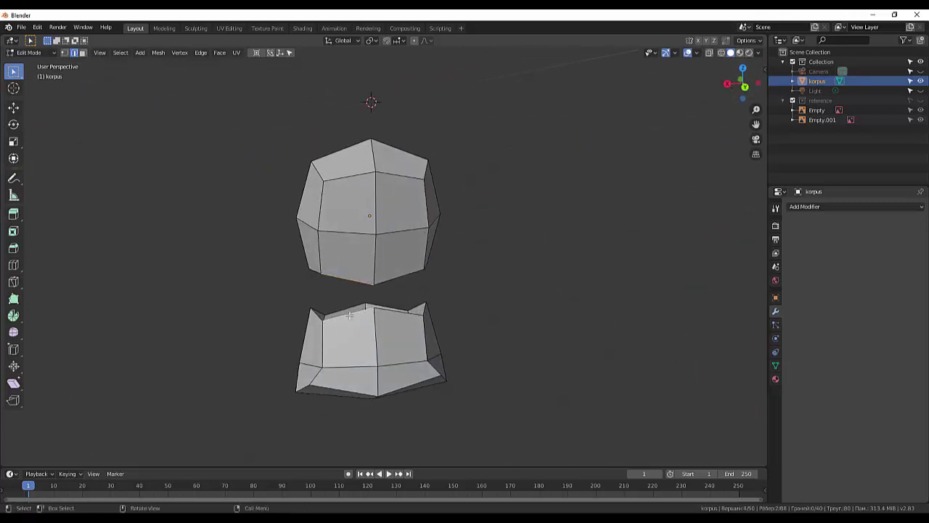
key("f")
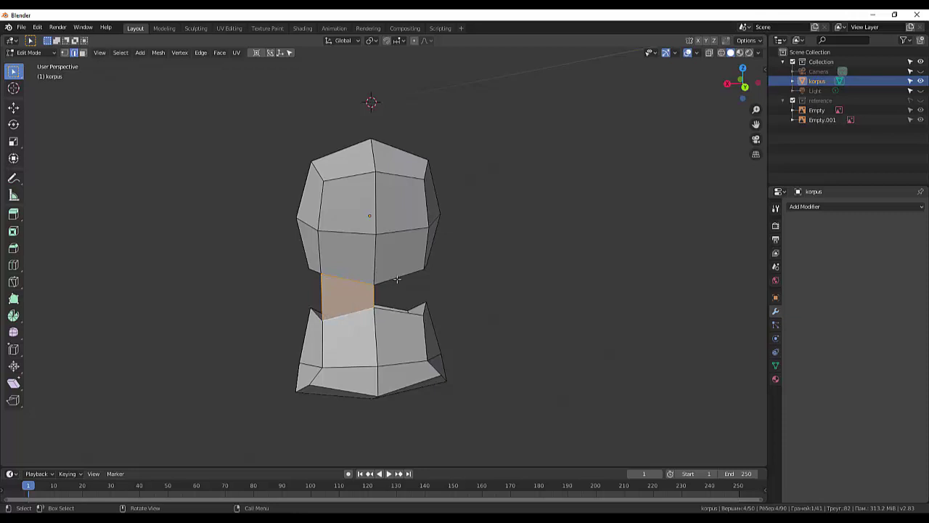
left_click(398, 281)
left_click(401, 310, "shift")
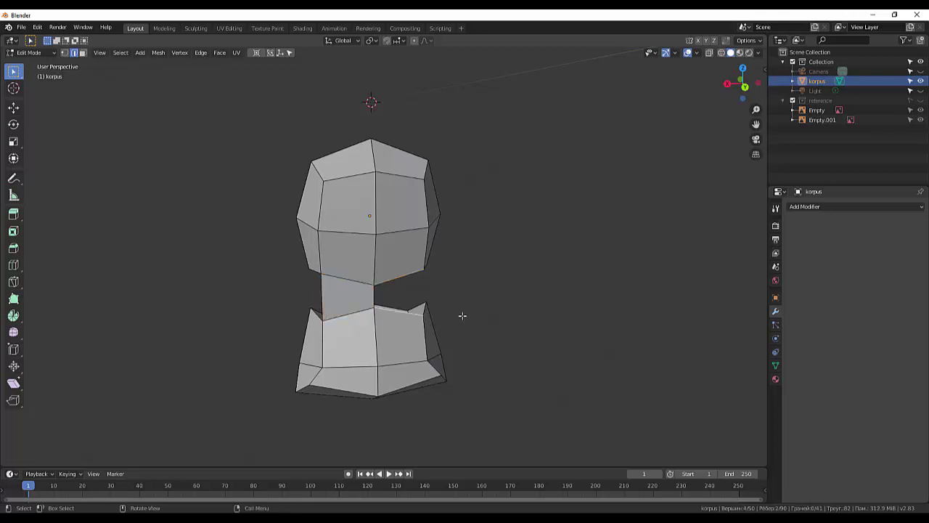
key("f")
middle_click_drag(475, 318, 324, 260)
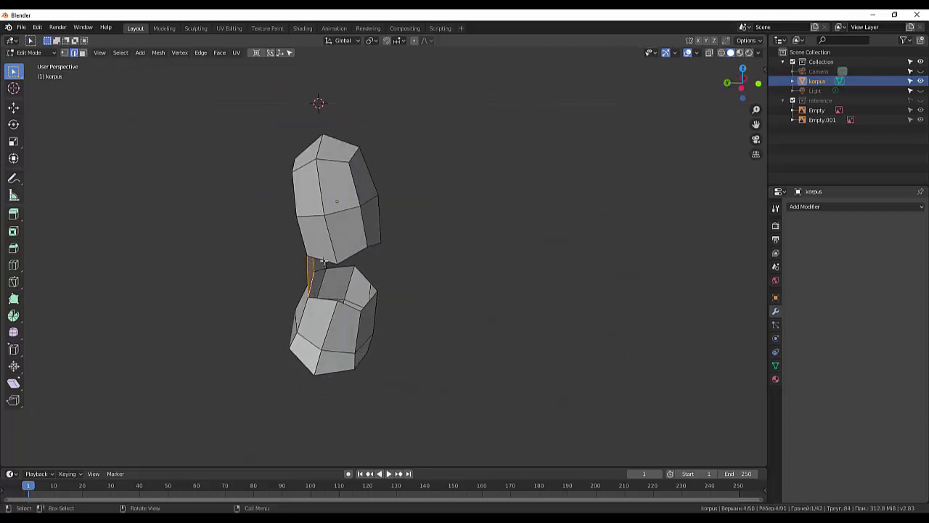
left_click(324, 260, "shift")
key("f")
Fill another face between chest and pelvis edges, then undo the incorrect fill
middle_click_drag(527, 336, 347, 245)
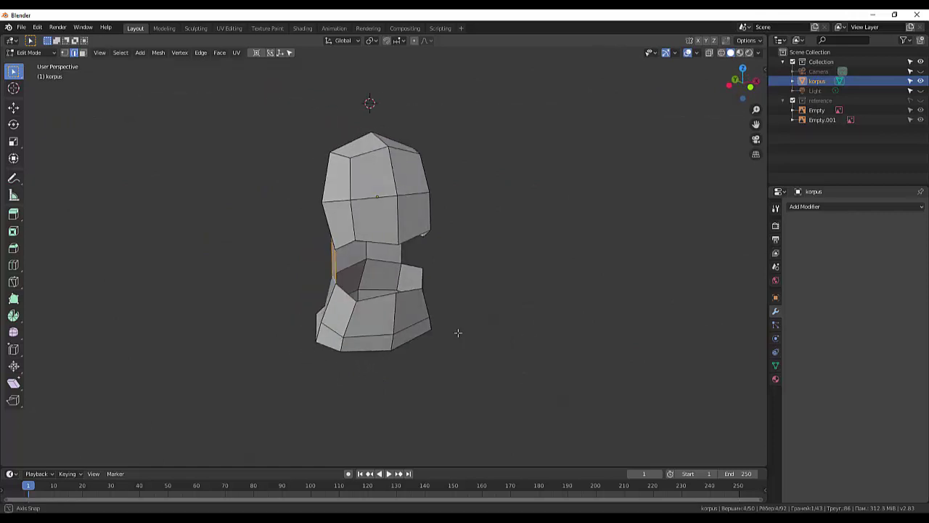
left_click(345, 244, "shift")
left_click(352, 244, "shift")
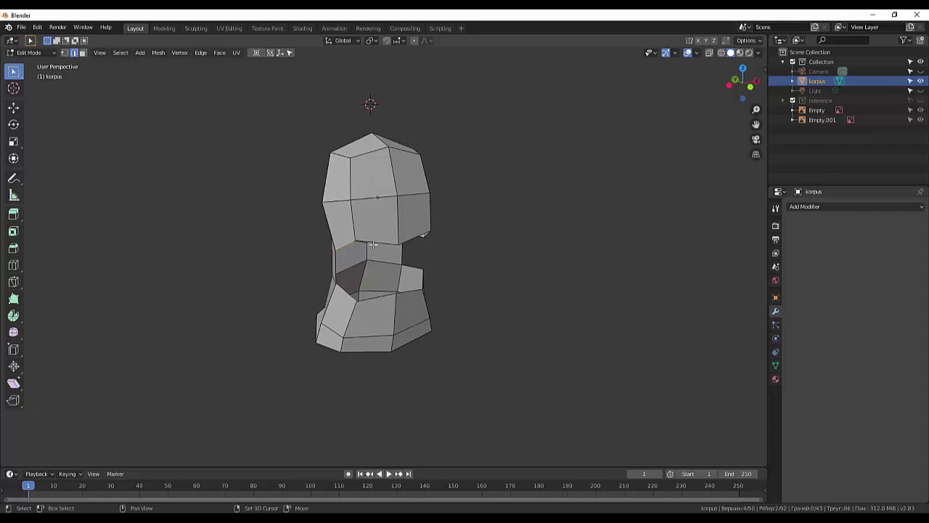
left_click(376, 246, "shift")
left_click(377, 298, "shift")
key("f")
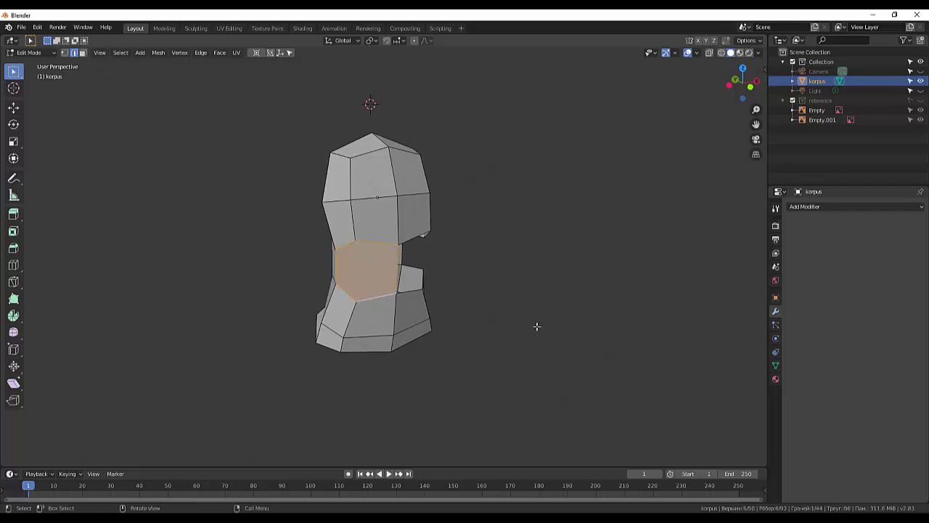
middle_click_drag(536, 327, 529, 328)
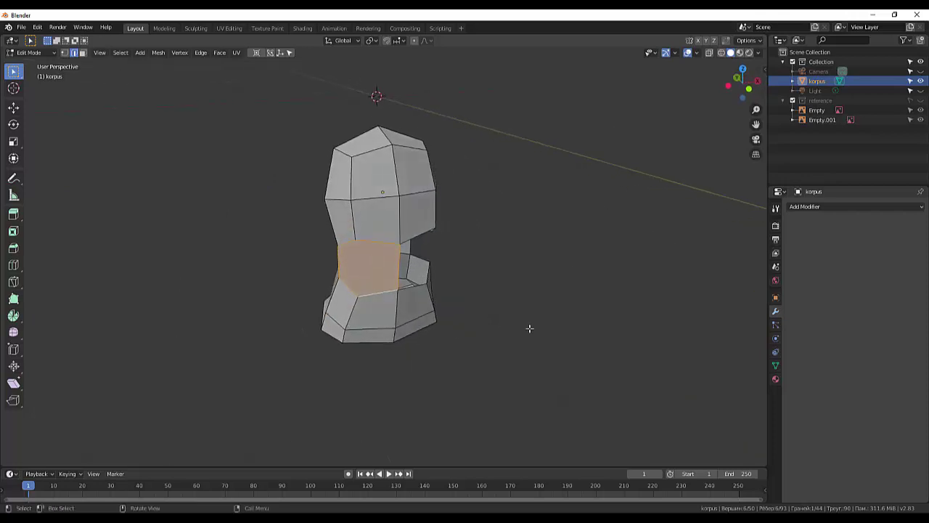
key("ctrl+z")
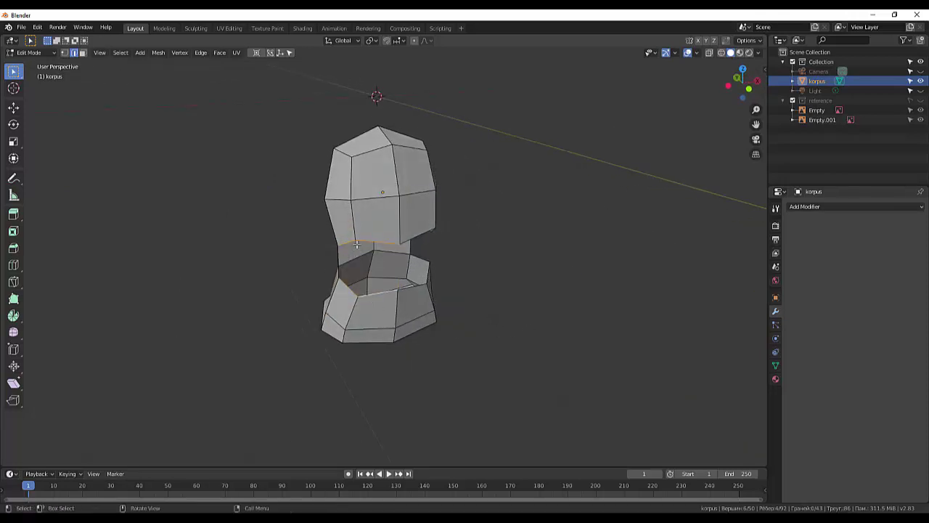
Fill further faces along the left side of the waist gap, linking chest rim to pelvis rim
left_click(344, 287, "alt+shift")
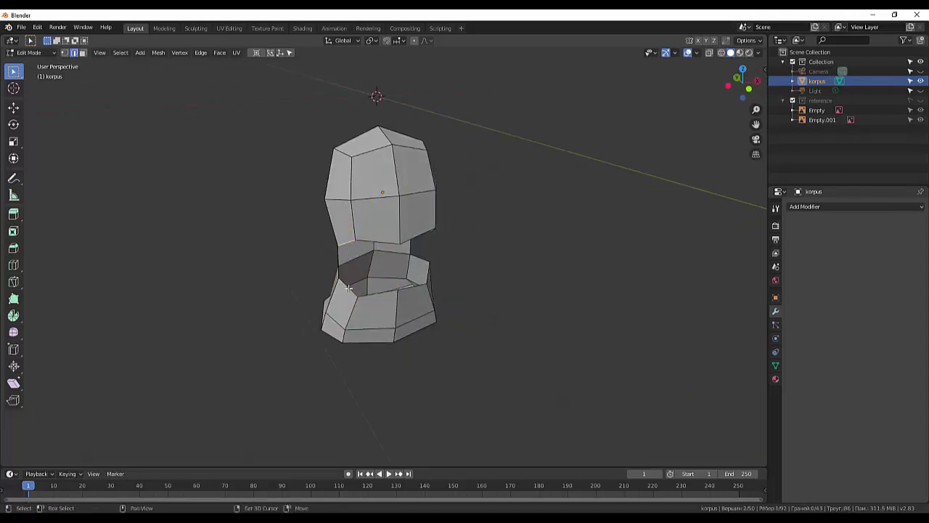
key("f")
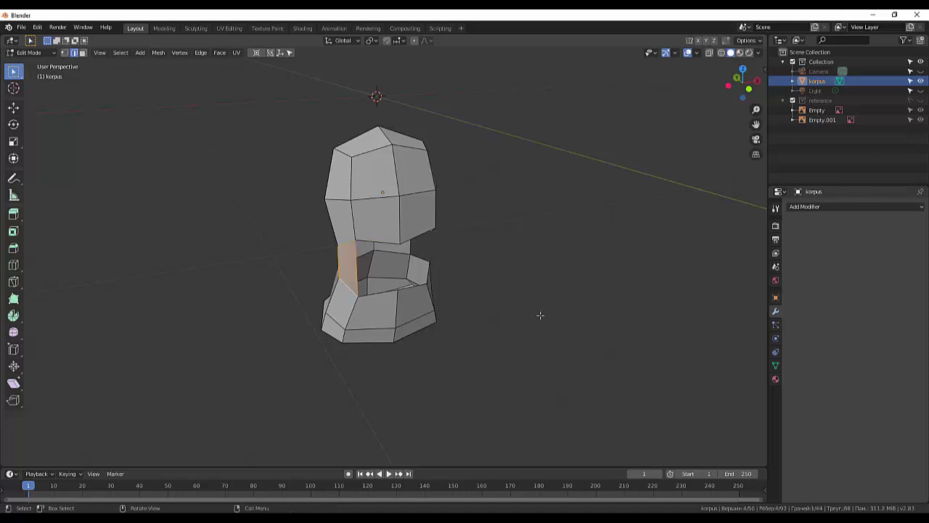
left_click(377, 302)
left_click(373, 293, "shift")
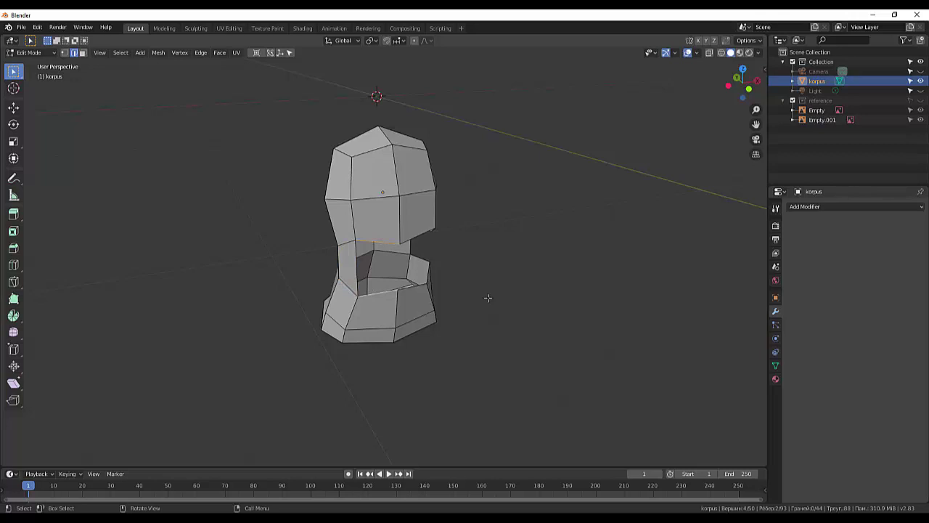
key("f")
middle_click_drag(488, 297, 436, 246)
left_click(429, 248)
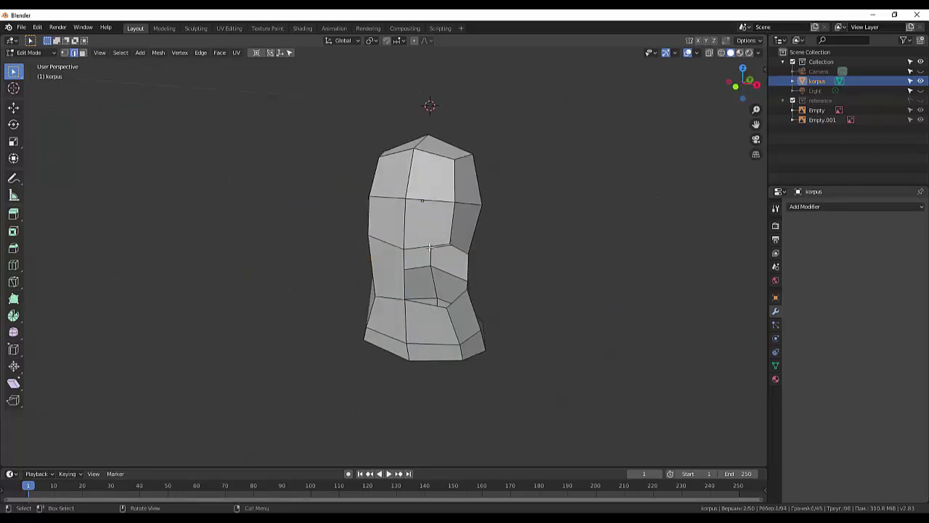
left_click(418, 248)
middle_click_drag(428, 311, 497, 335)
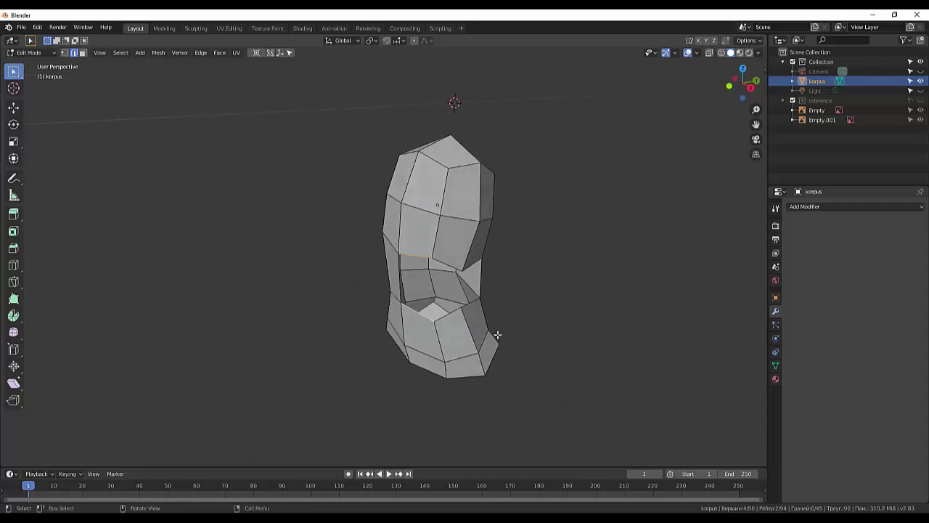
key("f")
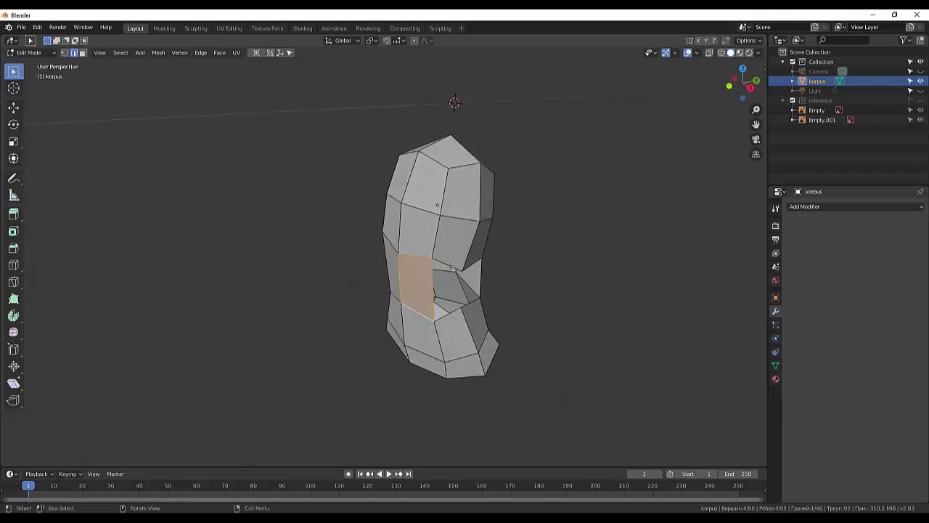
left_click(451, 327)
left_click(447, 313, "shift")
middle_click_drag(550, 317, 513, 316)
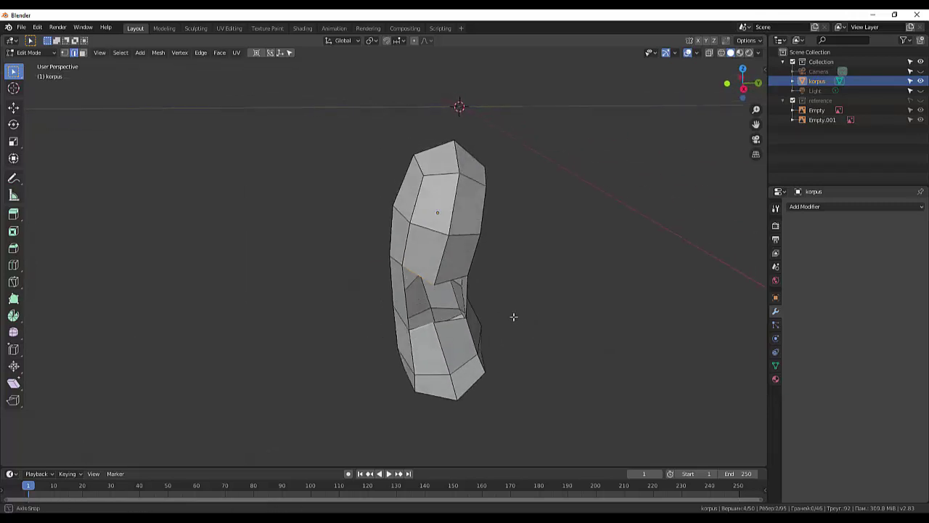
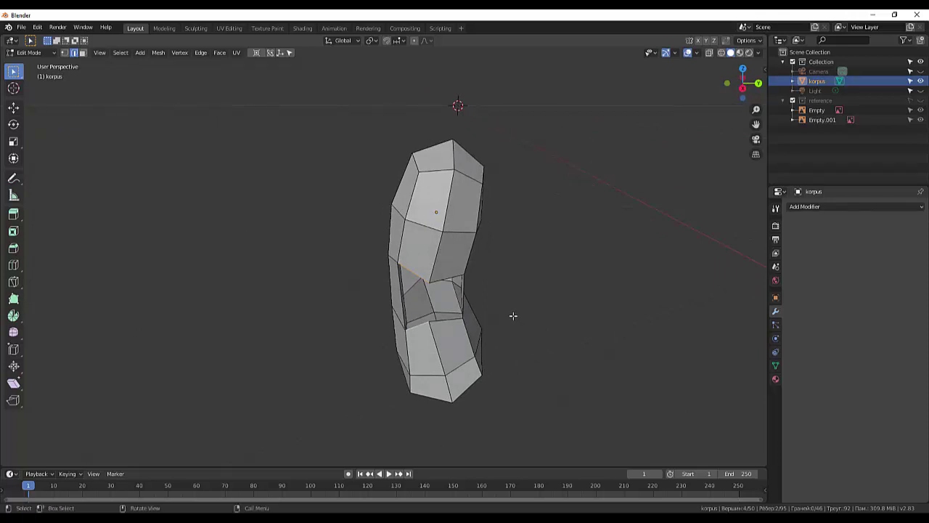
Fill both side gaps of the korpus torso with new faces and orbit to check
key("f")
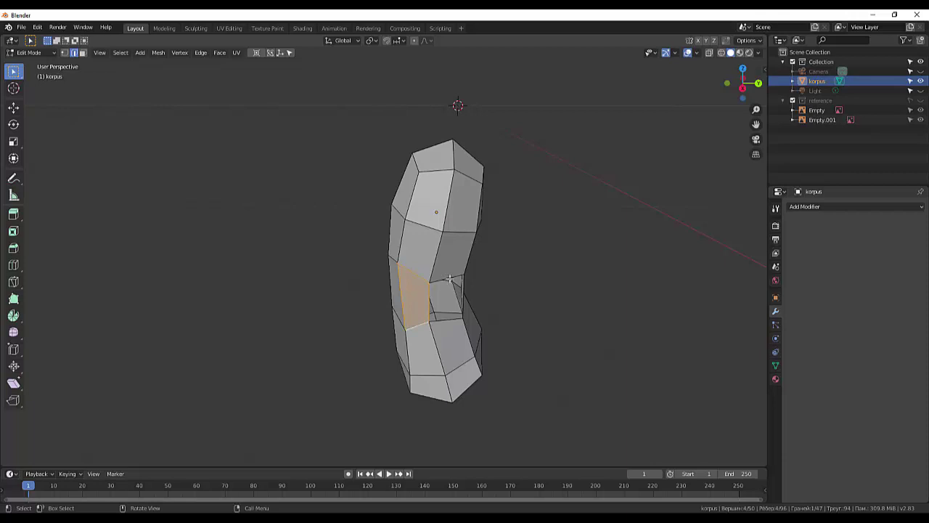
left_click(450, 278)
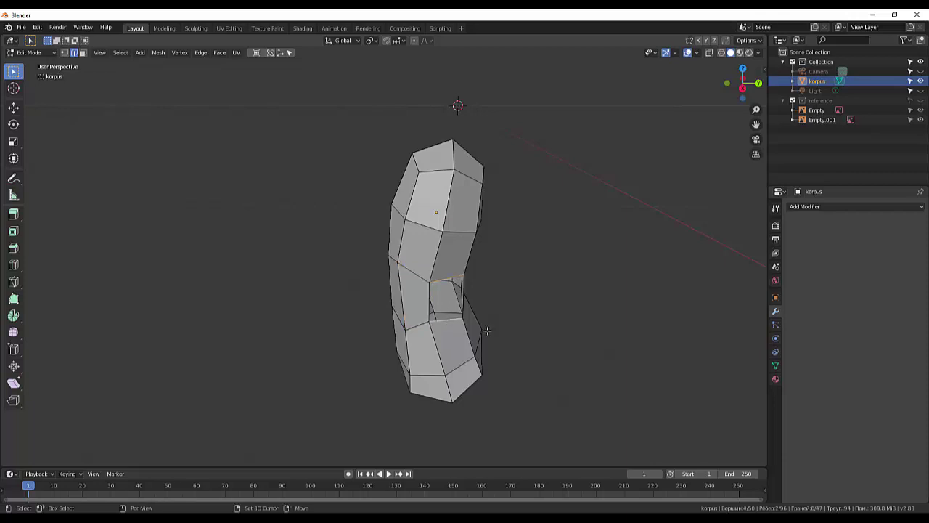
key("f")
left_click(561, 336)
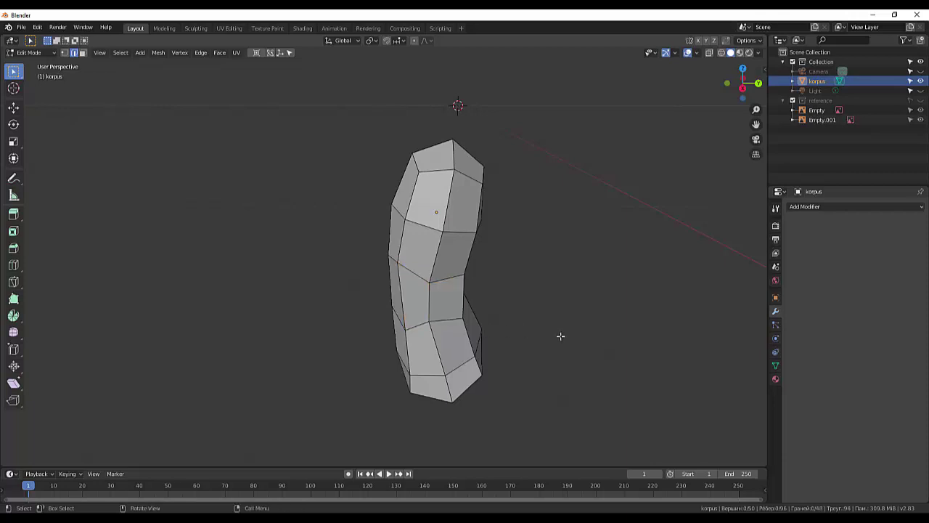
mouse_move(582, 314)
middle_mouse_down()
mouse_move(703, 294)
mouse_move(697, 284)
mouse_move(612, 303)
mouse_move(512, 307)
mouse_move(615, 305)
mouse_move(612, 222)
mouse_move(631, 315)
mouse_move(622, 303)
middle_mouse_up()
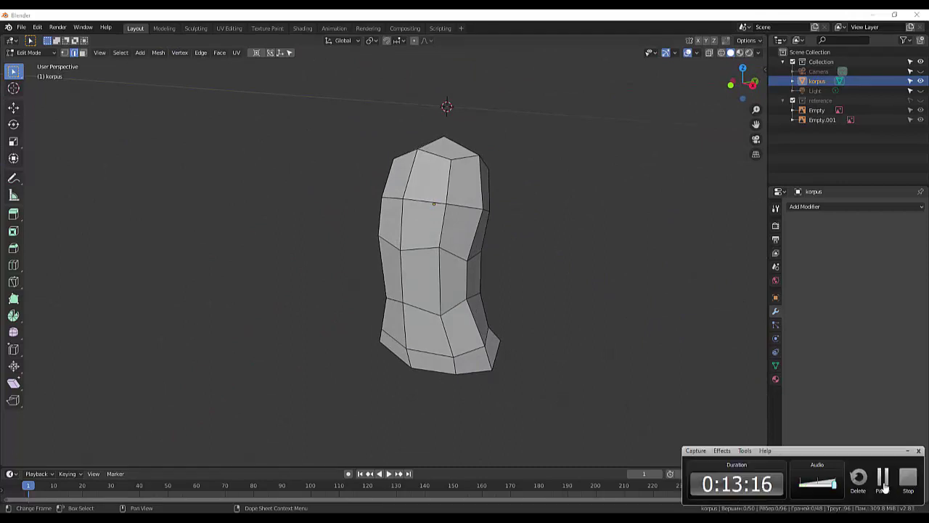
Lower the torso's selected top vertices slightly along Z
middle_click_drag(598, 234, 594, 242)
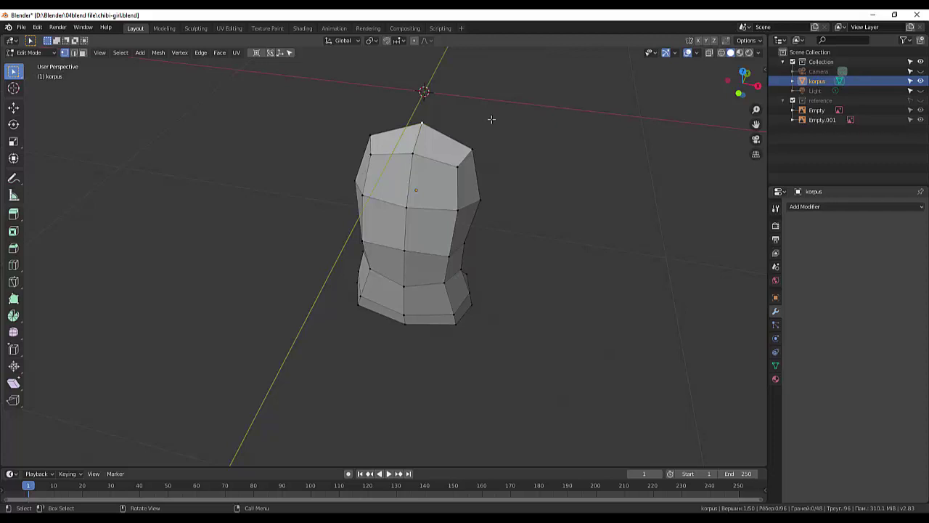
key("g")
key("z")
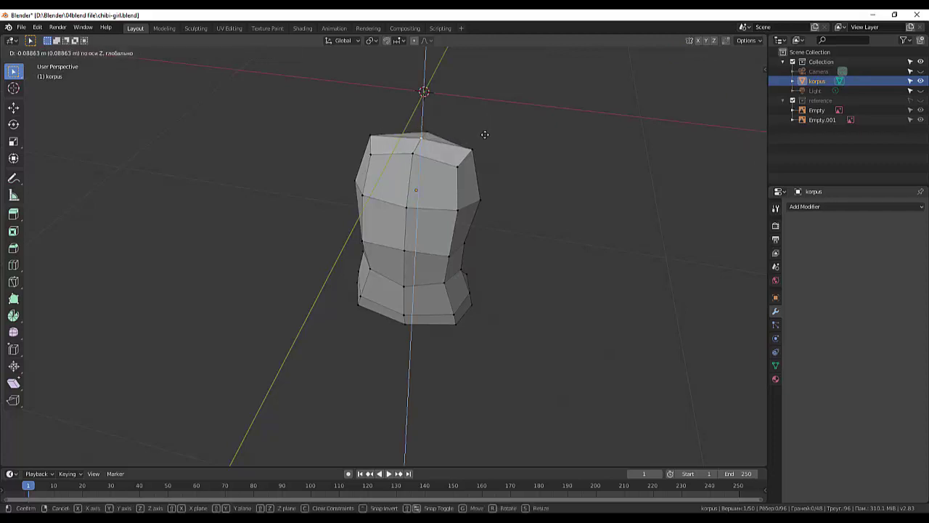
left_click(484, 131)
Vertex-bevel the top centre vertex into a small diamond face, then view from the front
middle_click_drag(485, 131, 487, 189)
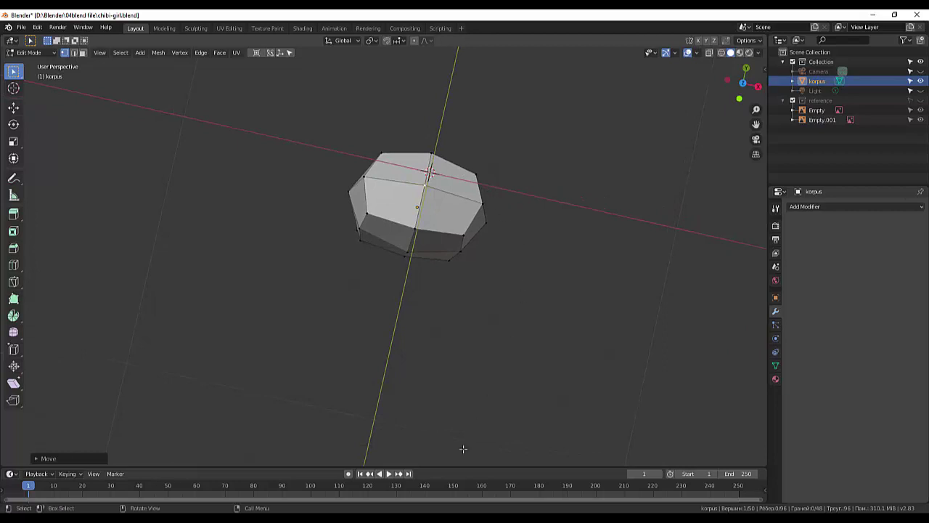
key("ctrl")
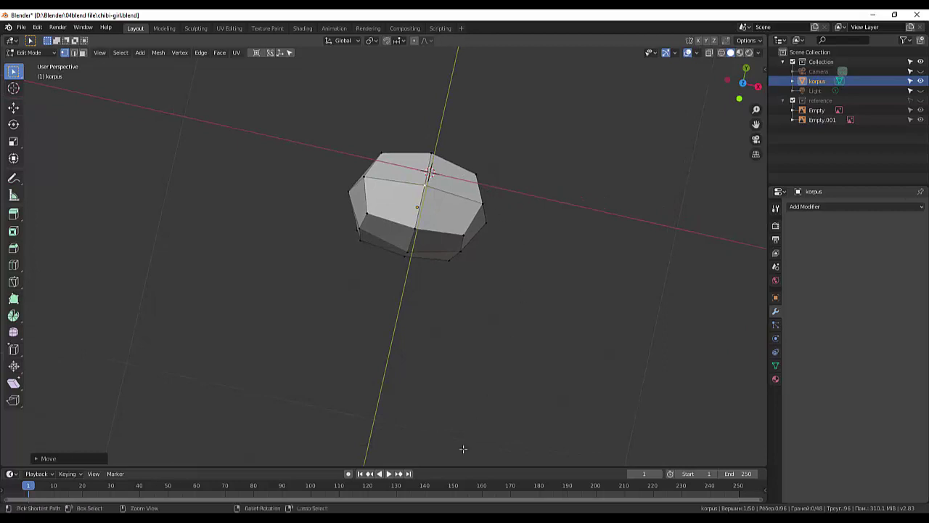
key("ctrl+shift+b")
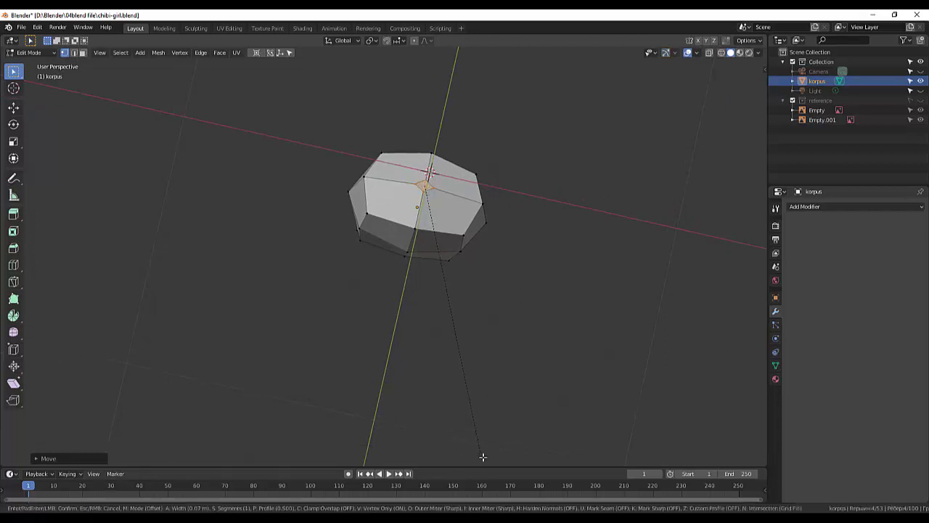
left_click(532, 462)
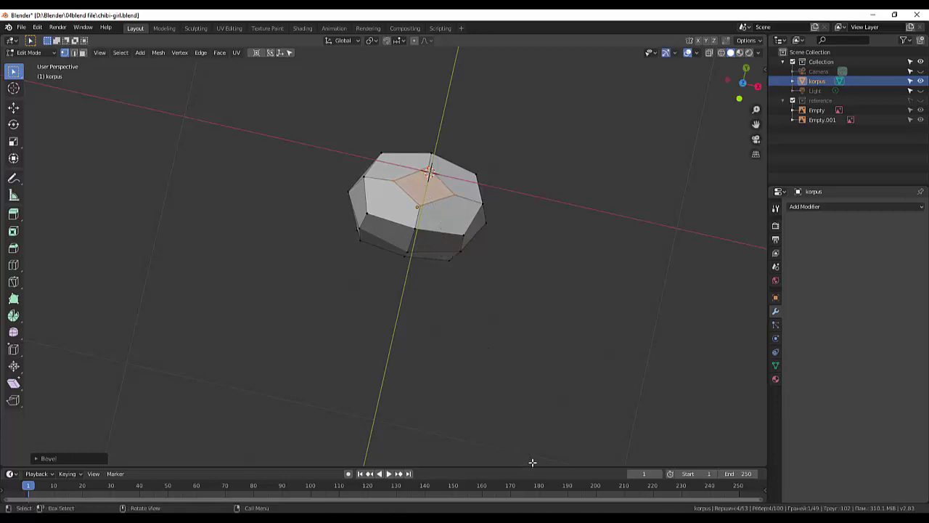
key("KP_1")
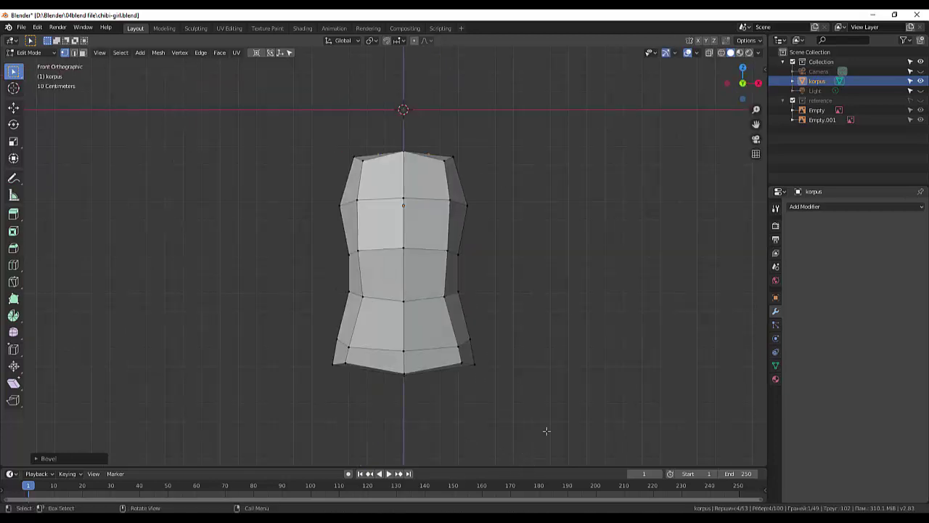
Show the chibi-girl reference images and make them unselectable
left_click(919, 102)
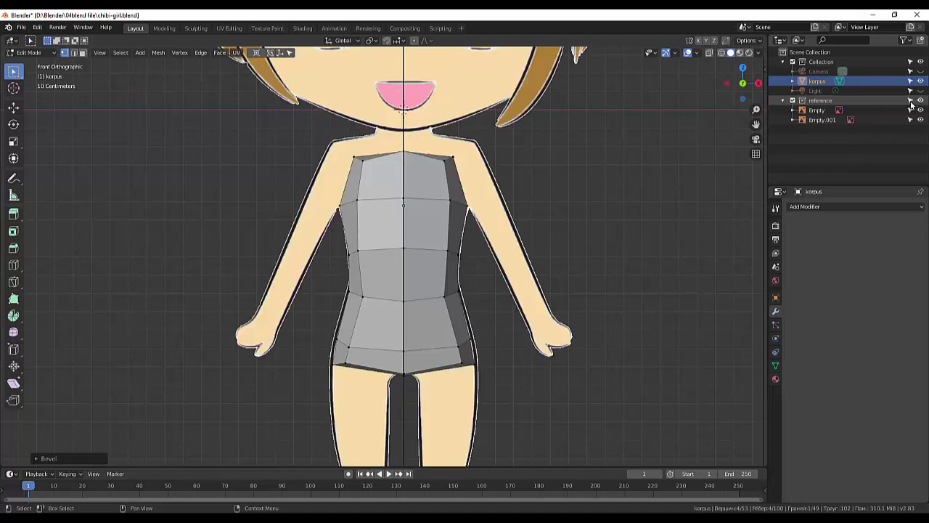
left_click(910, 101)
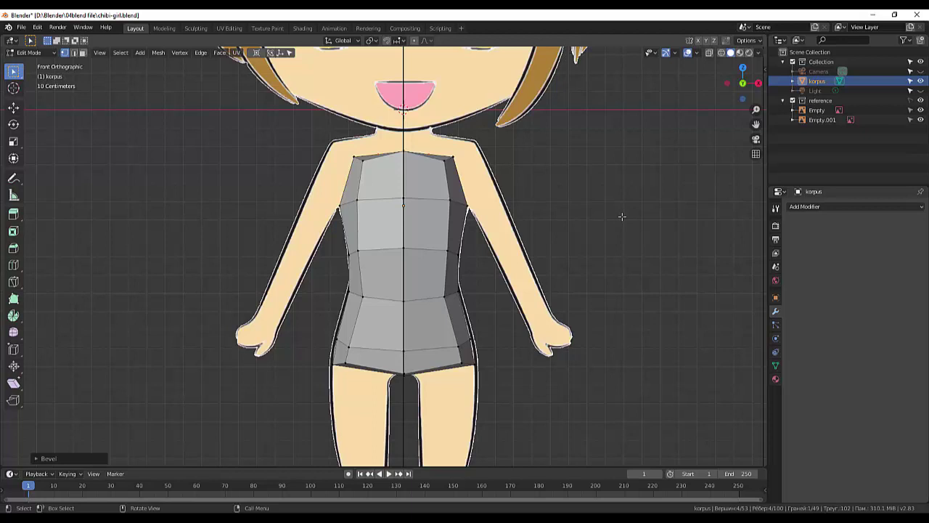
key("alt+a")
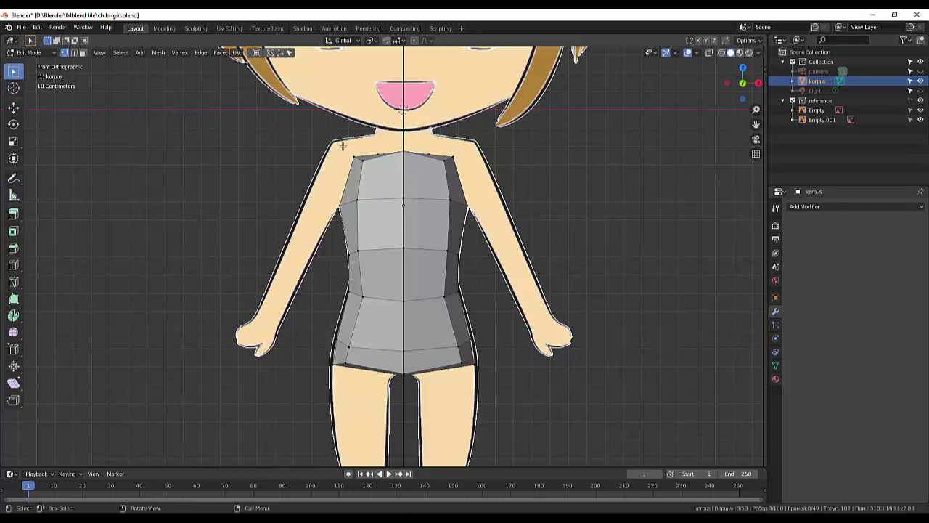
Raise the torso's top vertex row about 0.1029 m along Z to the shoulder line
left_click_drag(343, 146, 479, 175)
key("g")
key("z")
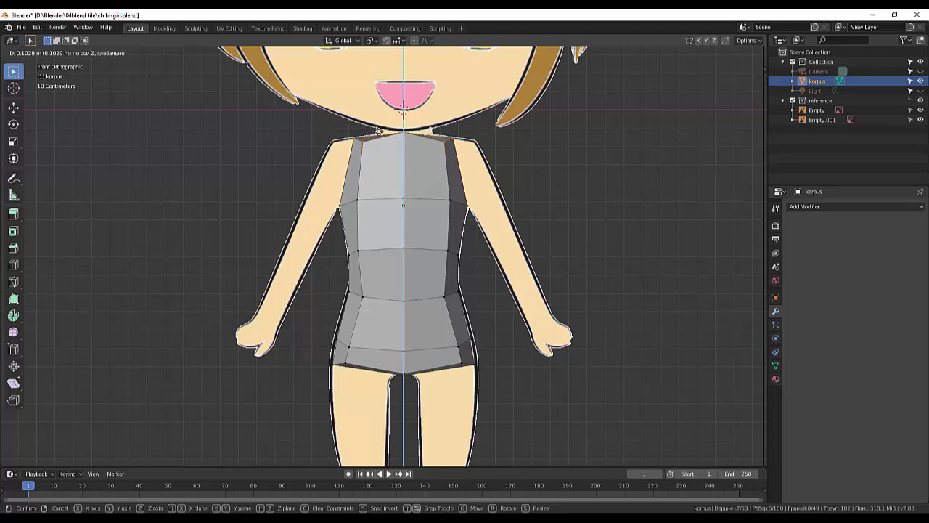
left_click(378, 130)
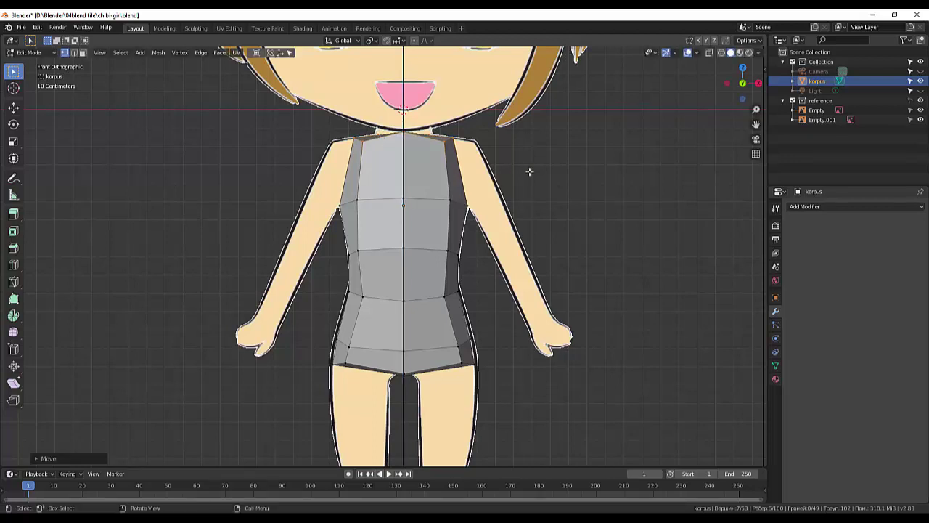
key("alt+a")
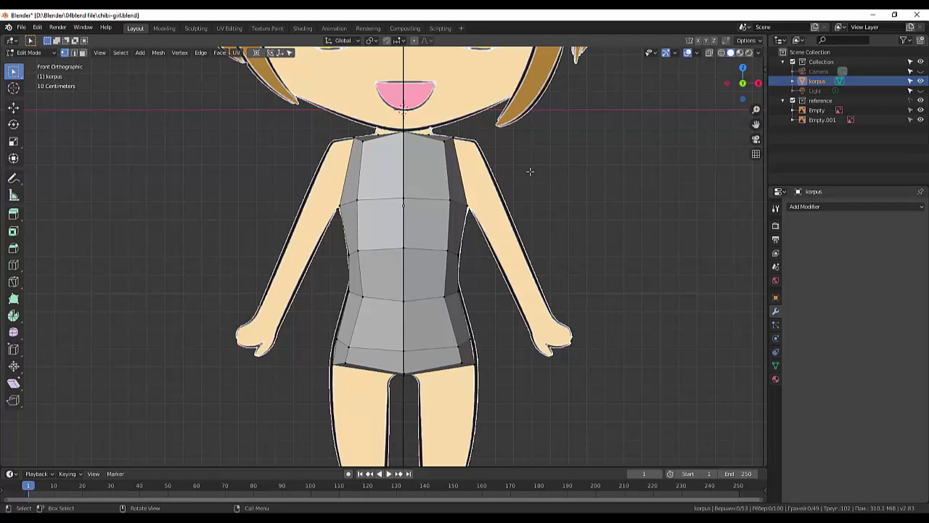
key("KP_7")
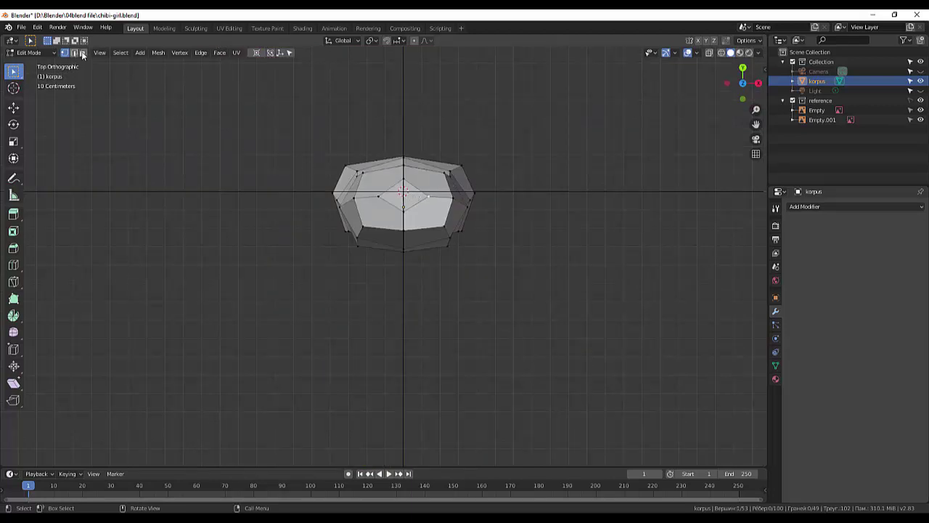
Delete the small diamond face on top of the torso to open the neck
left_click(83, 52)
left_click(410, 197)
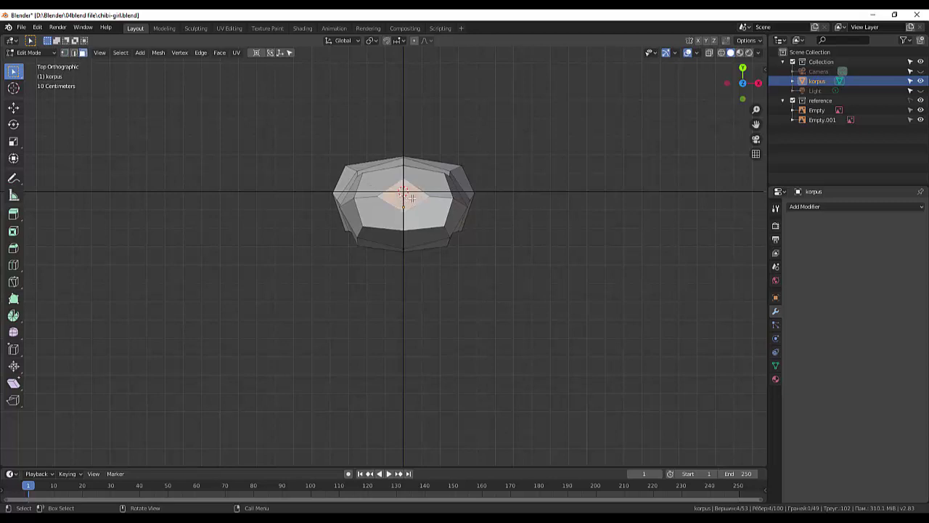
key("x")
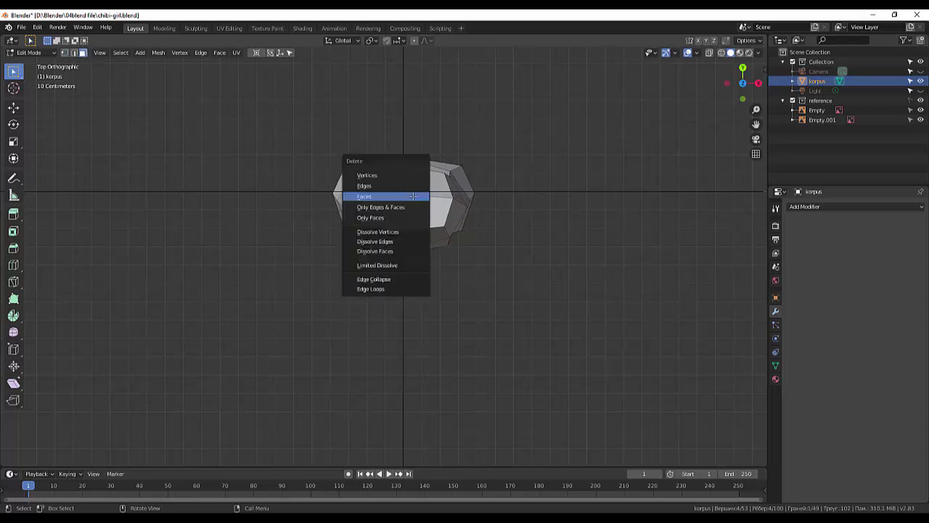
left_click(414, 199)
mouse_move(502, 246)
middle_mouse_down()
mouse_move(505, 167)
mouse_move(495, 168)
middle_mouse_up()
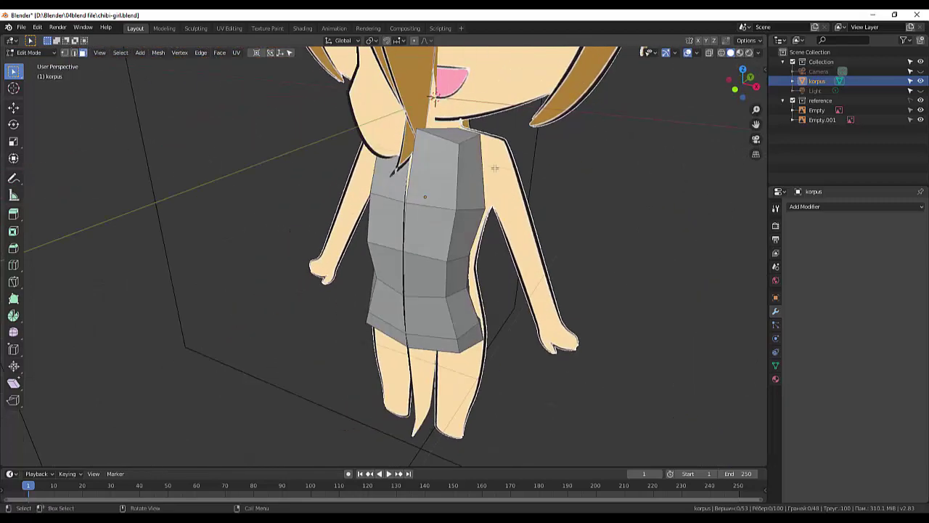
Hide the reference images and adjust one neck vertex's height along Z
left_click(920, 100)
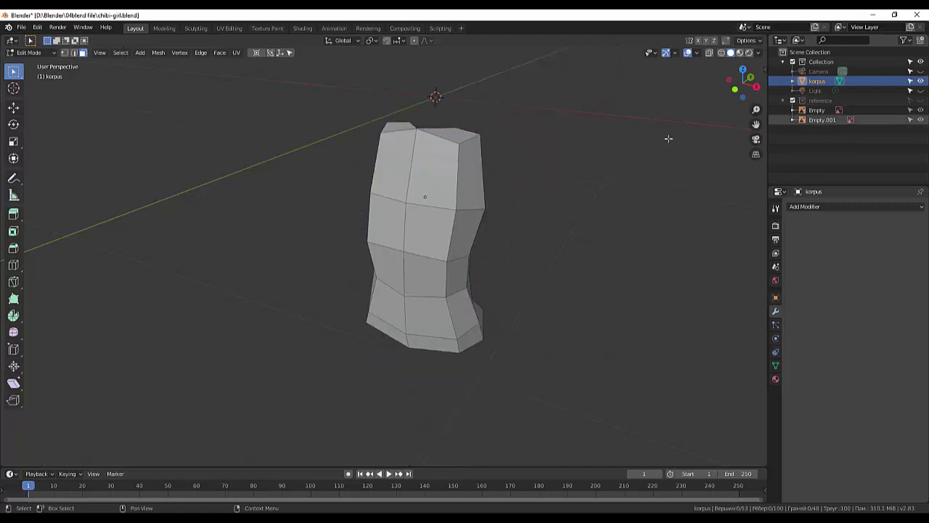
mouse_move(668, 138)
middle_mouse_down()
mouse_move(483, 114)
mouse_move(367, 161)
mouse_move(365, 153)
mouse_move(516, 147)
middle_mouse_up()
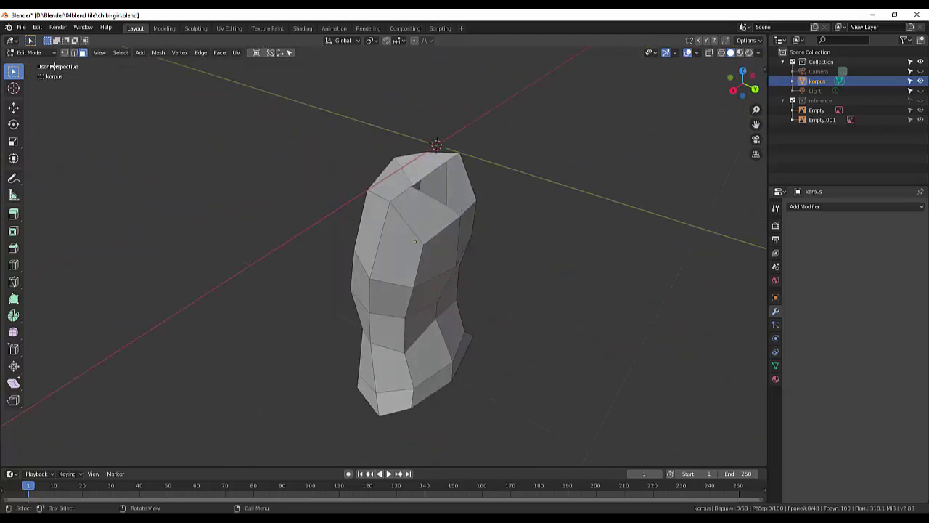
left_click(63, 52)
mouse_move(530, 188)
middle_mouse_down()
mouse_move(552, 199)
mouse_move(552, 163)
middle_mouse_up()
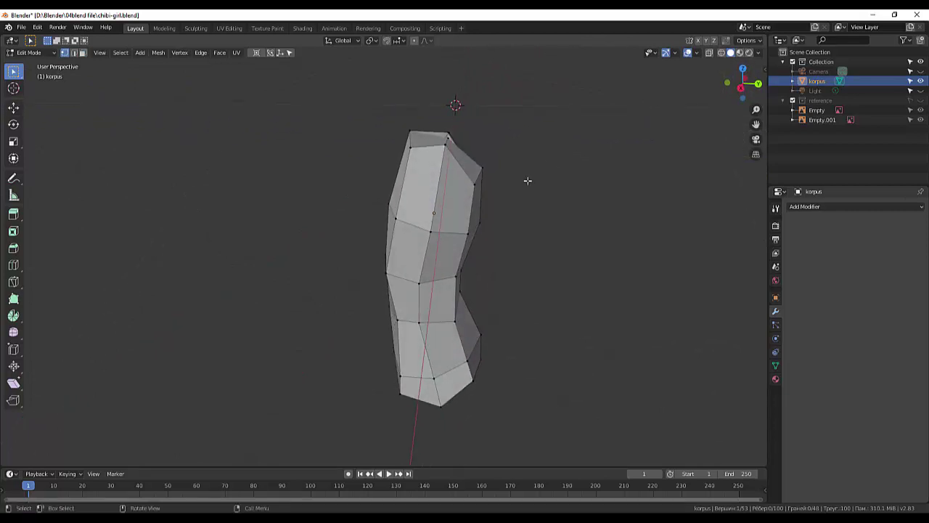
key("g")
key("z")
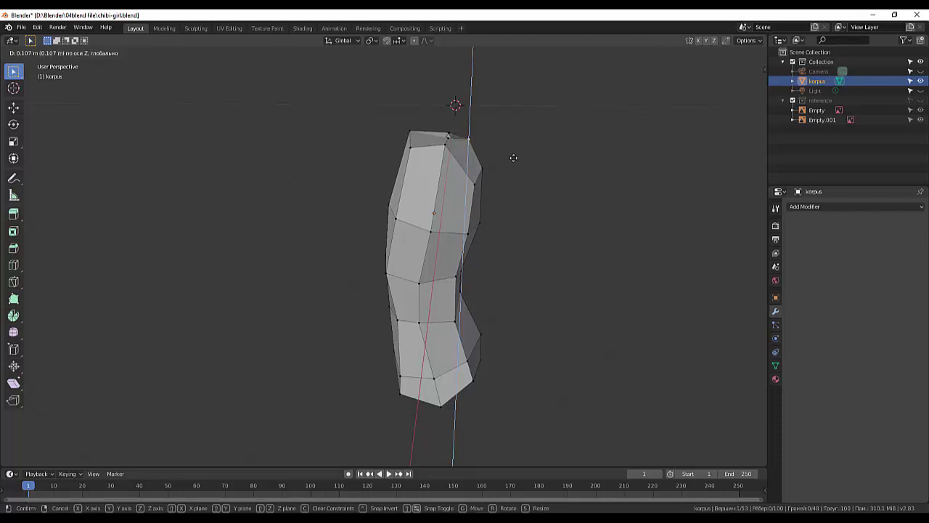
left_click(513, 157)
middle_click_drag(516, 158, 565, 182)
Fine-tune another top vertex's height along Z in two small moves
left_click(421, 145)
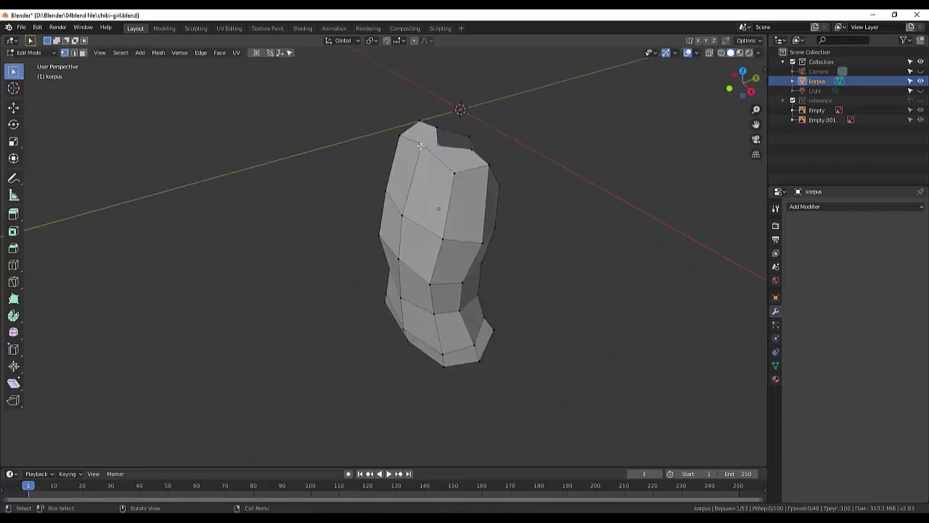
key("z")
key("g")
key("z")
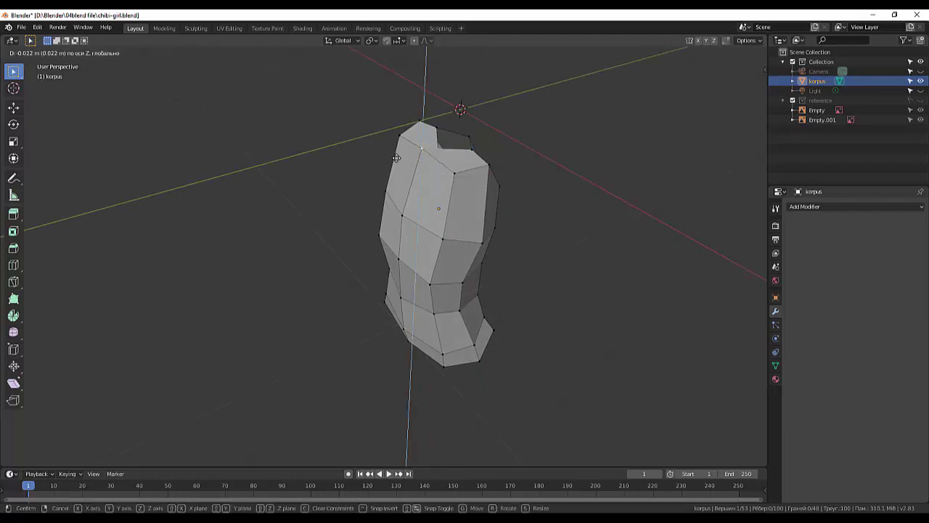
left_click(511, 175)
mouse_move(512, 175)
middle_mouse_down()
mouse_move(746, 195)
mouse_move(619, 255)
mouse_move(516, 211)
mouse_move(516, 178)
mouse_move(504, 175)
middle_mouse_up()
key("g")
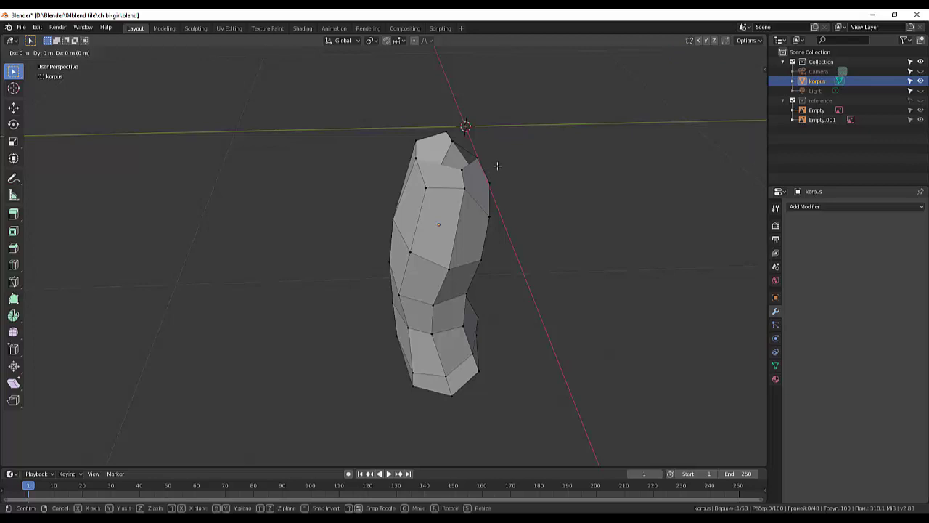
key("z")
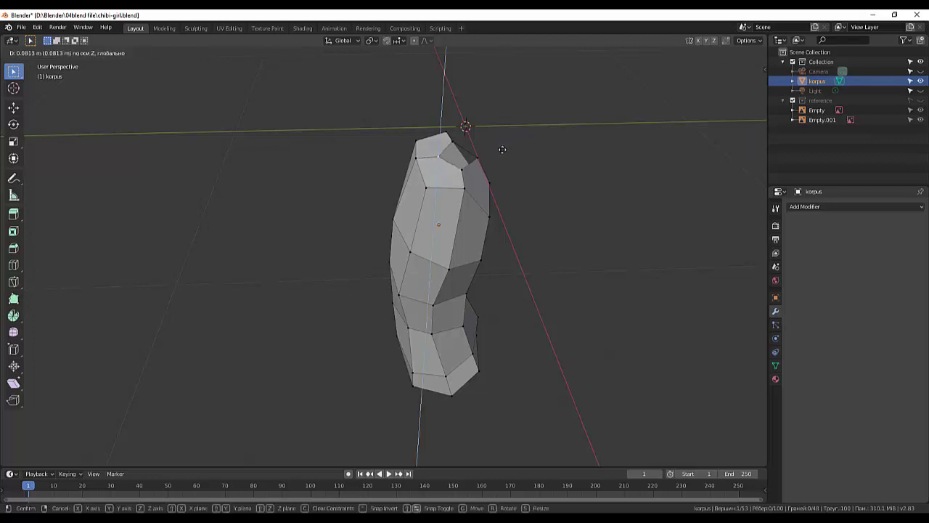
left_click(503, 148)
Shift neck-opening vertices along Y, one by about 0.0159 m
middle_click_drag(503, 148, 411, 203)
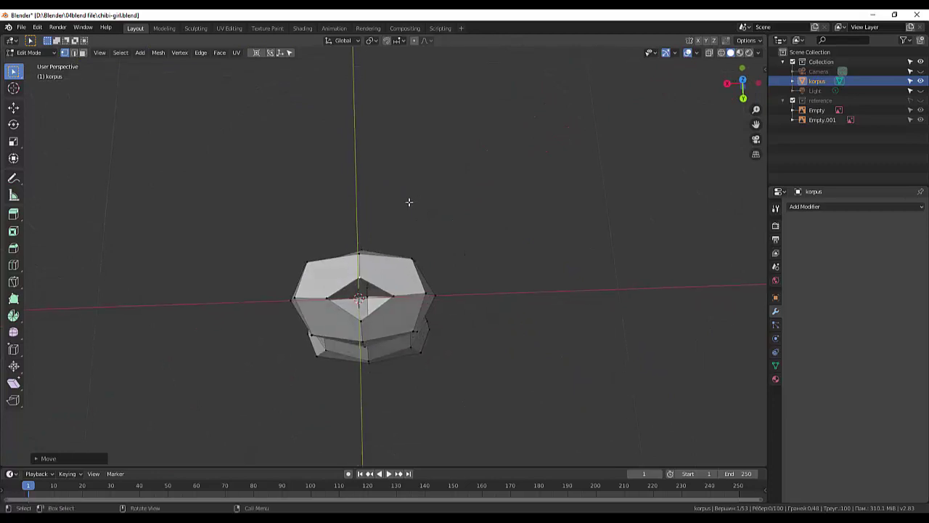
key("g")
key("y")
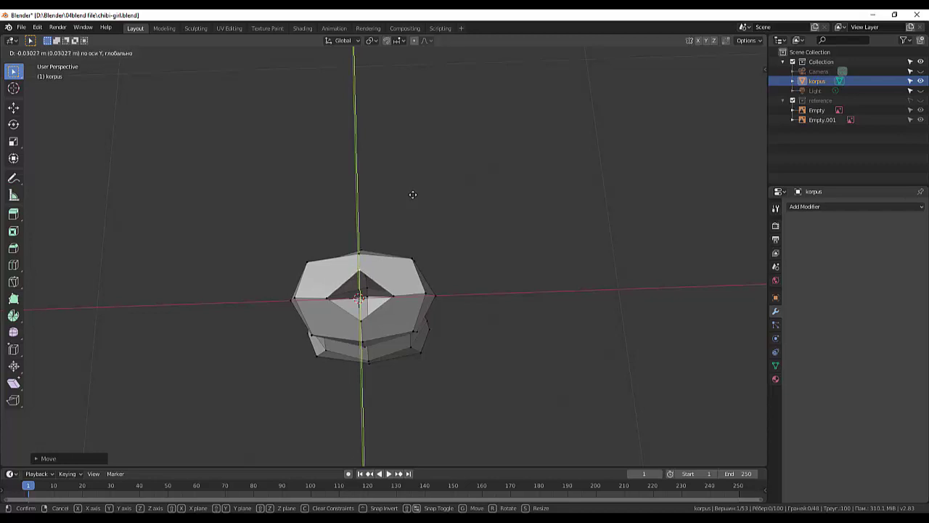
left_click(414, 192)
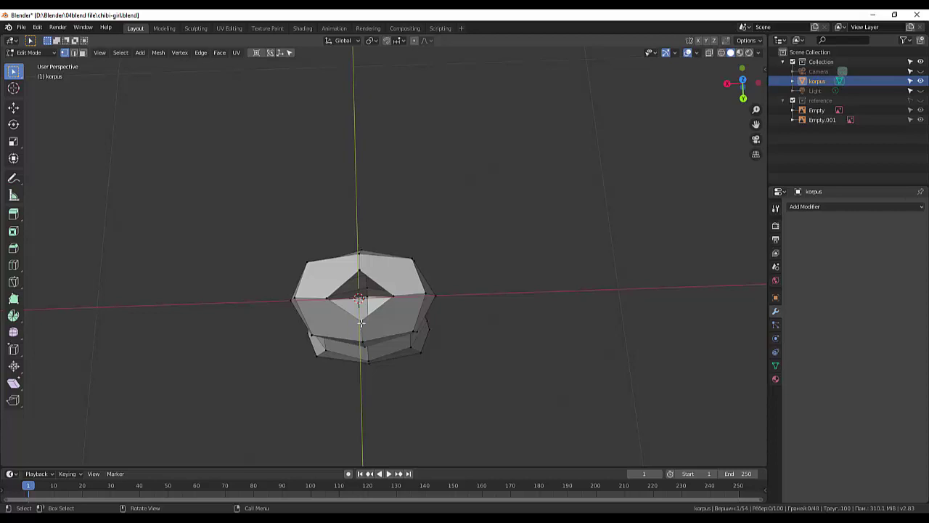
key("g")
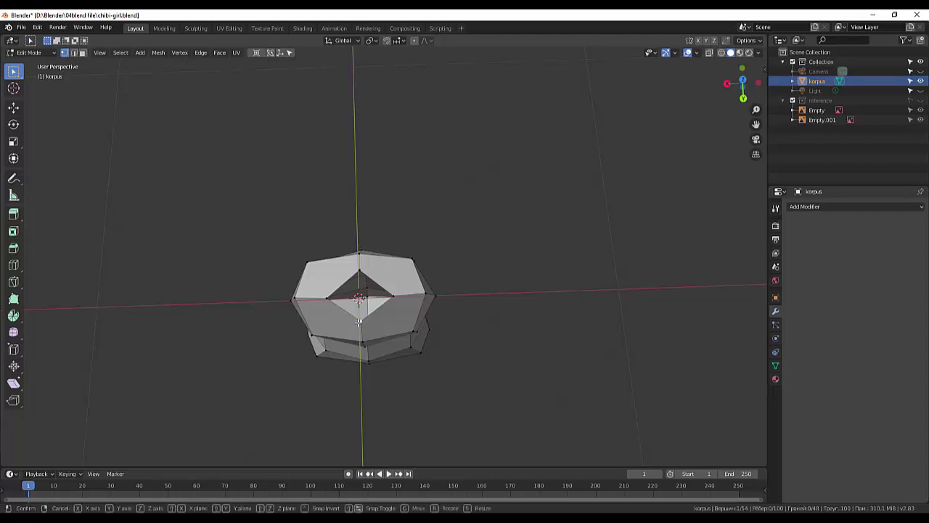
key("y")
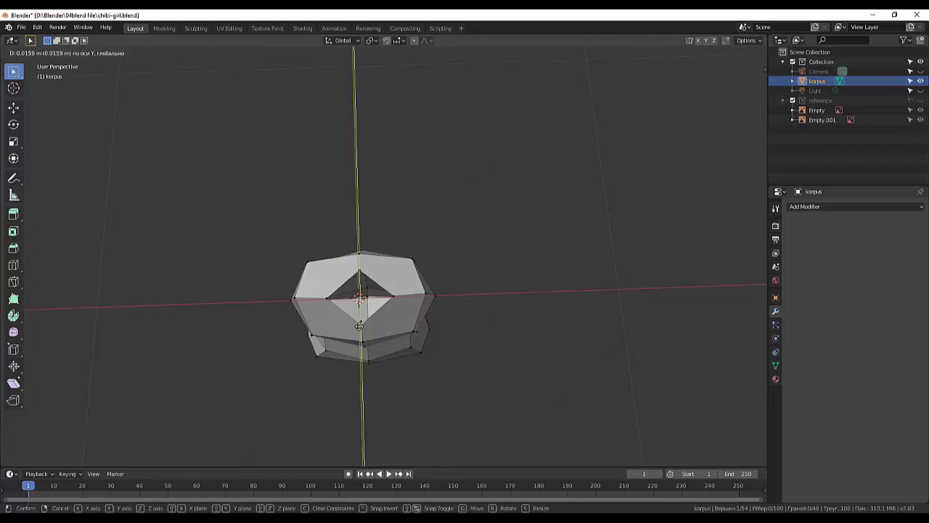
left_click(489, 304)
mouse_move(489, 305)
middle_mouse_down()
mouse_move(585, 268)
mouse_move(621, 276)
middle_mouse_up()
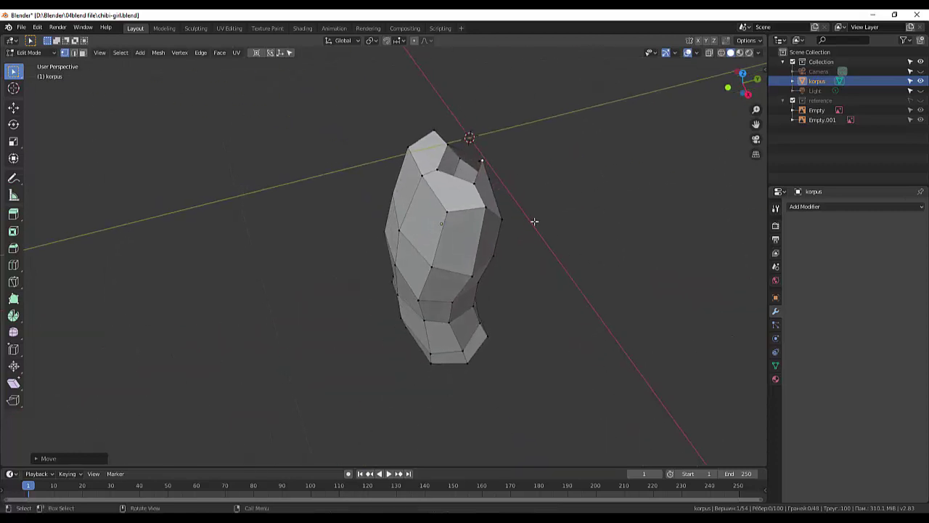
Extrude the top opening's edges upward into a short neck collar
left_click(74, 53)
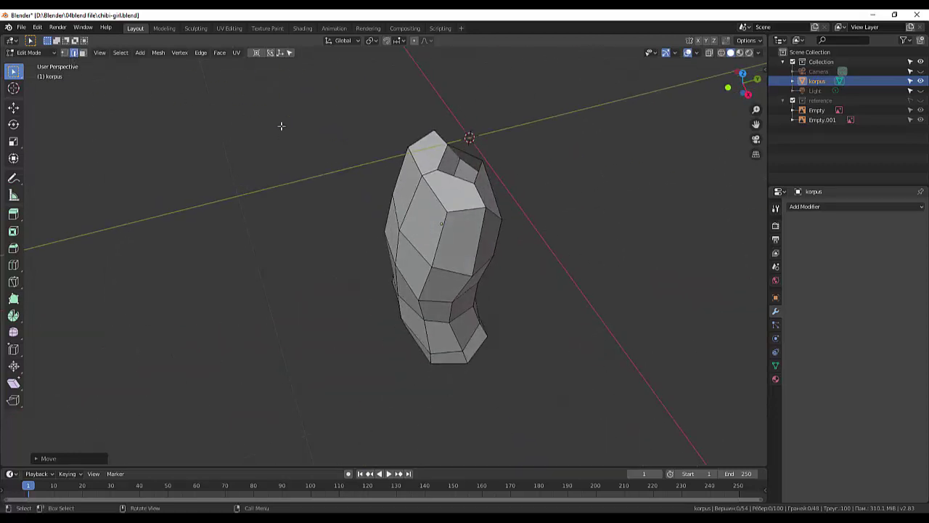
left_click(441, 157)
left_click(480, 175, "shift")
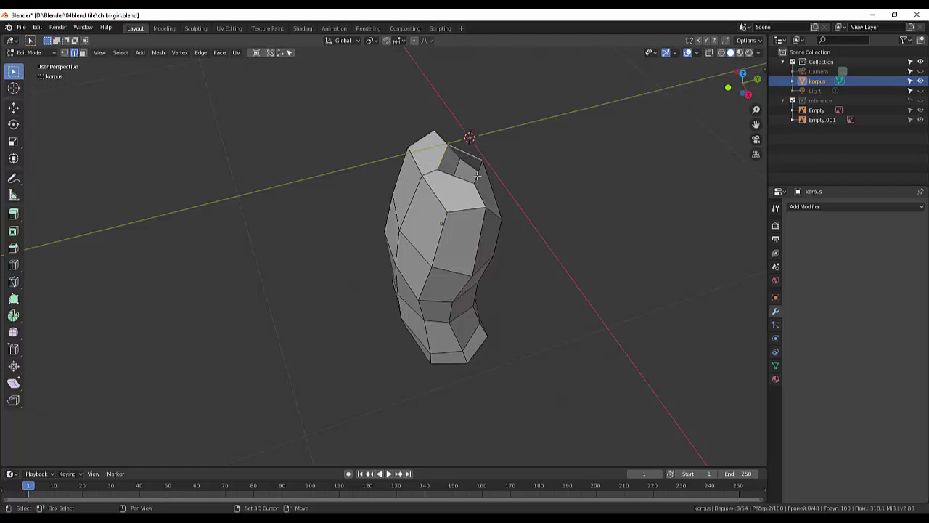
left_click(476, 176, "shift")
middle_click_drag(460, 179, 527, 166)
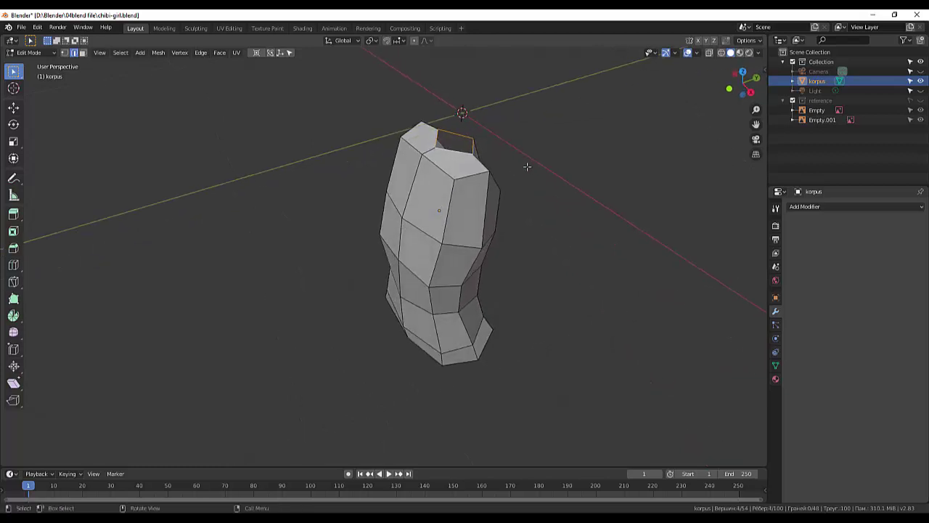
key("e")
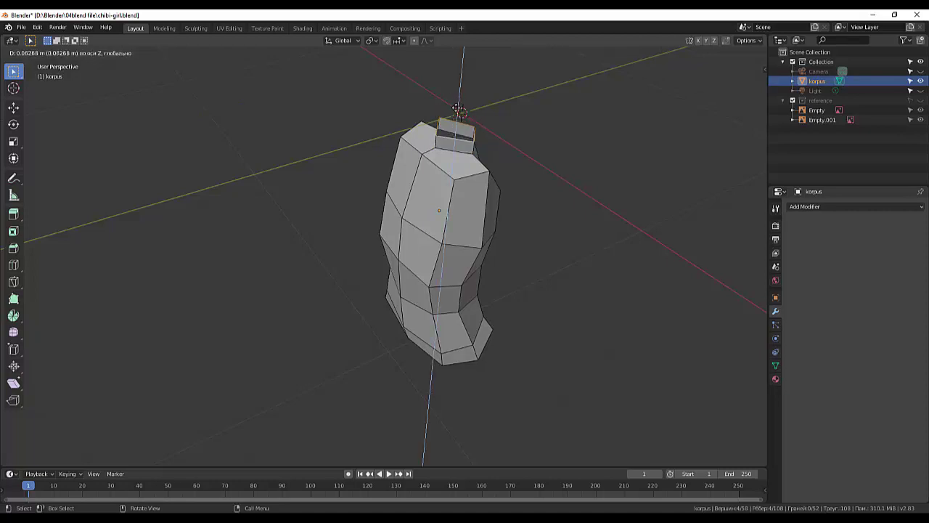
left_click(457, 105)
middle_click_drag(545, 193, 606, 168)
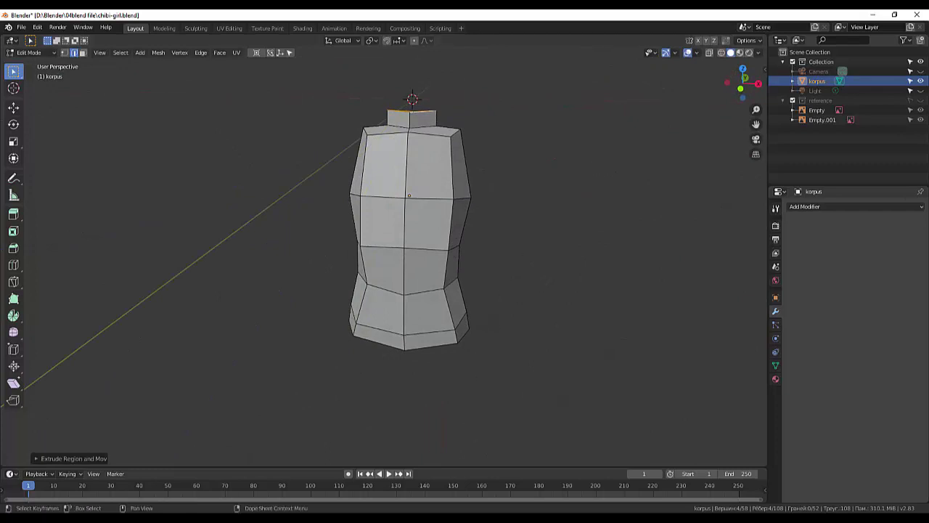
Show the reference and scale the shoulder vertices about 1.14 to match it
left_click(920, 100)
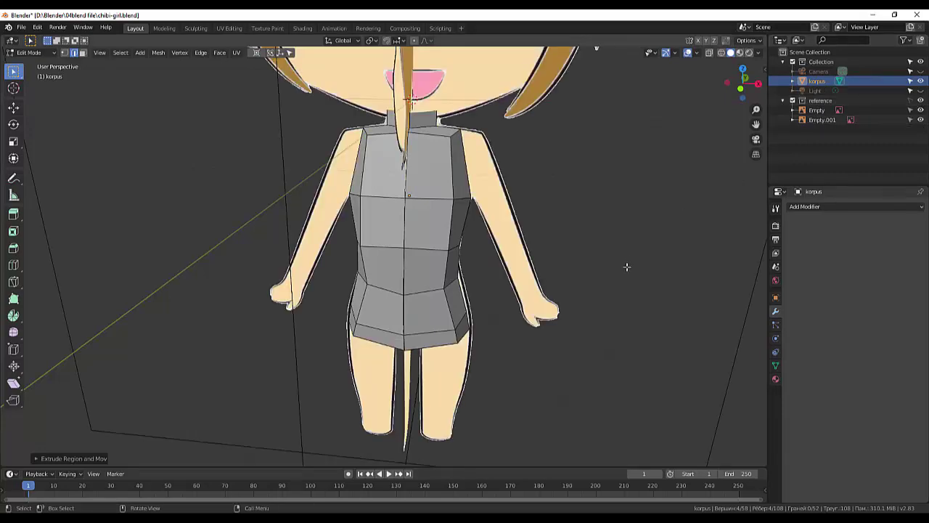
middle_click_drag(625, 266, 627, 262)
scroll(454, 75, "up", 2)
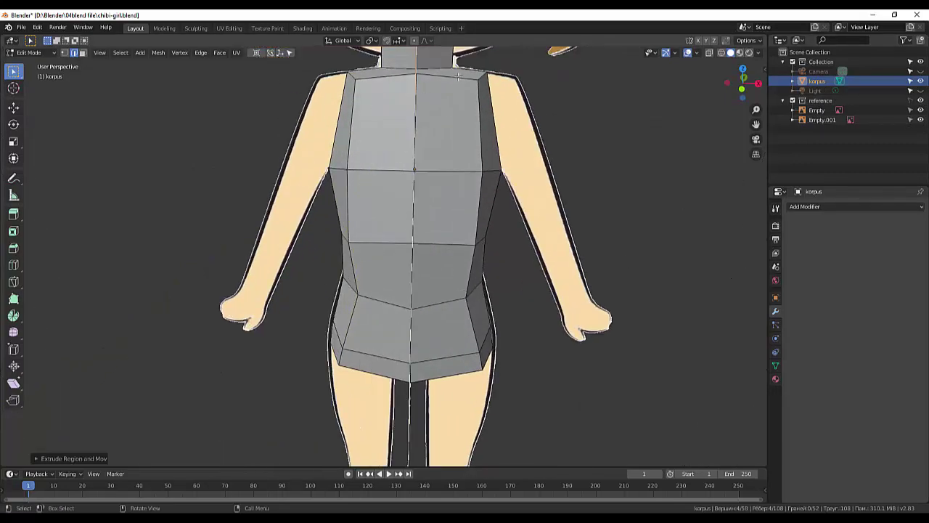
middle_click_drag(458, 76, 399, 218, "shift")
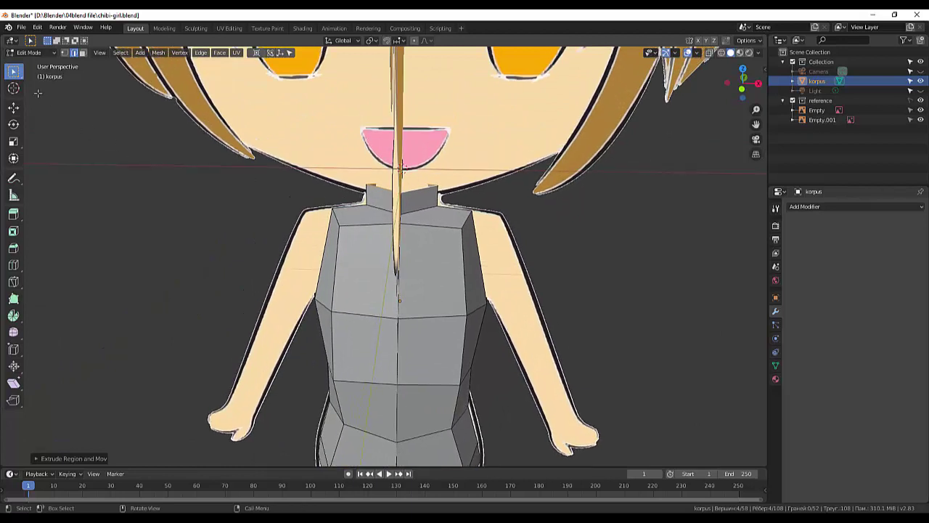
left_click(64, 52)
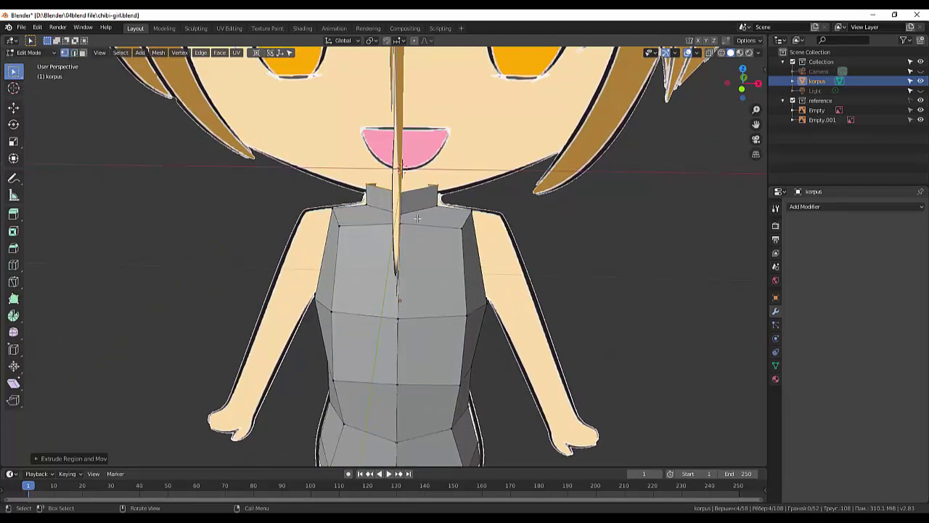
left_click(436, 207)
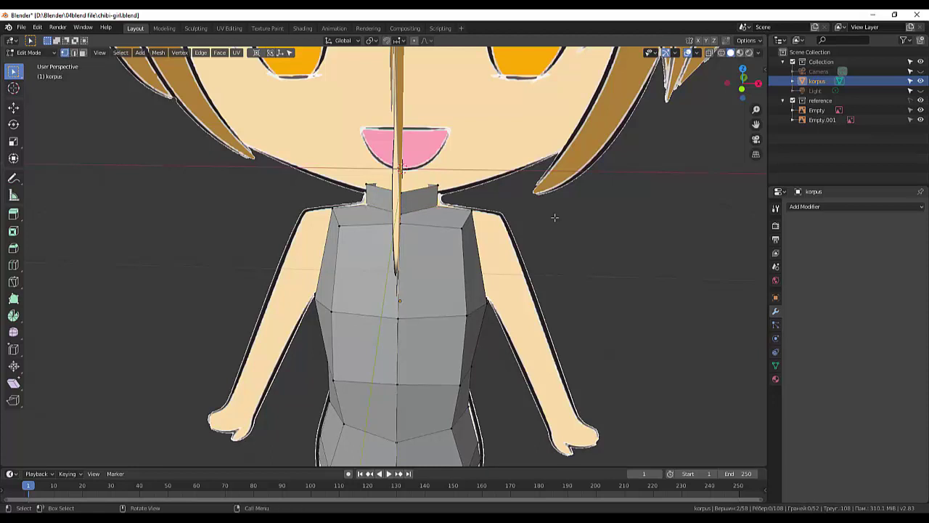
key("s")
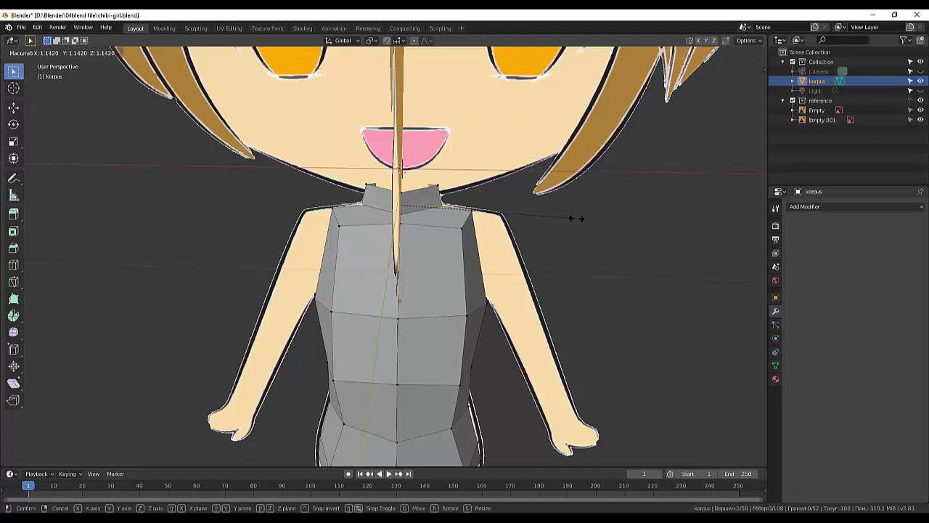
left_click(576, 217)
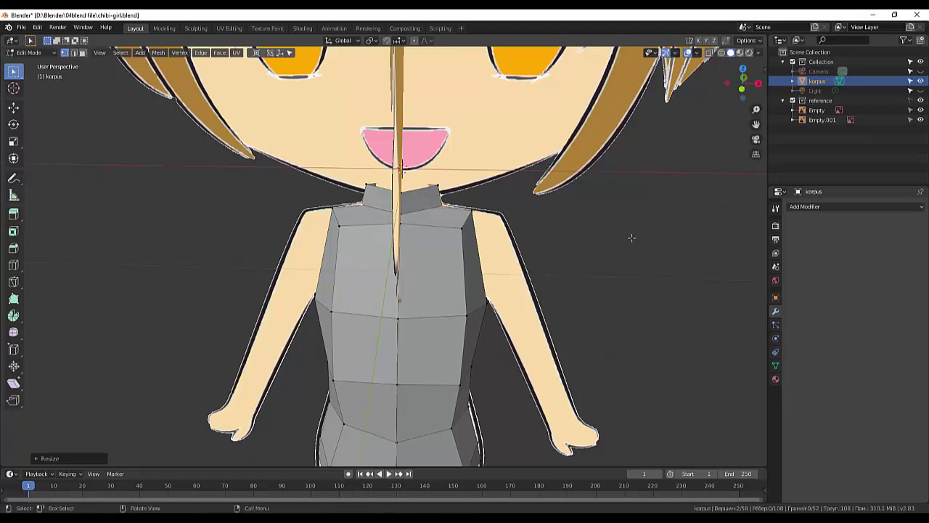
scroll(632, 244, "down", 1)
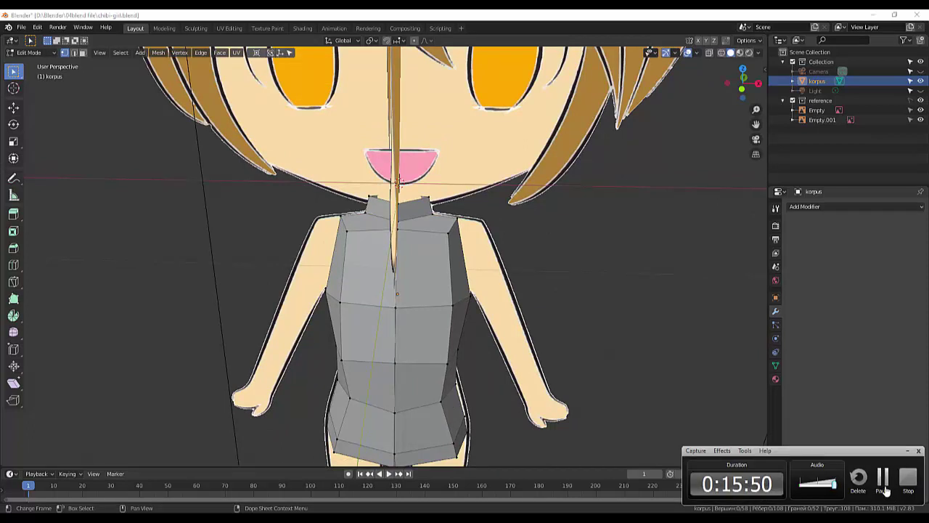
Cut a centred vertical edge loop down the torso front, bringing it to 71 vertices
key("KP_1")
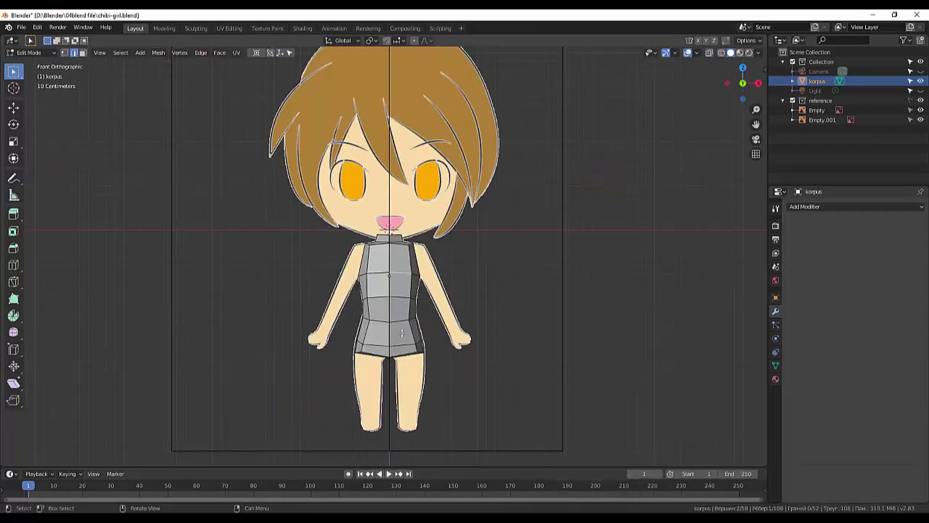
key("ctrl+r")
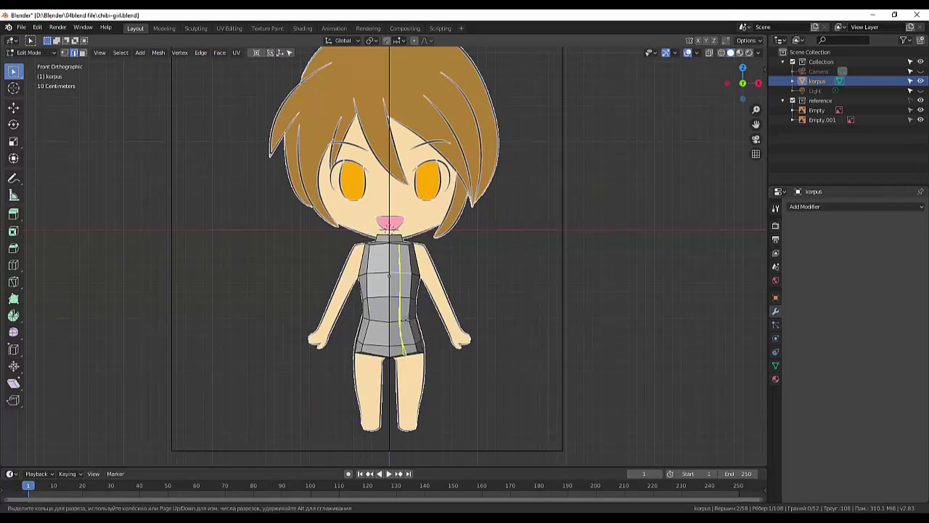
left_click(407, 319)
right_click(406, 320)
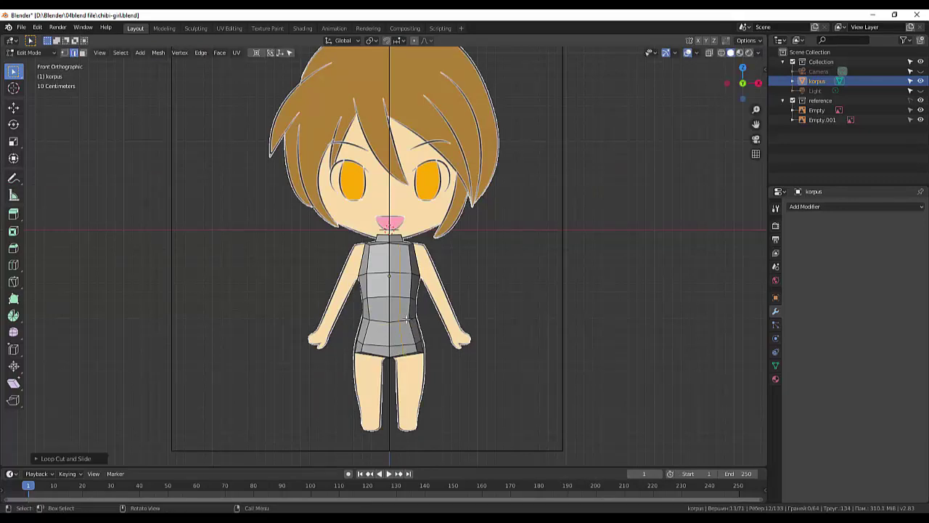
mouse_move(501, 334)
middle_mouse_down()
mouse_move(302, 333)
mouse_move(312, 333)
middle_mouse_up()
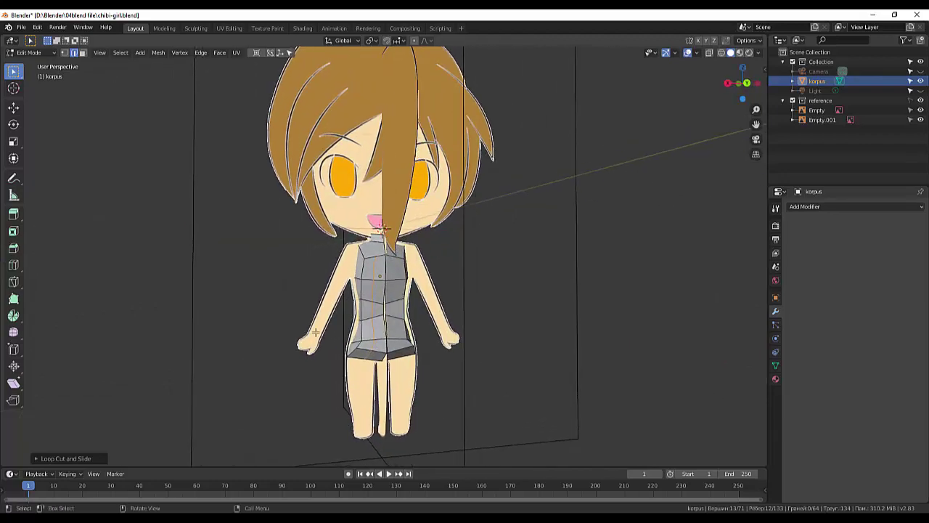
Hide the reference images and slide the new loop's bottom edge along Y
left_click(920, 100)
mouse_move(491, 298)
middle_mouse_down()
mouse_move(479, 300)
mouse_move(575, 326)
mouse_move(651, 327)
mouse_move(646, 355)
mouse_move(535, 358)
mouse_move(500, 320)
mouse_move(553, 317)
mouse_move(569, 334)
mouse_move(565, 355)
mouse_move(651, 326)
mouse_move(676, 304)
middle_mouse_up()
scroll(501, 338, "up", 1)
scroll(478, 350, "up", 1)
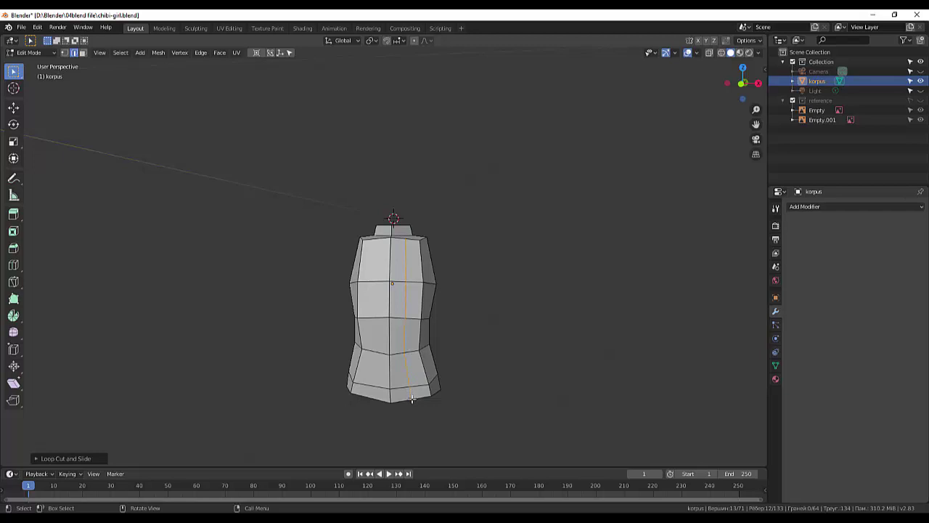
left_click(66, 53)
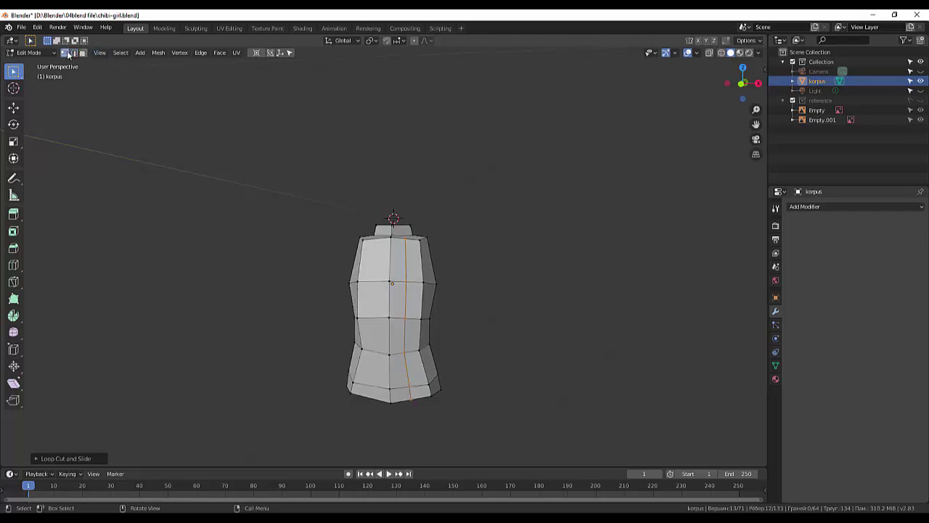
left_click(411, 400)
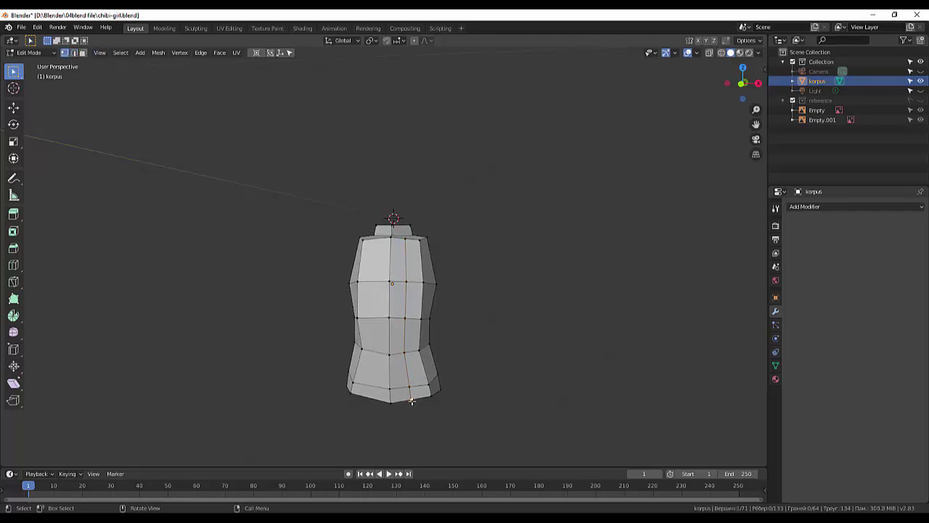
left_click(410, 385, "shift")
key("g")
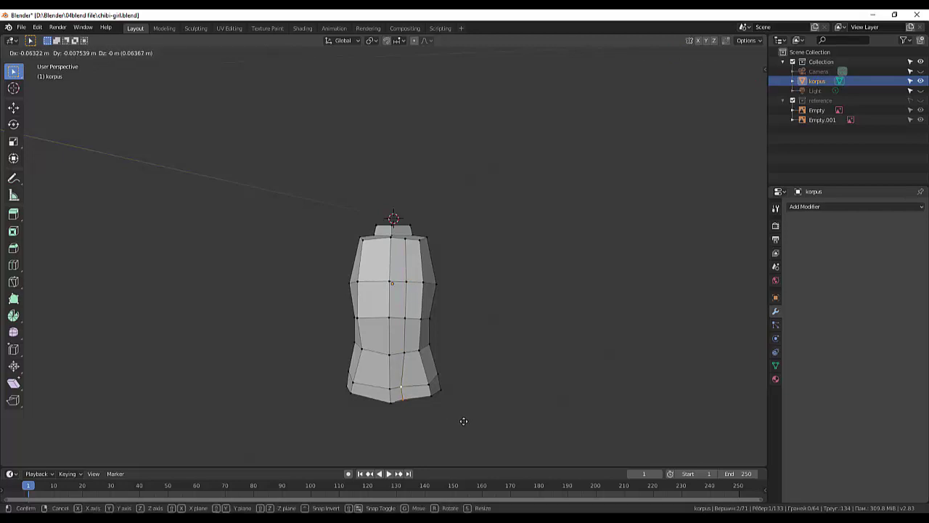
key("y")
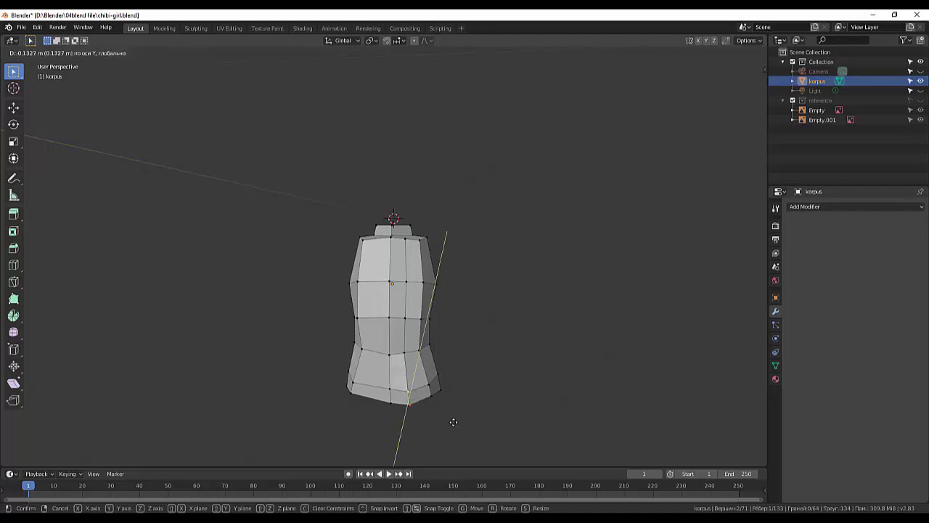
left_click(453, 421)
right_click(452, 422)
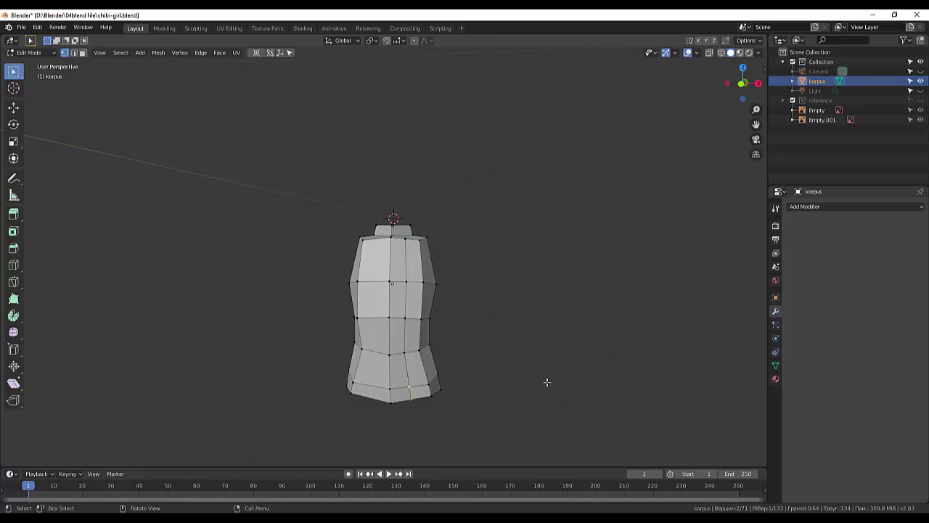
Move a bottom hem vertex about 0.074 m along X
key("g")
key("x")
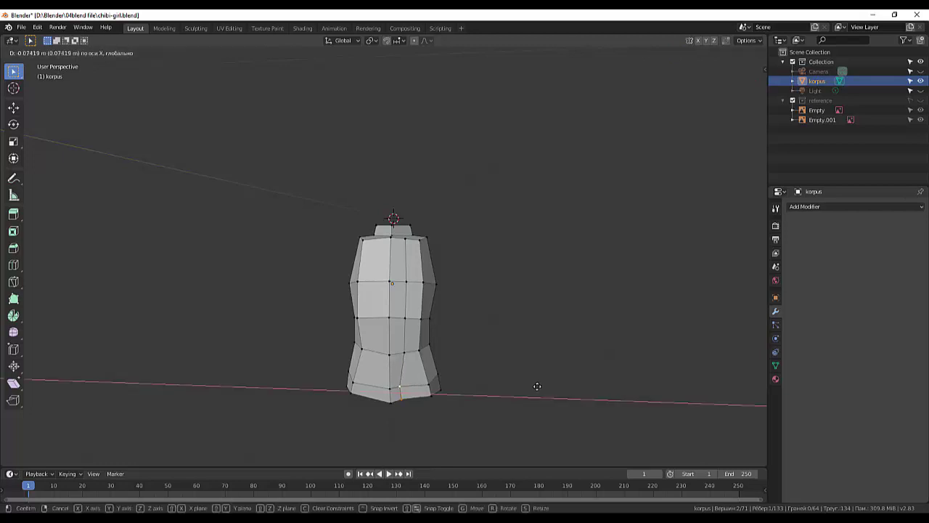
left_click(538, 387)
mouse_move(541, 382)
middle_mouse_down()
mouse_move(472, 338)
mouse_move(458, 305)
mouse_move(465, 297)
mouse_move(564, 340)
mouse_move(551, 354)
middle_mouse_up()
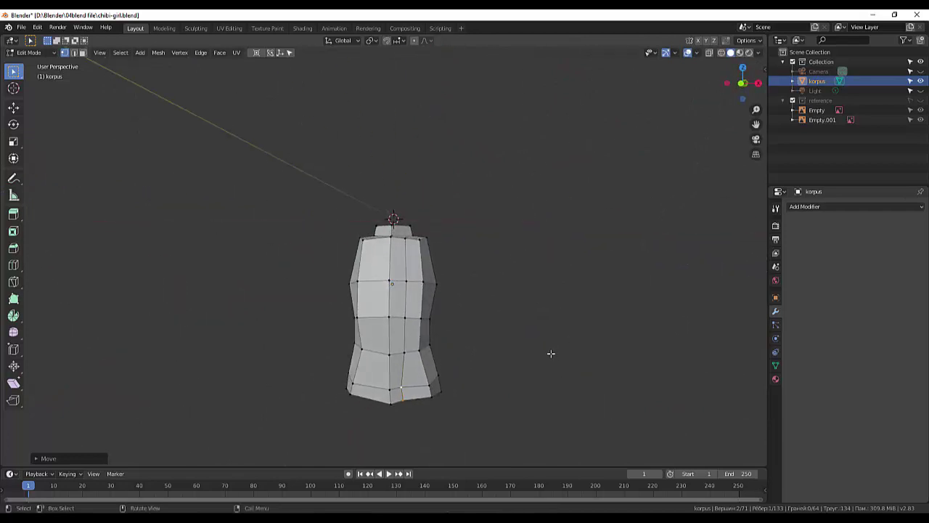
key("ctrl")
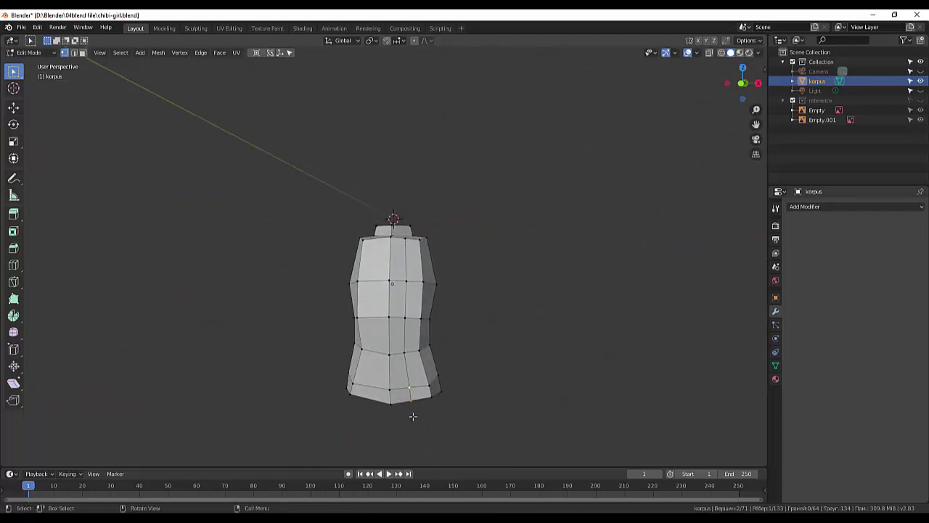
key("KP_1")
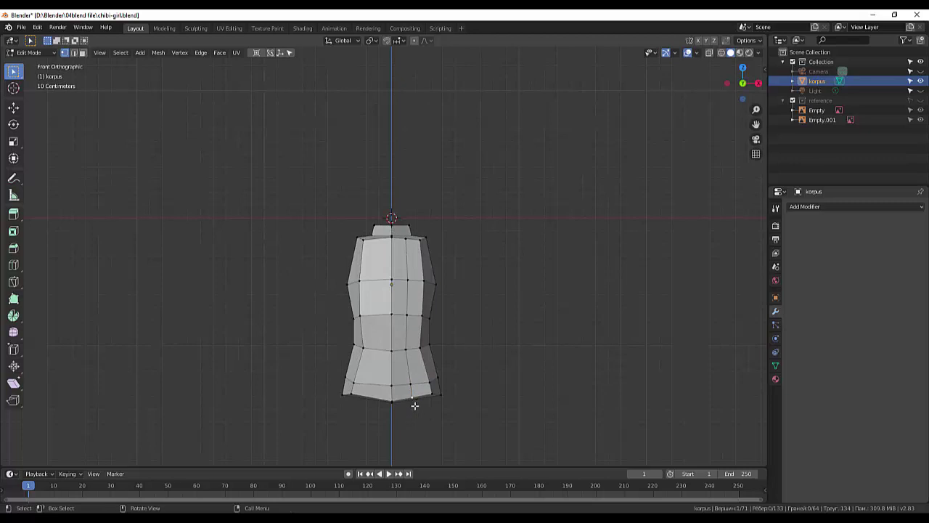
Nudge six lower and waist vertices into a smoother torso silhouette
key("g")
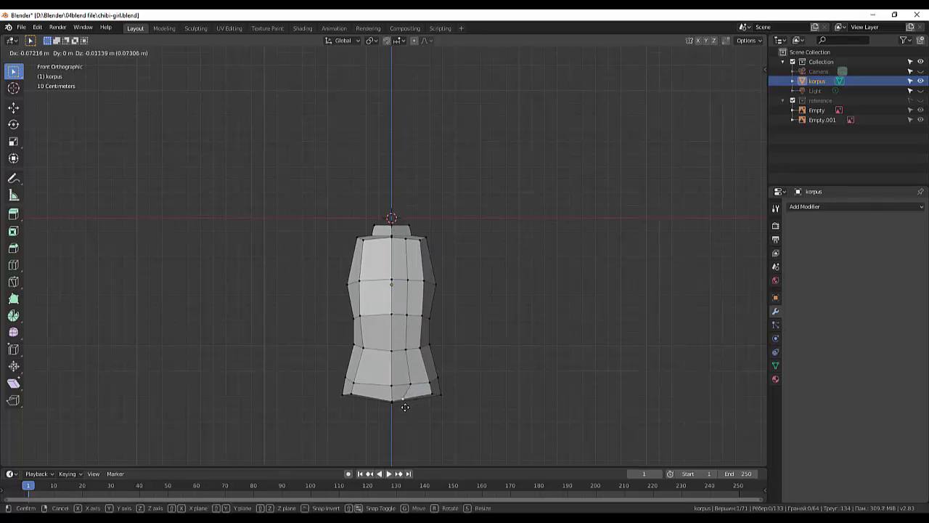
left_click(403, 408)
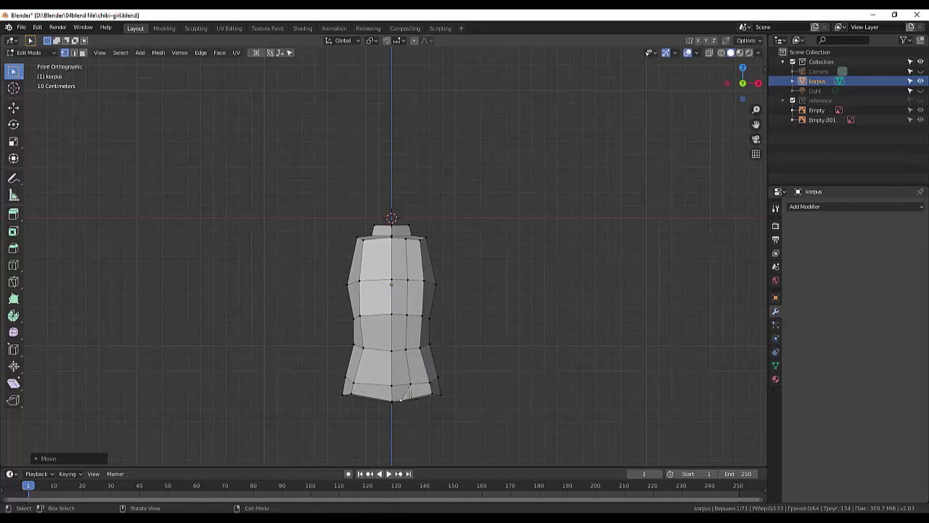
key("g")
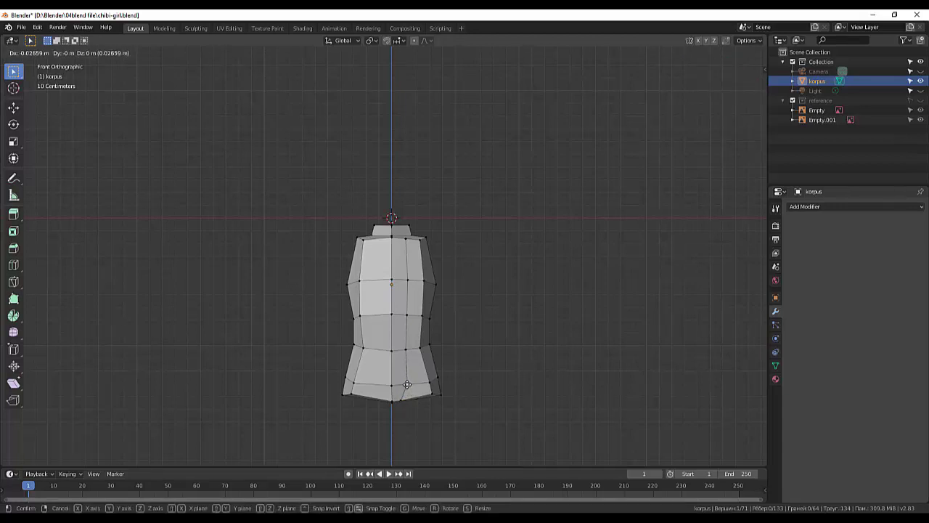
left_click(408, 385)
key("g")
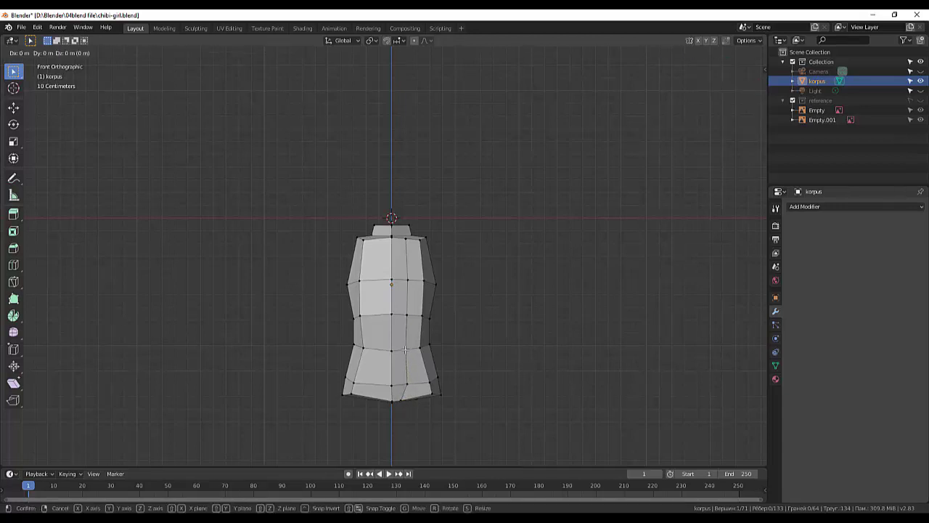
left_click(401, 349)
key("g")
left_click(407, 315)
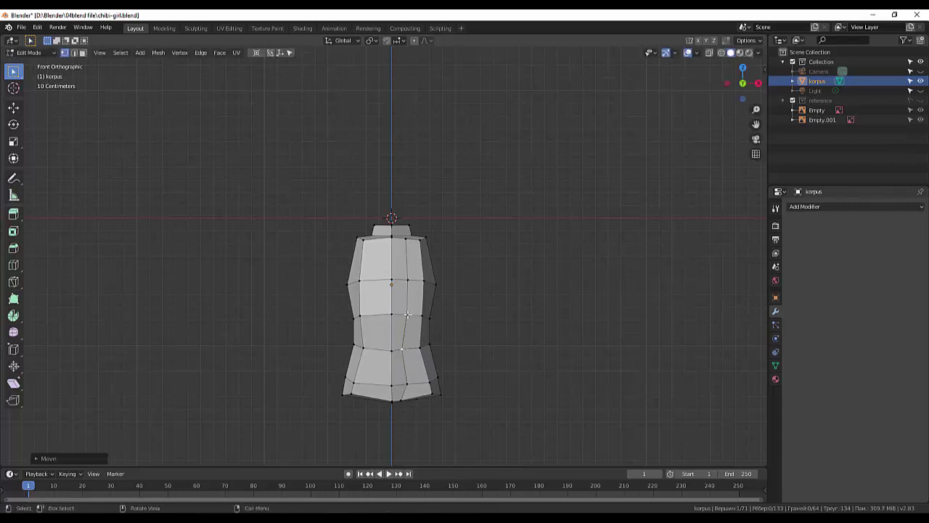
key("g")
left_click(411, 314)
key("g")
left_click(412, 305)
Move a chest-height side vertex about 0.034 m along X to broaden the upper body
left_click(407, 279)
key("g")
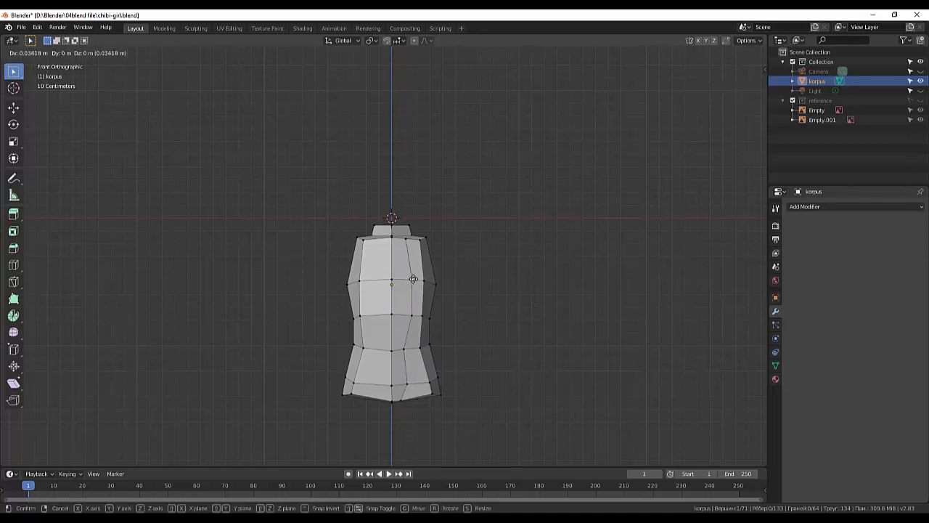
left_click(412, 279)
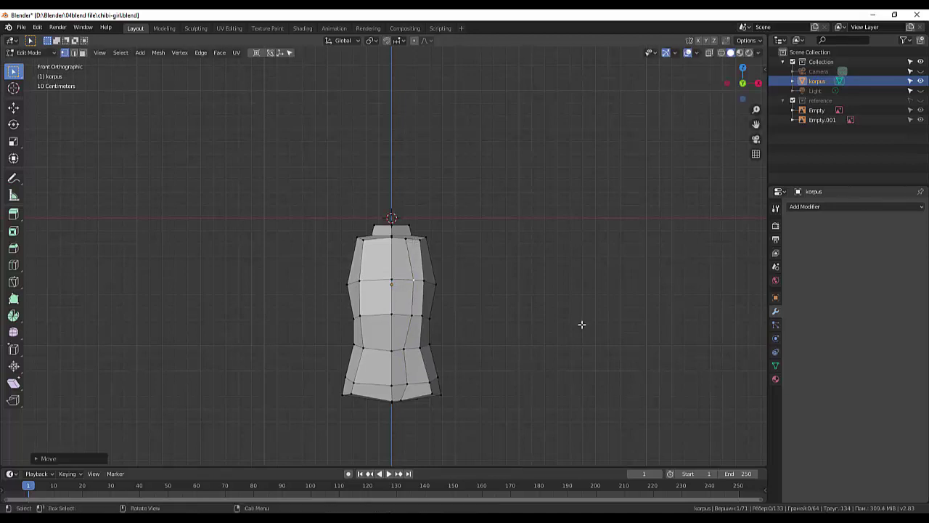
mouse_move(581, 324)
middle_mouse_down()
mouse_move(378, 325)
mouse_move(467, 336)
middle_mouse_up()
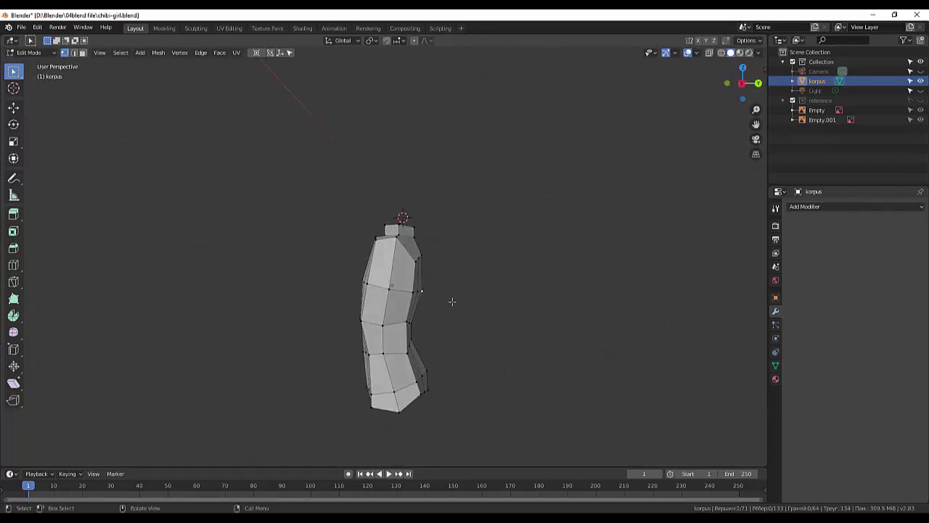
Tweak two front vertices, shifting a waist vertex about 0.034 m toward negative X
key("g")
left_click(503, 320)
mouse_move(504, 320)
middle_mouse_down()
mouse_move(456, 336)
mouse_move(434, 326)
middle_mouse_up()
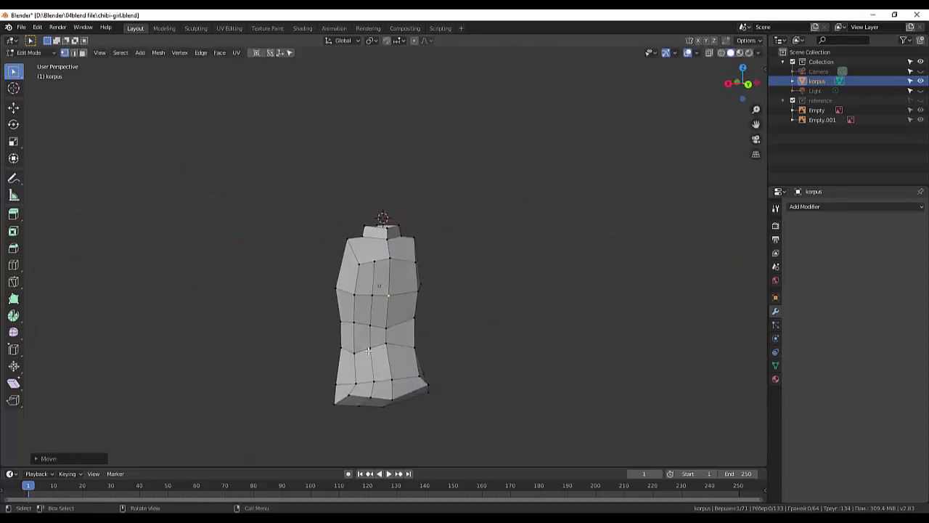
key("g")
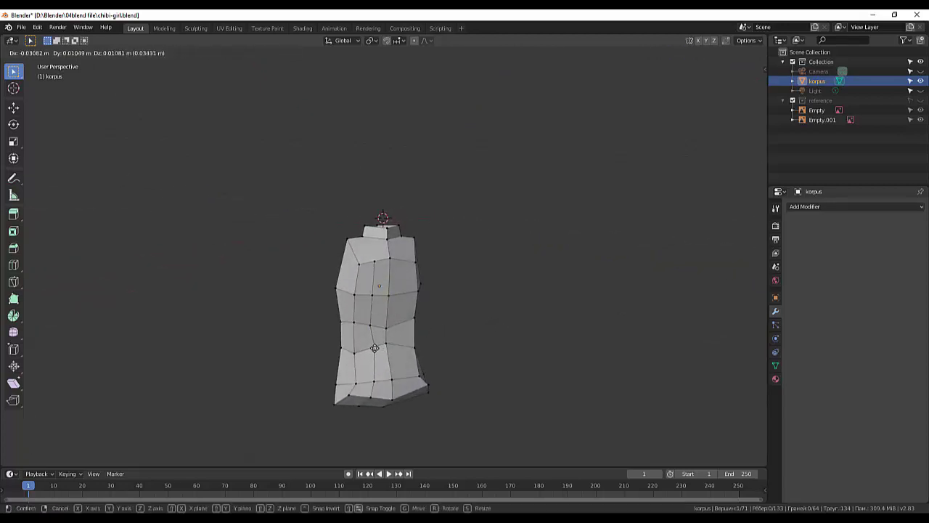
left_click(370, 328)
key("ctrl+KP_1")
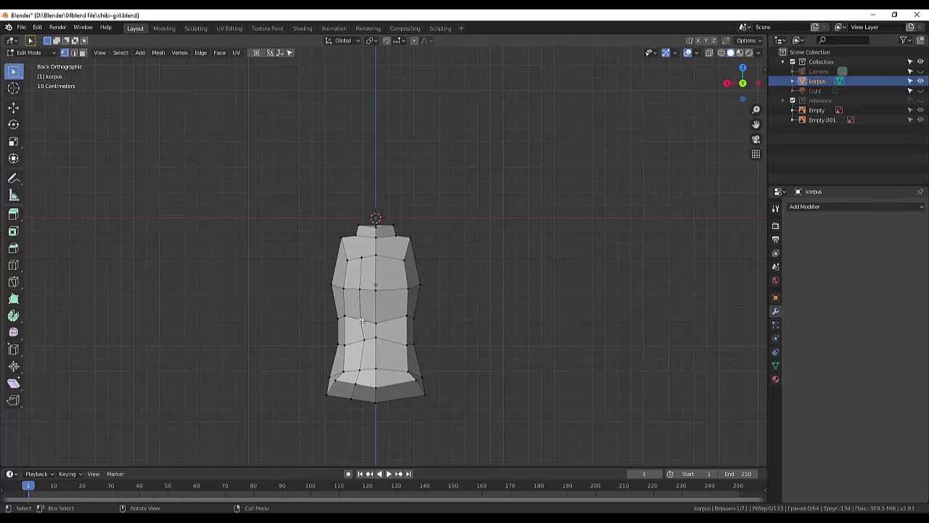
Reposition five lower-left back vertices, moving the bottom hem vertex about 0.12 m along negative X
key("g")
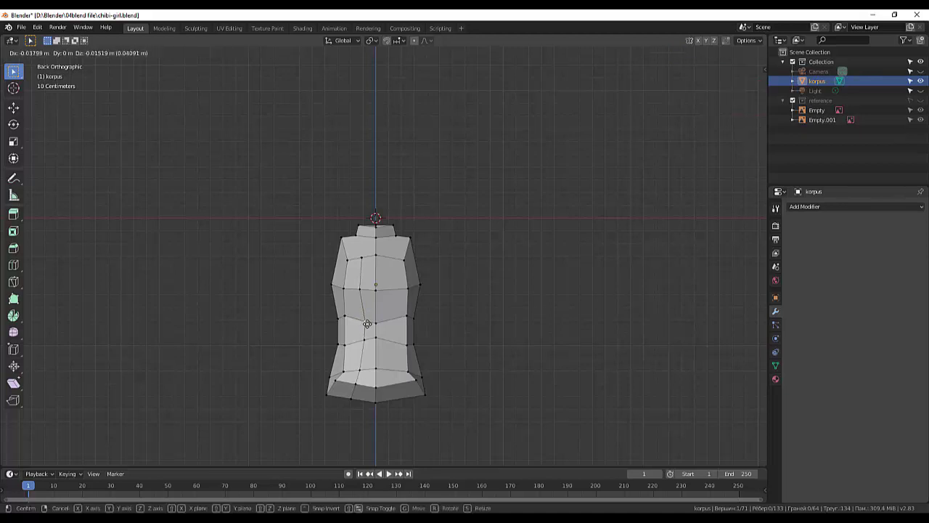
left_click(367, 324)
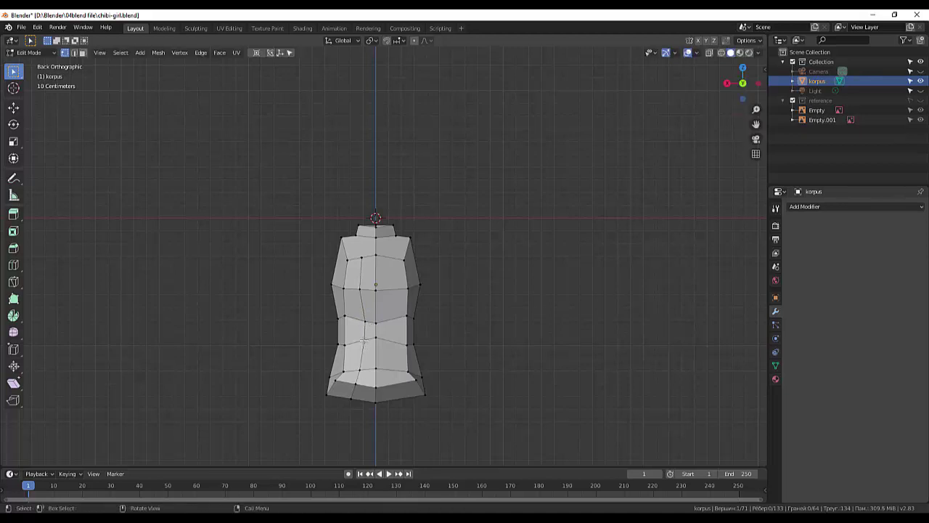
key("g")
left_click(354, 344)
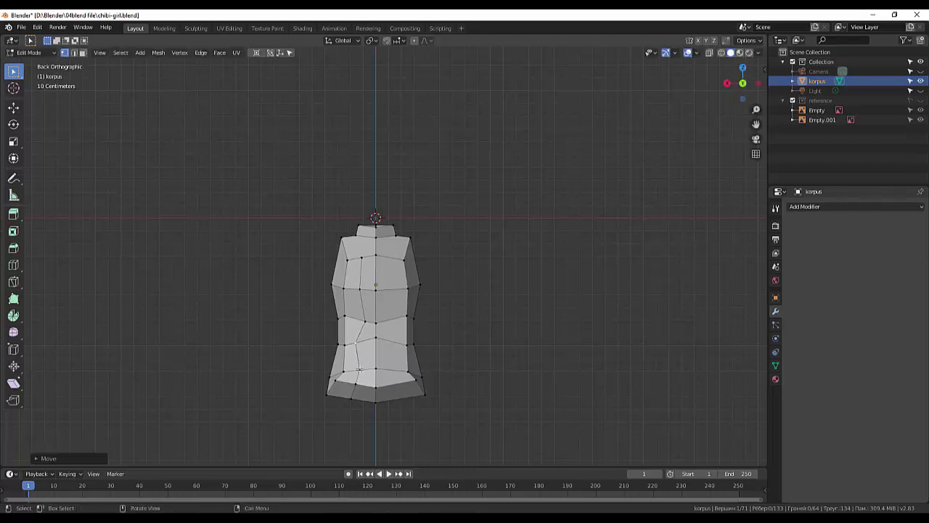
key("g")
left_click(356, 381)
key("g")
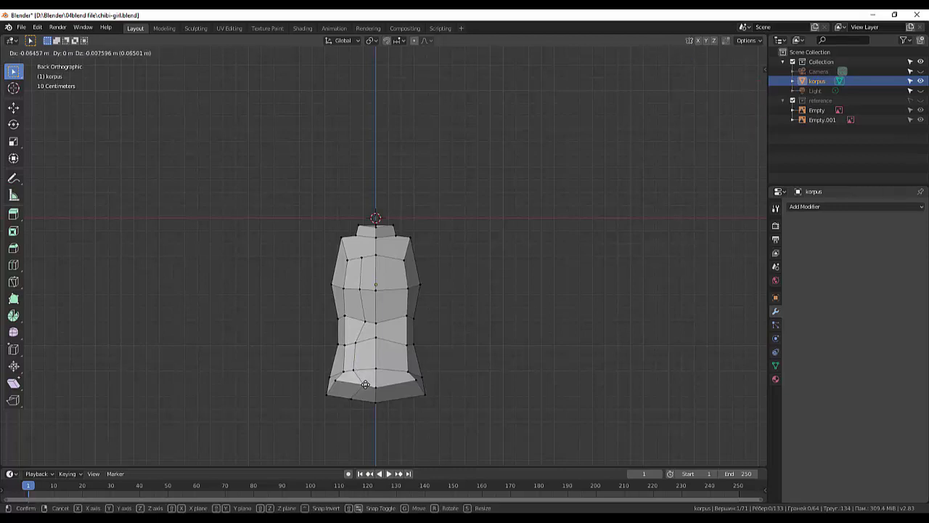
left_click(365, 384)
key("g")
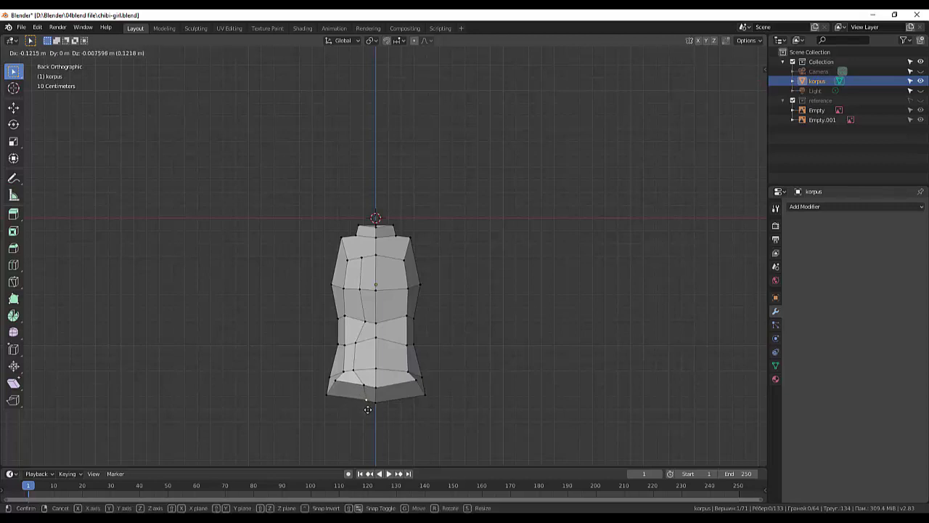
left_click(368, 409)
mouse_move(433, 400)
middle_mouse_down()
mouse_move(576, 372)
mouse_move(591, 386)
mouse_move(629, 382)
mouse_move(630, 392)
mouse_move(409, 398)
mouse_move(427, 309)
middle_mouse_up()
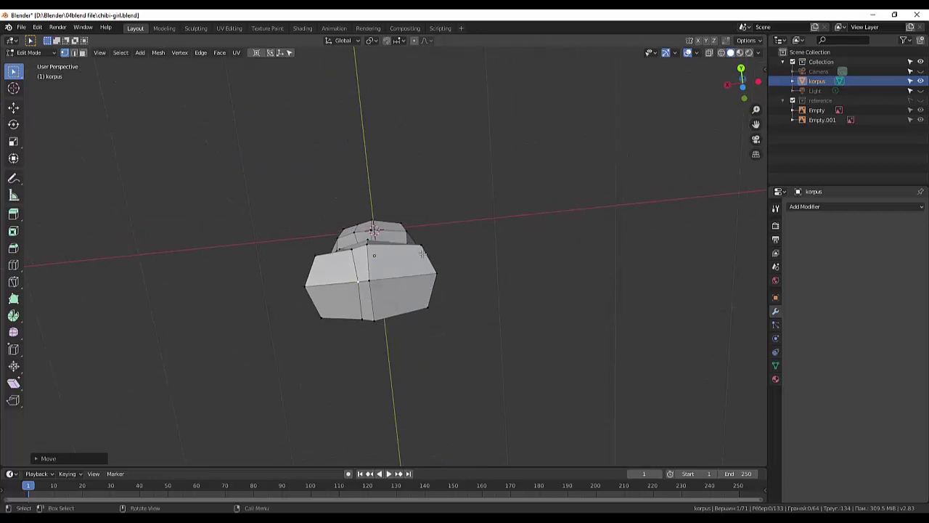
Nudge one bottom-rim vertex at the leg opening to even out the hem
left_click(312, 256)
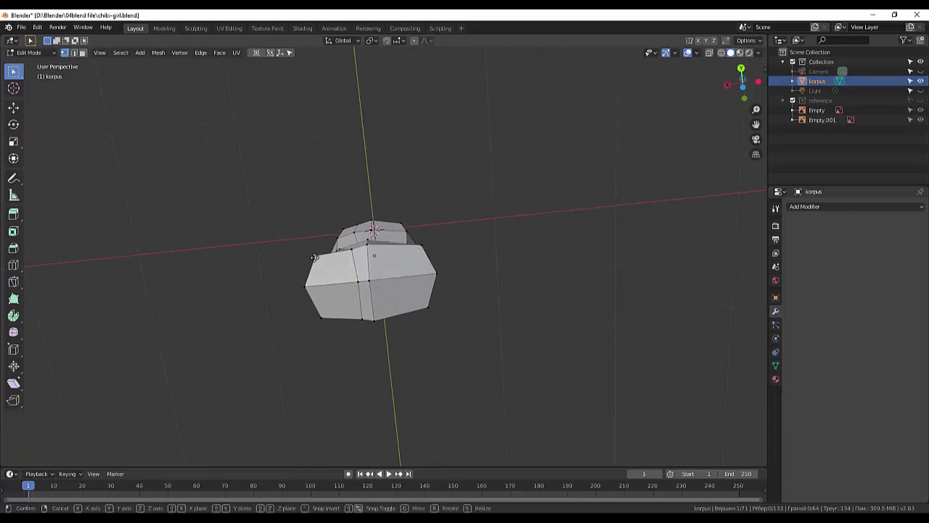
key("g")
left_click(317, 261)
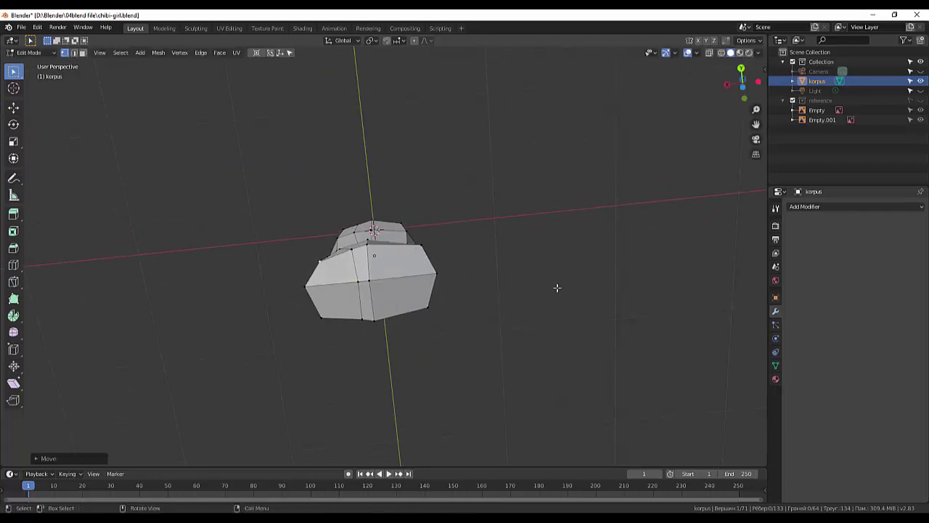
mouse_move(556, 286)
middle_mouse_down()
mouse_move(571, 373)
mouse_move(485, 340)
middle_mouse_up()
Move two upper-chest vertices and raise the collar vertex
left_click(350, 258)
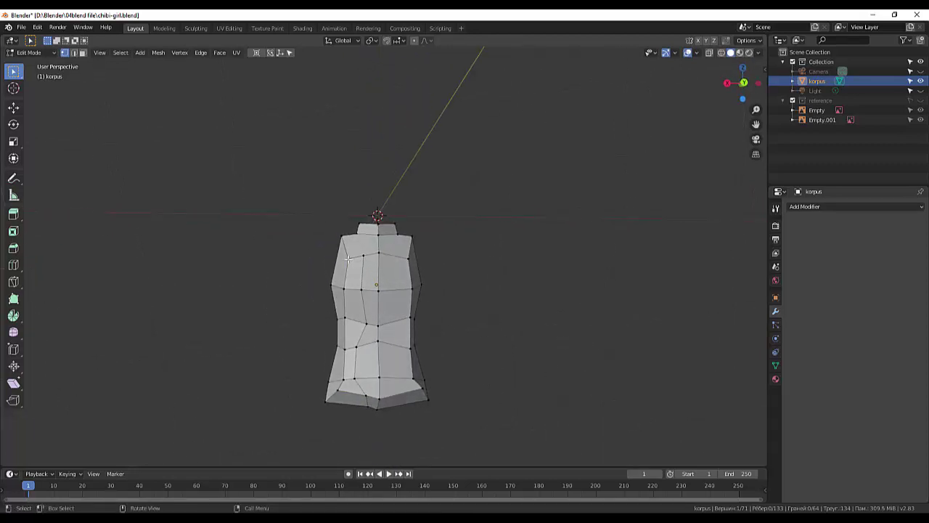
key("g")
left_click(349, 247)
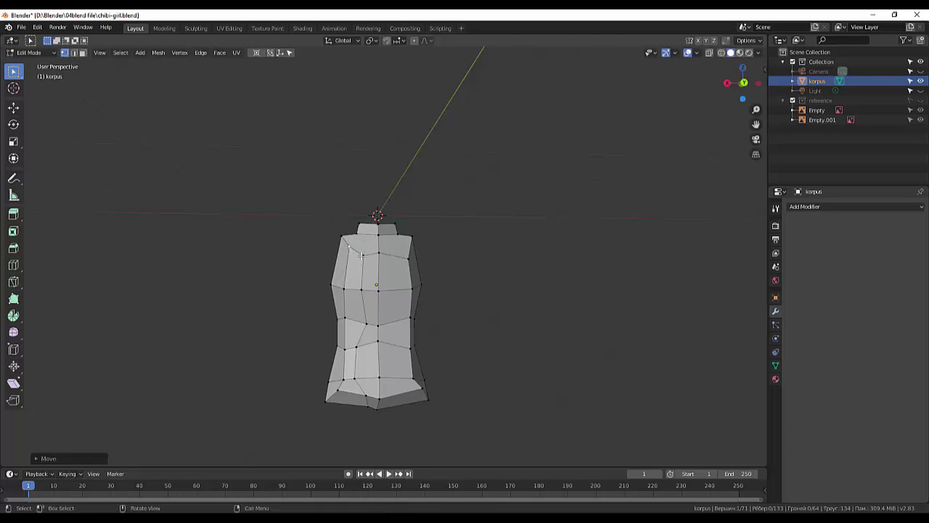
key("g")
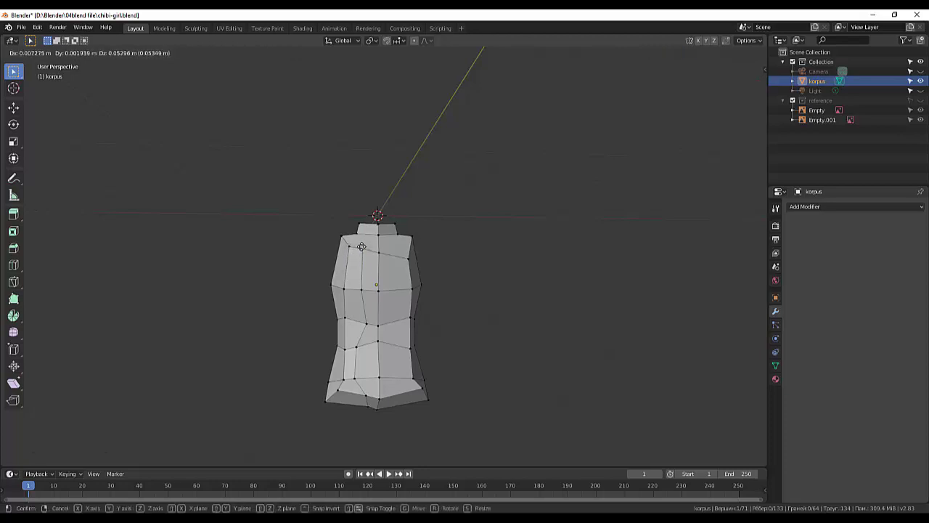
left_click(362, 248)
left_click(379, 254)
key("g")
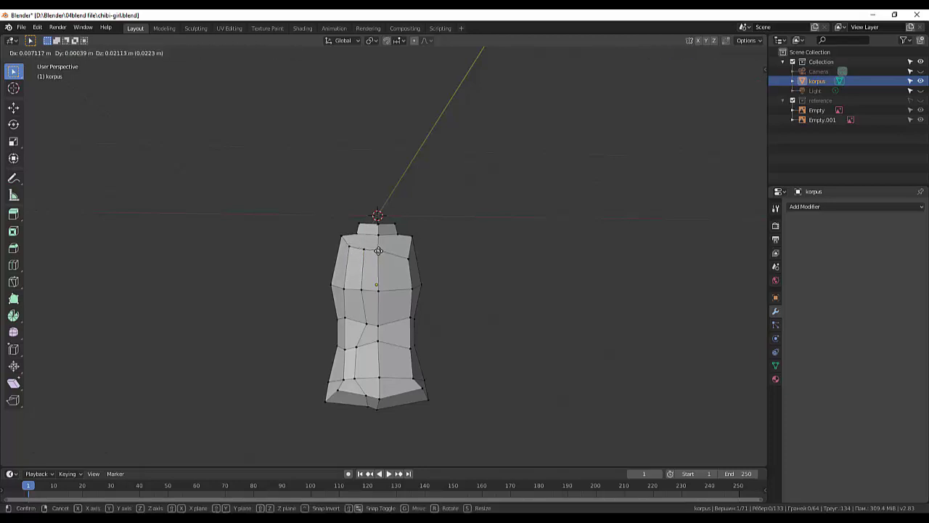
left_click(379, 246)
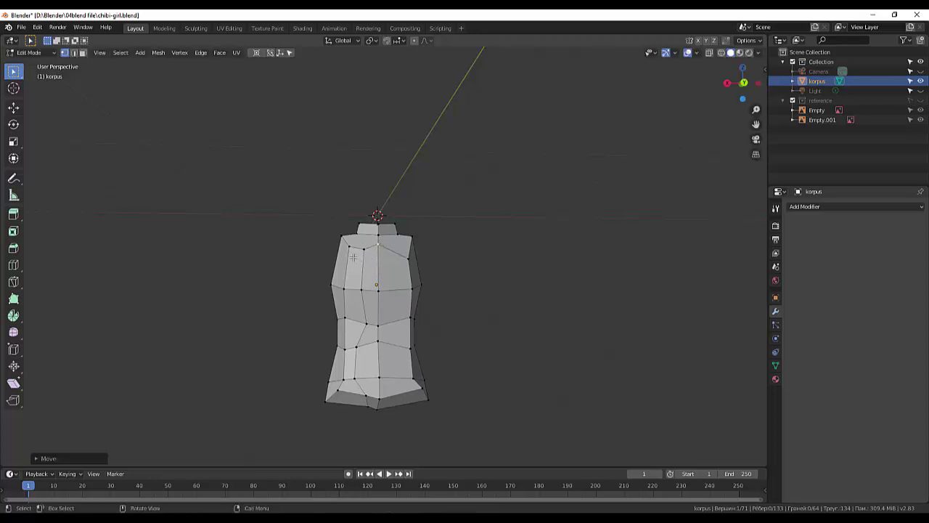
Reposition another chest vertex and the shoulder vertex, then switch to front orthographic view
left_click(361, 251)
key("g")
left_click(363, 249)
left_click(351, 247)
key("g")
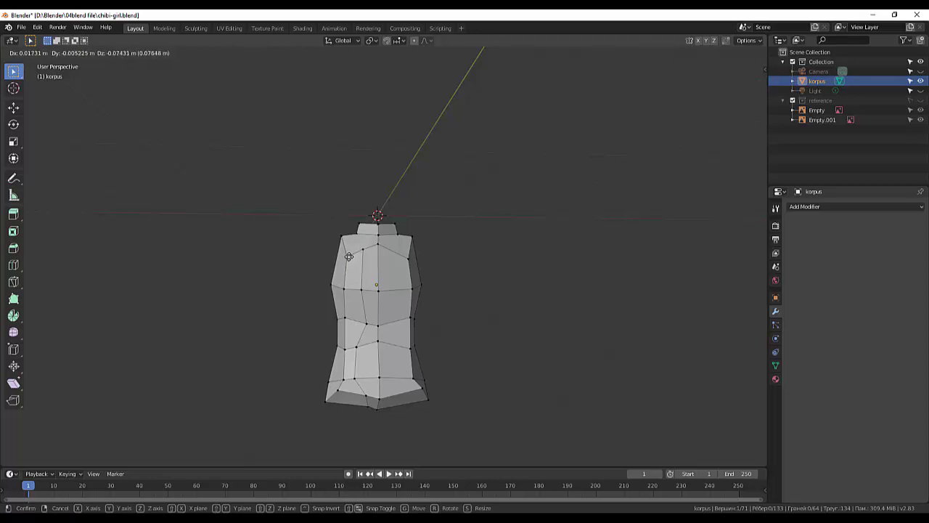
left_click(367, 256)
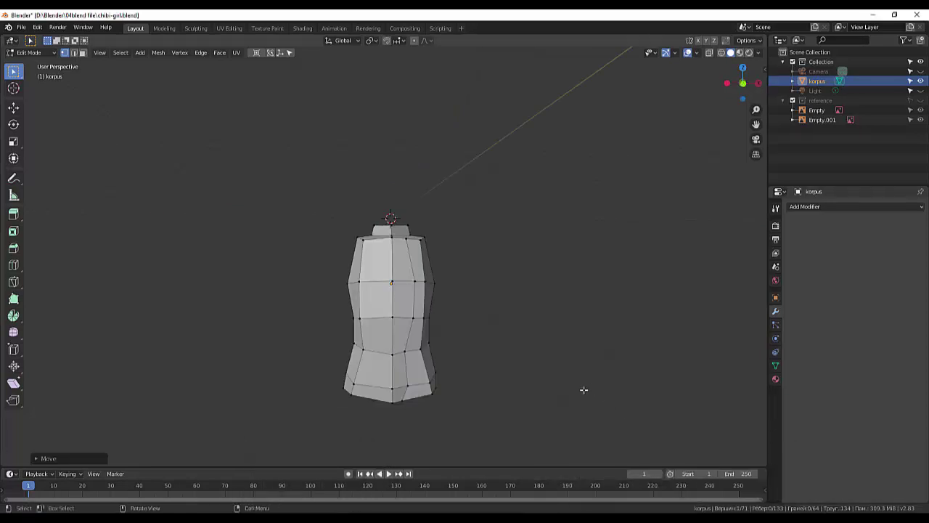
key("KP_8")
key("KP_1")
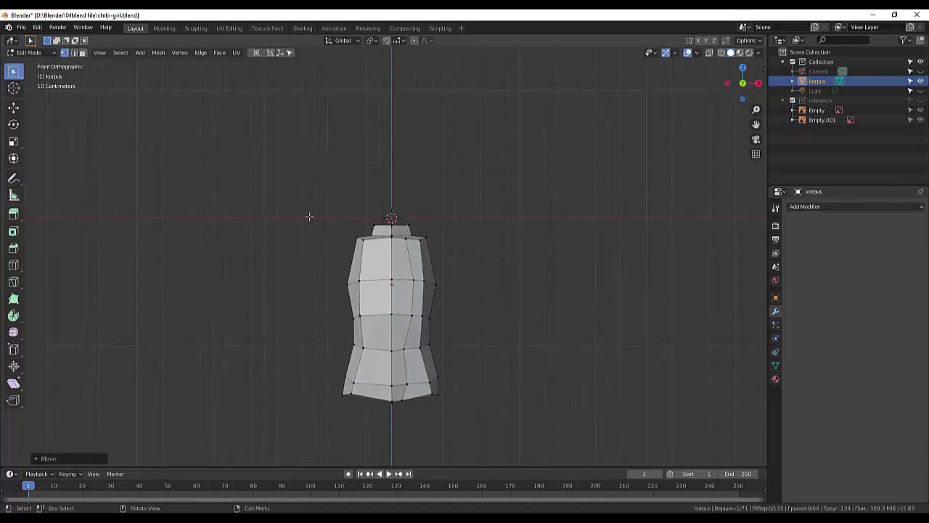
With X-ray on, select all left-side vertices and delete them, leaving 51 vertices
left_click_drag(310, 217, 387, 472)
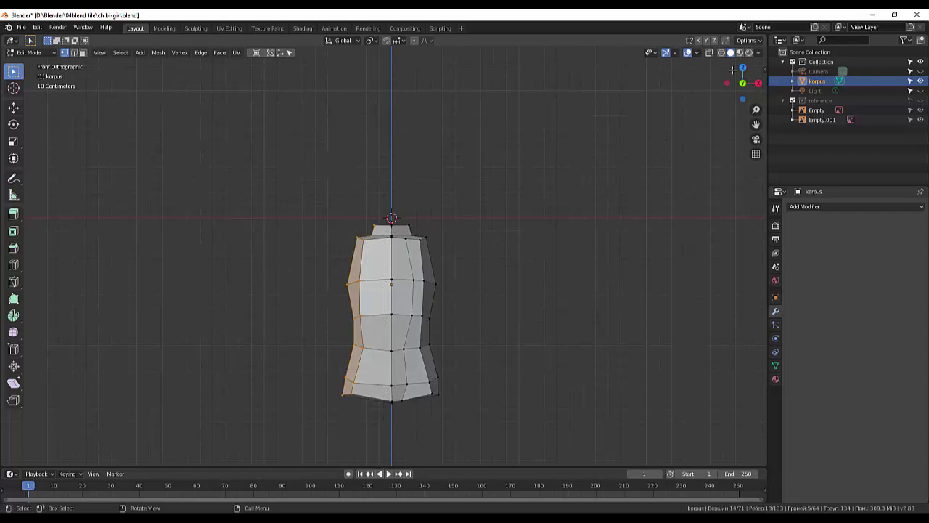
left_click(709, 53)
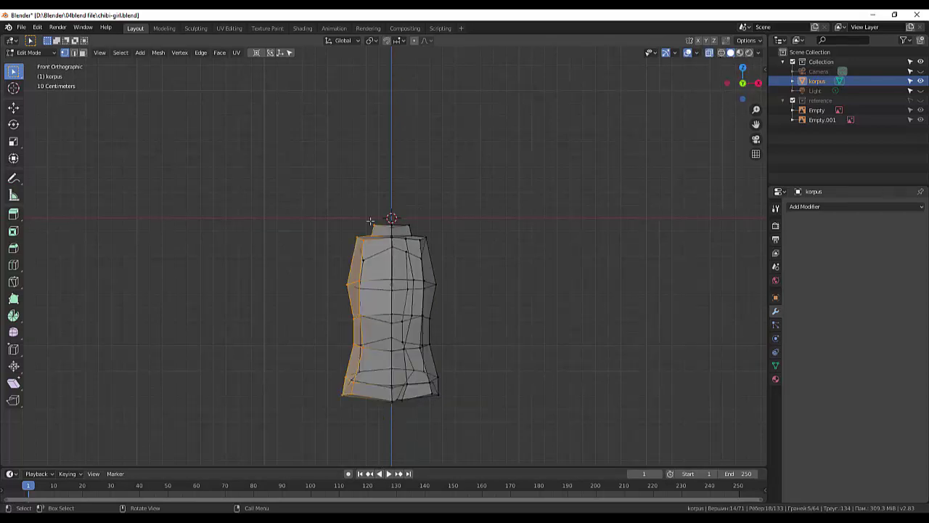
left_click_drag(325, 182, 382, 490)
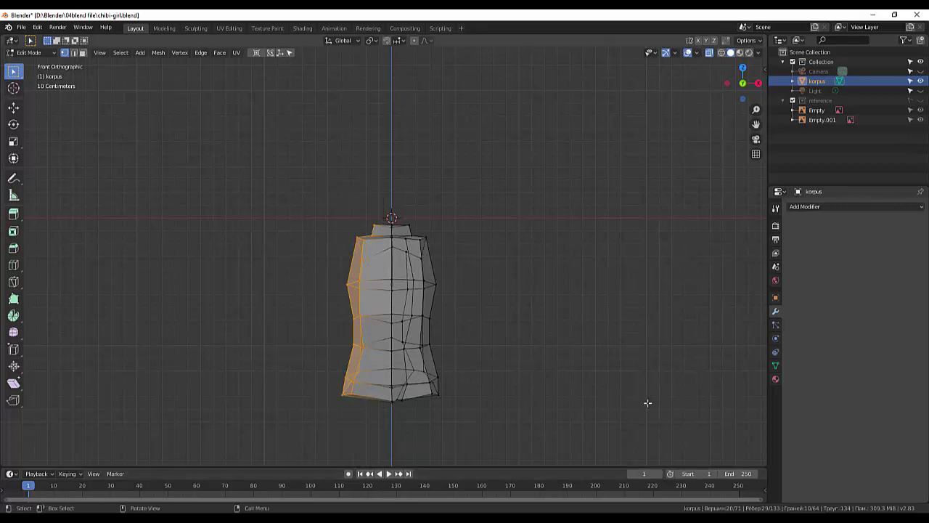
key("x")
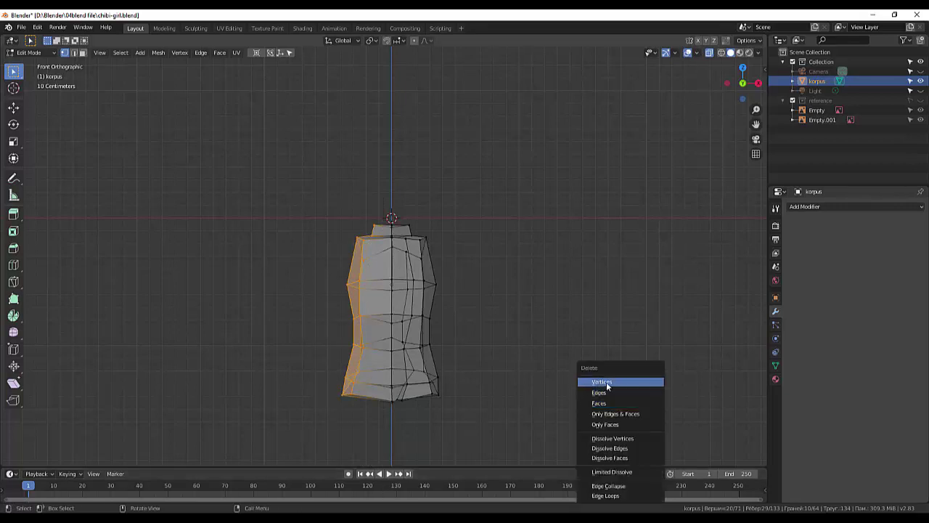
left_click(607, 382)
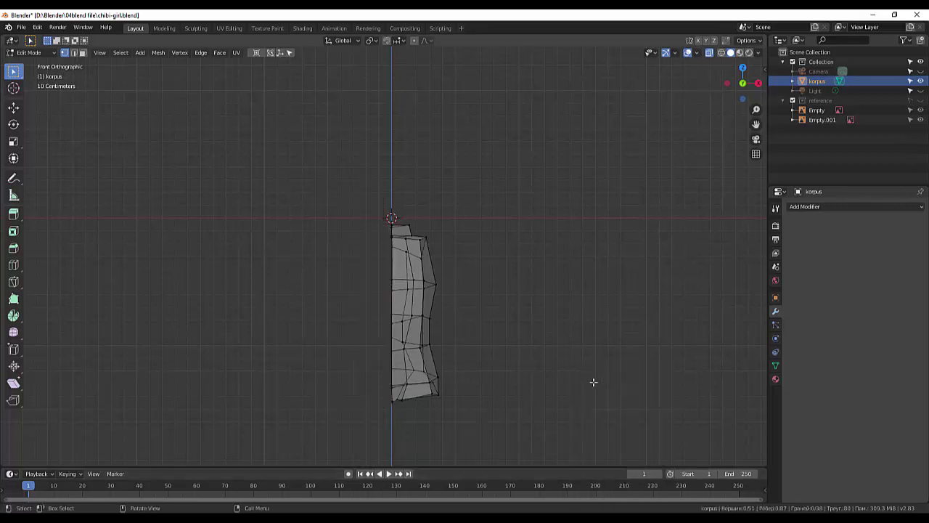
mouse_move(593, 380)
middle_mouse_down()
mouse_move(586, 371)
mouse_move(593, 399)
mouse_move(585, 380)
mouse_move(603, 363)
middle_mouse_up()
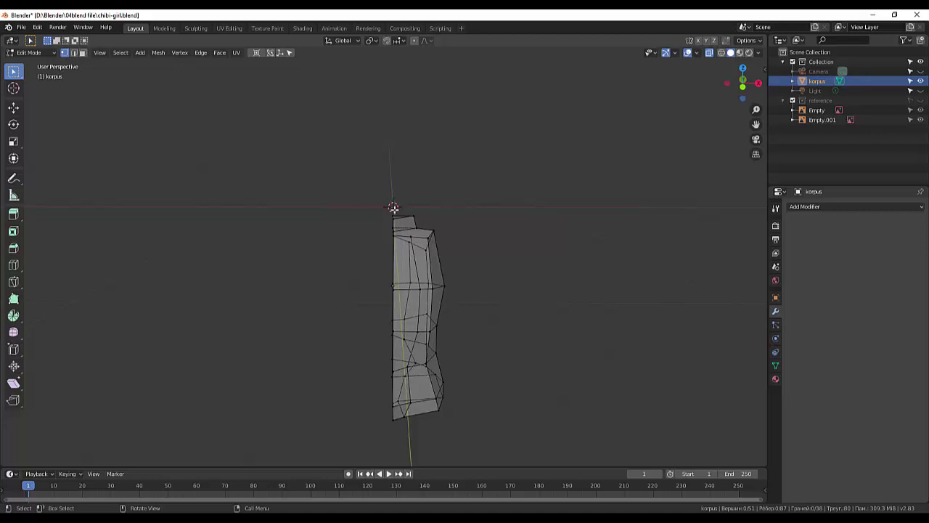
Add an X-axis Mirror modifier with Clipping and on-cage display, then turn X-ray off
left_click(799, 206)
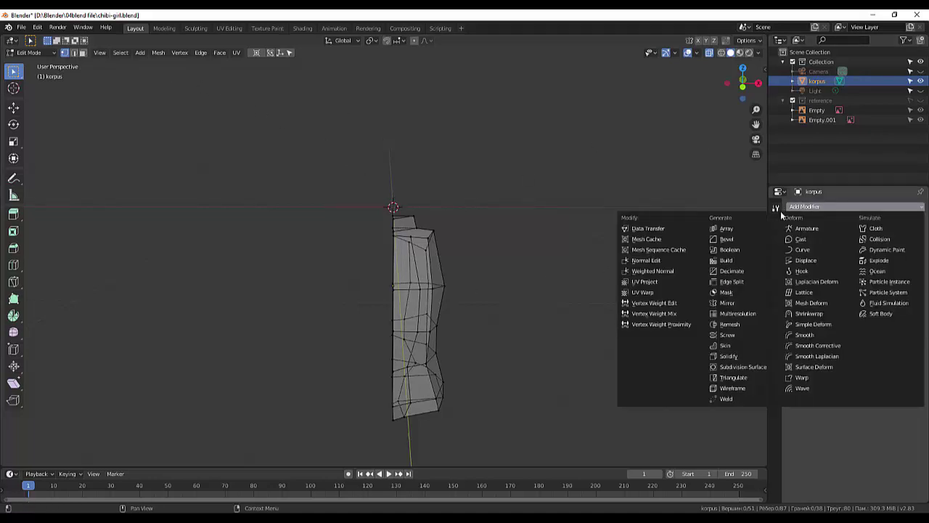
left_click(730, 303)
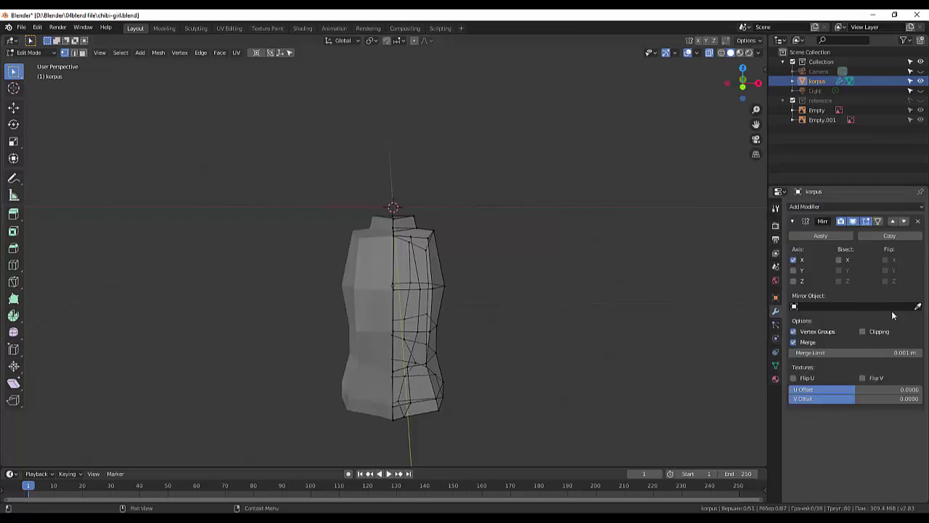
left_click(863, 331)
left_click(876, 221)
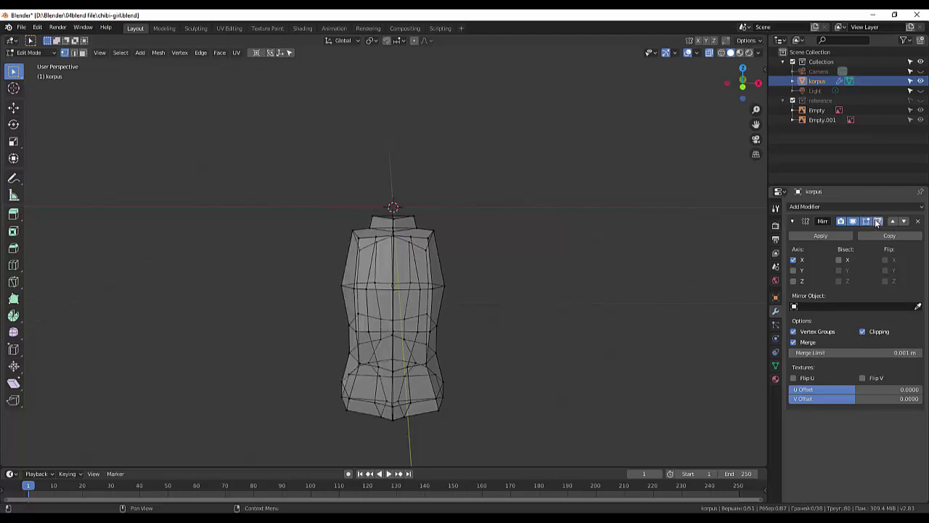
left_click(709, 52)
Move the two selected shoulder vertices, then reposition another nearby vertex
middle_click_drag(590, 275, 458, 286)
left_click(374, 234, "shift")
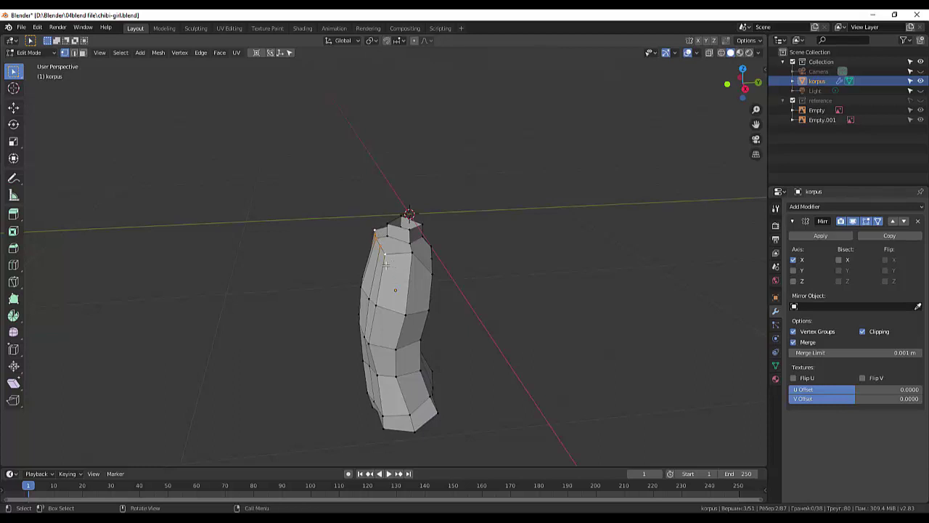
key("g")
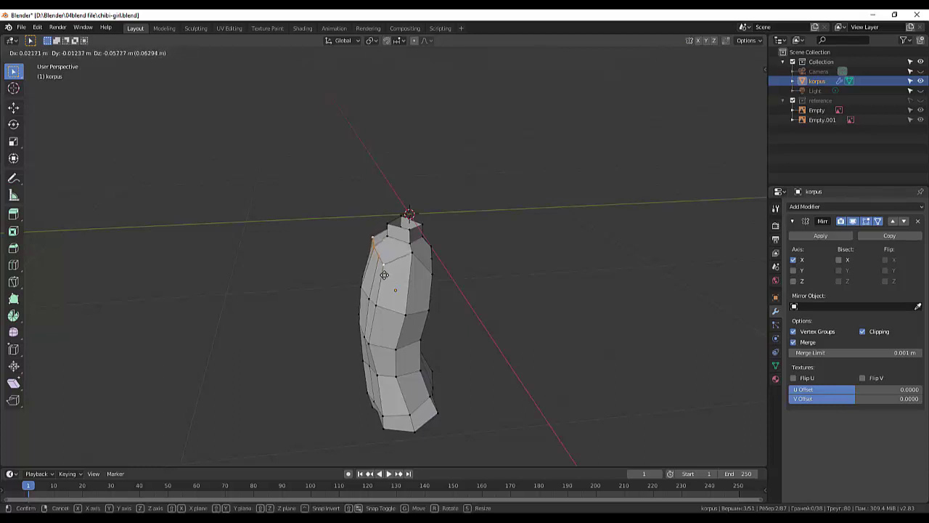
left_click(384, 276)
mouse_move(384, 276)
middle_mouse_down()
mouse_move(477, 281)
mouse_move(412, 267)
middle_mouse_up()
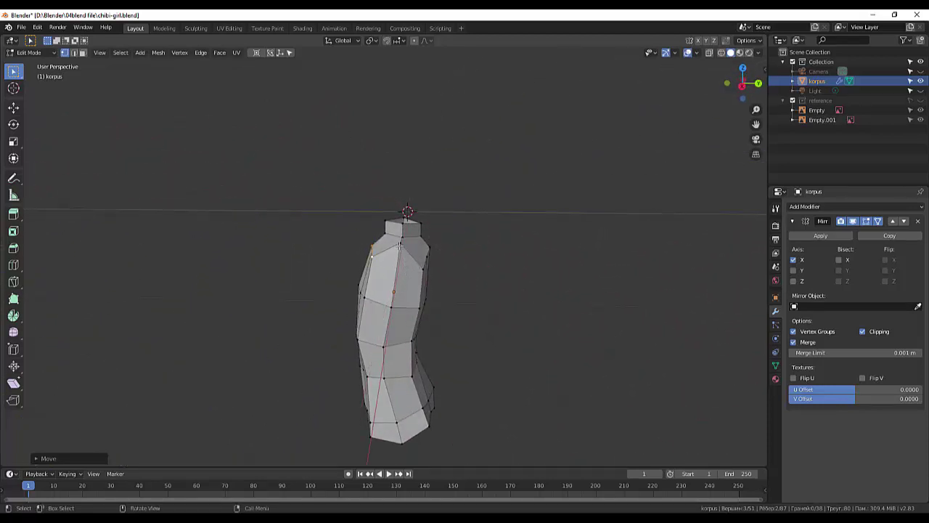
left_click(405, 254)
key("g")
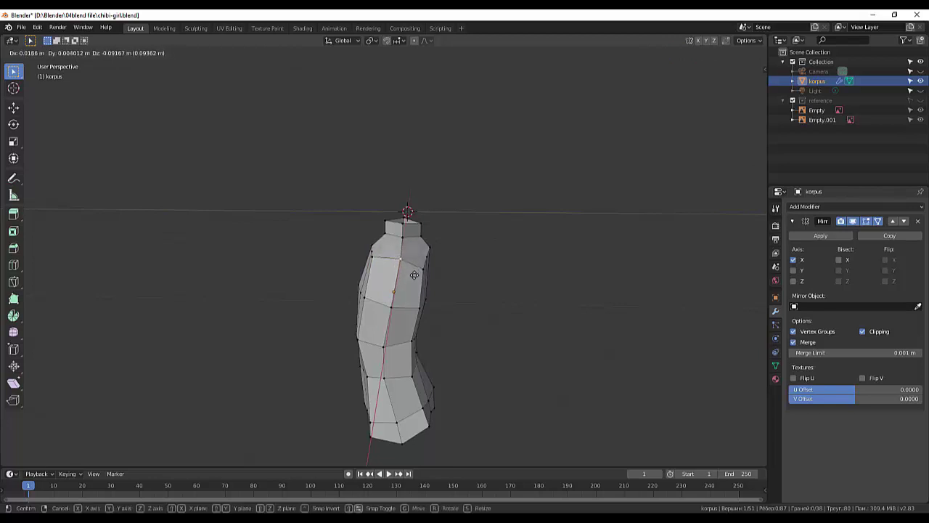
left_click(414, 273)
Raise the shoulder edge loop slightly and select the side chest vertices
mouse_move(495, 261)
middle_mouse_down()
mouse_move(609, 252)
mouse_move(592, 251)
middle_mouse_up()
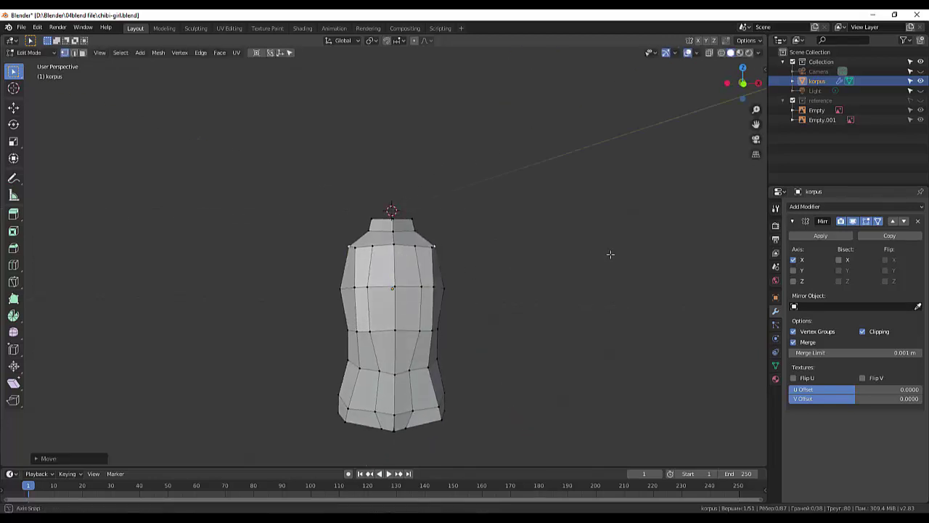
key("g")
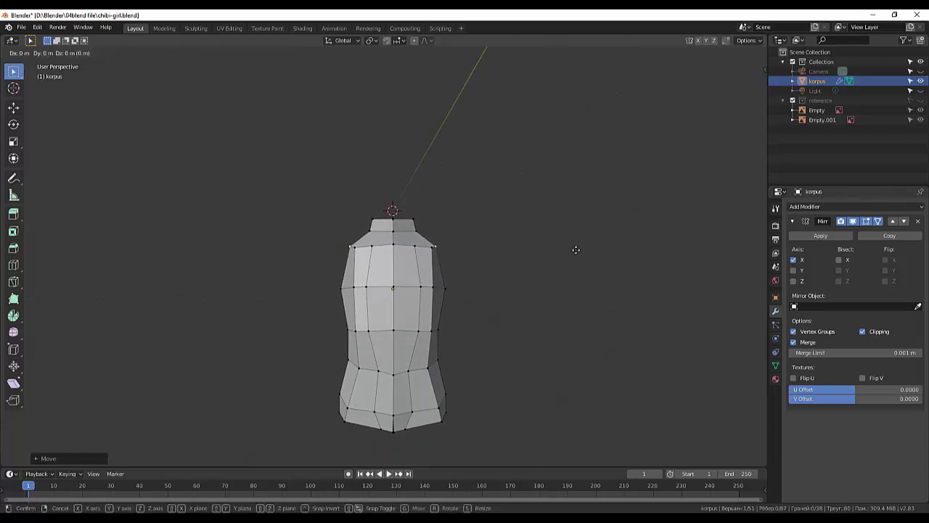
left_click(575, 248)
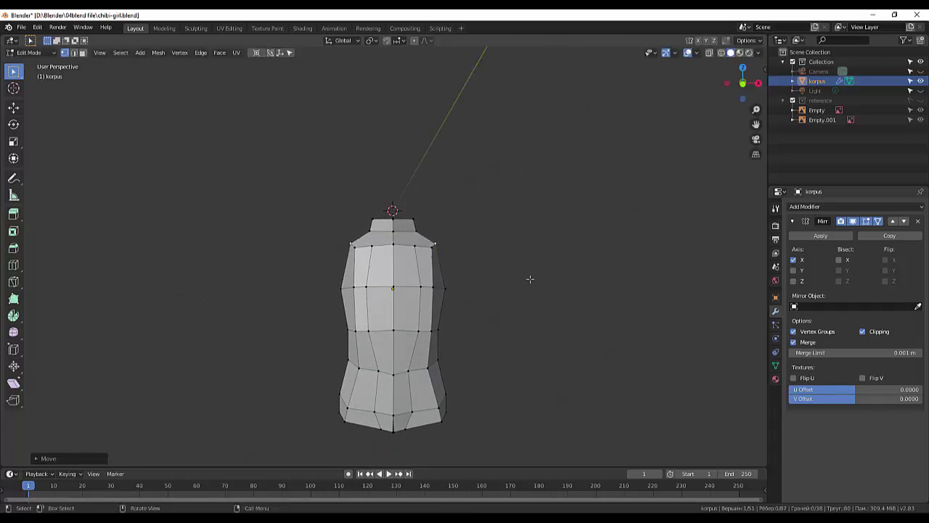
left_click(442, 289)
left_click(340, 288, "shift")
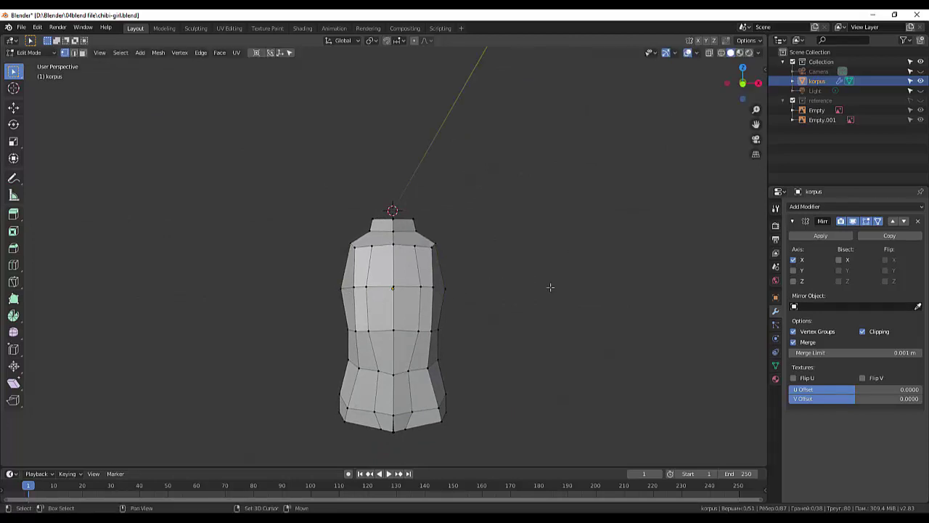
left_click(445, 289)
Shift the selected edge vertices, then nudge a side-chest vertex and a front-chest vertex
mouse_move(537, 290)
middle_mouse_down()
mouse_move(423, 309)
mouse_move(445, 305)
middle_mouse_up()
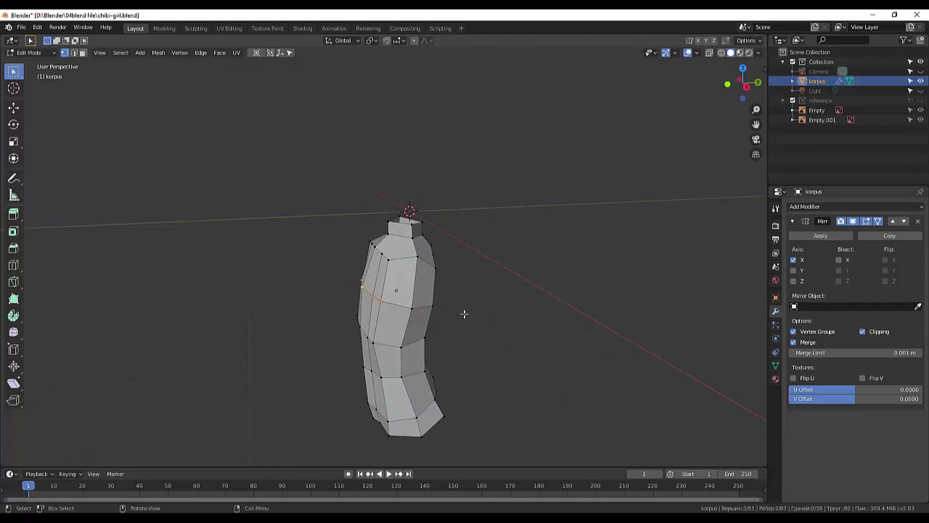
key("g")
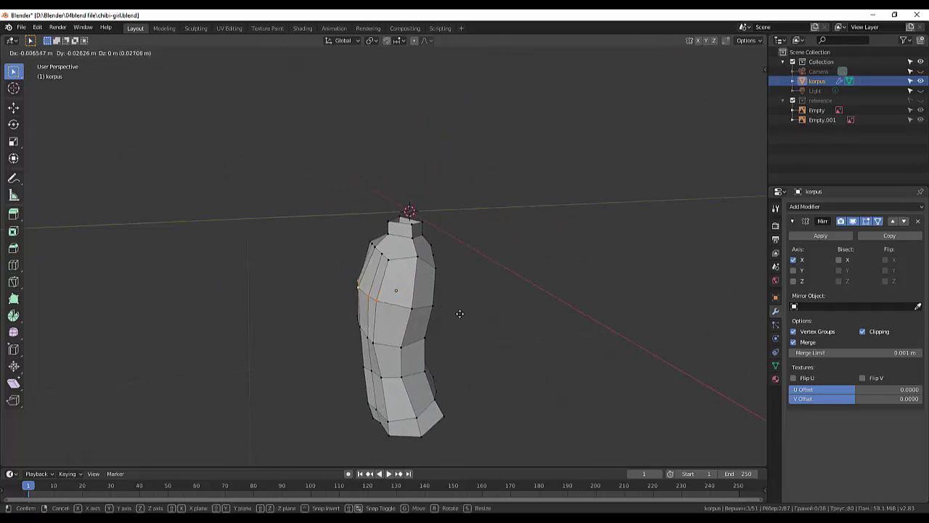
left_click(458, 313)
middle_click_drag(485, 307, 438, 297)
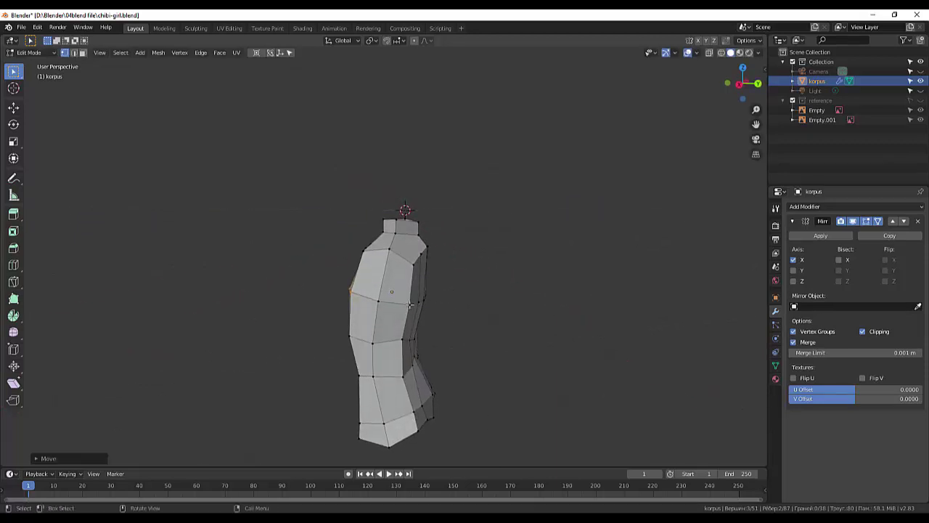
left_click(410, 305)
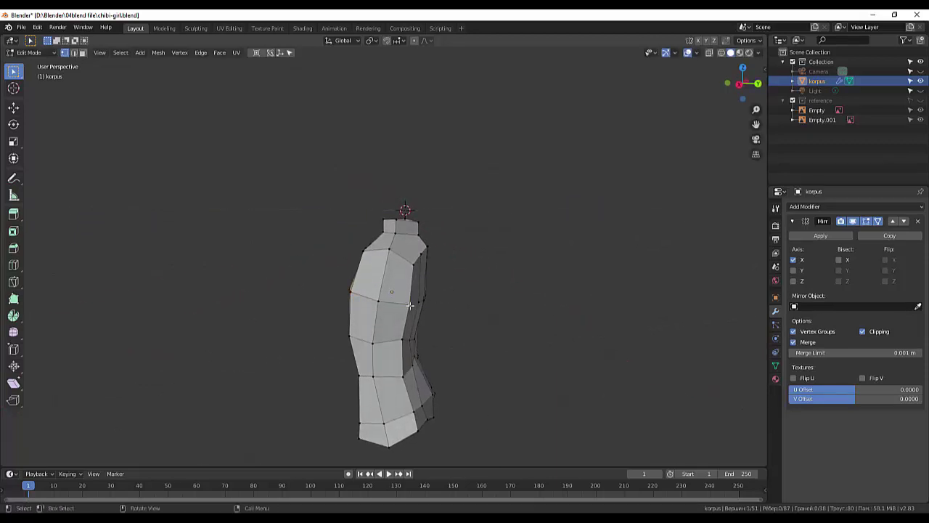
key("g")
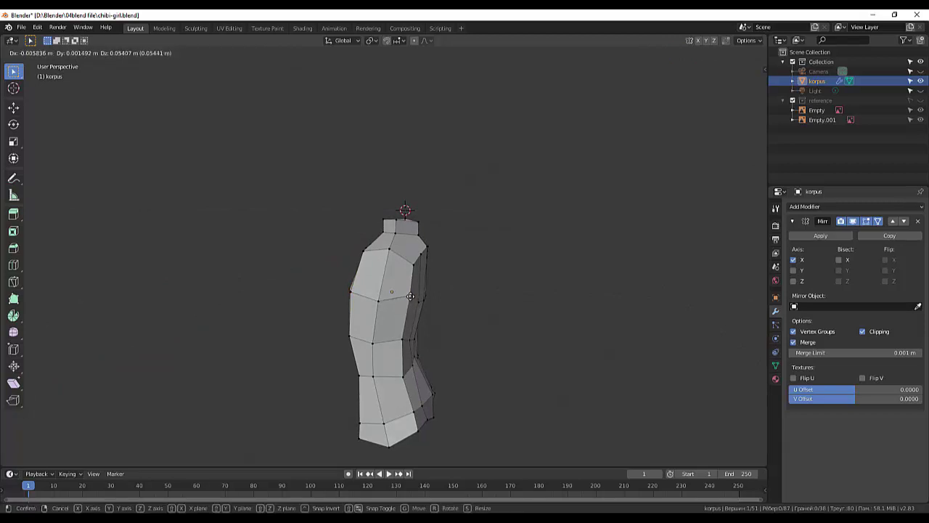
left_click(410, 297)
left_click(355, 288)
key("g")
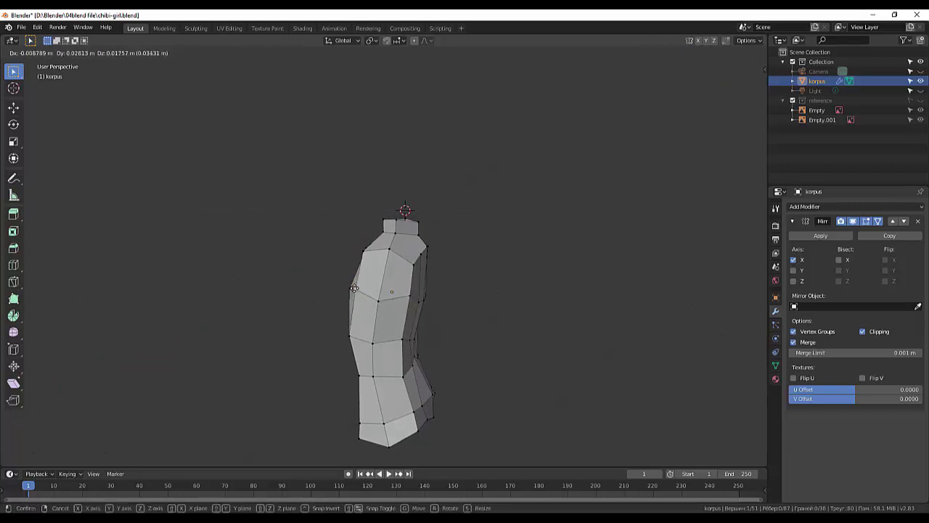
left_click(353, 287)
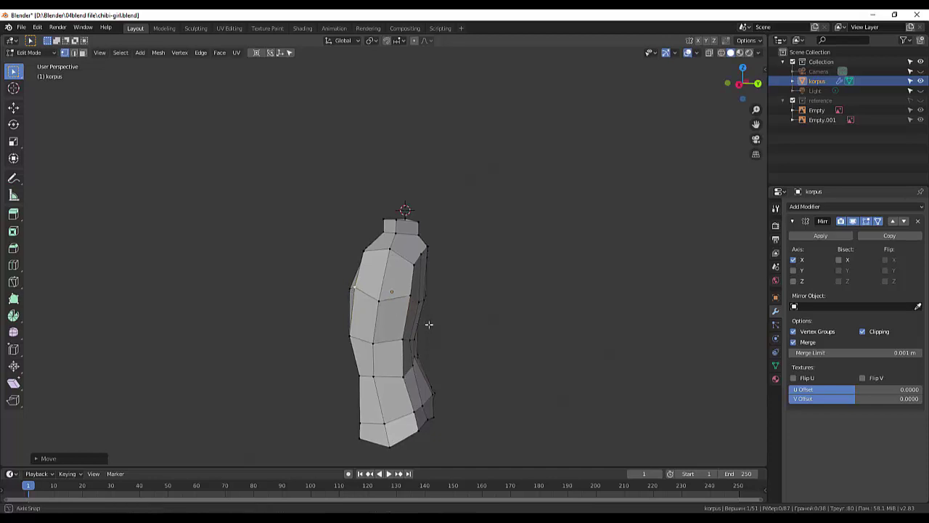
From above, move a pair of neighbouring edge vertices together by about 0.011 m
mouse_move(429, 321)
middle_mouse_down()
mouse_move(473, 274)
mouse_move(479, 249)
mouse_move(408, 230)
middle_mouse_up()
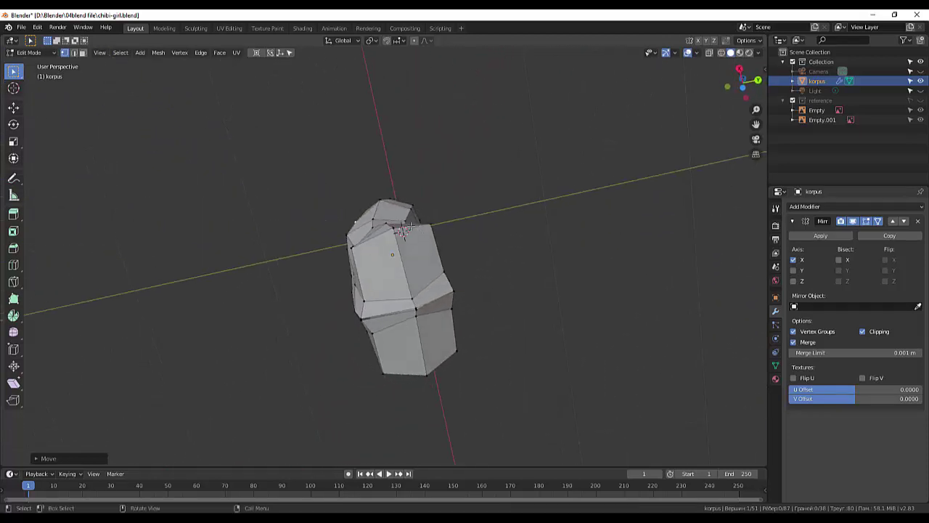
left_click(398, 230)
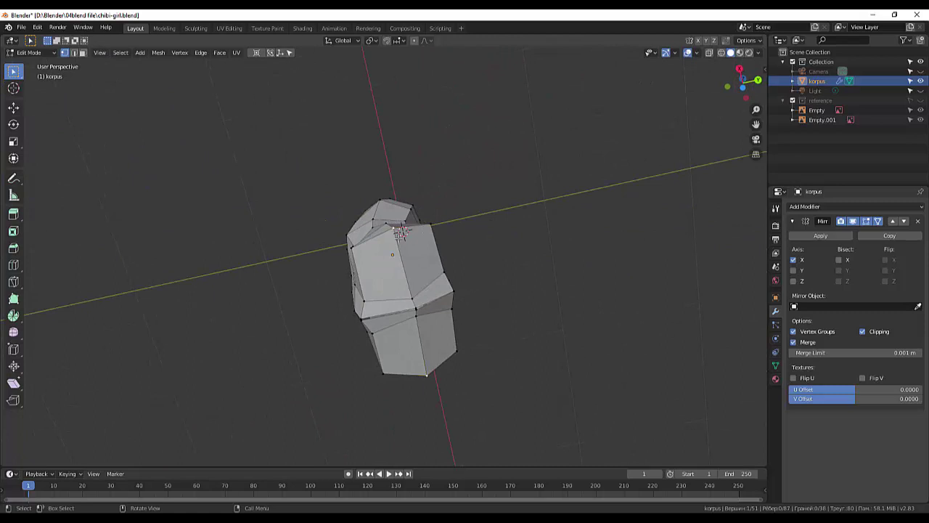
left_click(412, 295, "shift")
key("g")
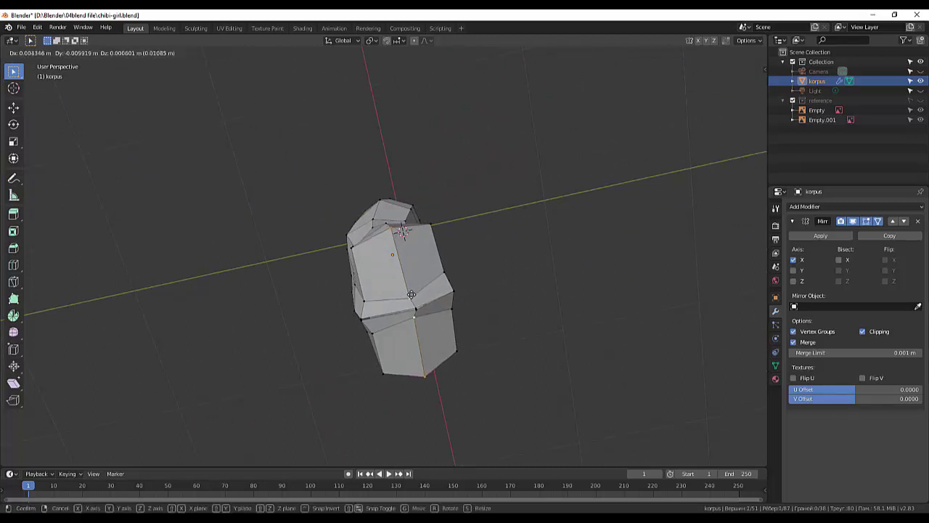
left_click(403, 231)
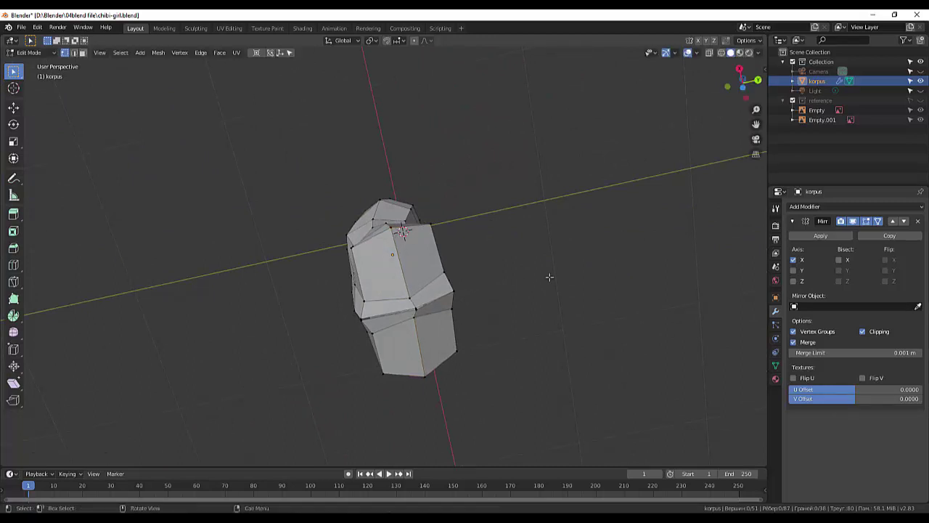
mouse_move(550, 277)
middle_mouse_down()
mouse_move(608, 371)
mouse_move(577, 351)
middle_mouse_up()
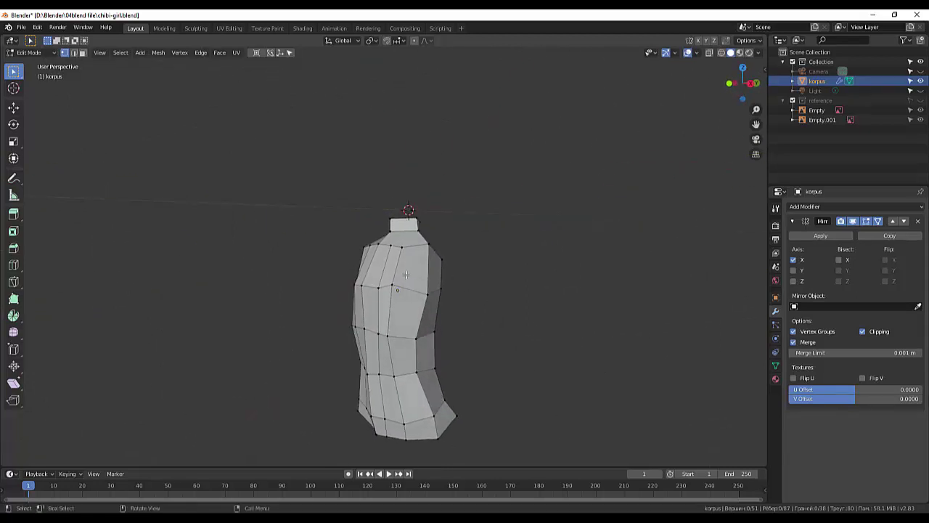
In face select, pick the neck, upper-side and bottom faces and delete them, leaving 33 faces
left_click(82, 52)
left_click(410, 274)
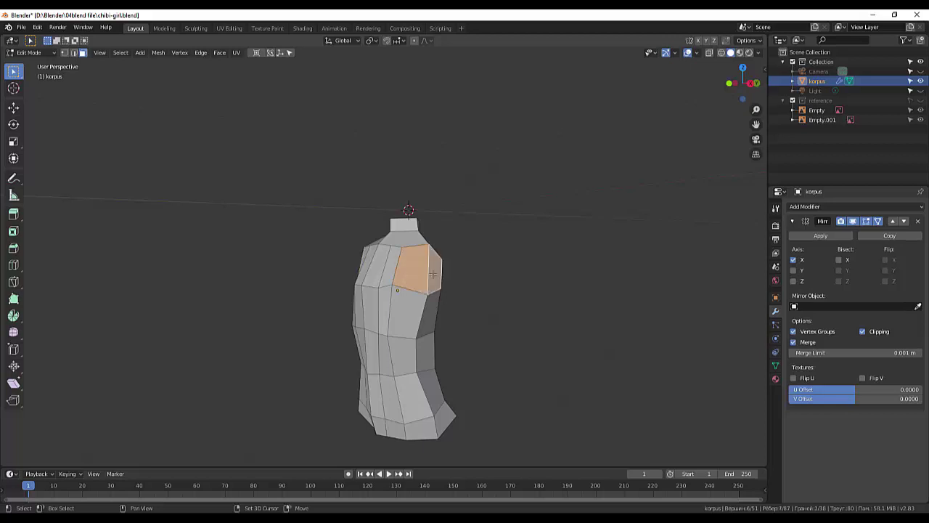
mouse_move(469, 321)
middle_mouse_down()
mouse_move(456, 275)
mouse_move(448, 296)
middle_mouse_up()
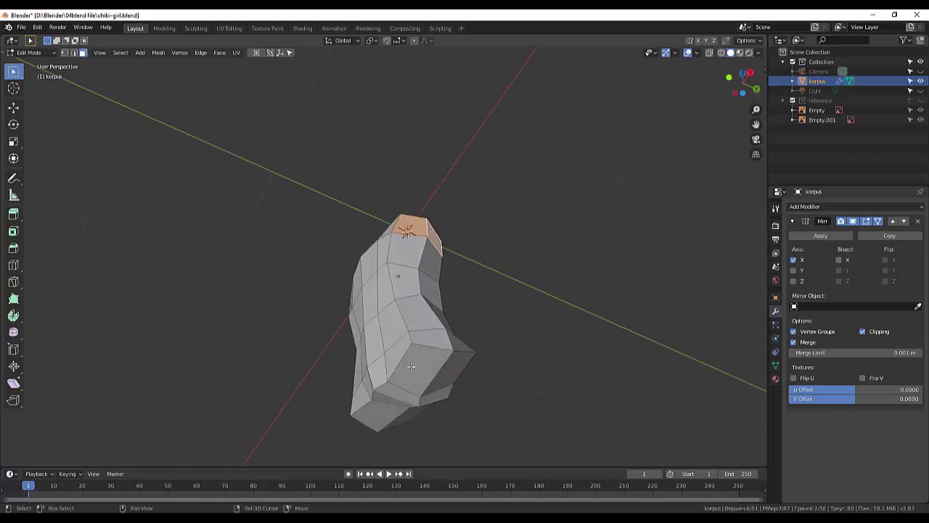
left_click(411, 369, "shift")
left_click(445, 374, "shift")
mouse_move(528, 353)
middle_mouse_down()
mouse_move(559, 398)
mouse_move(588, 365)
mouse_move(607, 307)
mouse_move(550, 363)
mouse_move(592, 376)
middle_mouse_up()
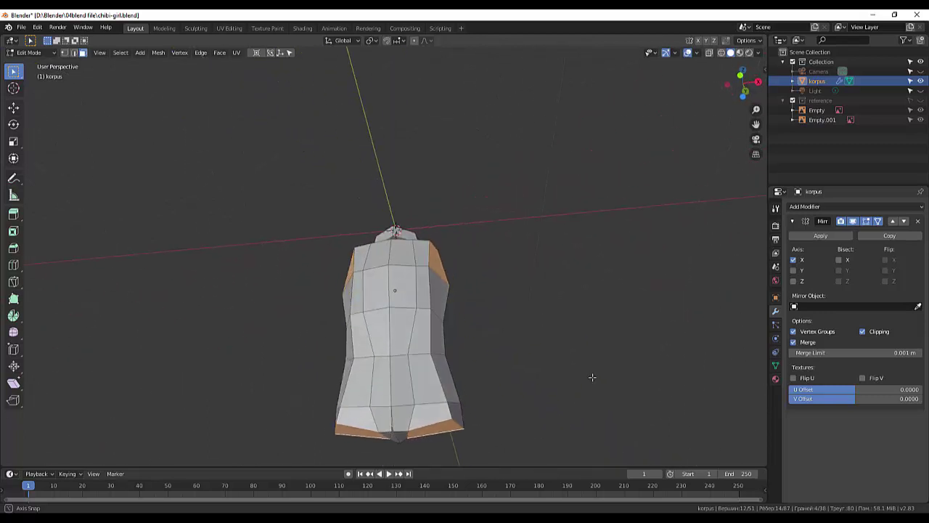
left_click(438, 417, "shift")
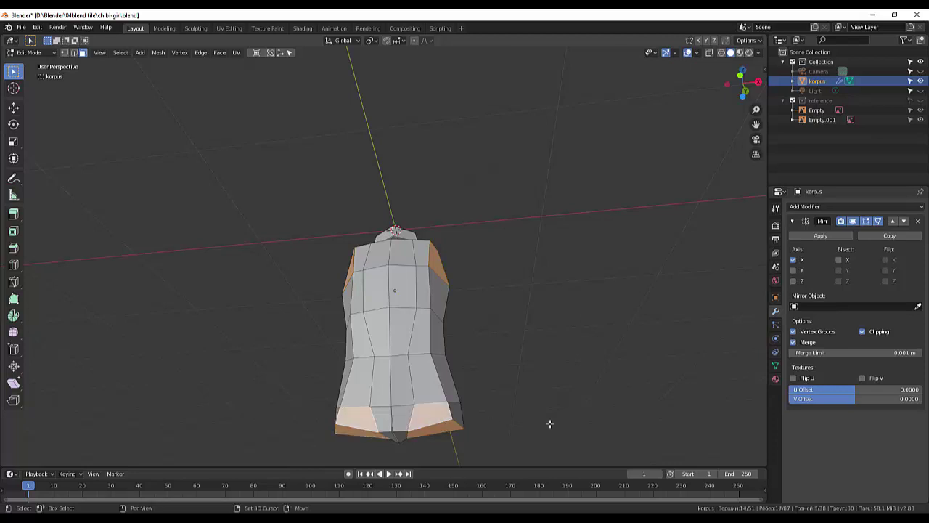
mouse_move(600, 405)
middle_mouse_down()
mouse_move(516, 400)
mouse_move(611, 369)
mouse_move(599, 420)
mouse_move(587, 388)
mouse_move(603, 398)
middle_mouse_up()
key("x")
left_click(491, 405)
Pull the lower front flap's three bottom vertices down and across about 0.025 m
scroll(551, 410, "up", 2)
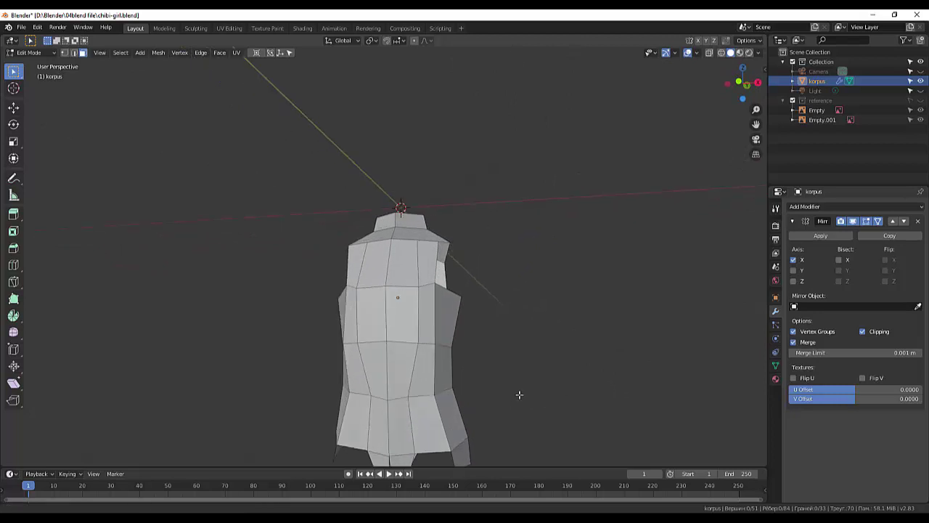
middle_click_drag(519, 394, 556, 280, "shift")
scroll(501, 348, "up", 2)
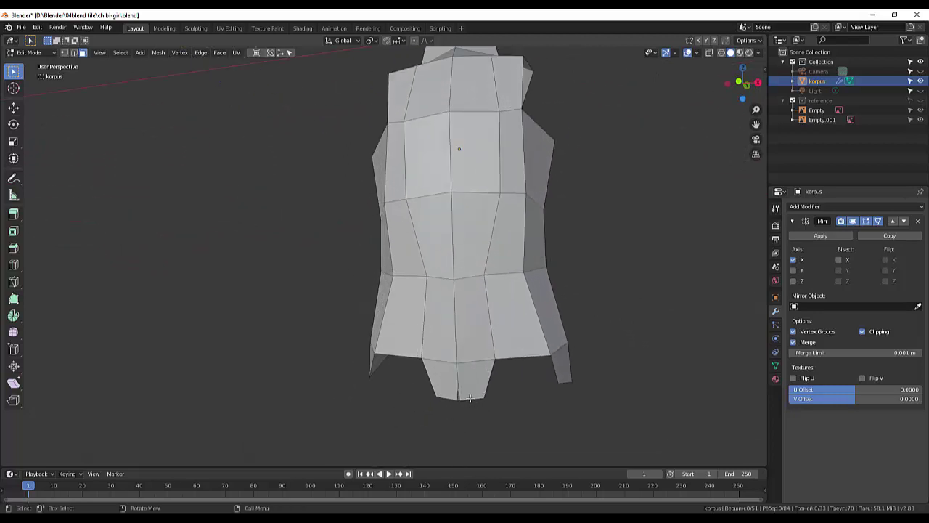
left_click(470, 398)
left_click(65, 53)
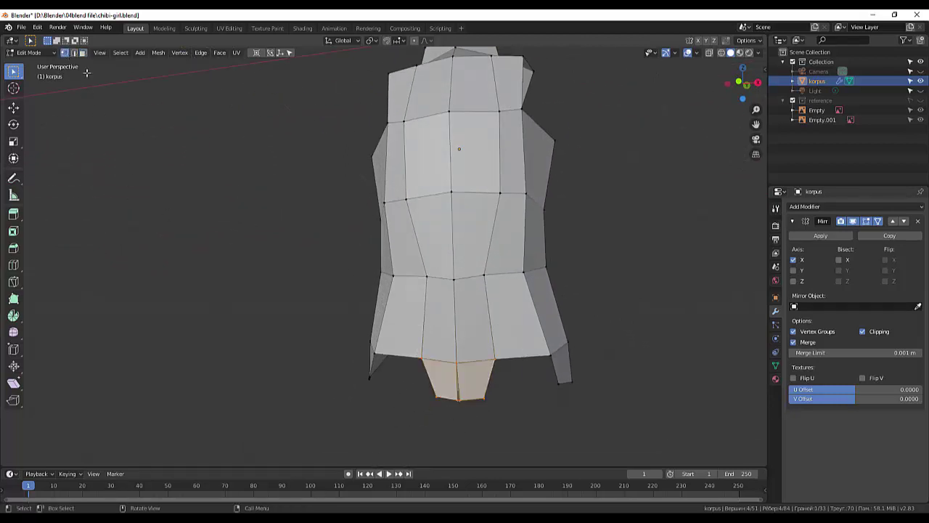
left_click(460, 399, "shift")
key("g")
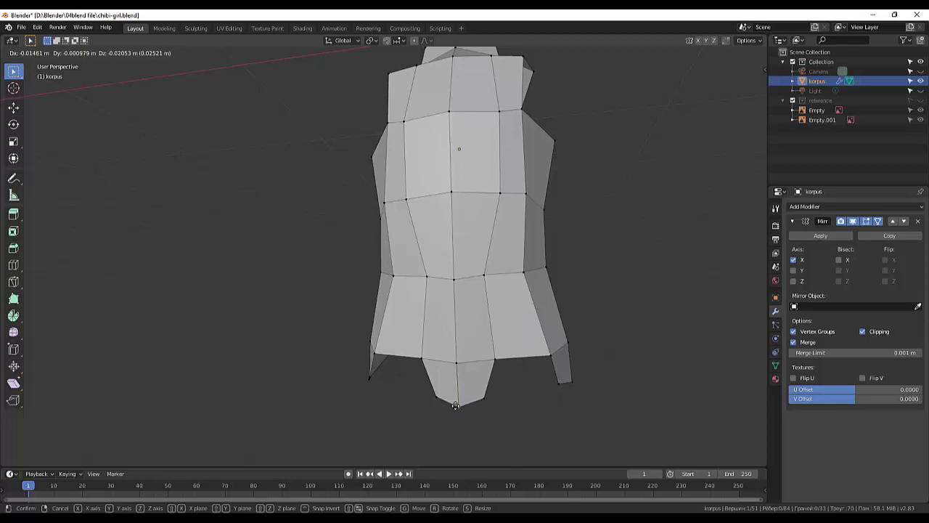
left_click(455, 405)
mouse_move(587, 405)
middle_mouse_down()
mouse_move(545, 411)
mouse_move(480, 399)
mouse_move(338, 417)
mouse_move(470, 403)
middle_mouse_up()
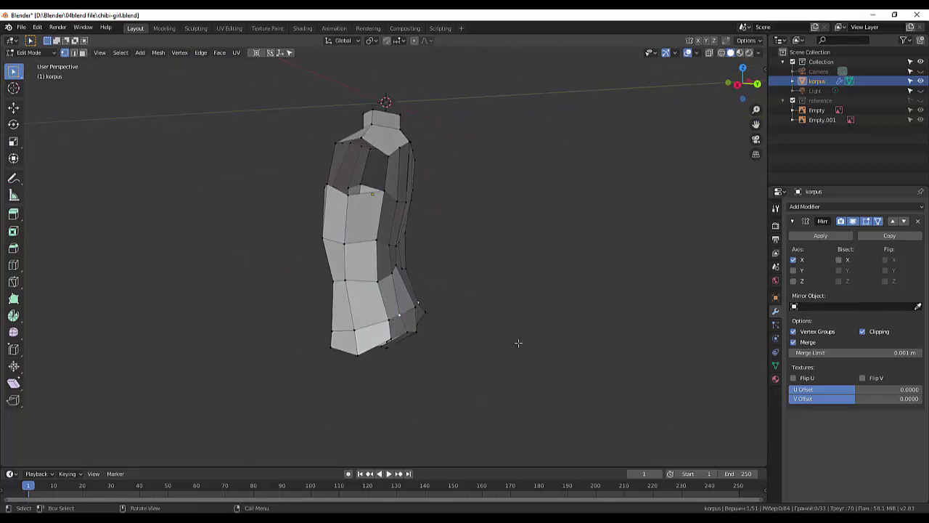
Move the selected lower side vertices to smooth the side profile
key("g")
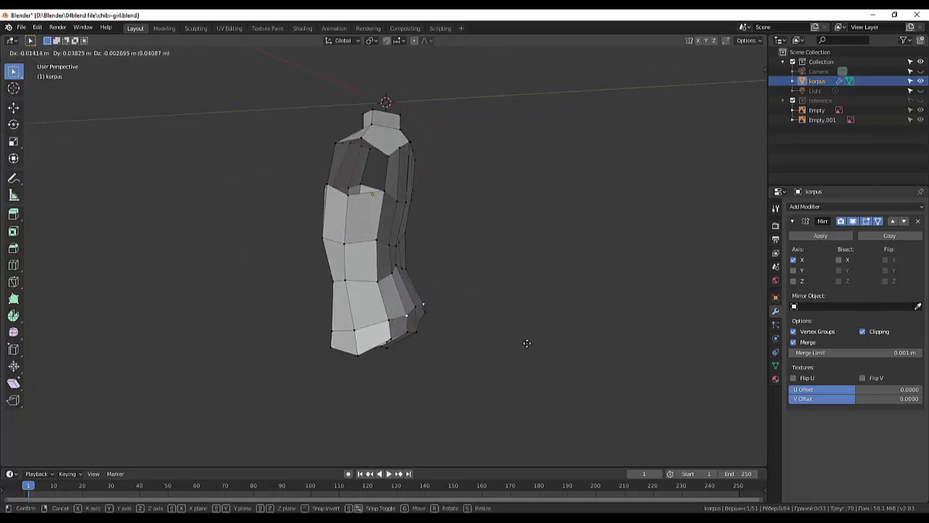
left_click(525, 342)
middle_click_drag(535, 338, 429, 327)
middle_click_drag(489, 349, 333, 313)
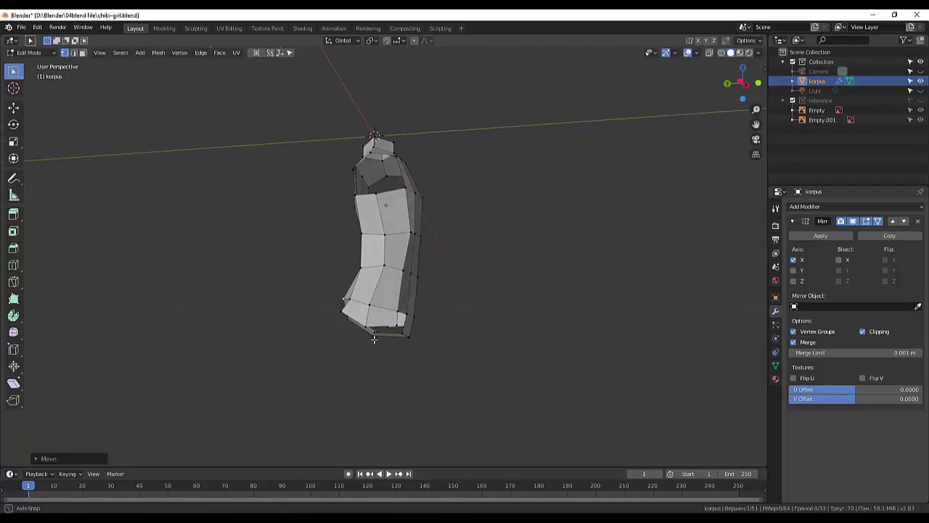
Lower two more bottom-edge vertices, one about 0.039 m down and along Y
left_click(344, 311)
key("g")
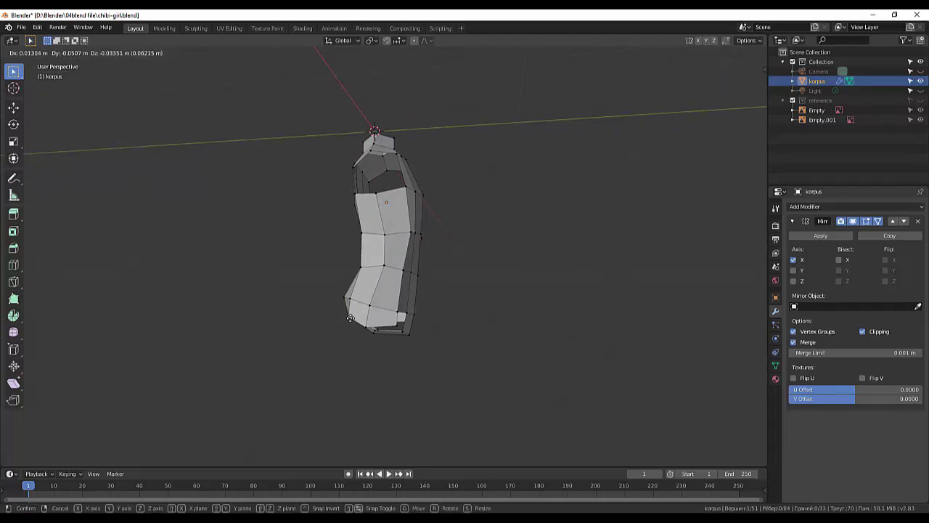
left_click(350, 318)
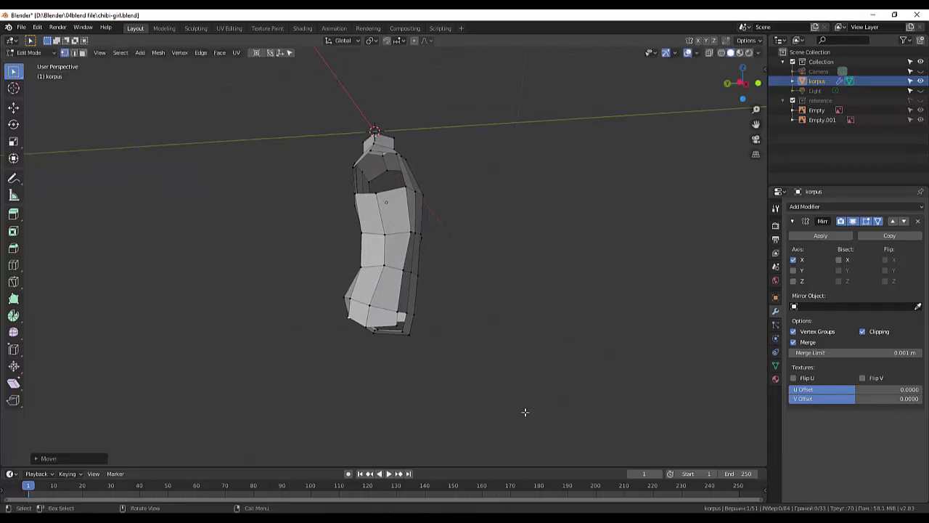
left_click(392, 326)
key("g")
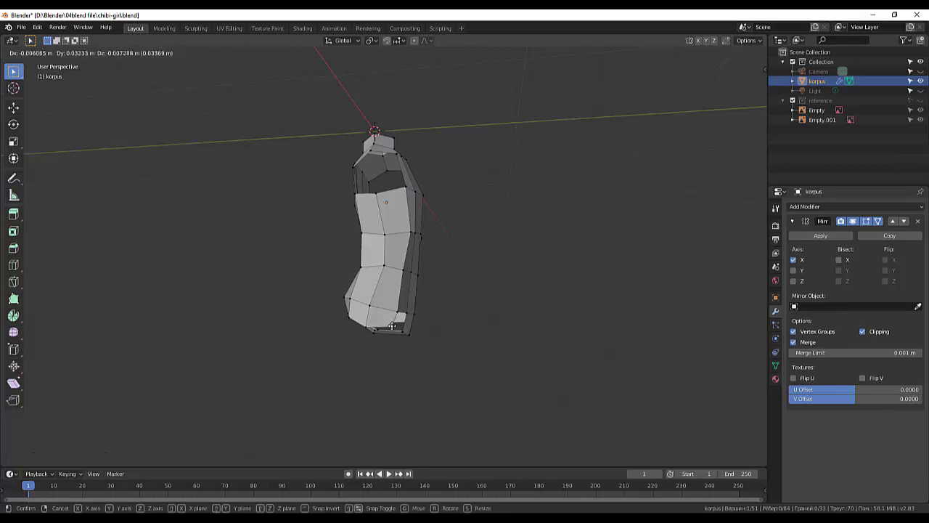
left_click(392, 326)
mouse_move(500, 359)
middle_mouse_down()
mouse_move(459, 305)
mouse_move(460, 320)
middle_mouse_up()
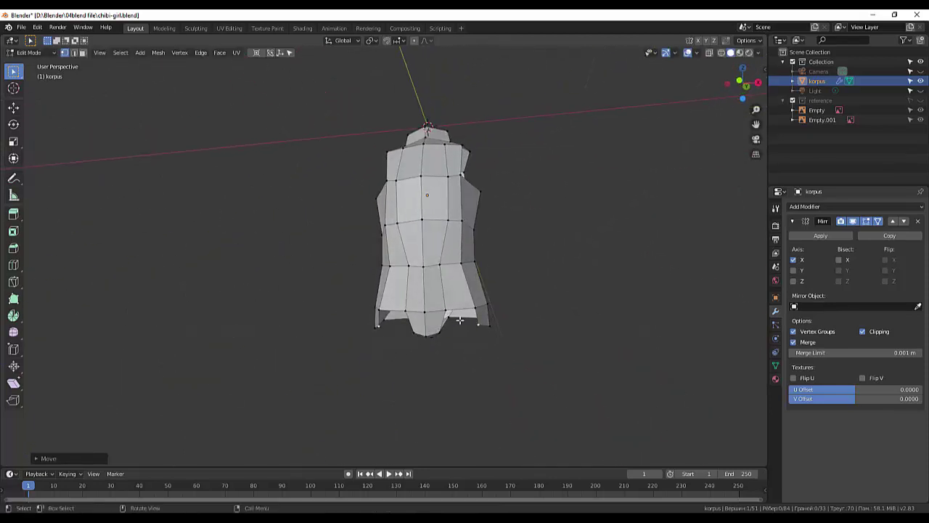
mouse_move(447, 349)
middle_mouse_down()
mouse_move(400, 379)
mouse_move(404, 351)
mouse_move(416, 364)
middle_mouse_up()
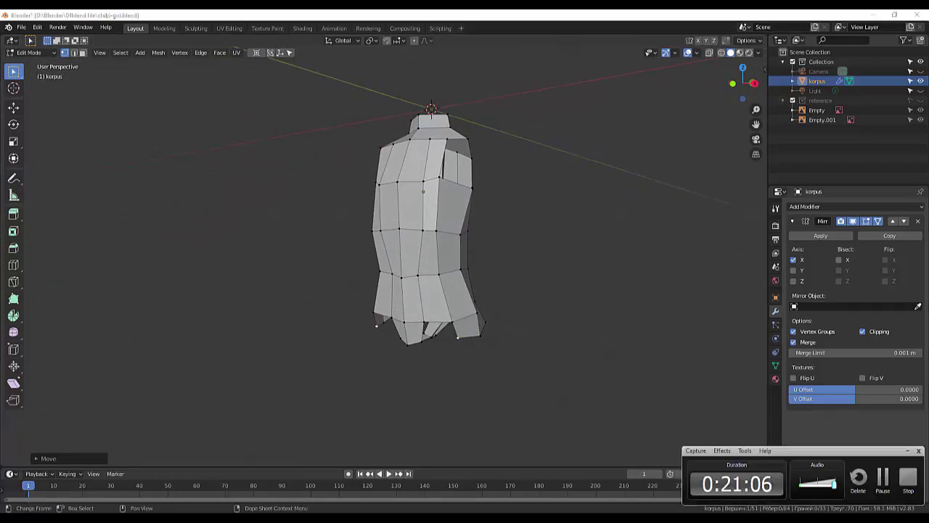
Delete the selected cap faces at the top of the torso
middle_click_drag(341, 239, 351, 365)
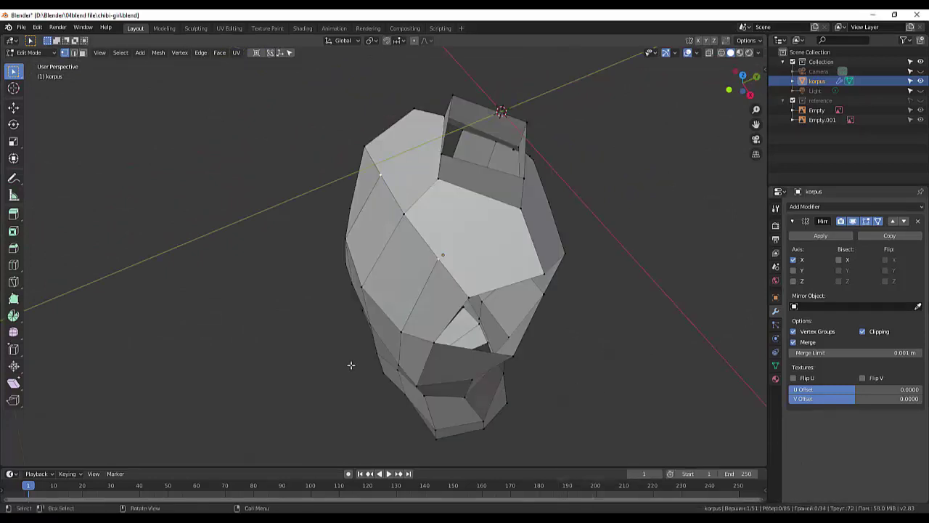
key("k")
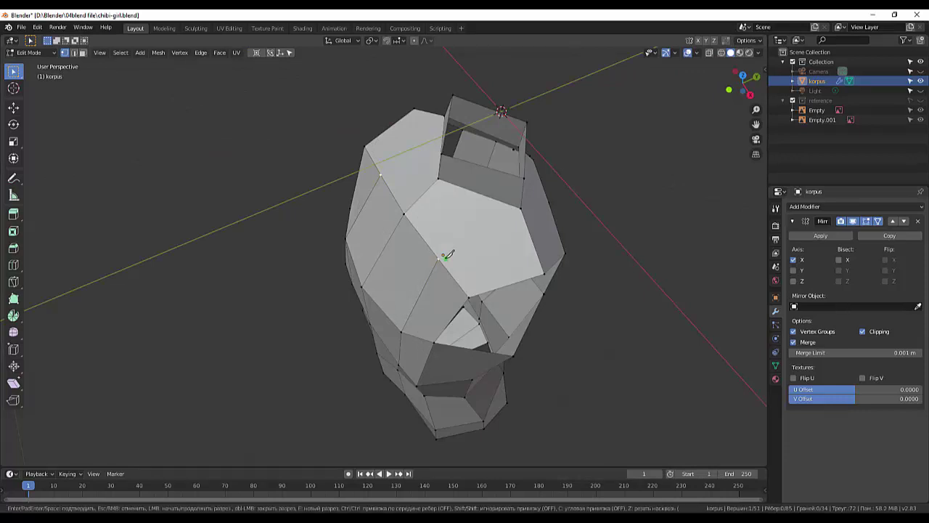
left_click(440, 256)
key("Escape")
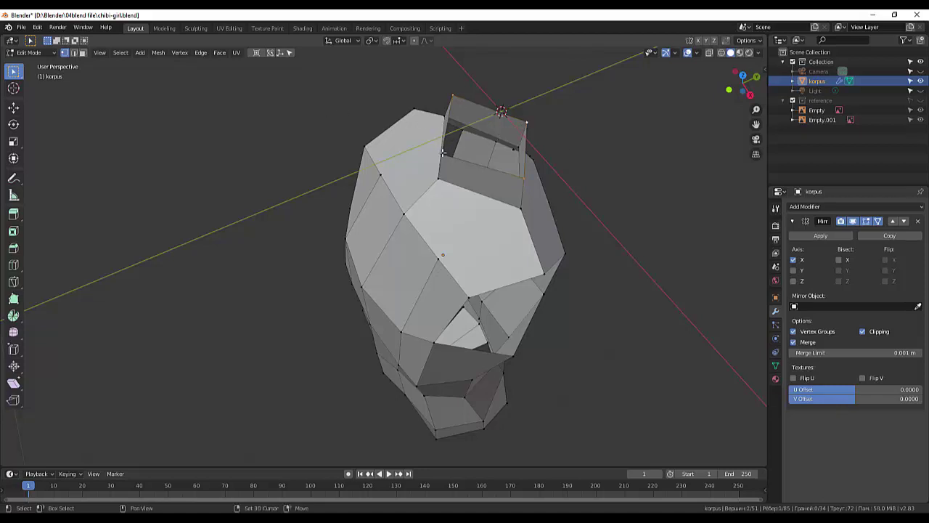
key("x")
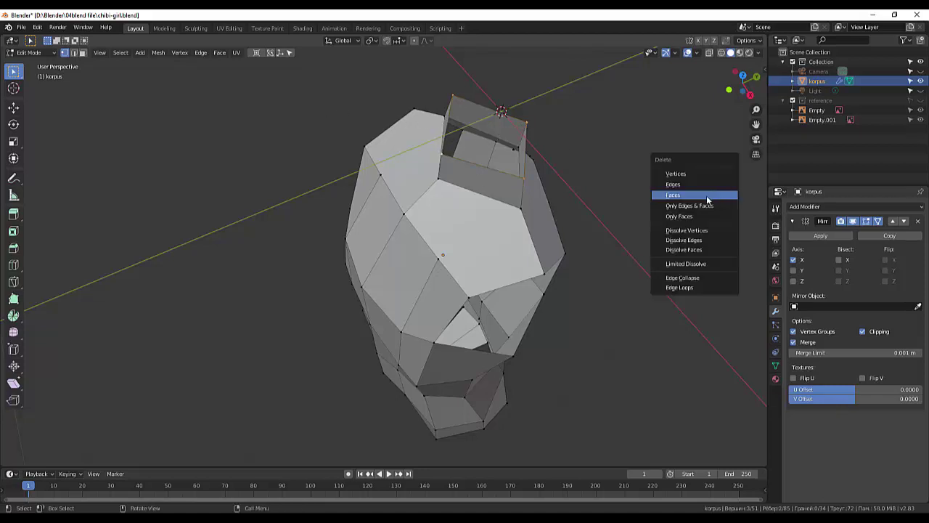
left_click(684, 175)
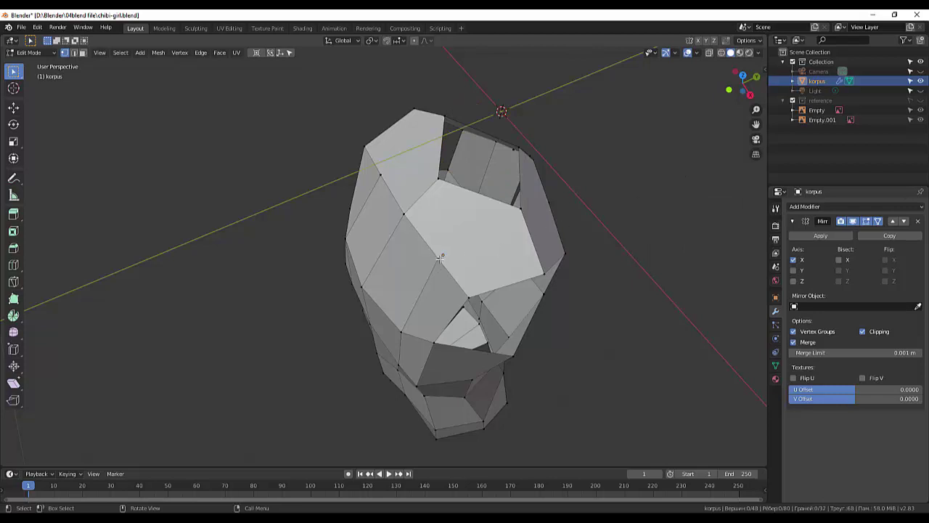
Knife-cut a new edge across the large chest face from a vertex to the far edge
key("k")
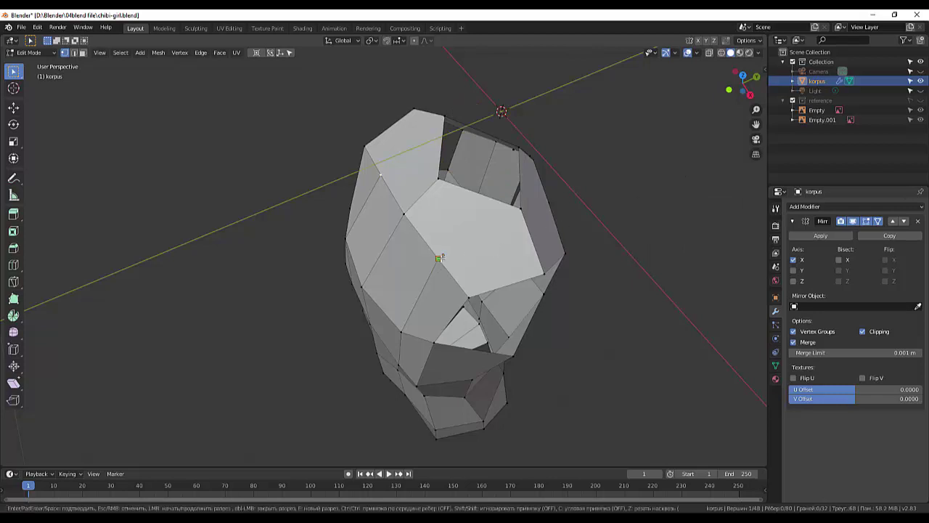
left_click(401, 332)
left_click(438, 258)
left_click(481, 194)
key("Return")
middle_click_drag(570, 228, 498, 224)
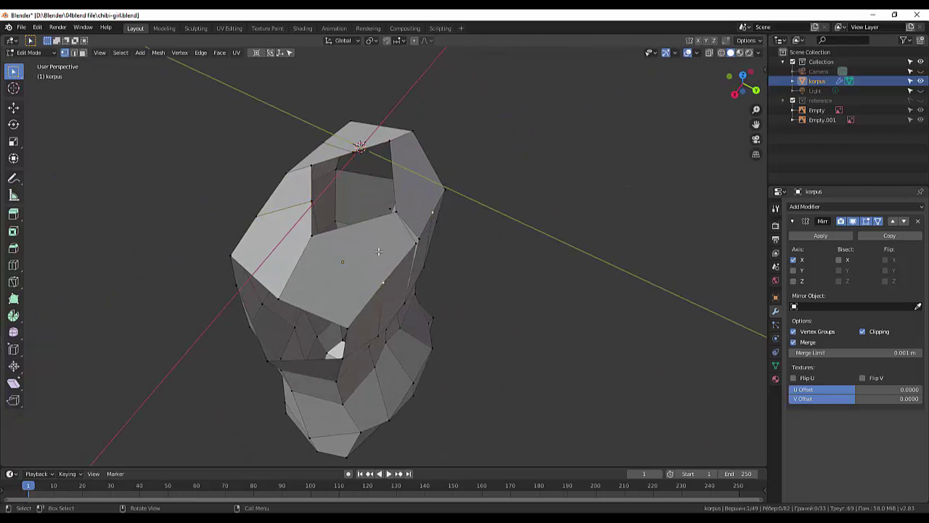
Knife-cut a new edge across the large flat face between two vertices
key("k")
left_click(383, 283)
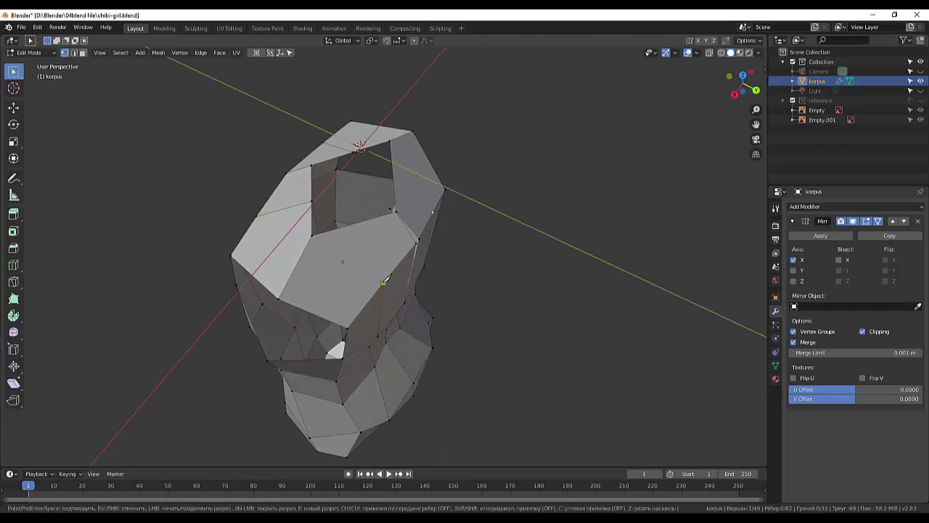
left_click(360, 223)
middle_click_drag(578, 221, 497, 223)
key("Return")
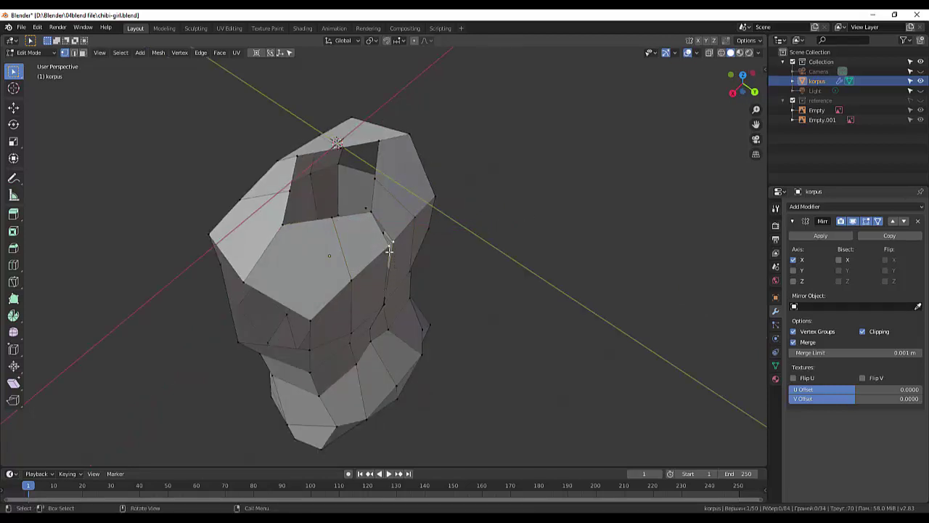
Nudge the new vertex about 0.007 m into place, cancelling a second trial move
key("g")
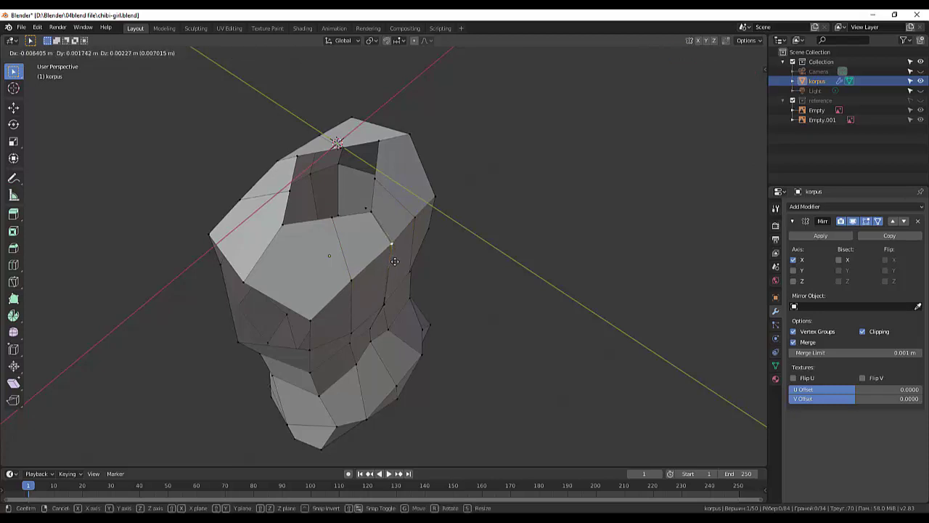
left_click(398, 261)
mouse_move(467, 295)
middle_mouse_down()
mouse_move(443, 268)
mouse_move(383, 240)
middle_mouse_up()
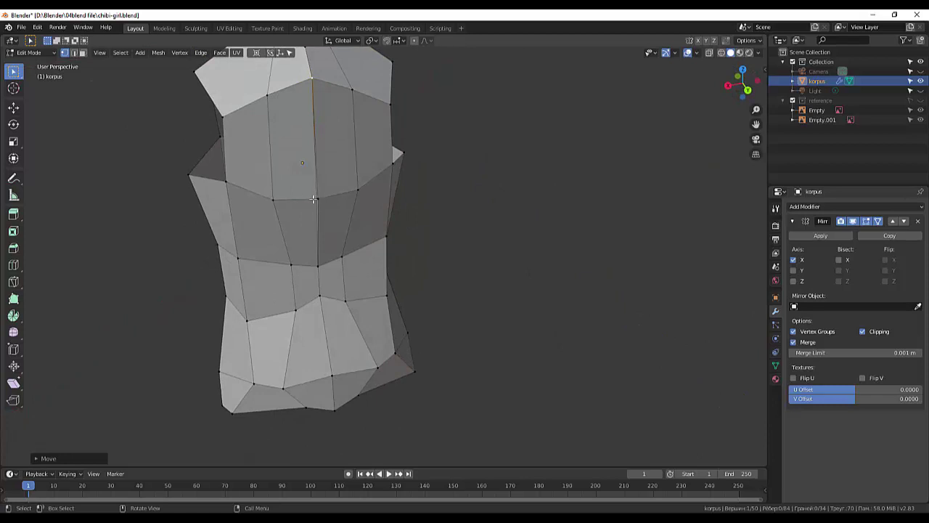
key("g")
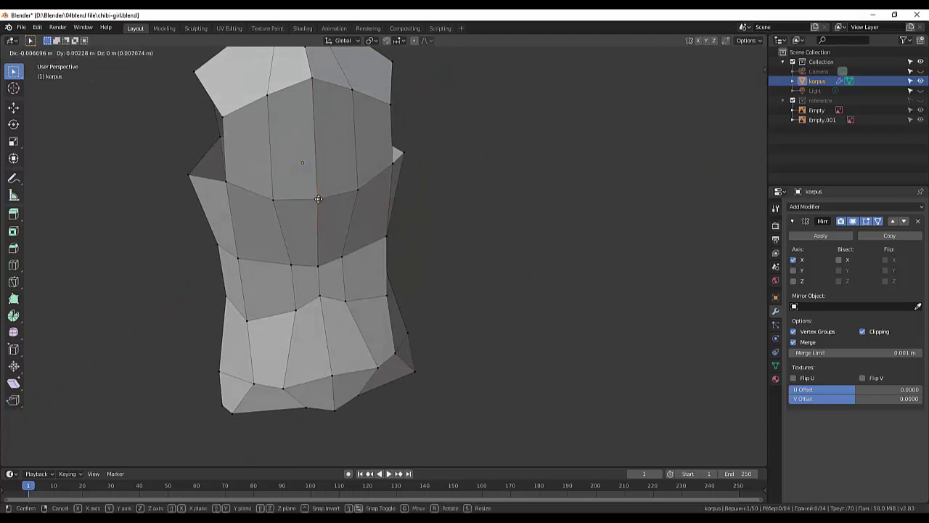
right_click(480, 262)
mouse_move(480, 262)
middle_mouse_down()
mouse_move(523, 280)
mouse_move(534, 246)
mouse_move(535, 186)
middle_mouse_up()
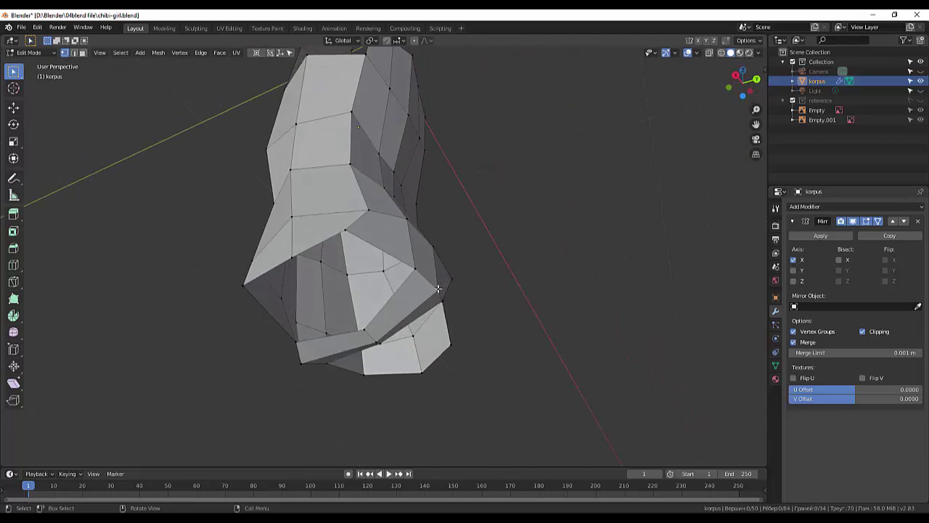
Shift two underside vertices slightly down and left around the leg openings
key("g")
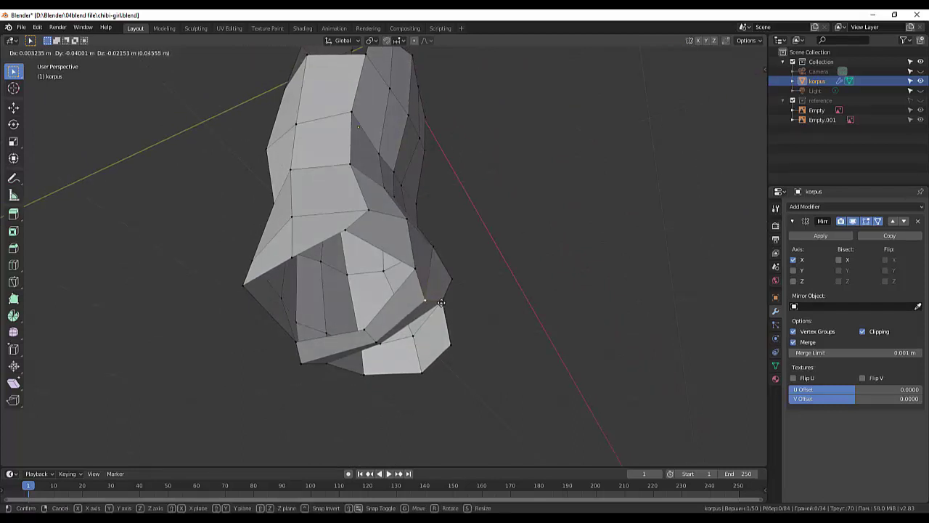
left_click(440, 304)
mouse_move(477, 297)
middle_mouse_down()
mouse_move(414, 326)
mouse_move(368, 273)
mouse_move(266, 293)
middle_mouse_up()
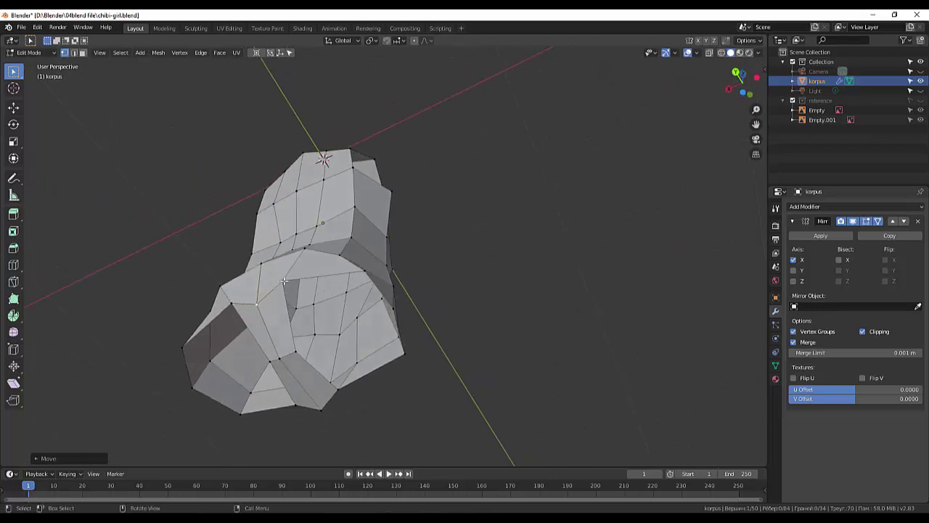
key("g")
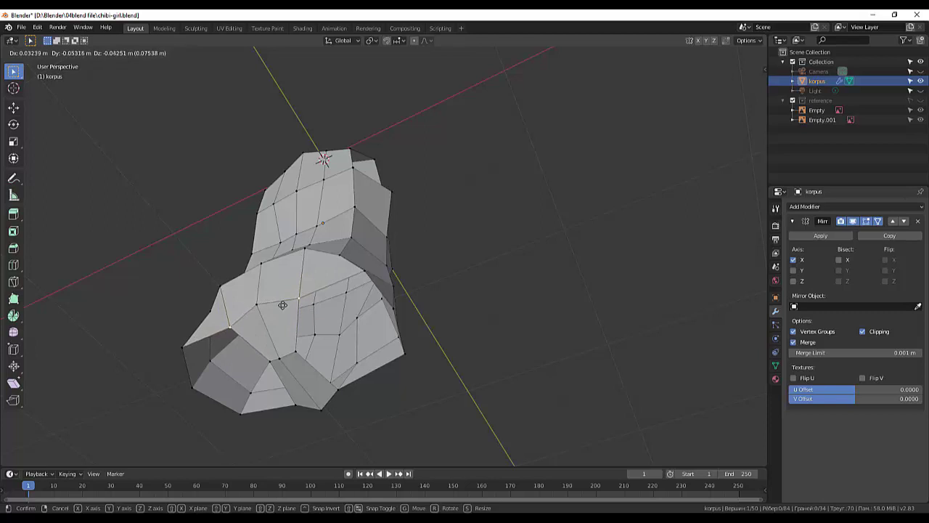
left_click(282, 305)
mouse_move(487, 297)
middle_mouse_down()
mouse_move(457, 253)
mouse_move(474, 230)
mouse_move(463, 236)
middle_mouse_up()
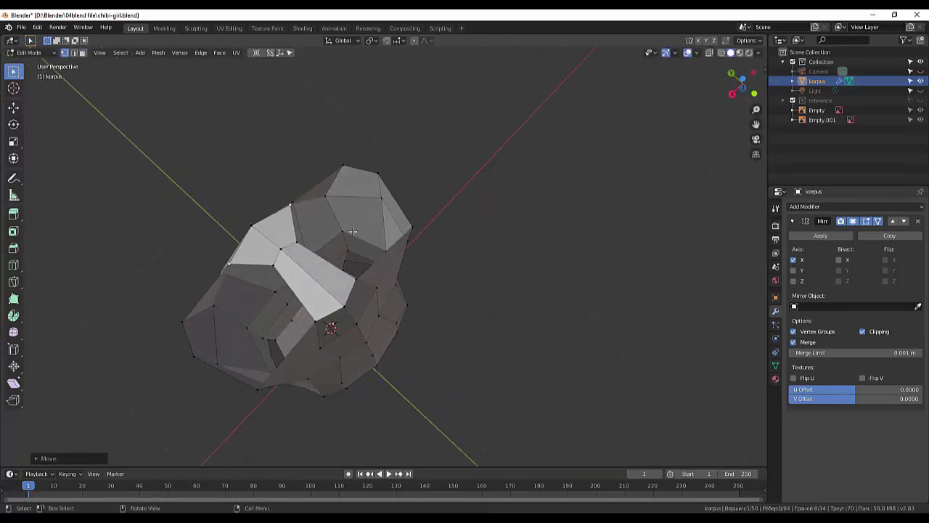
Move a face on the torso's underside into place, cancelling a trial move of the faces
key("g")
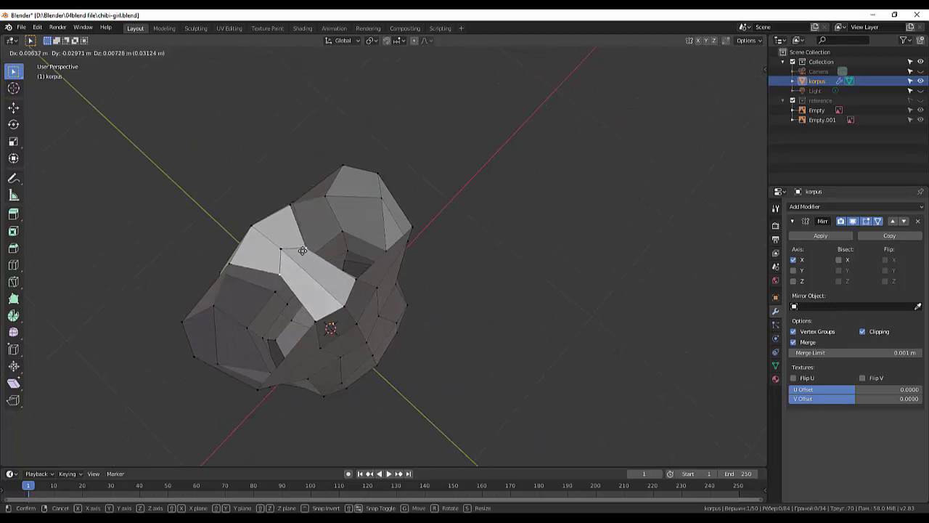
left_click(303, 251)
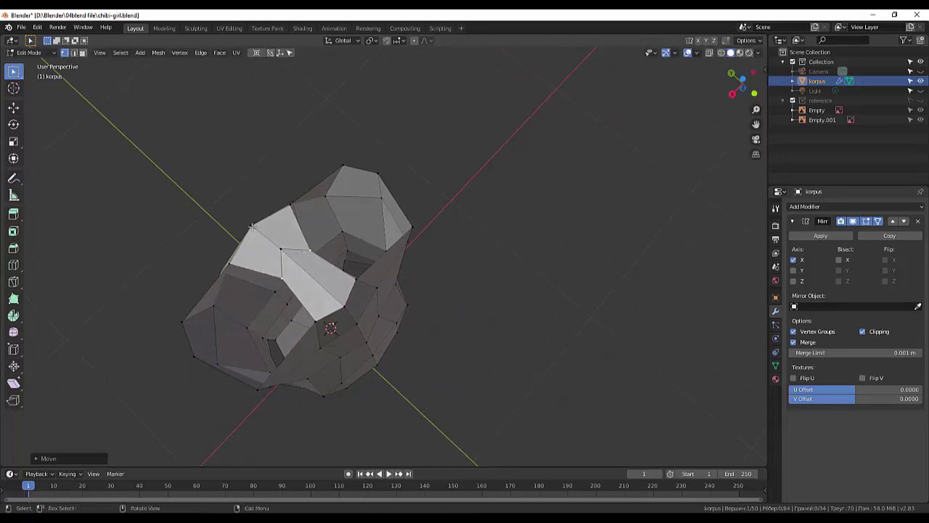
key("g")
key("Escape")
mouse_move(256, 229)
middle_mouse_down()
mouse_move(469, 270)
mouse_move(436, 312)
mouse_move(429, 361)
mouse_move(408, 392)
mouse_move(379, 399)
mouse_move(405, 380)
mouse_move(436, 411)
mouse_move(443, 245)
mouse_move(533, 386)
mouse_move(518, 398)
middle_mouse_up()
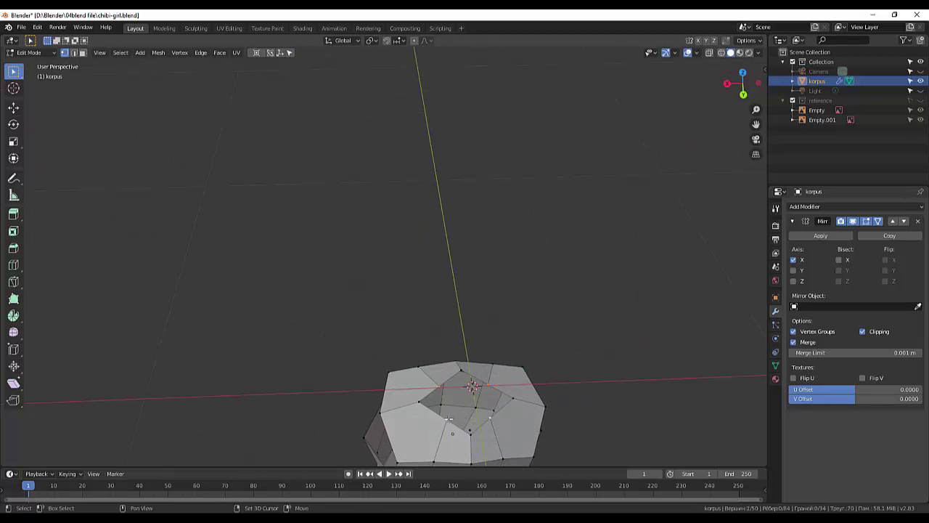
Scale up the vertices around the opening and move them to a new position
key("s")
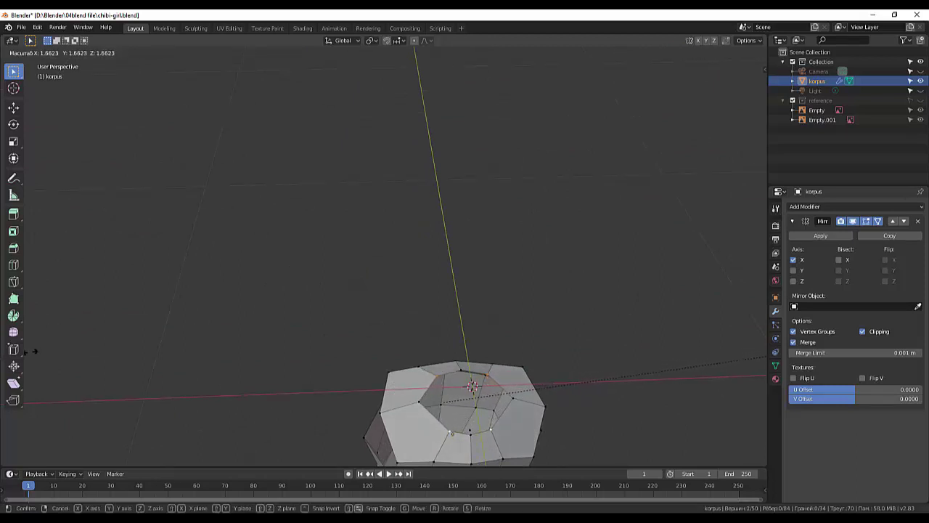
key("Return")
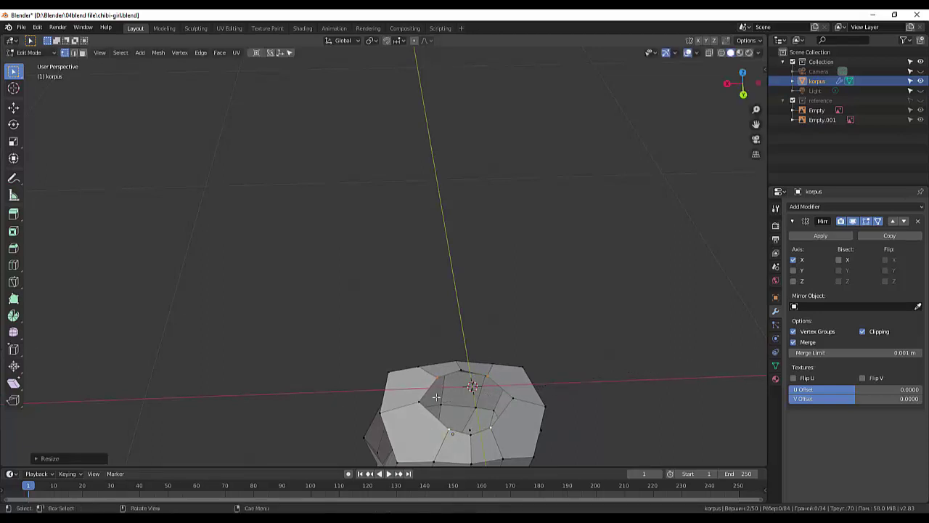
left_click(510, 398)
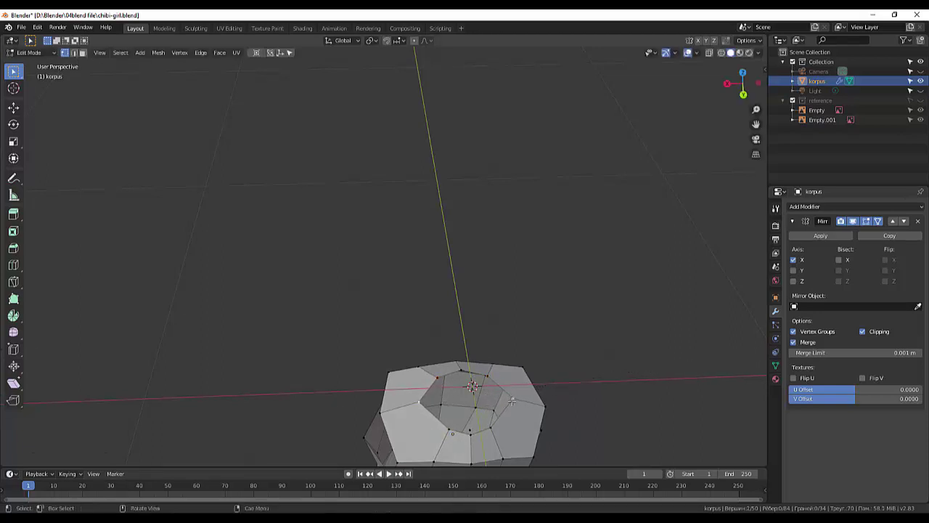
key("s")
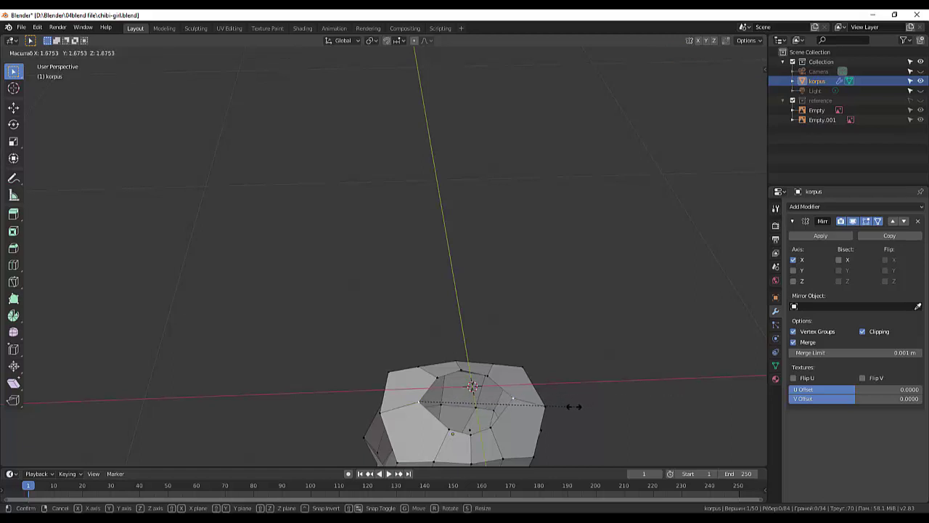
key("g")
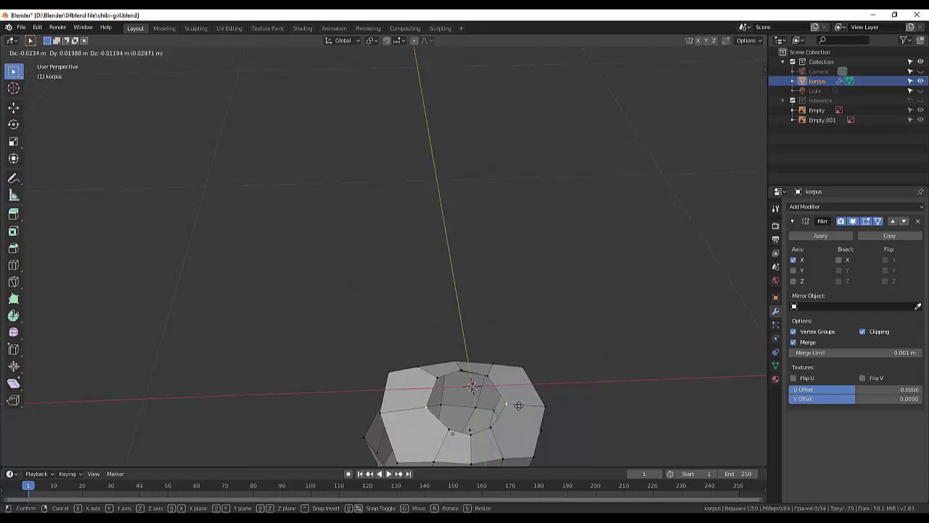
left_click(517, 406)
middle_click_drag(621, 357, 651, 375)
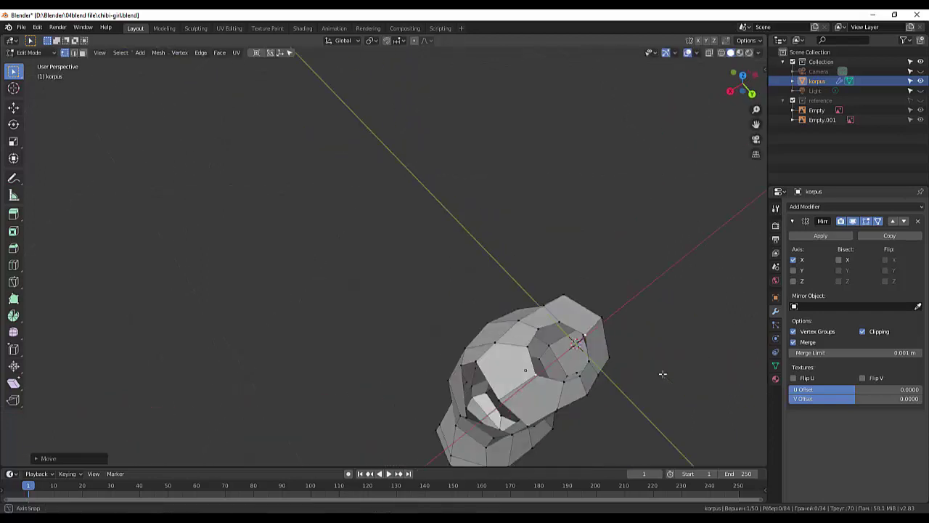
In top orthographic view, nudge one vertex on the opening slightly
key("KP_5")
key("KP_7")
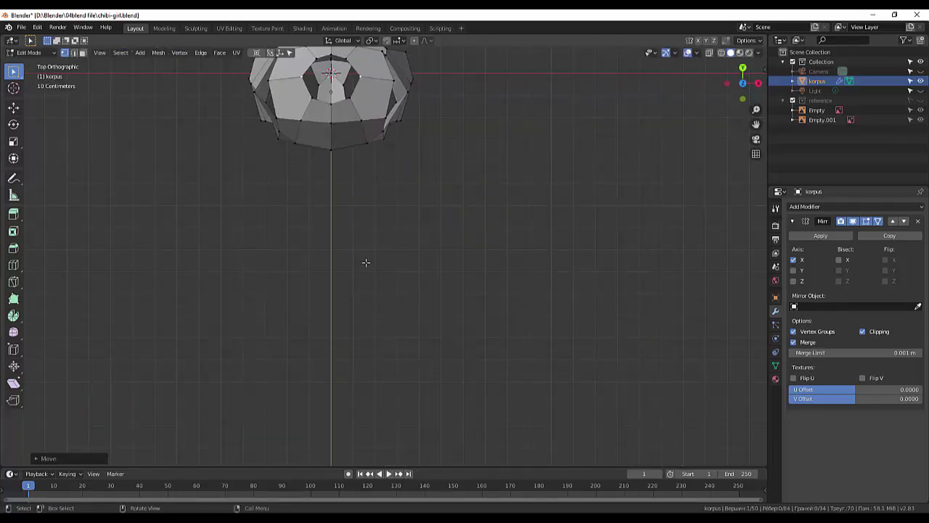
middle_click_drag(395, 296, 434, 307, "shift")
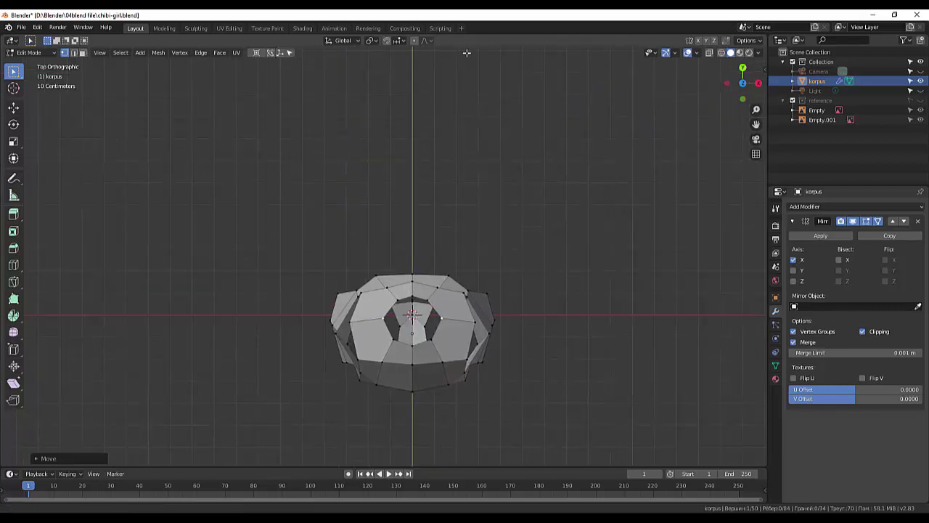
left_click(430, 297)
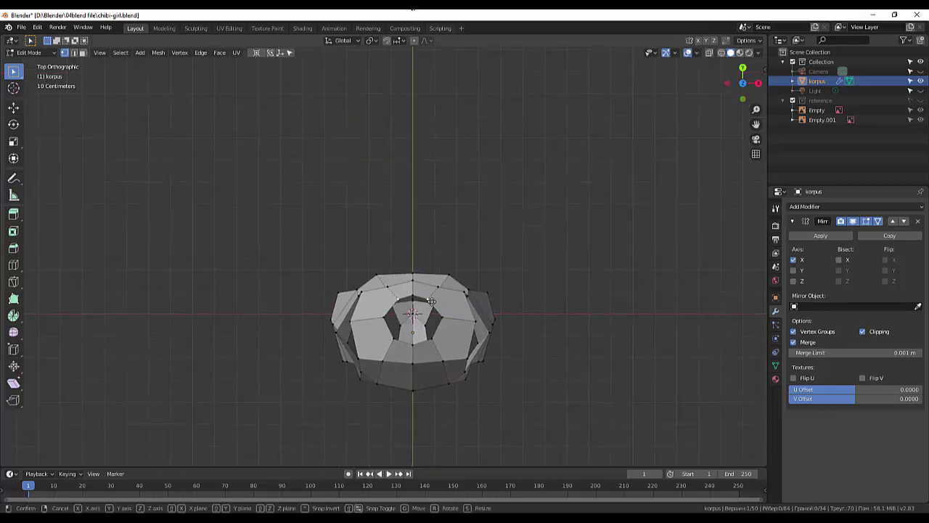
key("g")
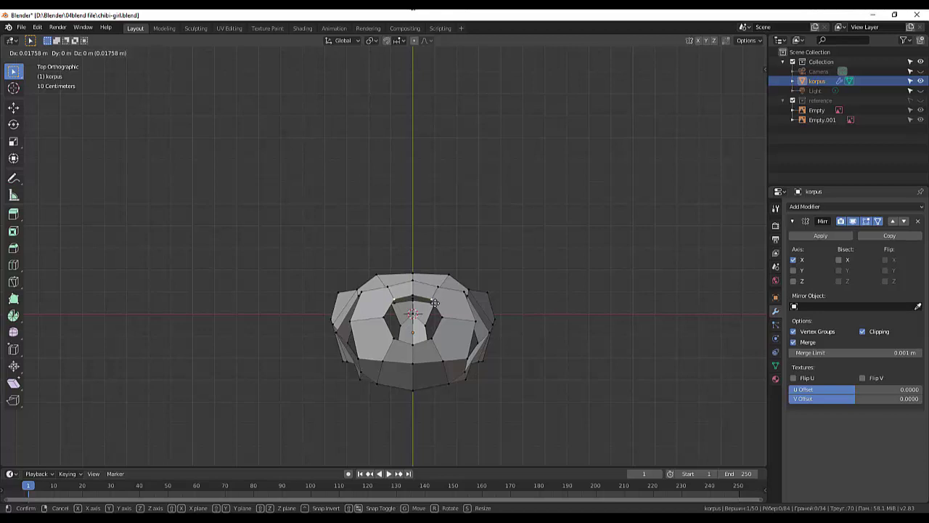
left_click(434, 302)
Nudge another opening vertex twice, shifting it about 0.018 m along X
left_click(441, 317)
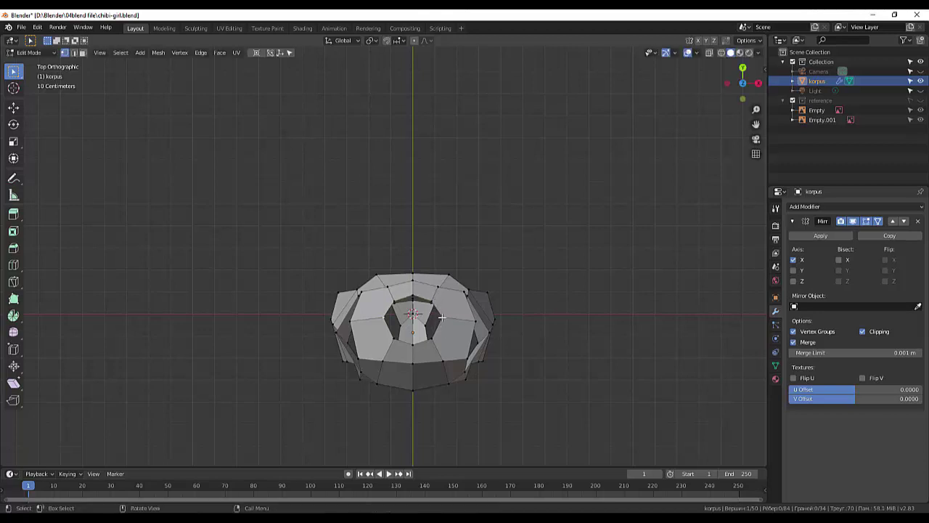
key("g")
left_click(442, 320)
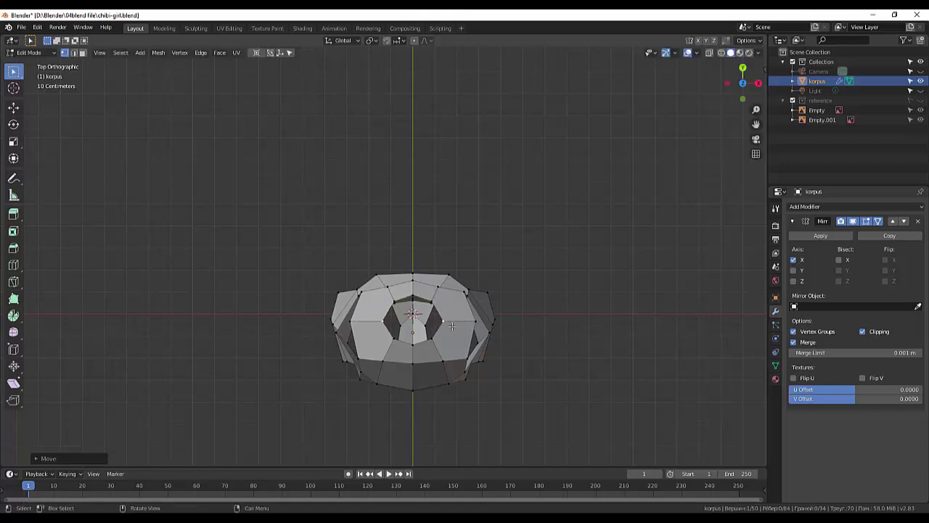
key("g")
left_click(448, 326)
mouse_move(514, 338)
middle_mouse_down()
mouse_move(578, 340)
mouse_move(552, 265)
mouse_move(571, 280)
mouse_move(562, 297)
middle_mouse_up()
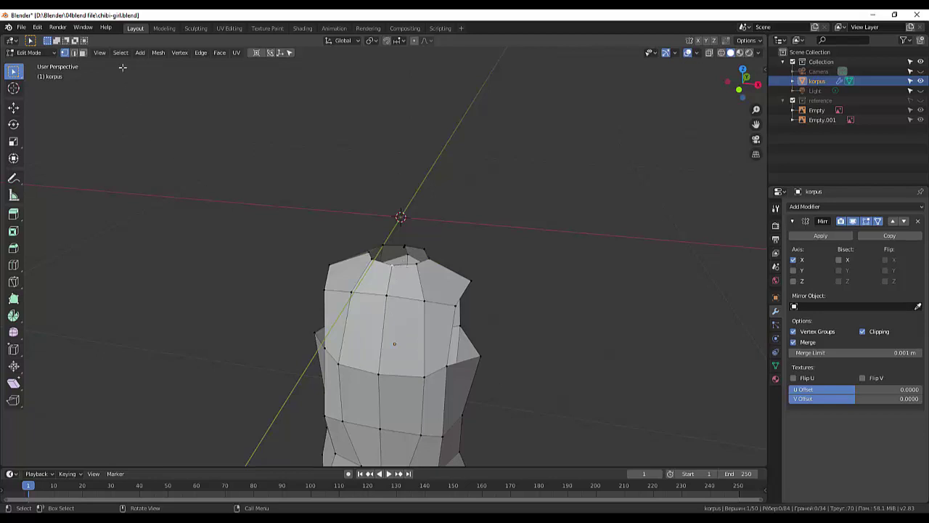
Extrude the top edge loop about 0.067 m up and scale it to roughly 0.66
left_click(74, 52)
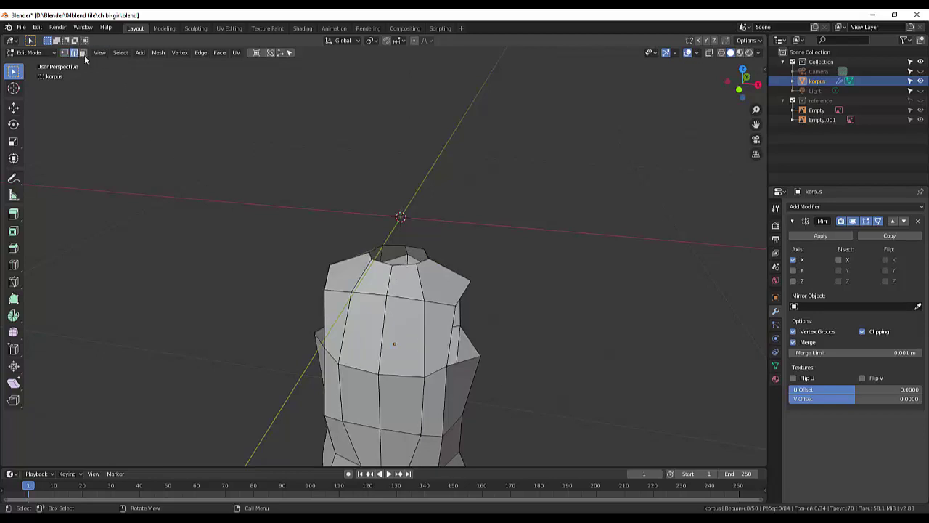
left_click(400, 267, "alt")
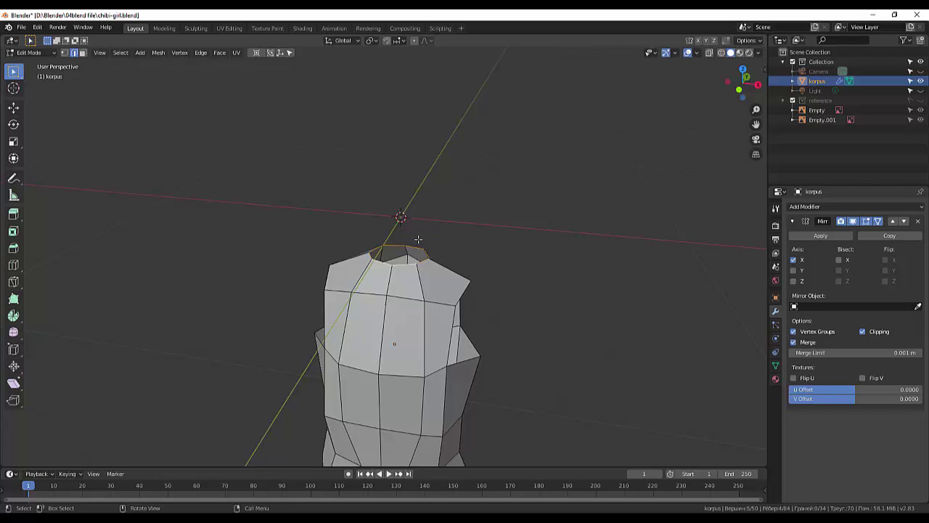
key("e")
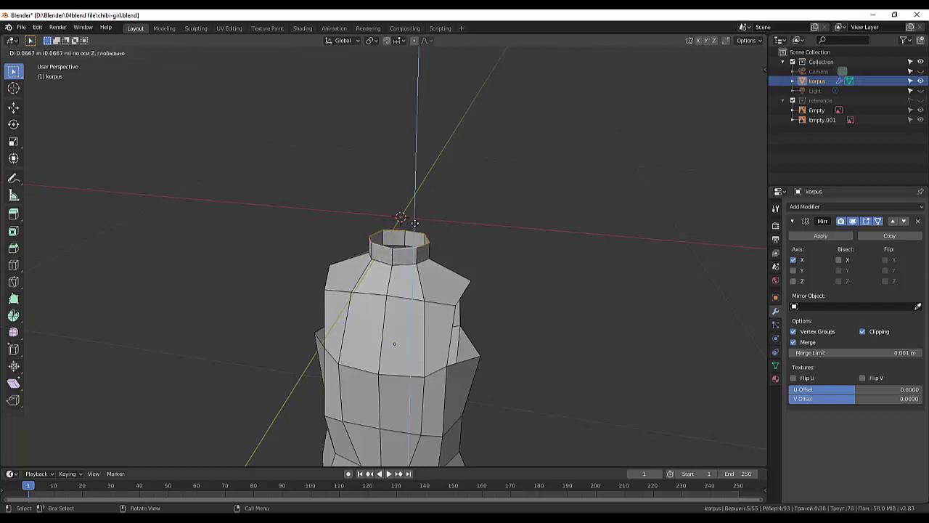
left_click(415, 222)
key("s")
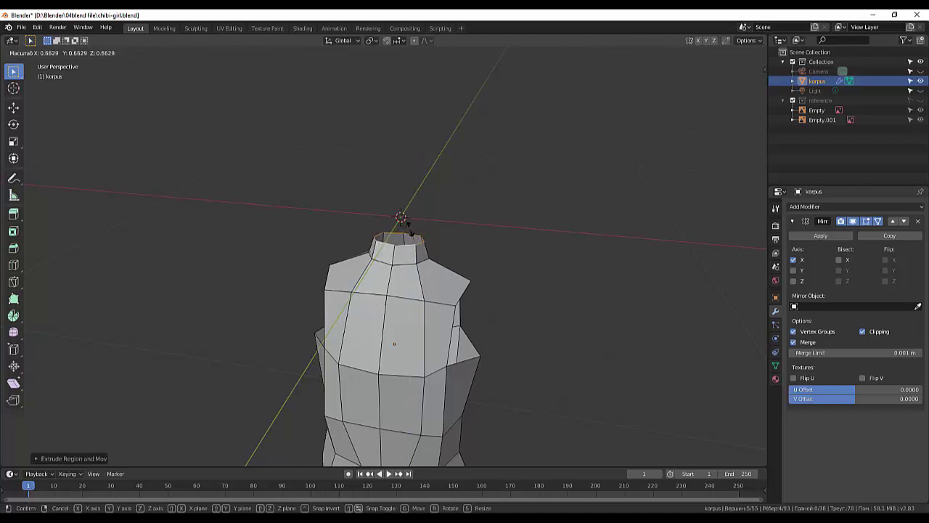
left_click(410, 227)
middle_click_drag(467, 249, 570, 257, "alt")
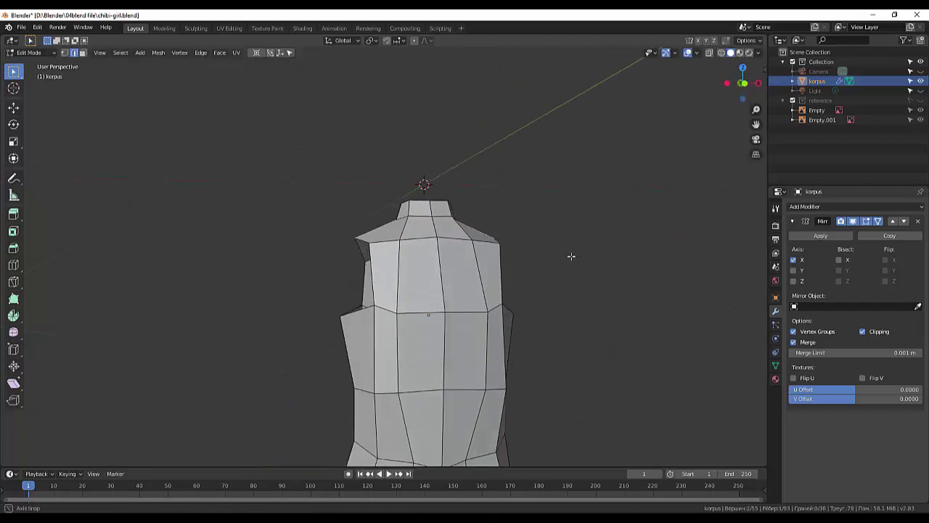
scroll(516, 286, "down", 2)
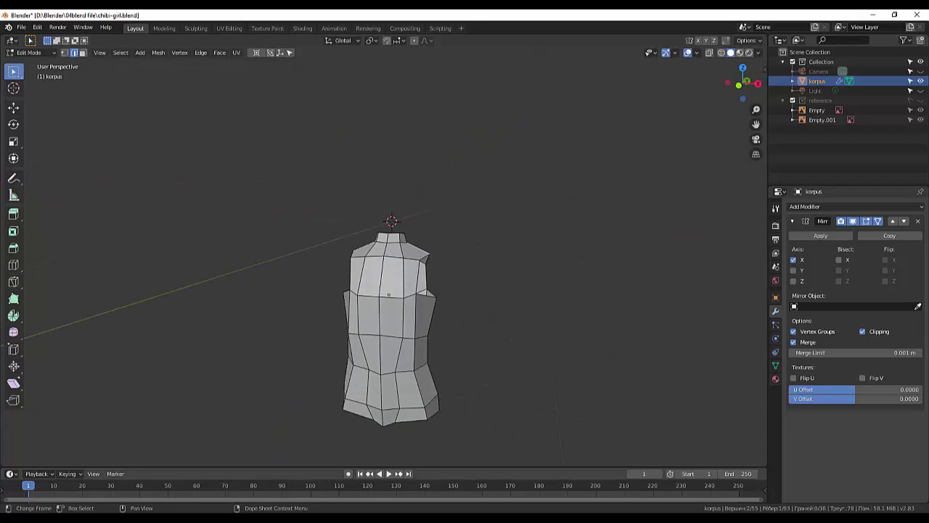
mouse_move(566, 392)
middle_mouse_down()
mouse_move(623, 403)
mouse_move(575, 393)
mouse_move(546, 307)
middle_mouse_up()
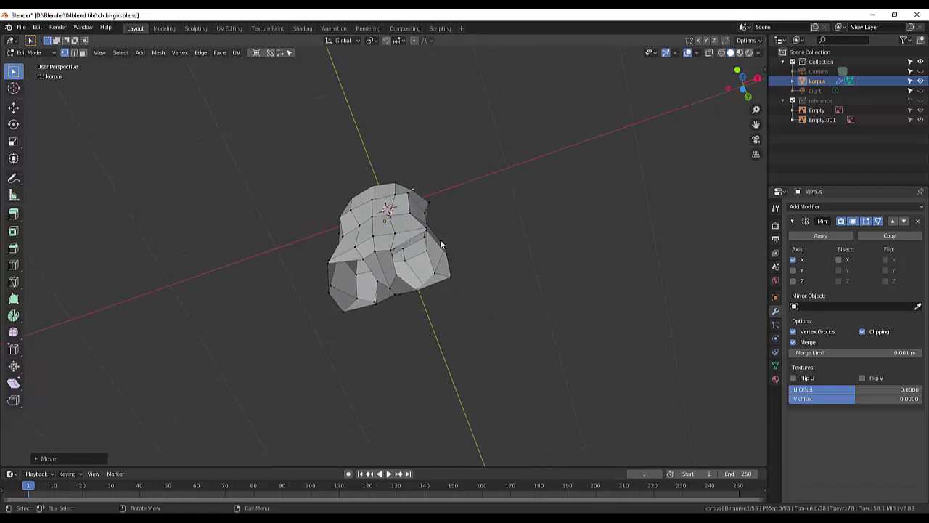
mouse_move(439, 290)
middle_mouse_down()
mouse_move(451, 361)
mouse_move(472, 363)
middle_mouse_up()
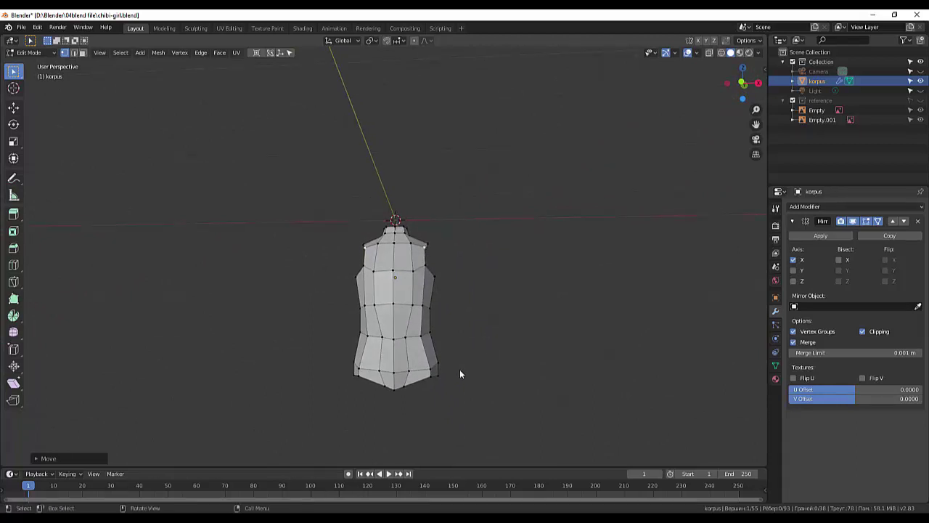
key("shift+a")
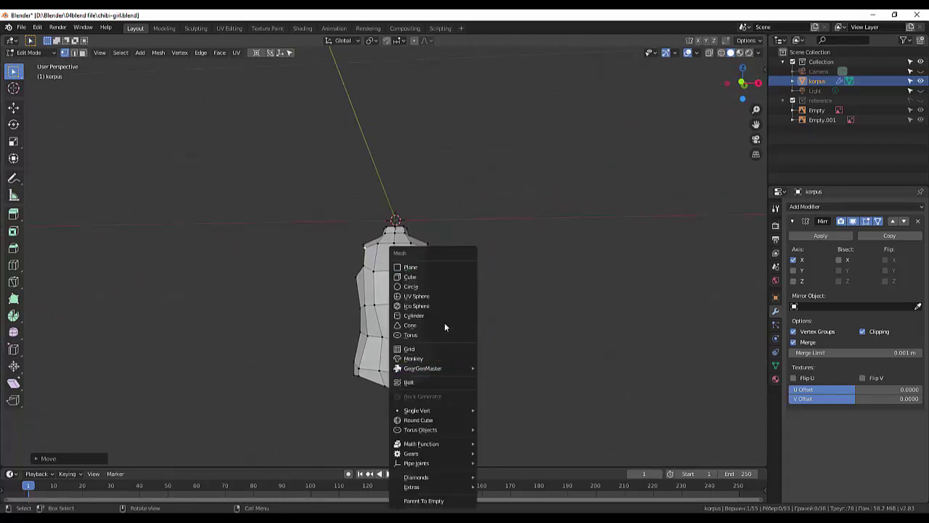
left_click(424, 287)
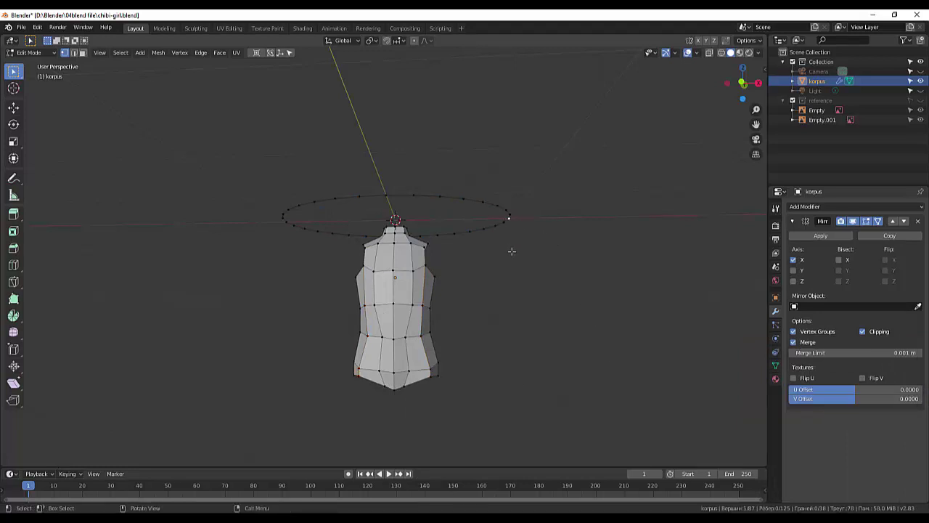
key("ctrl+l")
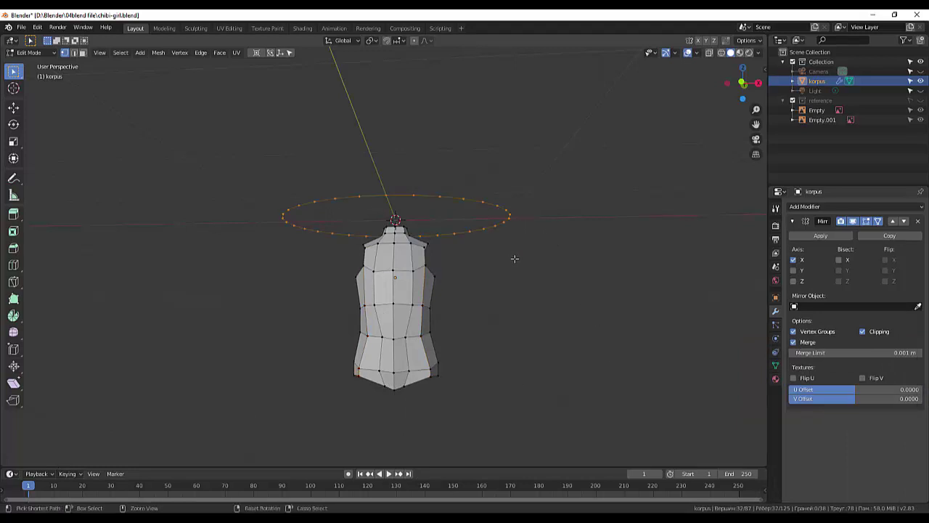
key("ctrl+x")
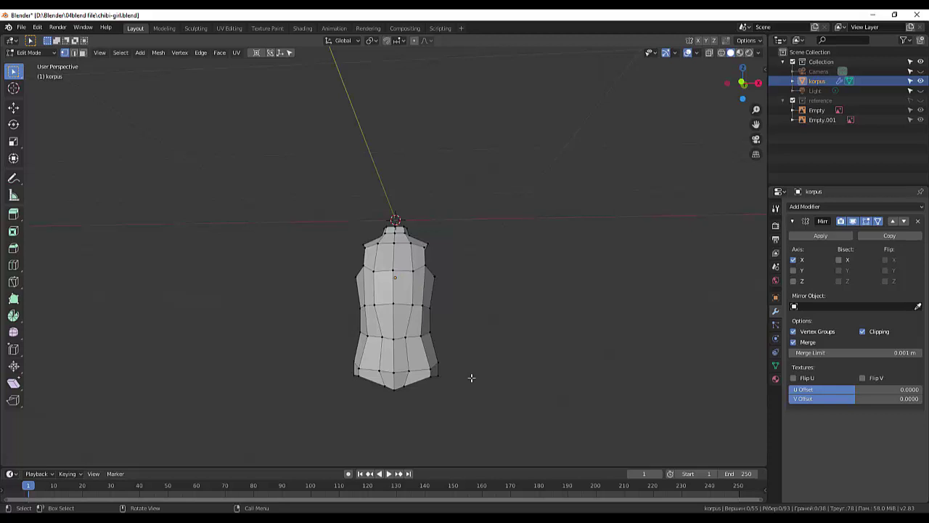
Return to Object Mode, deselect korpus and apply a Shift+S snap to the 3D cursor
left_click(45, 52)
left_click(45, 65)
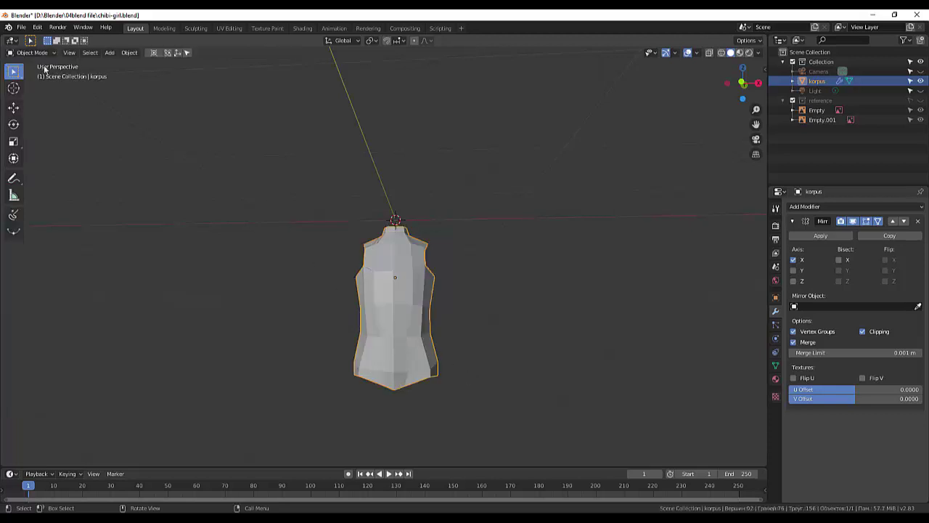
left_click(131, 163)
left_click(39, 52)
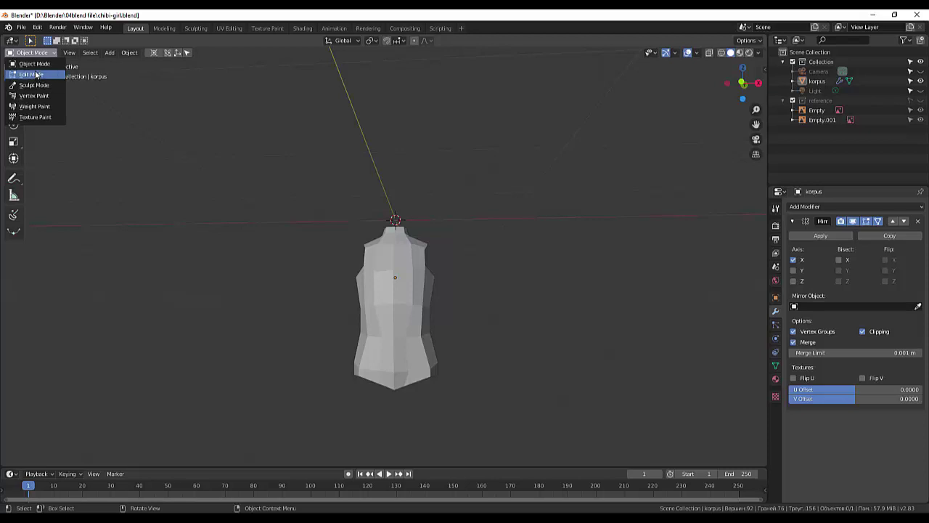
left_click(34, 64)
key("shift")
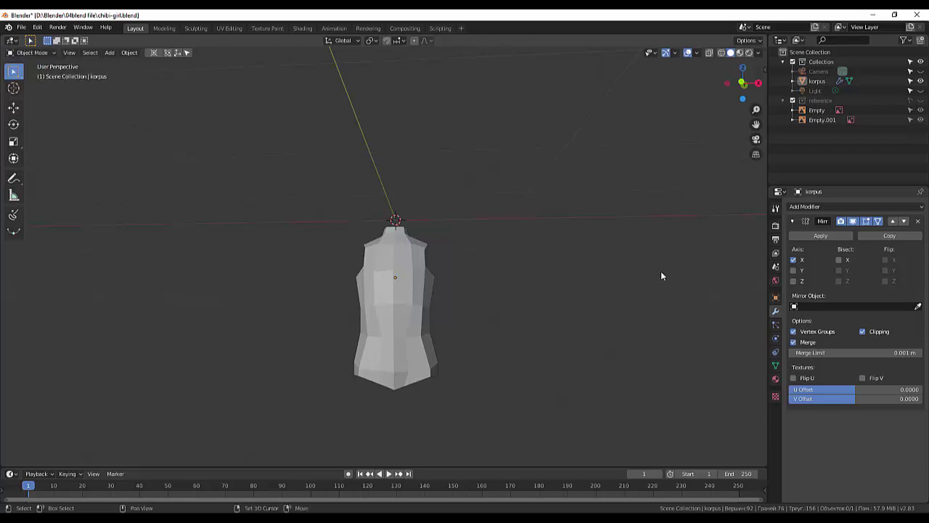
key("shift+s")
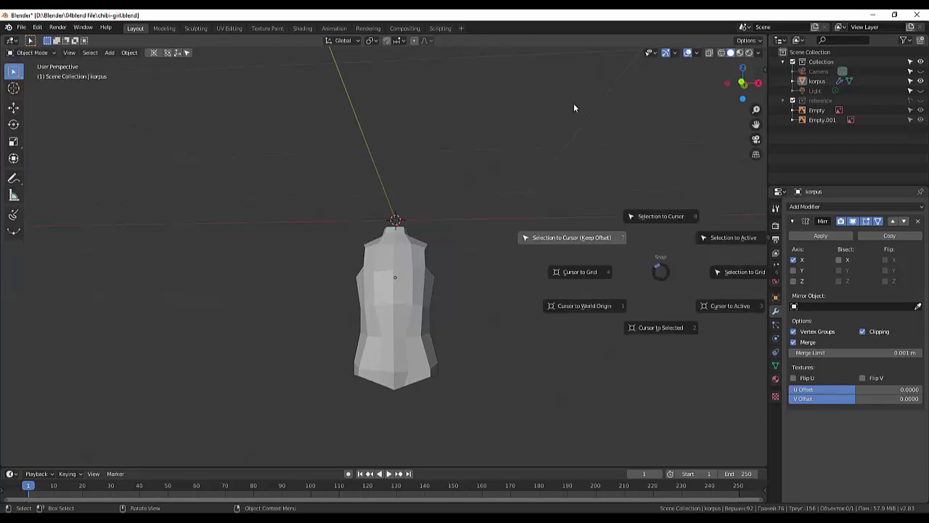
left_click(559, 217)
Add a mesh Circle with 6 vertices and start moving it down toward the torso's base
key("shift+a")
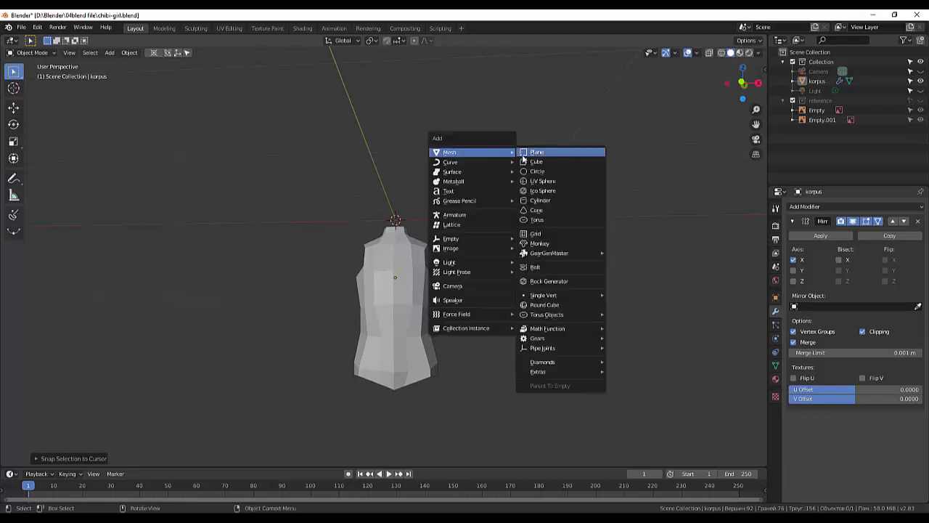
left_click(539, 171)
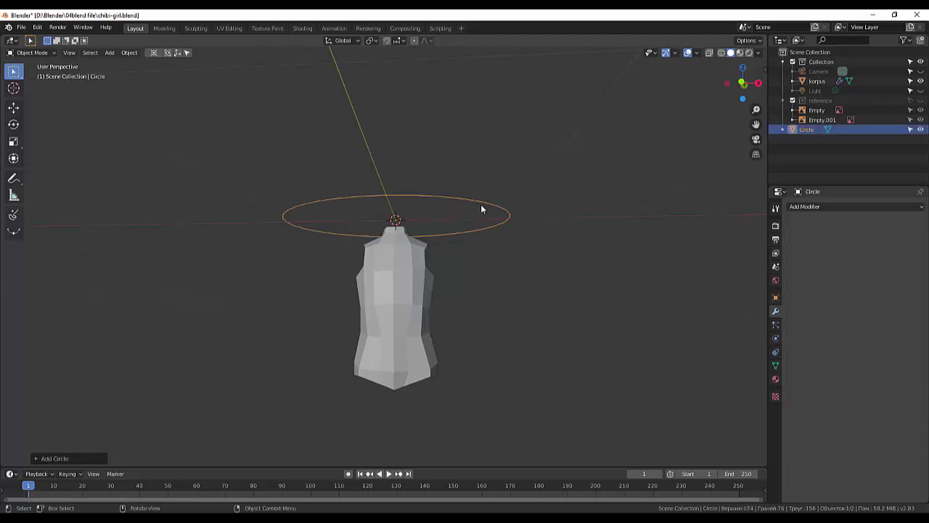
left_click(59, 460)
left_click(131, 353)
type("6")
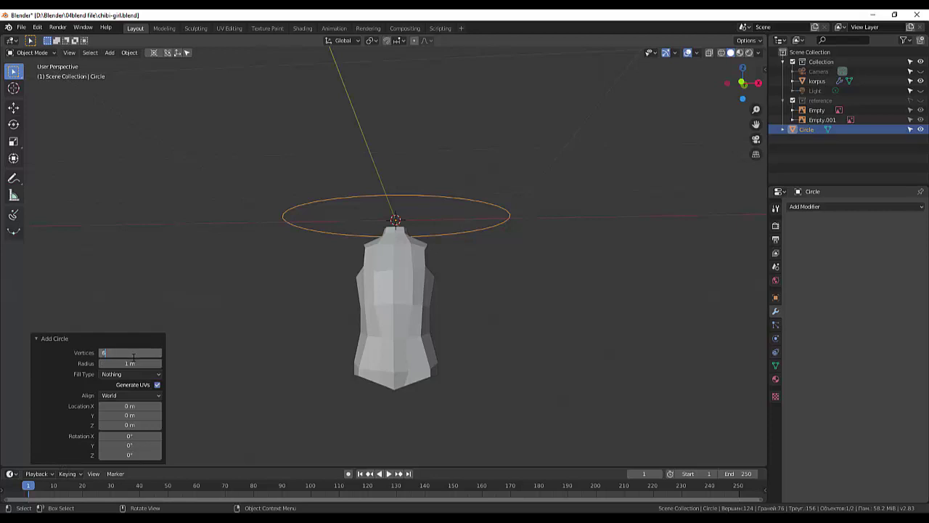
key("Return")
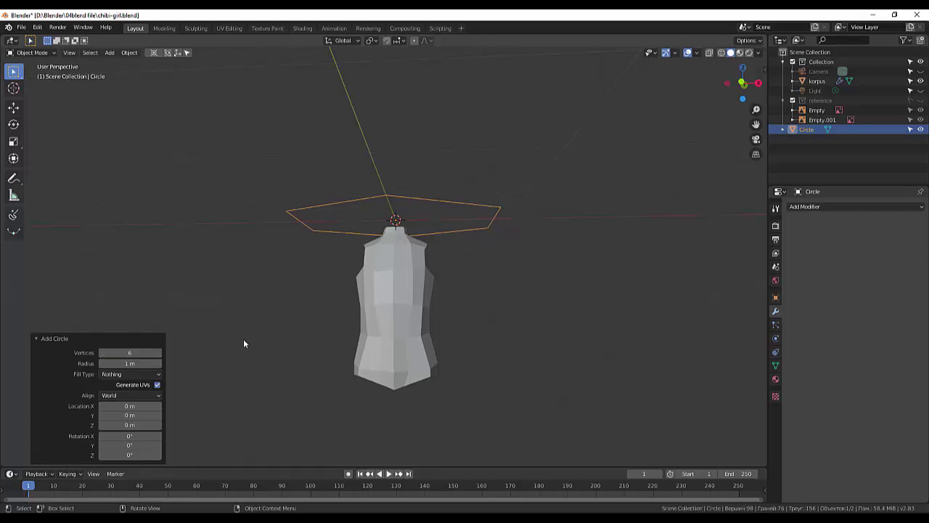
mouse_move(422, 275)
middle_mouse_down()
mouse_move(430, 317)
mouse_move(422, 289)
middle_mouse_up()
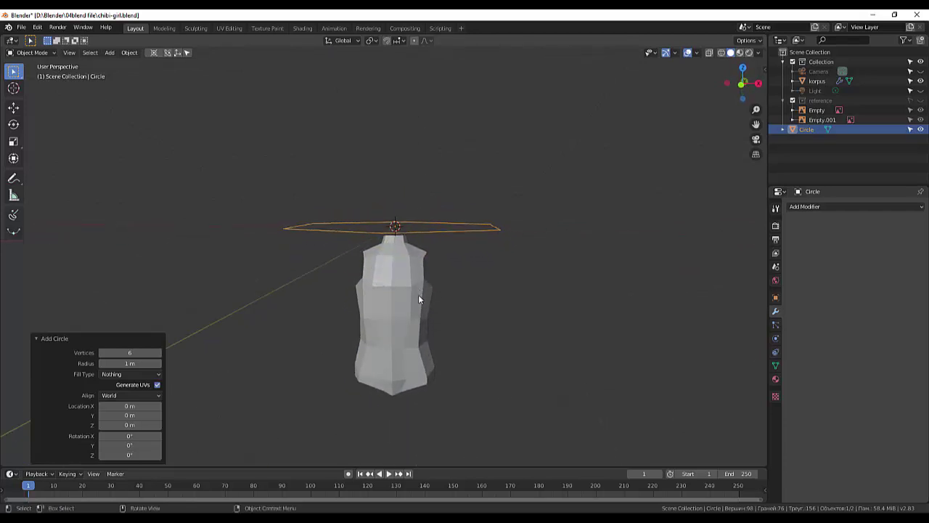
key("g")
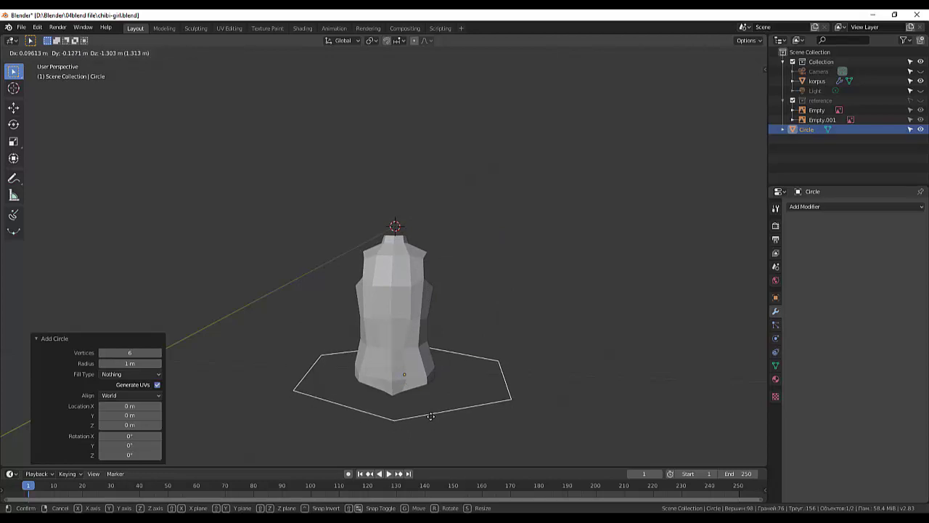
Drop the circle straight down along Z below the torso and scale it to 0.6
key("z")
left_click(435, 415)
mouse_move(437, 414)
middle_mouse_down()
mouse_move(479, 371)
mouse_move(494, 312)
mouse_move(491, 424)
middle_mouse_up()
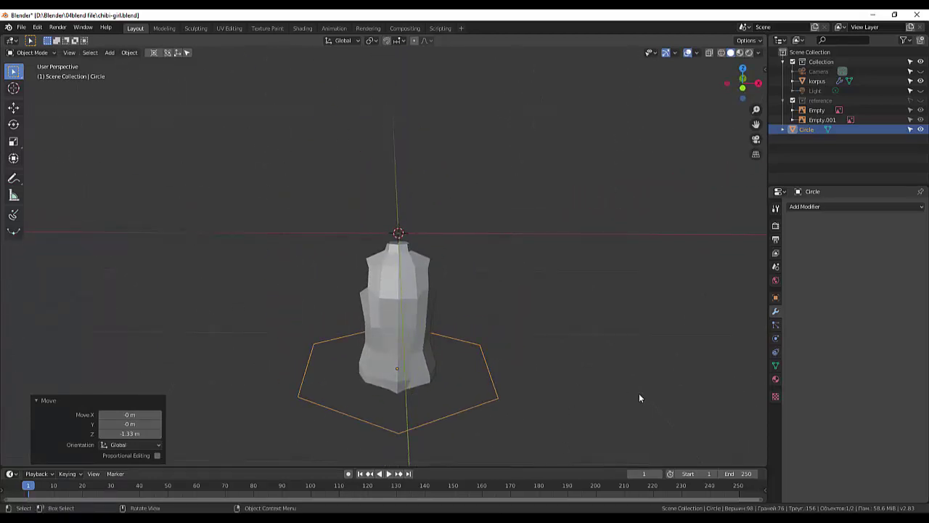
key("s")
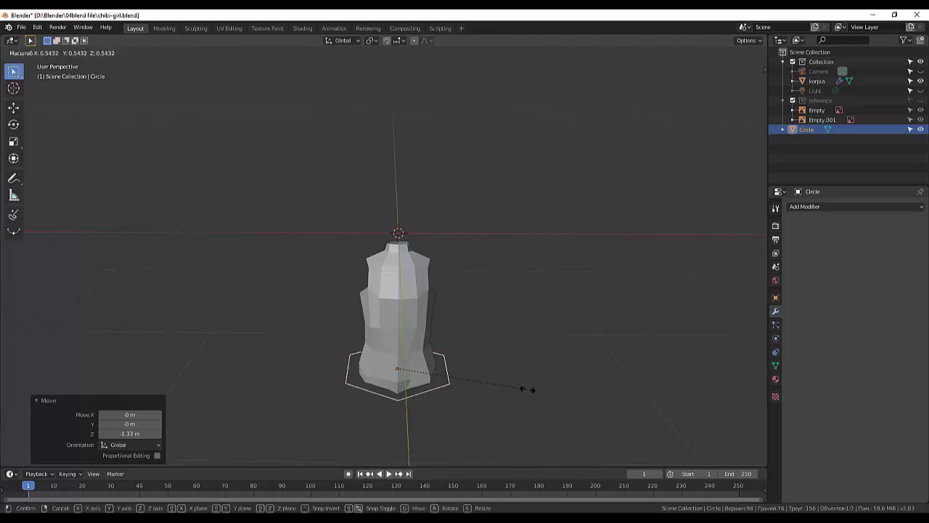
left_click(464, 377)
middle_click_drag(491, 357, 431, 216)
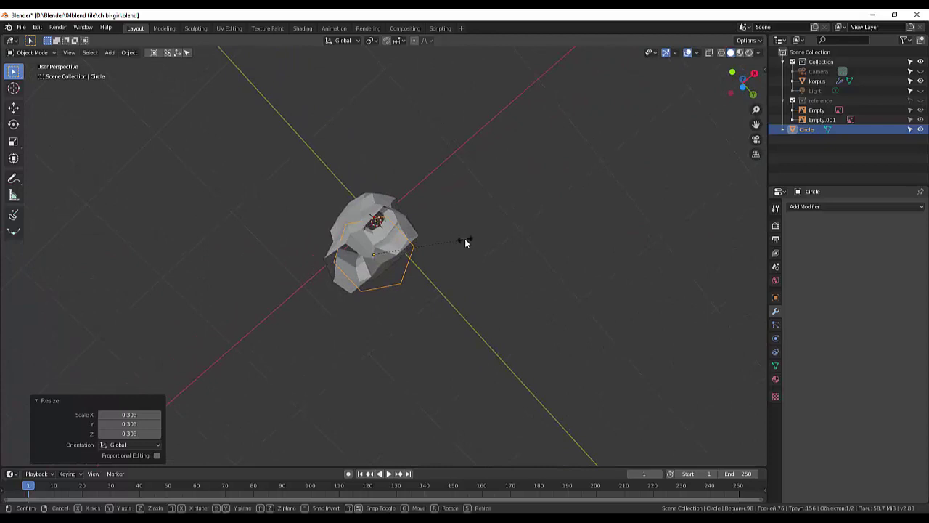
key("s")
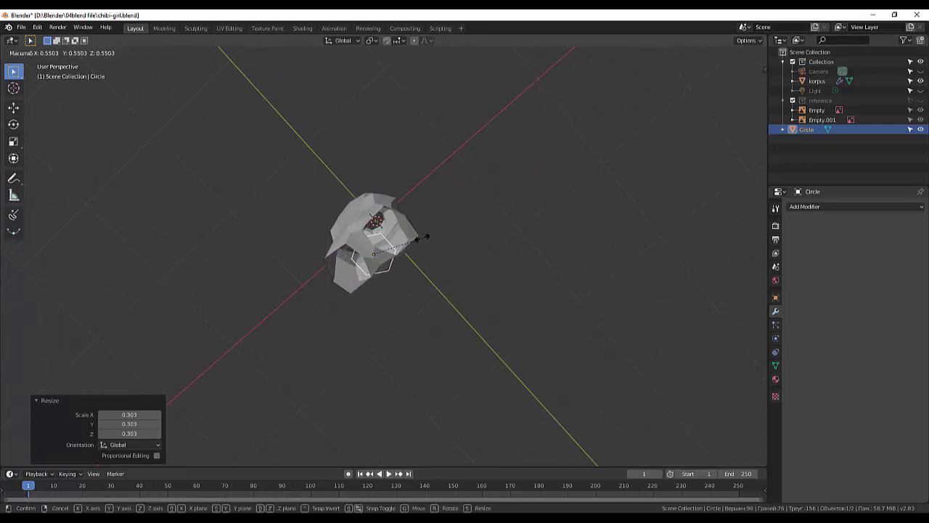
left_click(428, 242)
mouse_move(427, 247)
middle_mouse_down()
mouse_move(400, 305)
mouse_move(480, 284)
mouse_move(484, 305)
mouse_move(459, 327)
middle_mouse_up()
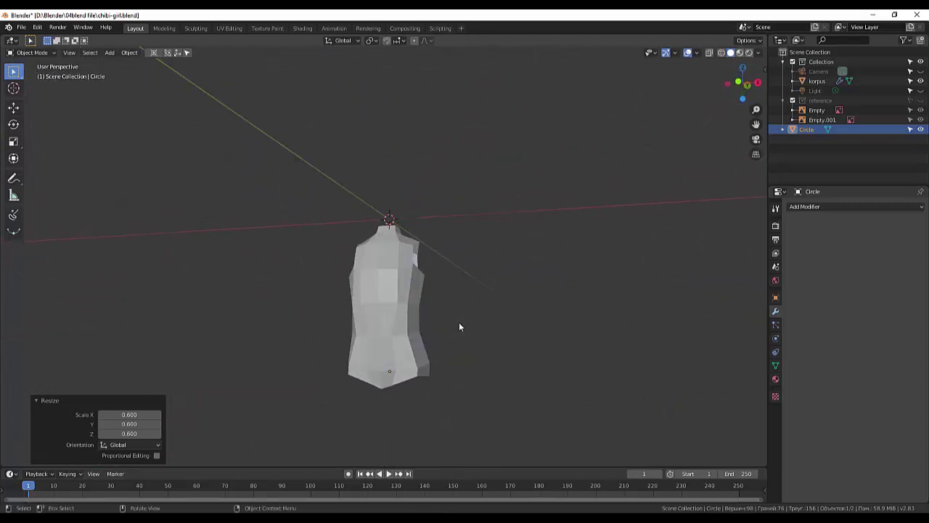
Shift the circle off-centre beneath the torso and view it from directly below
key("g")
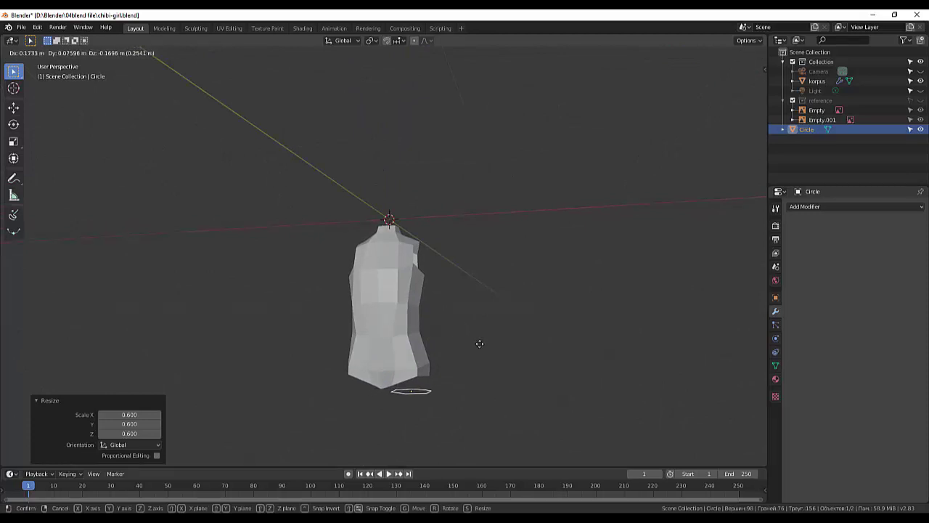
left_click(479, 347)
mouse_move(479, 347)
middle_mouse_down()
mouse_move(486, 227)
mouse_move(483, 239)
middle_mouse_up()
key("KP_7")
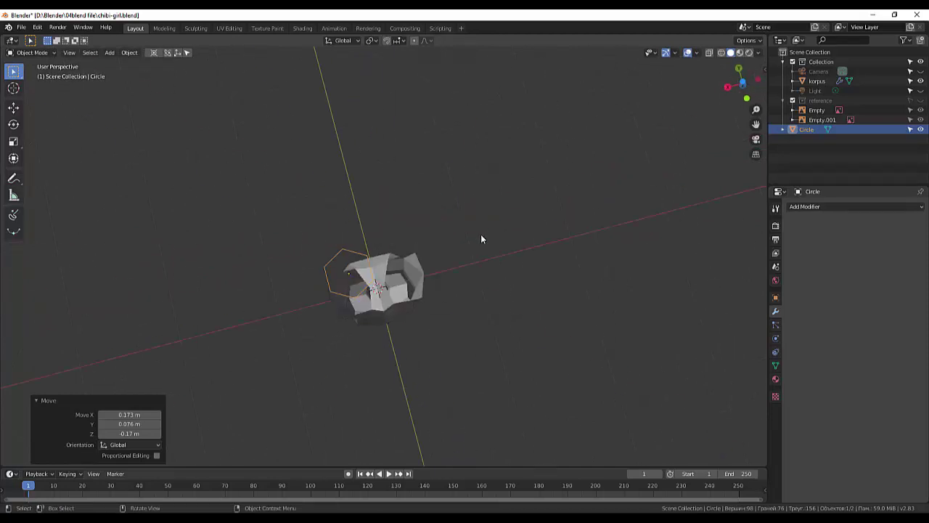
key("ctrl+KP_7")
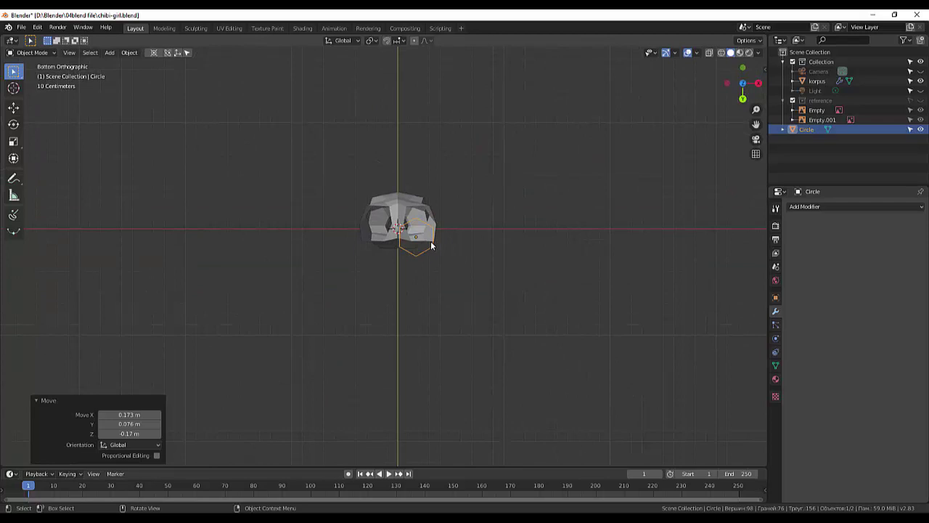
Nudge the circle and return to the straight bottom orthographic view
key("g")
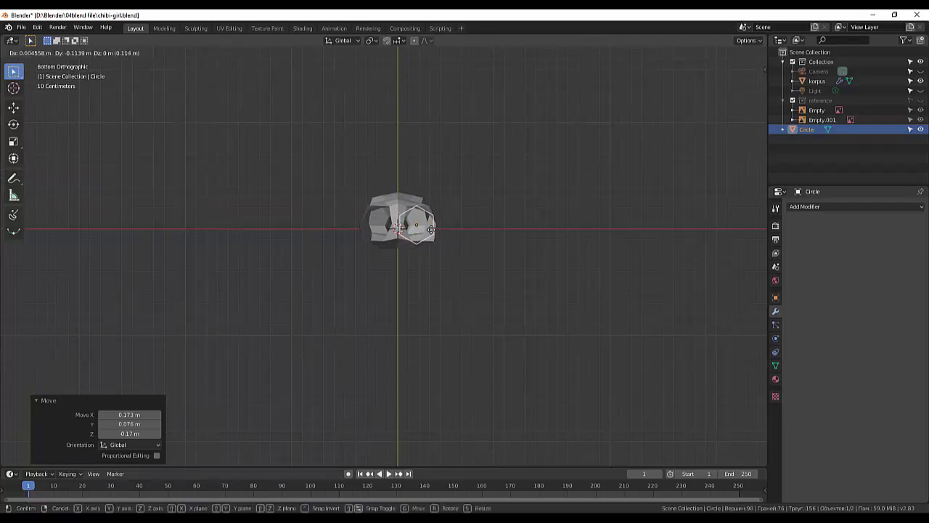
left_click(431, 229)
scroll(433, 224, "up", 5)
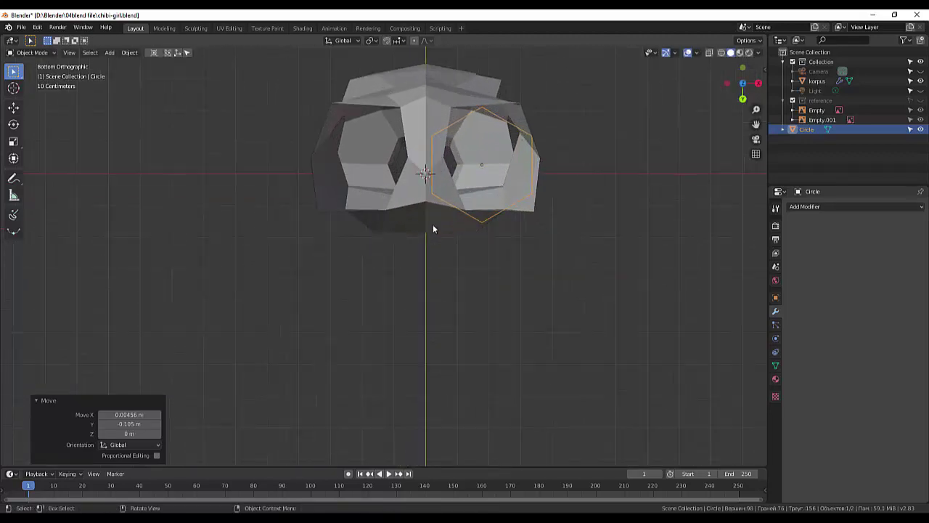
mouse_move(565, 214)
middle_mouse_down()
mouse_move(511, 237)
mouse_move(497, 260)
middle_mouse_up()
key("ctrl+KP_7")
Centre the circle under one leg opening, rotate it -27.5° and scale it to 0.938
key("g")
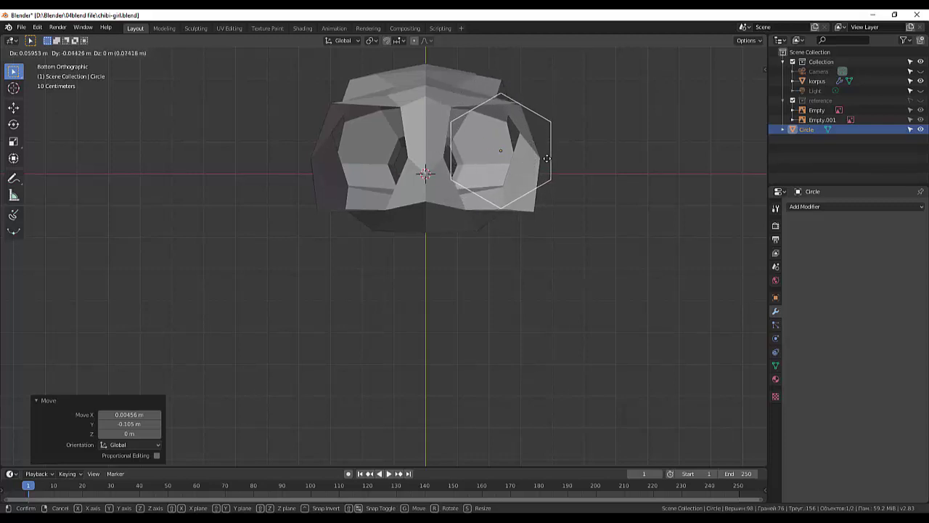
left_click(547, 172)
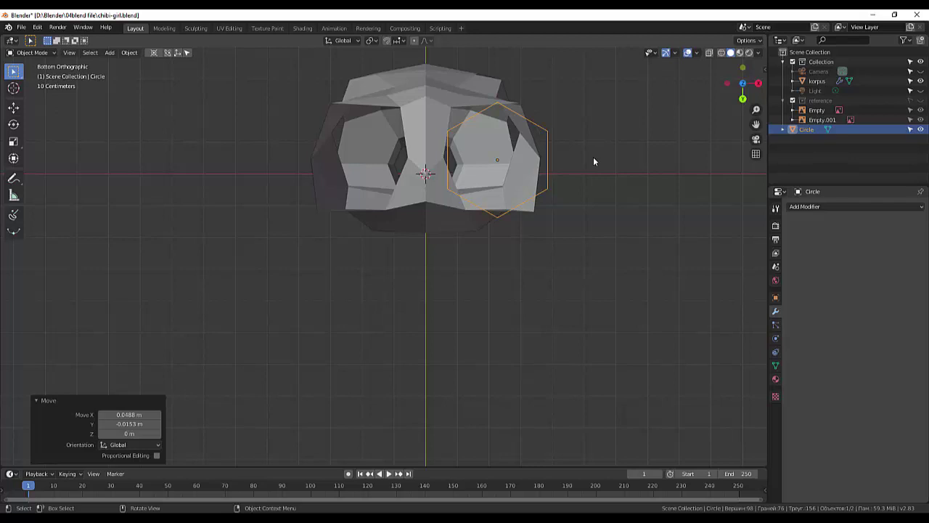
key("r")
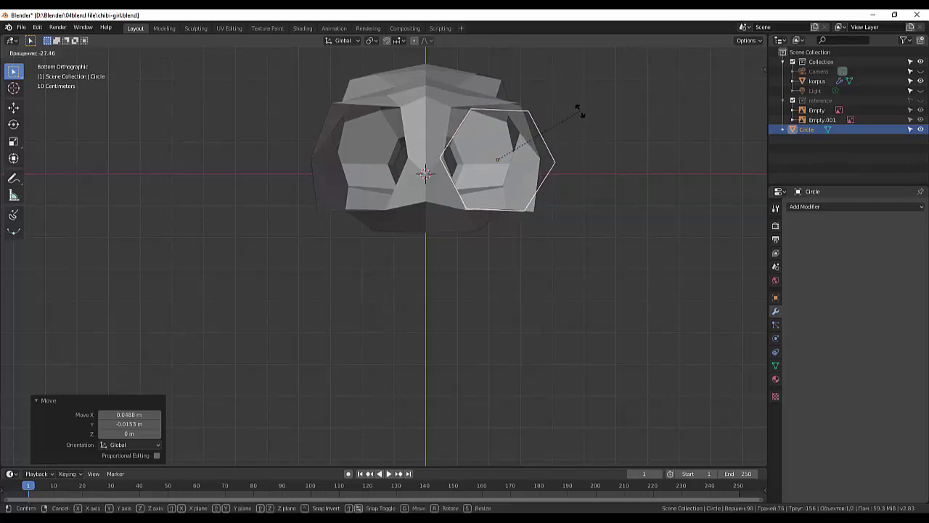
left_click(580, 113)
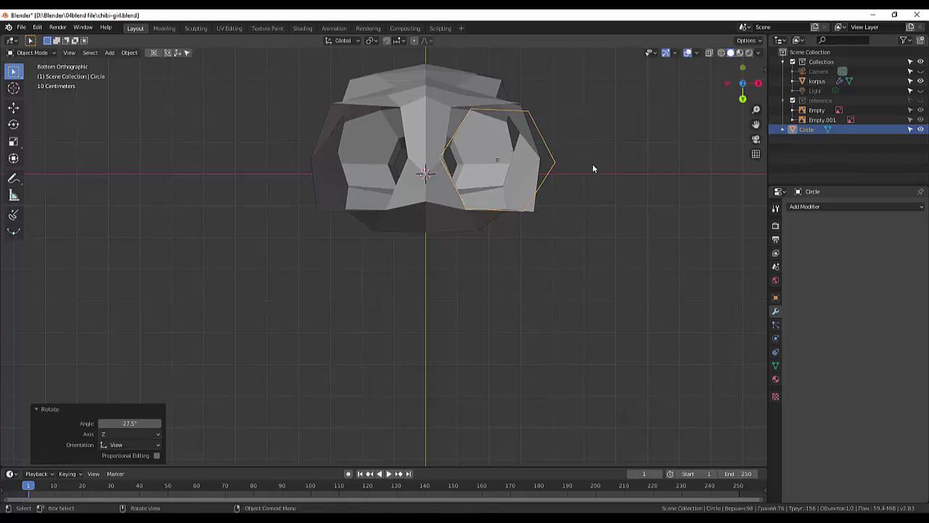
key("s")
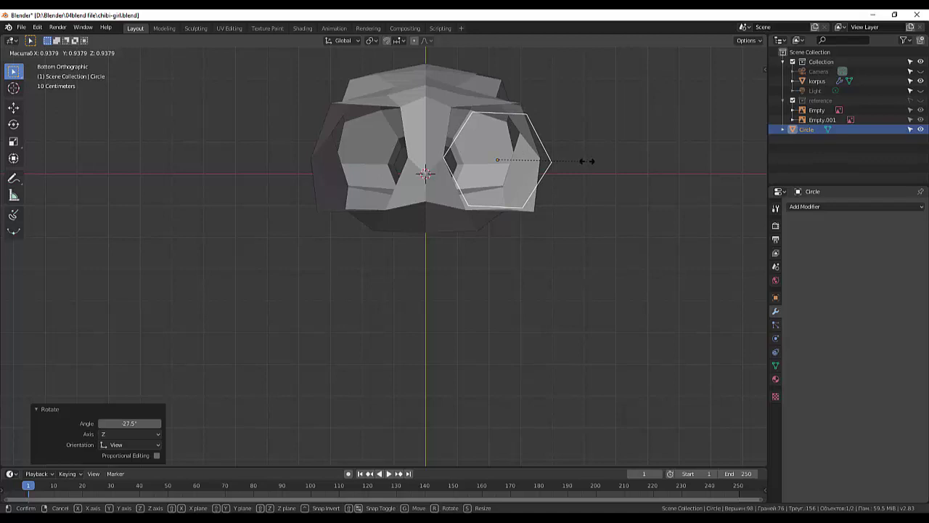
left_click(587, 161)
scroll(586, 161, "down", 2)
scroll(587, 161, "down", 2)
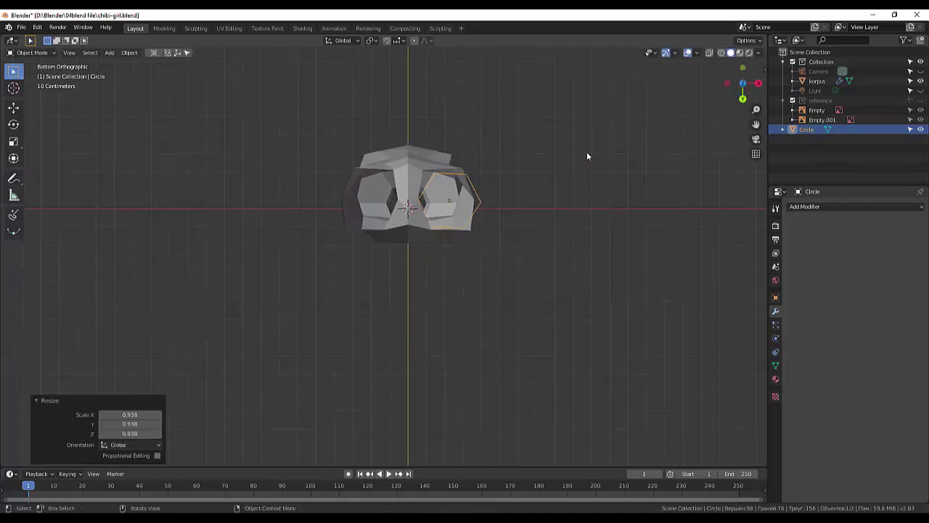
mouse_move(586, 151)
middle_mouse_down()
mouse_move(575, 247)
mouse_move(595, 235)
mouse_move(576, 254)
mouse_move(484, 253)
mouse_move(570, 256)
mouse_move(578, 272)
middle_mouse_up()
scroll(574, 253, "down", 3)
scroll(456, 422, "up", 2)
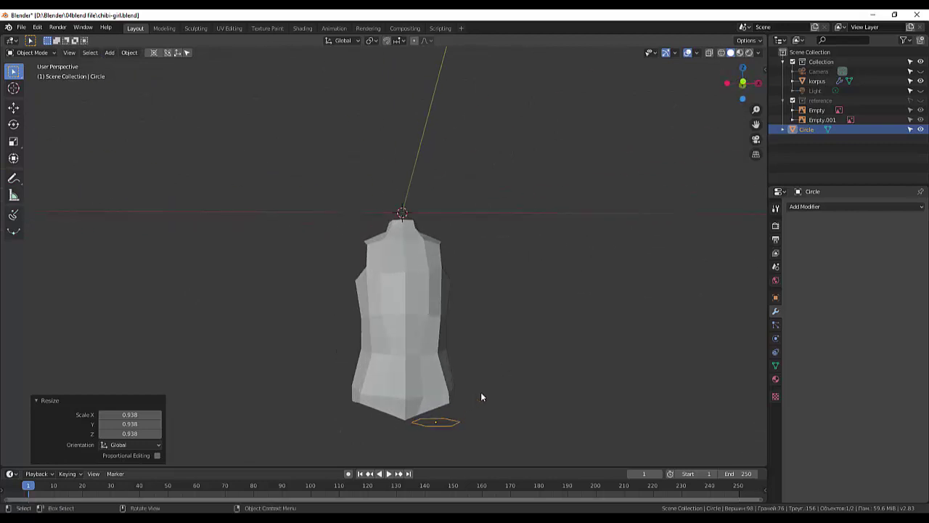
Set the circle's origin to the 3D cursor
left_click(804, 206)
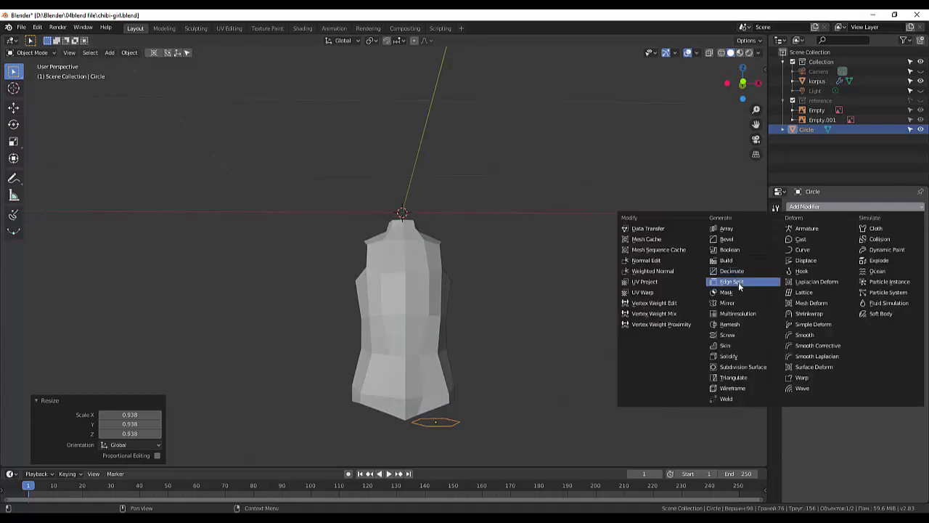
left_click(128, 52)
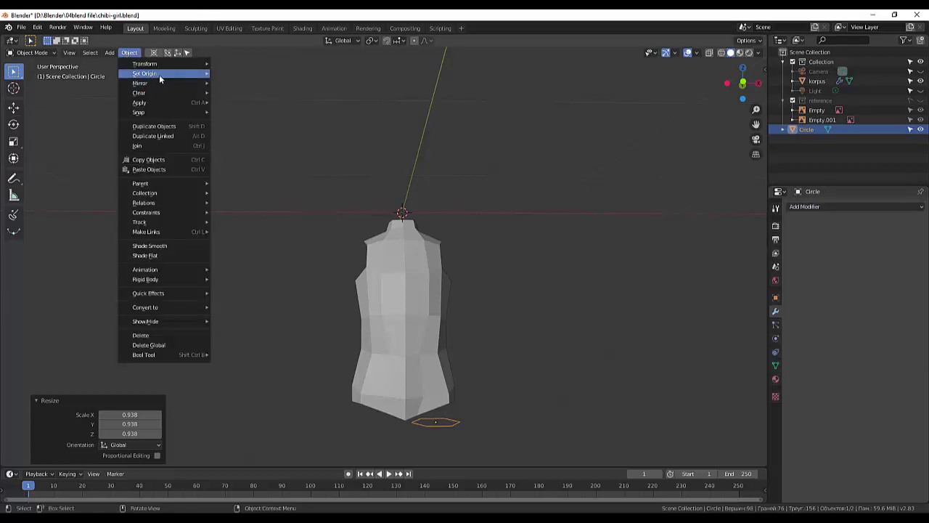
mouse_move(145, 74)
left_click(246, 96)
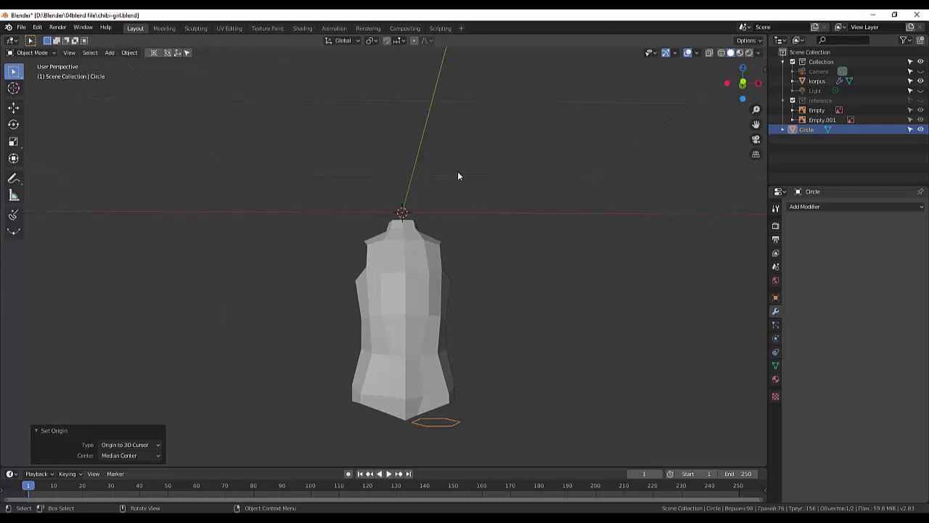
Add an X-axis Mirror modifier so a matching hexagon sits under the other leg opening
left_click(795, 206)
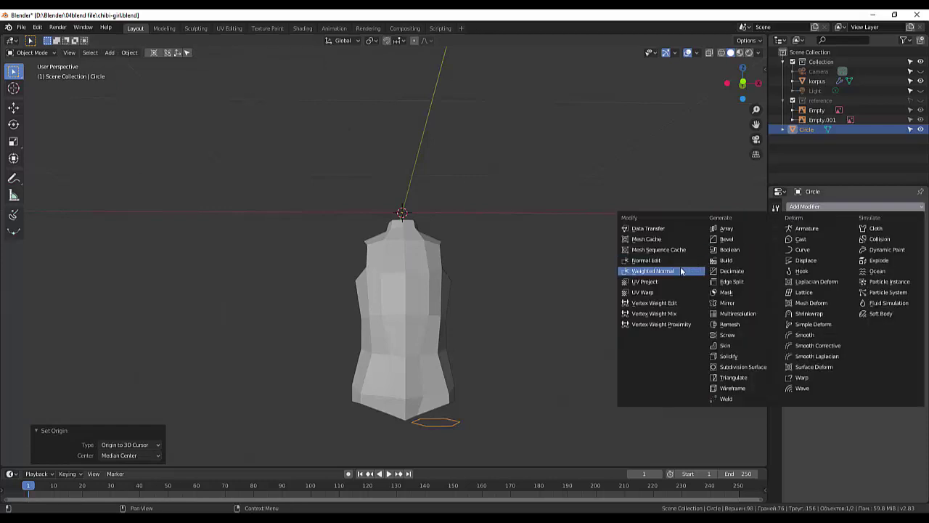
left_click(722, 303)
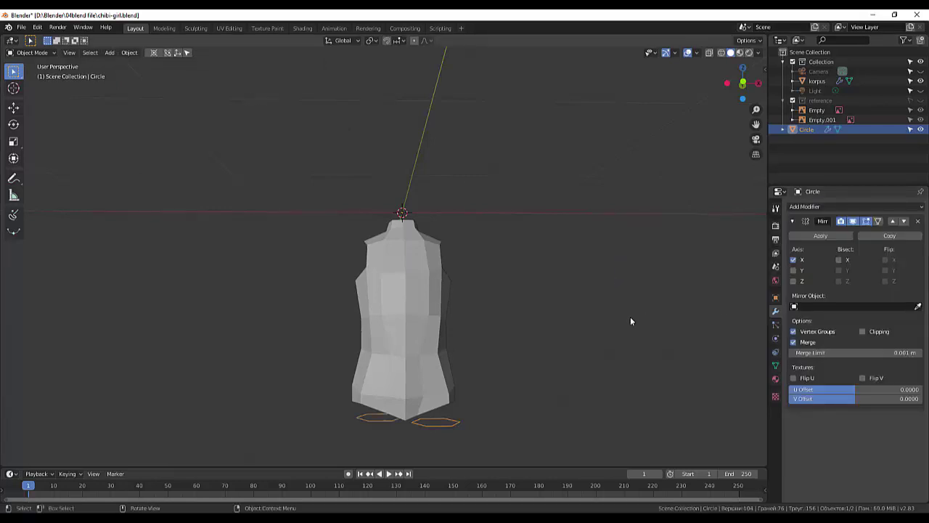
mouse_move(630, 317)
middle_mouse_down()
mouse_move(633, 303)
mouse_move(617, 305)
middle_mouse_up()
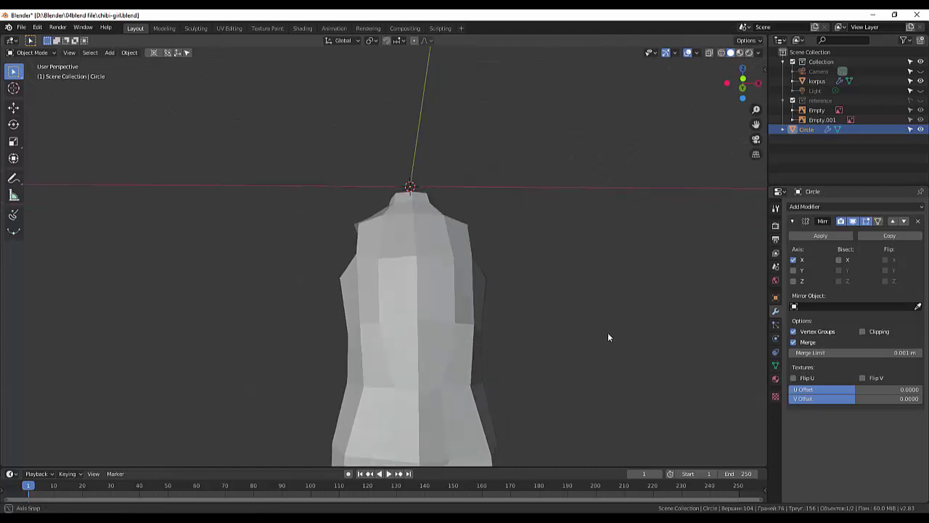
scroll(607, 331, "up", 5)
mouse_move(588, 365)
middle_mouse_down("shift")
mouse_move(571, 78)
mouse_move(563, 462)
middle_mouse_up("shift")
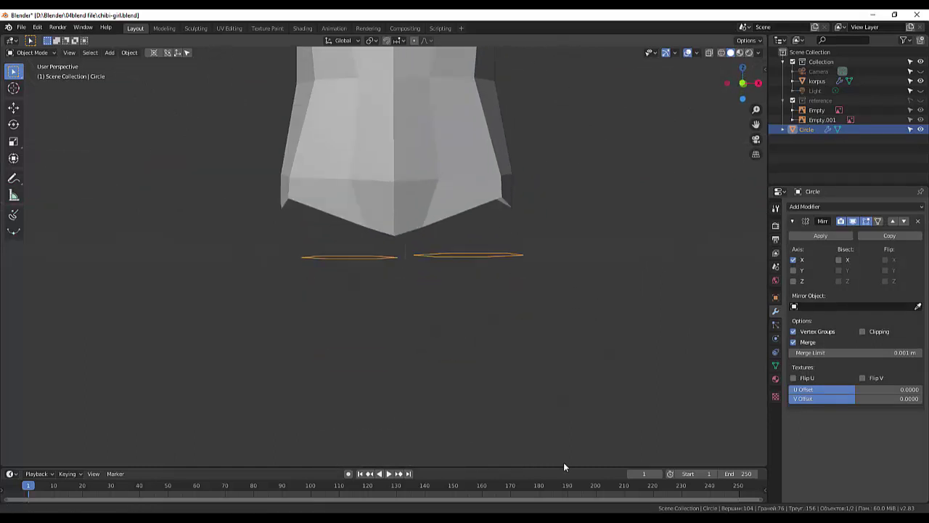
mouse_move(525, 391)
middle_mouse_down()
mouse_move(466, 394)
mouse_move(447, 386)
mouse_move(437, 400)
mouse_move(473, 392)
mouse_move(535, 400)
middle_mouse_up()
Drag korpus from Collection onto Scene Collection in the Outliner and select it with Circle
left_click(484, 236)
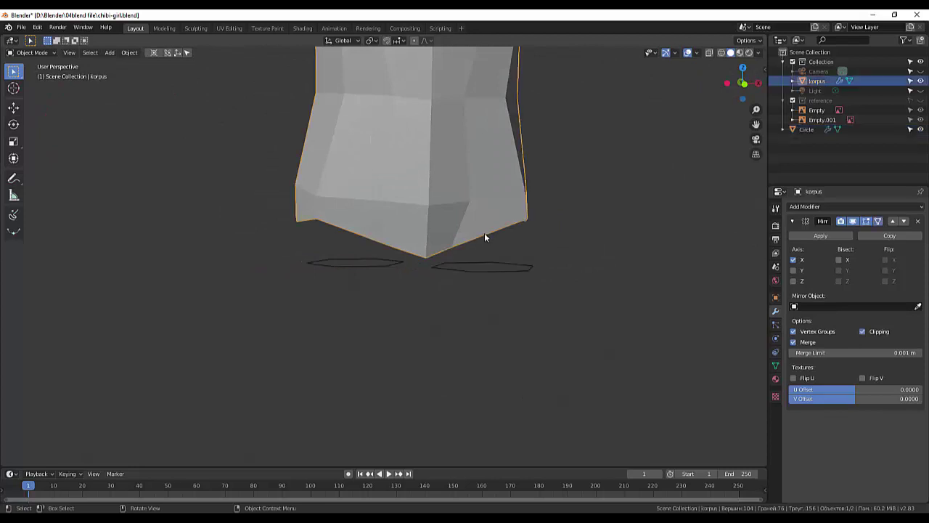
left_click(516, 269)
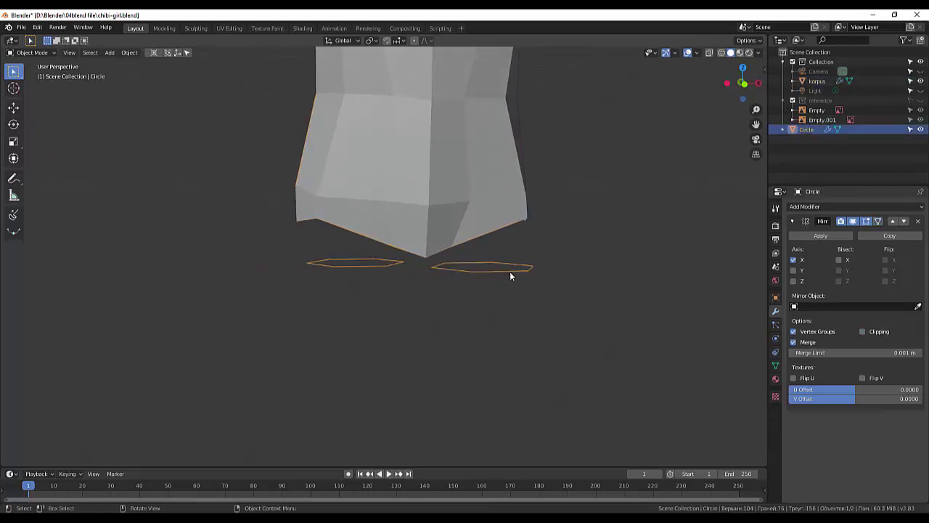
mouse_move(818, 81)
left_mouse_down()
mouse_move(807, 154)
mouse_move(807, 143)
left_mouse_up()
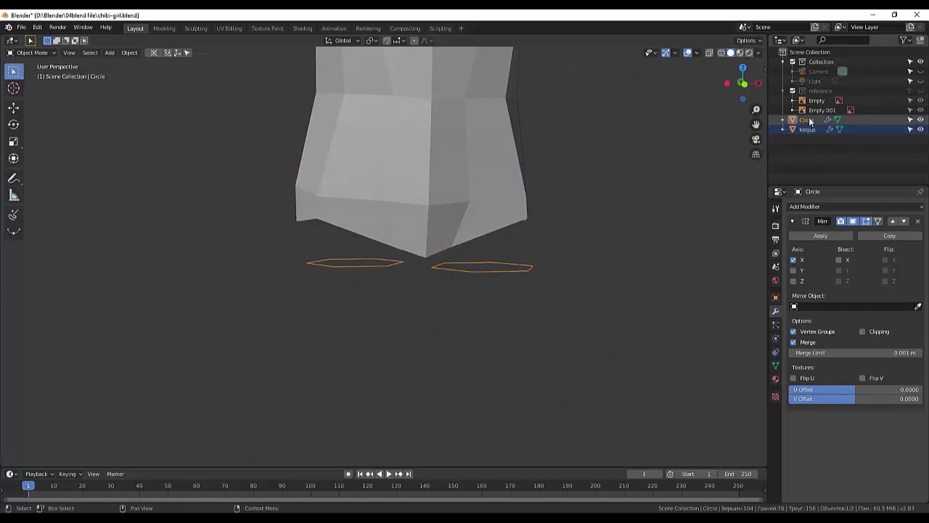
left_click(806, 130, "shift")
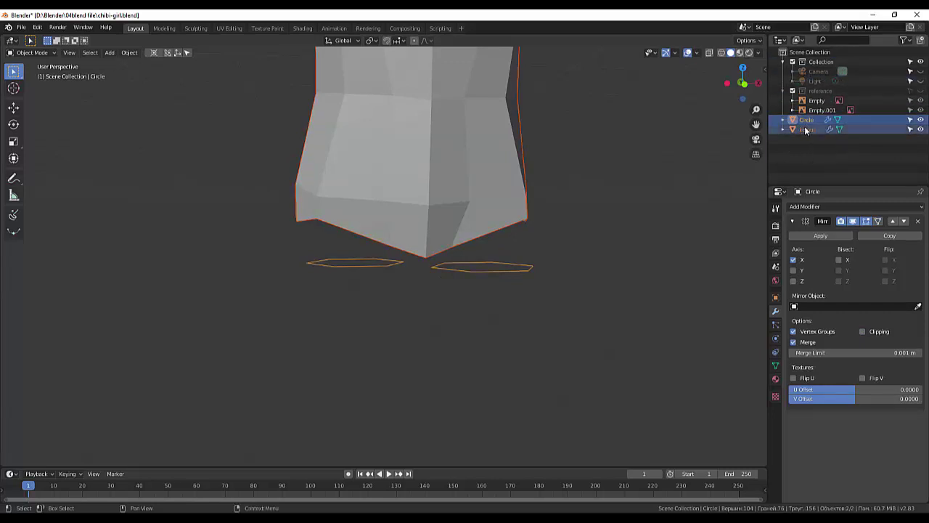
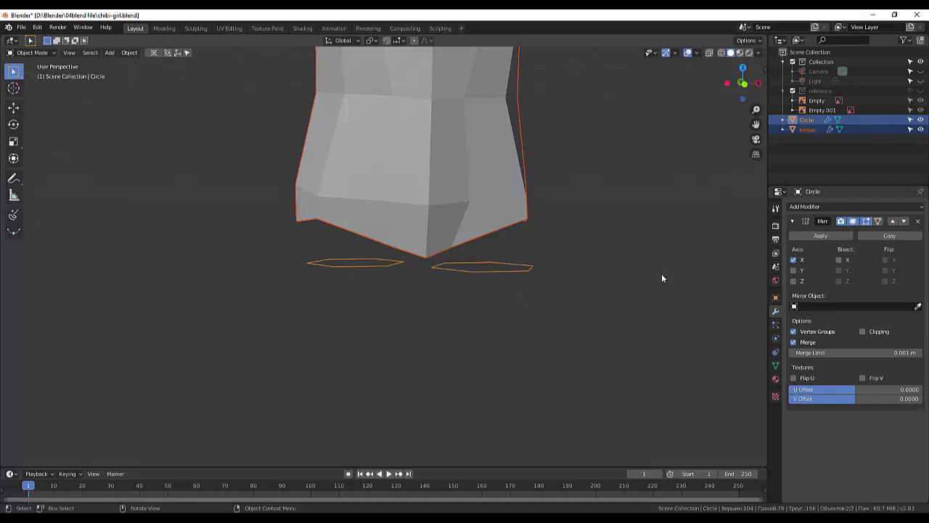
Join the korpus torso into the Circle object, then clear the selection
mouse_move(661, 273)
middle_mouse_down()
mouse_move(644, 220)
mouse_move(650, 271)
middle_mouse_up()
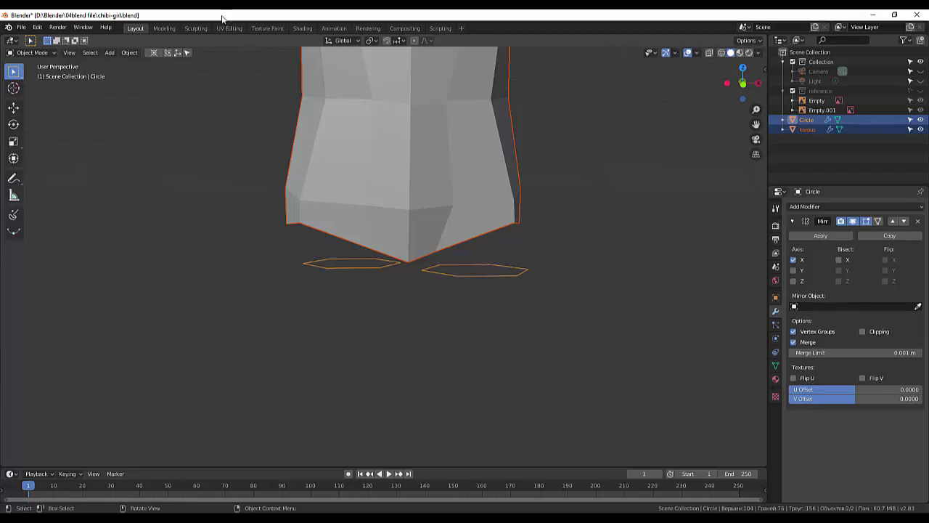
left_click(129, 53)
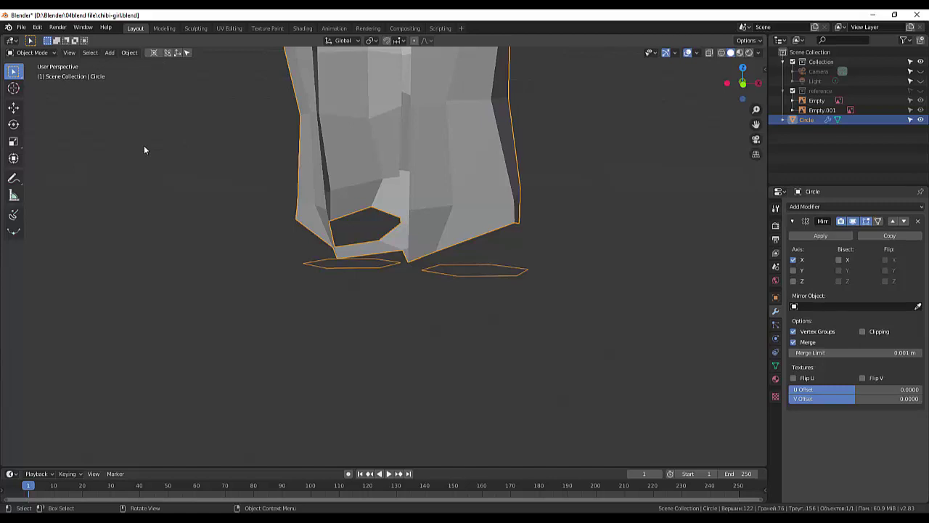
left_click(144, 150)
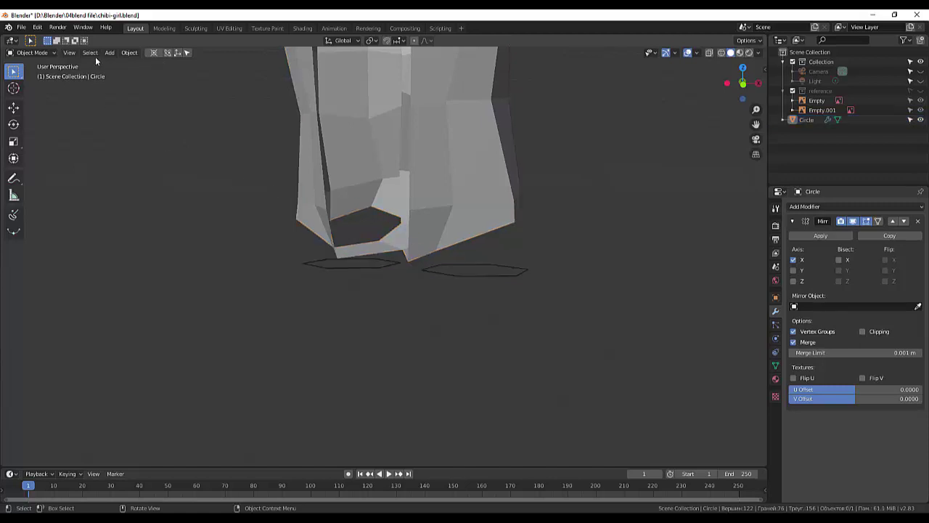
In Edit Mode with edge select, select the edge loop of the right circle
left_click(27, 53)
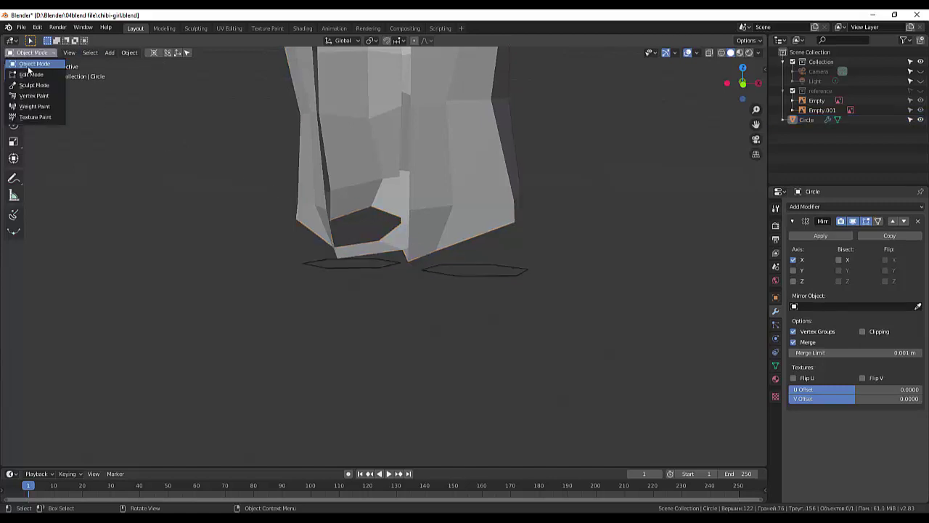
left_click(29, 69)
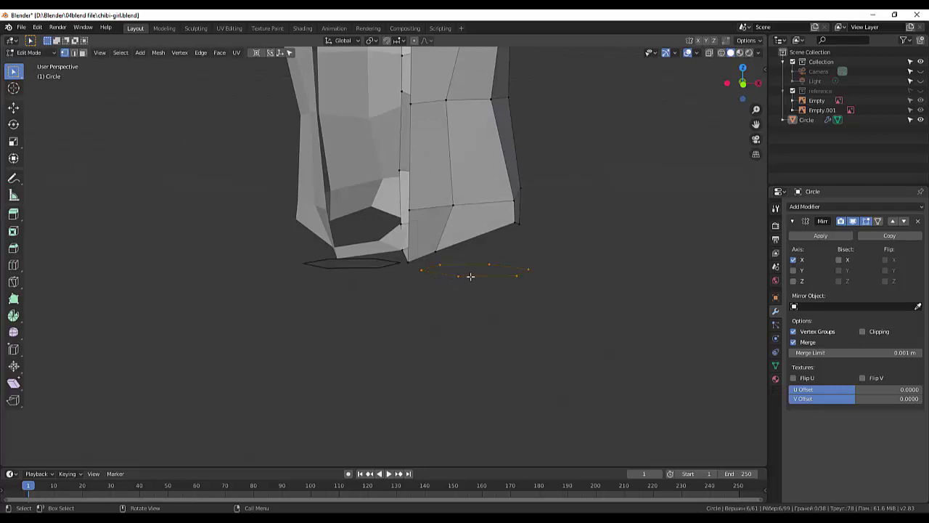
key("alt+a")
left_click(73, 54)
left_click(442, 269, "ctrl")
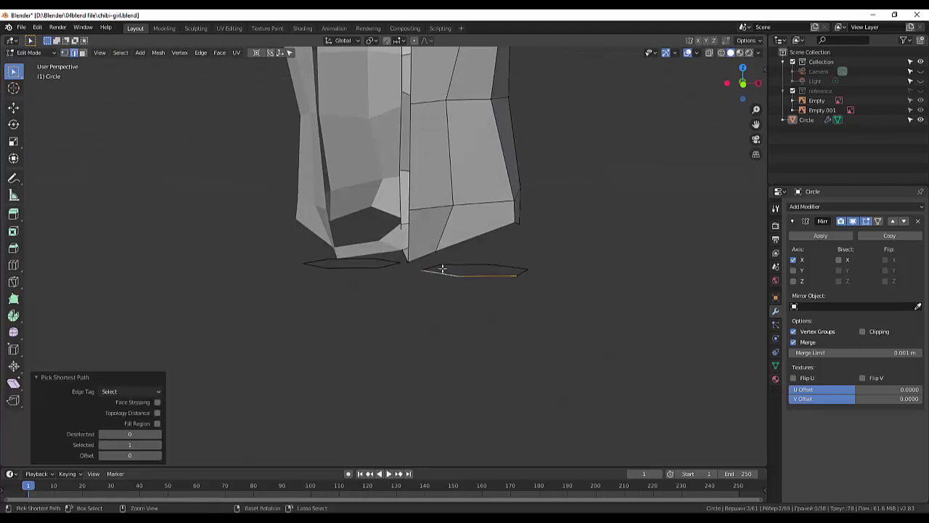
key("ctrl+z")
left_click(490, 262, "ctrl")
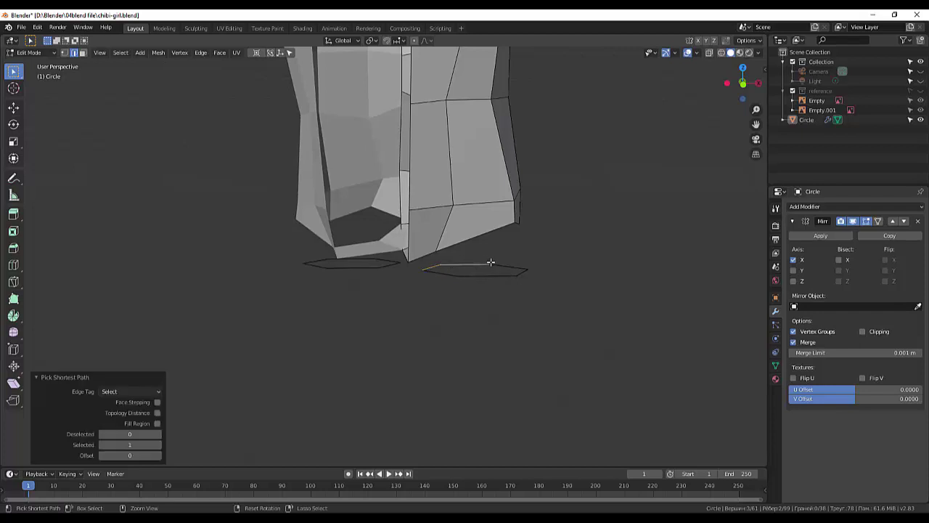
left_click(494, 275, "ctrl")
Add the edge loop around the torso's bottom opening to the selection
middle_click_drag(448, 275, 463, 156)
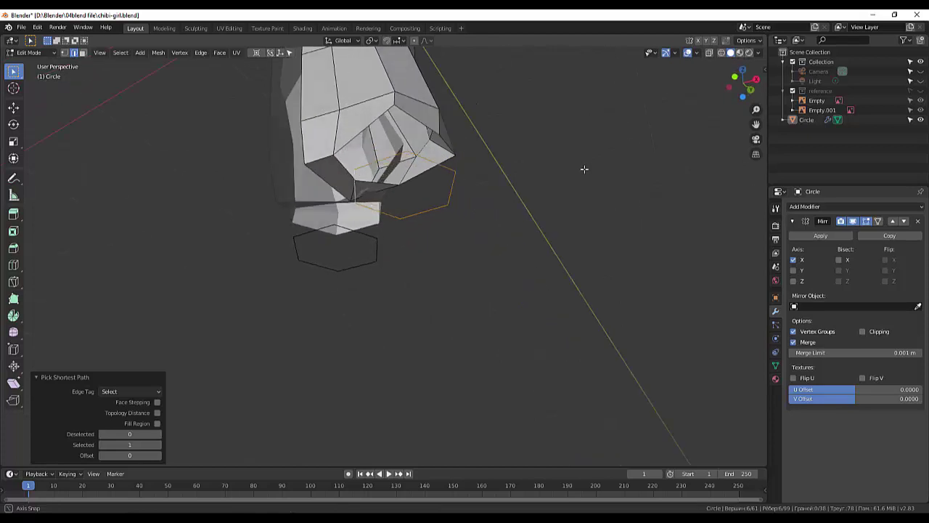
left_click(388, 120, "ctrl")
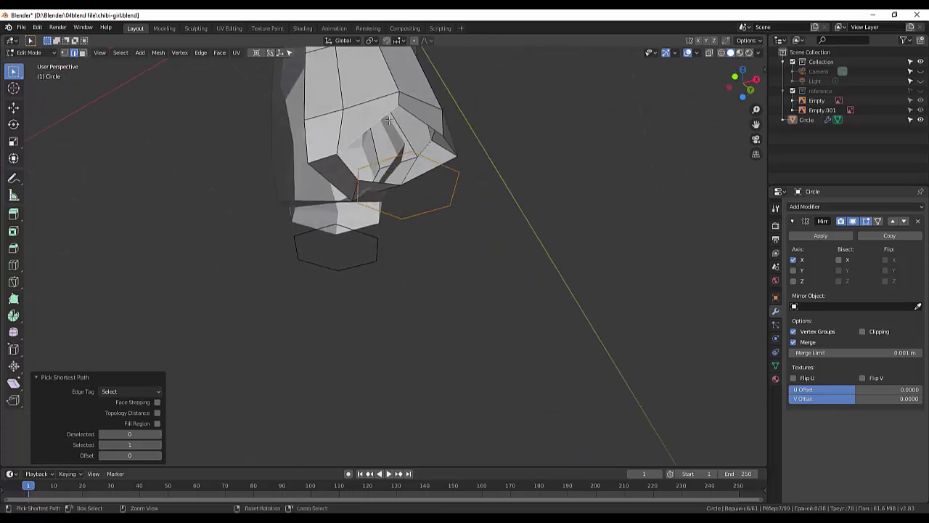
left_click(451, 150, "ctrl")
left_click(442, 148, "ctrl")
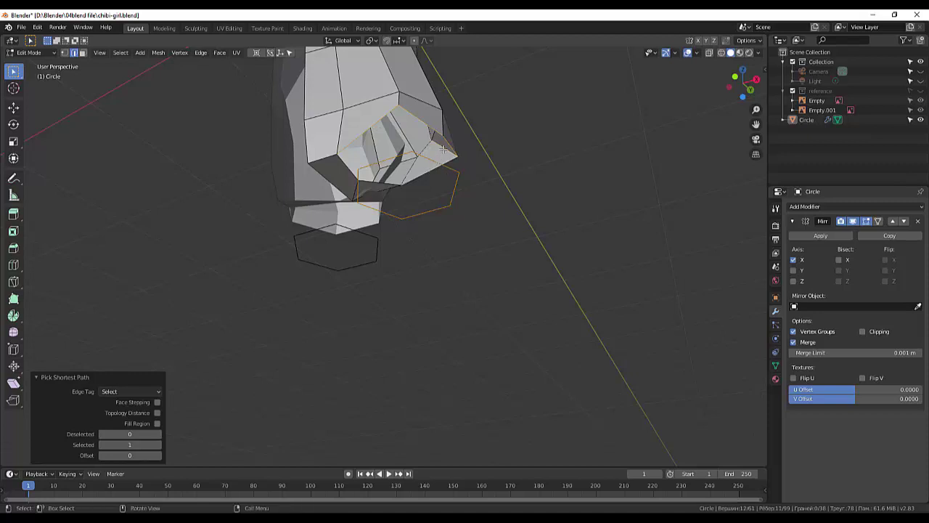
key("ctrl+z")
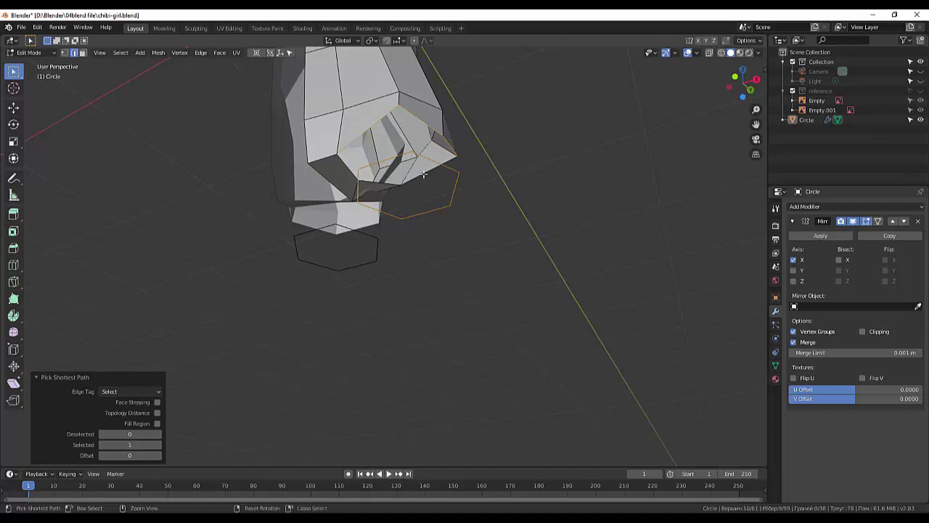
left_click(422, 176, "ctrl")
left_click(384, 201, "ctrl")
mouse_move(395, 214)
middle_mouse_down()
mouse_move(434, 255)
mouse_move(389, 244)
mouse_move(420, 257)
mouse_move(455, 249)
mouse_move(440, 247)
middle_mouse_up()
Bridge the right circle and the bottom opening with Bridge Edge Loops
left_click(201, 53)
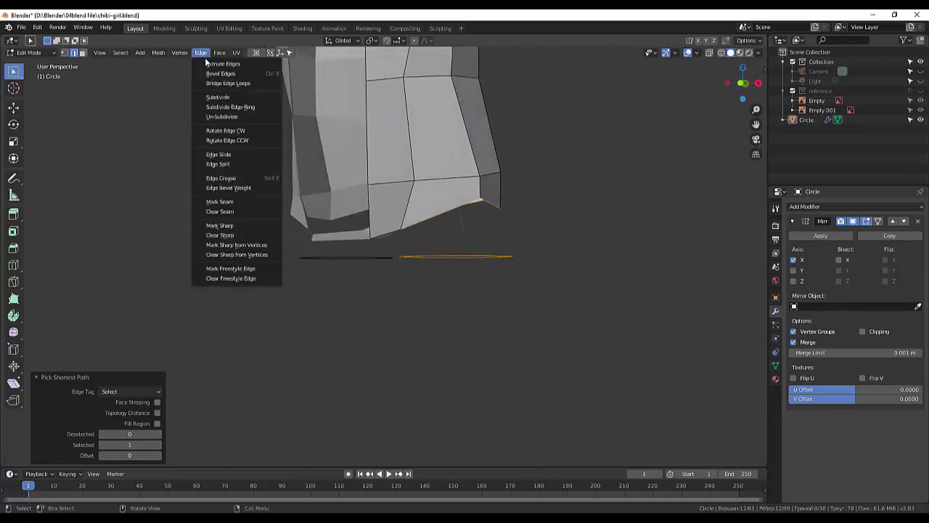
left_click(218, 83)
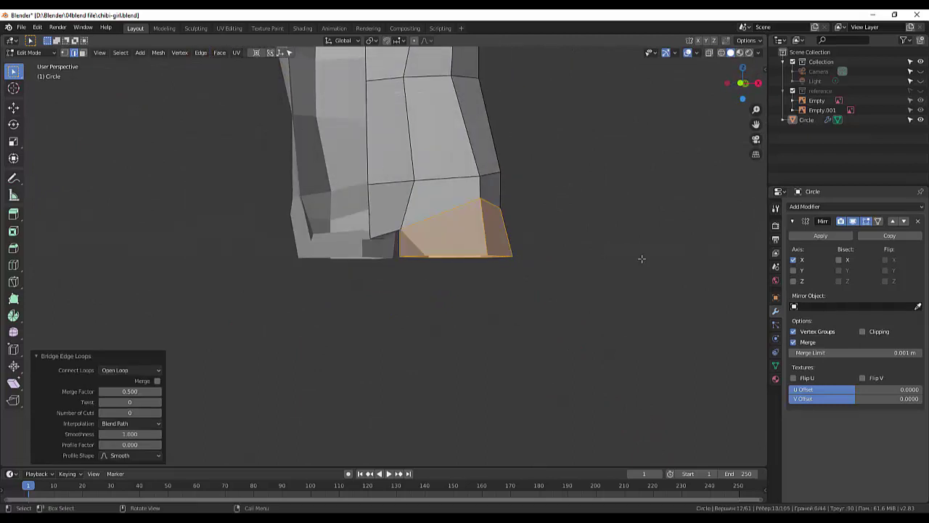
mouse_move(641, 259)
middle_mouse_down()
mouse_move(688, 255)
mouse_move(618, 141)
mouse_move(586, 228)
mouse_move(543, 286)
mouse_move(498, 292)
mouse_move(469, 254)
mouse_move(452, 149)
mouse_move(395, 348)
middle_mouse_up()
mouse_move(355, 317)
middle_mouse_down()
mouse_move(348, 375)
mouse_move(353, 353)
mouse_move(341, 363)
mouse_move(328, 343)
mouse_move(338, 349)
middle_mouse_up()
Inspect the new leg faces in X-ray, then turn X-ray off and deselect
left_click(709, 52)
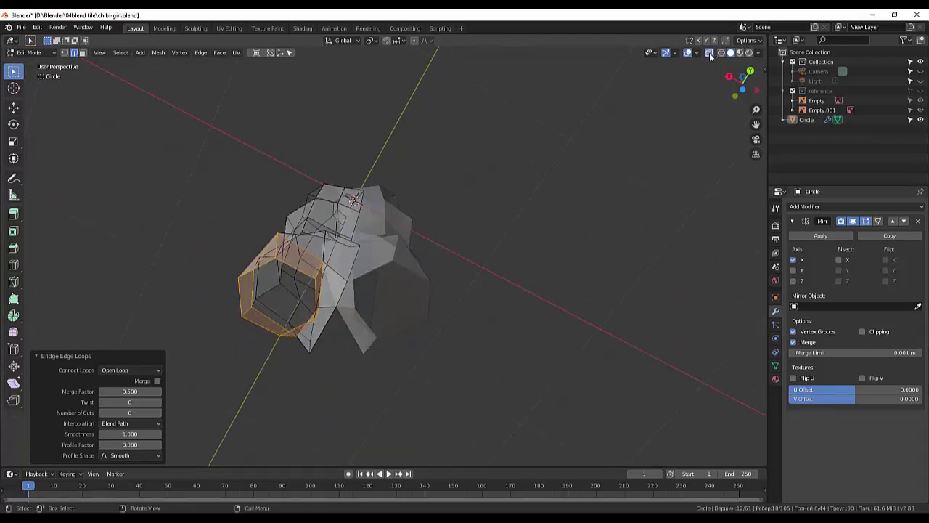
mouse_move(442, 320)
middle_mouse_down()
mouse_move(435, 309)
mouse_move(469, 224)
mouse_move(450, 264)
mouse_move(448, 305)
mouse_move(487, 213)
mouse_move(458, 232)
mouse_move(301, 242)
mouse_move(283, 375)
mouse_move(297, 394)
mouse_move(242, 384)
mouse_move(280, 365)
middle_mouse_up()
scroll(411, 279, "down", 2)
scroll(411, 278, "down", 2)
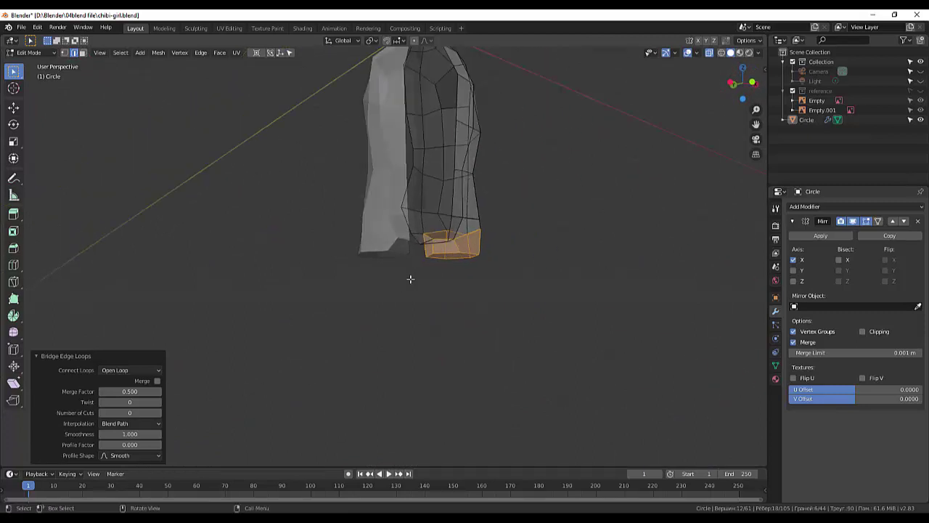
left_click(710, 53)
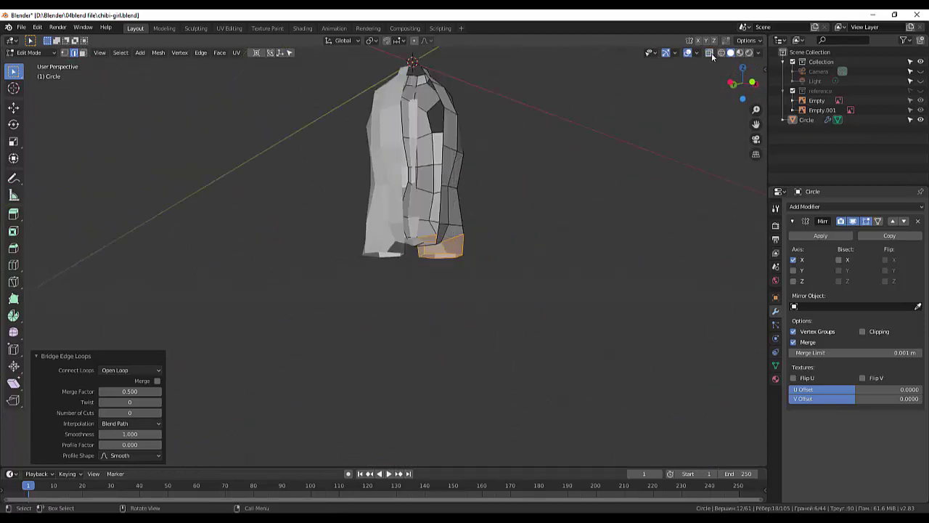
left_click(548, 150)
mouse_move(548, 150)
middle_mouse_down()
mouse_move(603, 160)
mouse_move(603, 212)
mouse_move(556, 235)
mouse_move(535, 205)
mouse_move(539, 225)
mouse_move(612, 186)
mouse_move(661, 142)
mouse_move(668, 108)
mouse_move(574, 116)
mouse_move(542, 182)
middle_mouse_up()
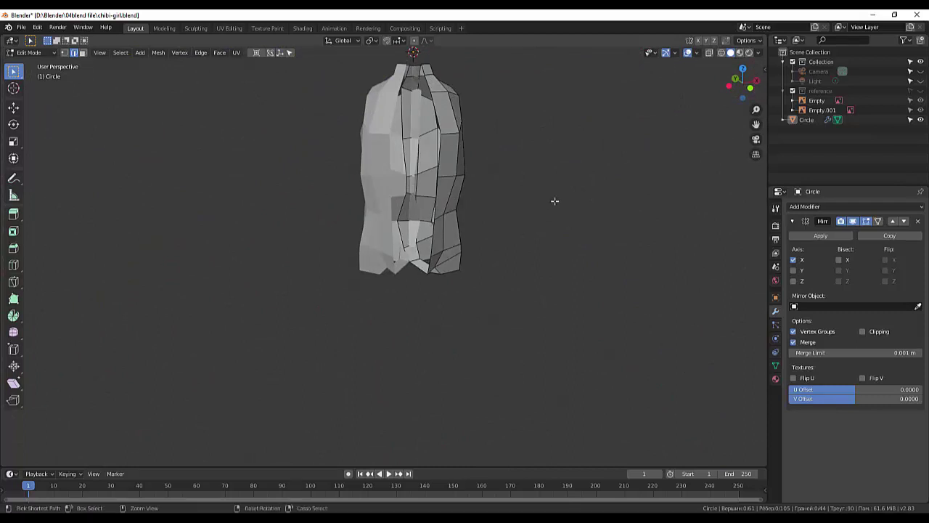
Undo the bridge and the join so korpus and Circle are separate again
key("ctrl+z")
key("ctrl+z")
key("ctrl+z")
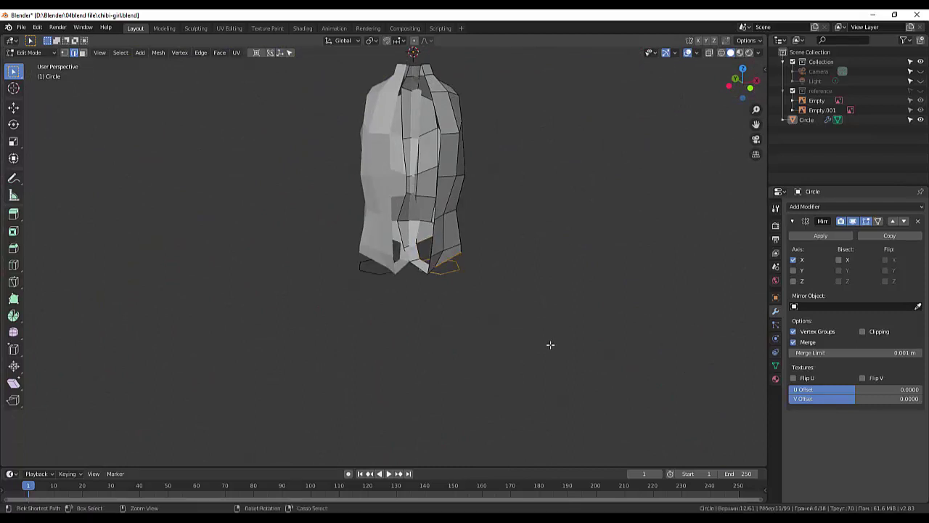
key("ctrl+z")
key("ctrl+z")
key("ctrl+z")
key("ctrl+z")
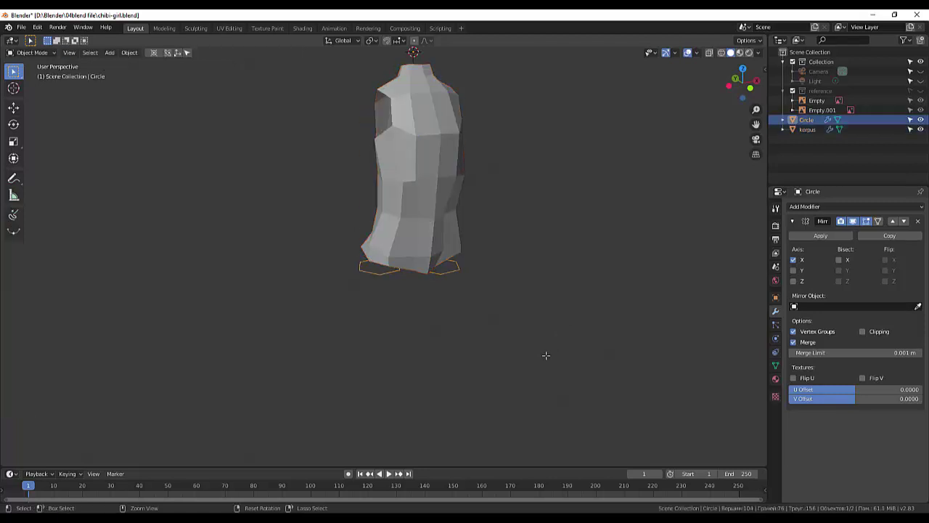
mouse_move(539, 336)
middle_mouse_down()
mouse_move(674, 249)
mouse_move(520, 193)
mouse_move(504, 245)
mouse_move(510, 250)
mouse_move(498, 206)
middle_mouse_up()
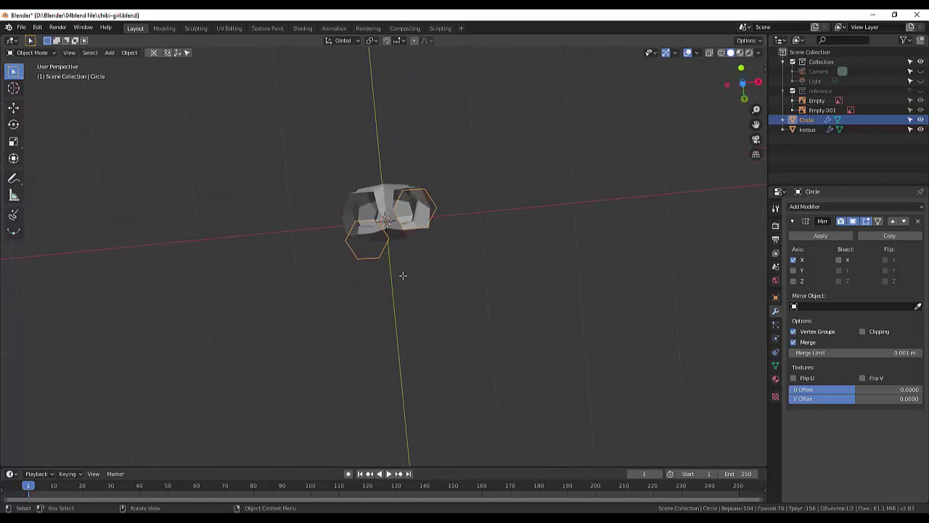
Delete Circle's Mirror modifier, leaving a single hexagonal ring
left_click(919, 222)
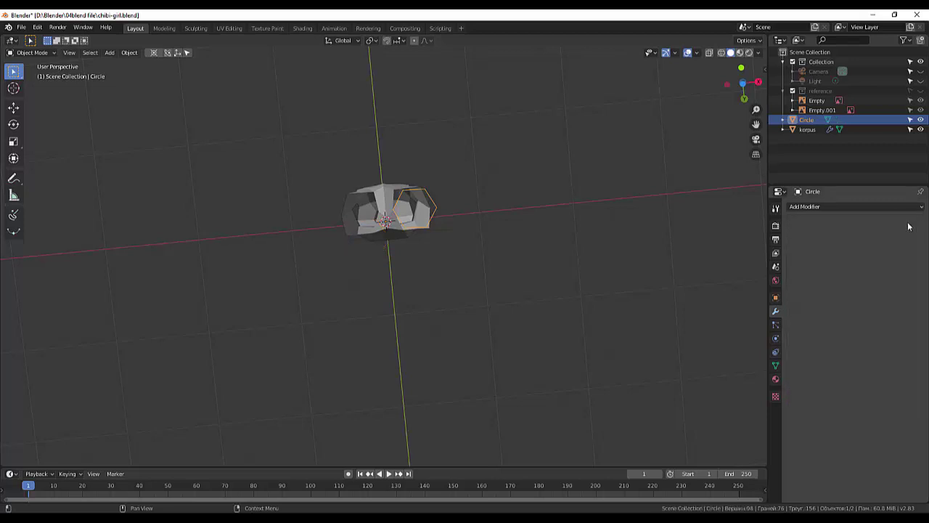
mouse_move(500, 260)
middle_mouse_down()
mouse_move(493, 276)
mouse_move(506, 356)
mouse_move(485, 259)
mouse_move(464, 257)
mouse_move(520, 288)
mouse_move(519, 345)
mouse_move(487, 373)
middle_mouse_up()
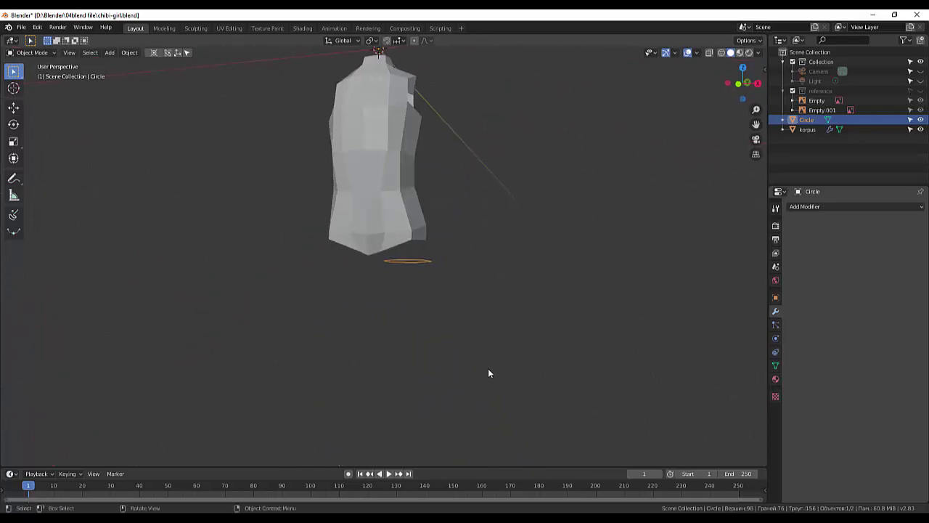
mouse_move(477, 350)
middle_mouse_down()
mouse_move(452, 315)
mouse_move(462, 297)
mouse_move(440, 278)
middle_mouse_up()
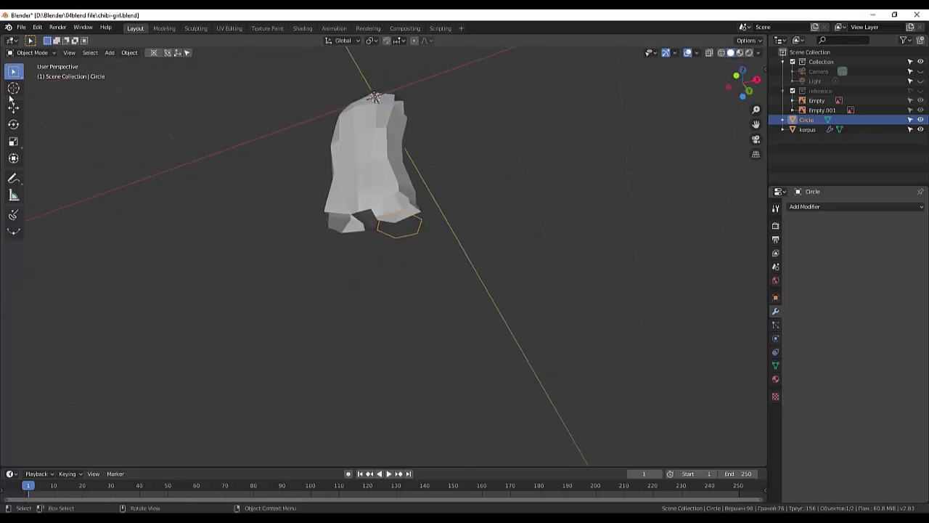
left_click(135, 54)
mouse_move(144, 73)
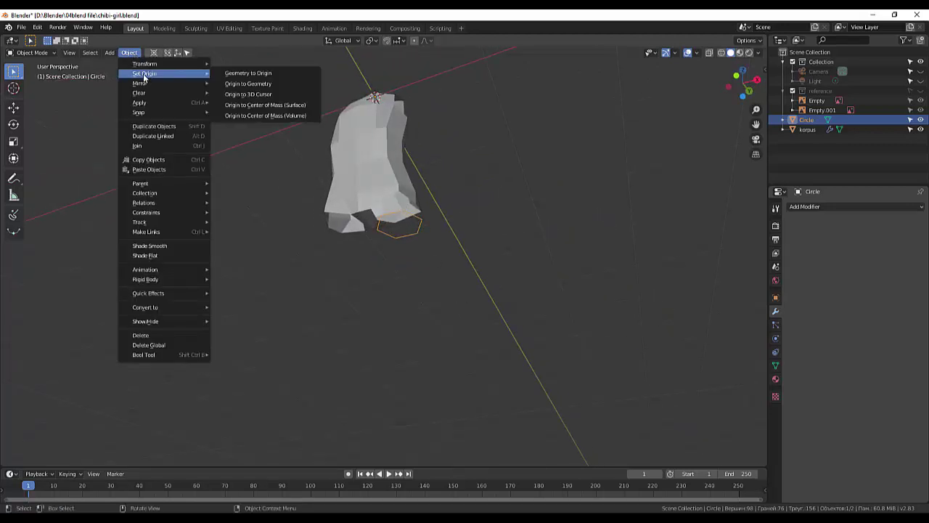
Select korpus, then Circle as active, and join them into one Circle mesh
left_click(380, 191)
left_click(418, 228, "shift")
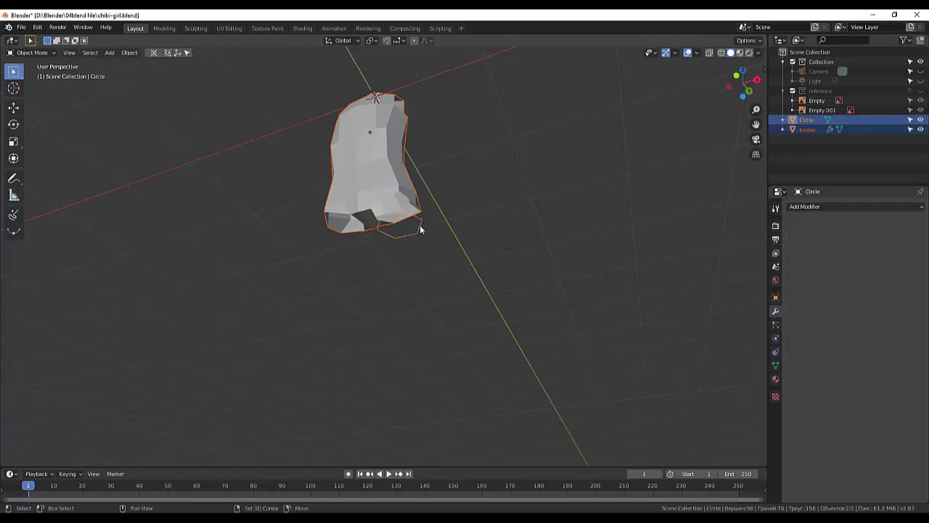
left_click(126, 53)
mouse_move(138, 112)
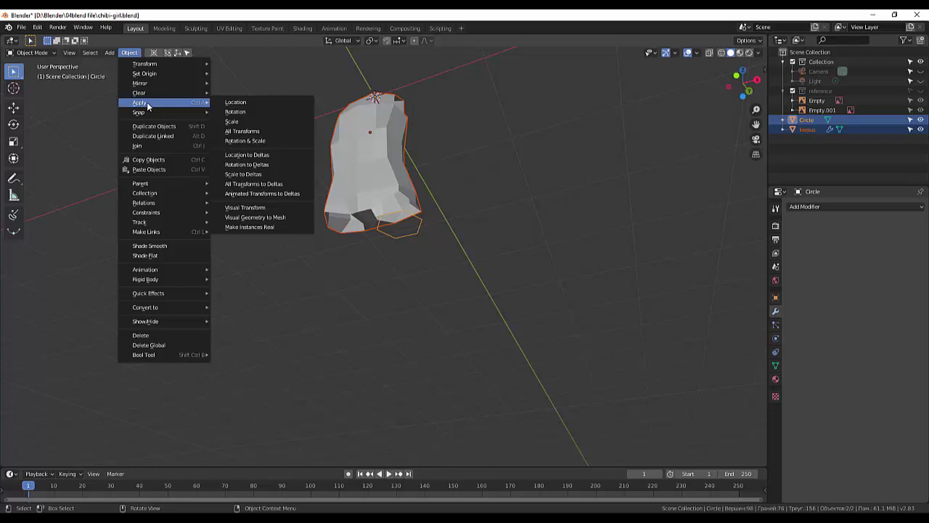
left_click(153, 146)
mouse_move(220, 200)
middle_mouse_down()
mouse_move(441, 269)
mouse_move(296, 235)
mouse_move(277, 249)
mouse_move(418, 300)
middle_mouse_up()
scroll(418, 300, "up", 2)
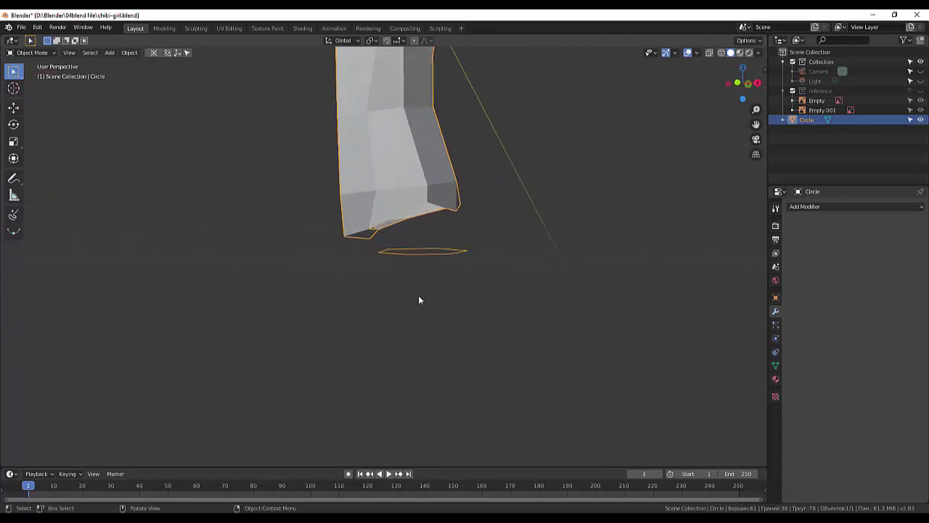
In Edit Mode, select the leg's open bottom rim edges plus the hexagon ring loop below
left_click(45, 51)
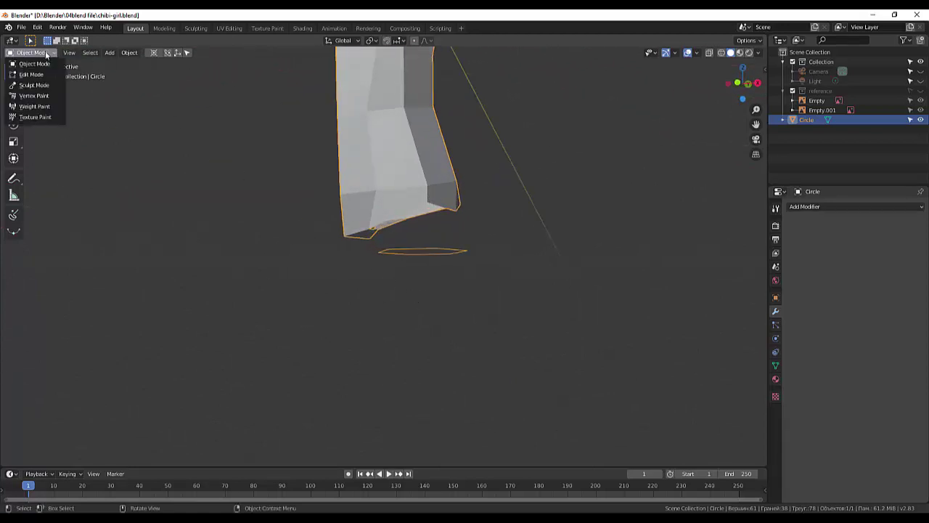
left_click(42, 75)
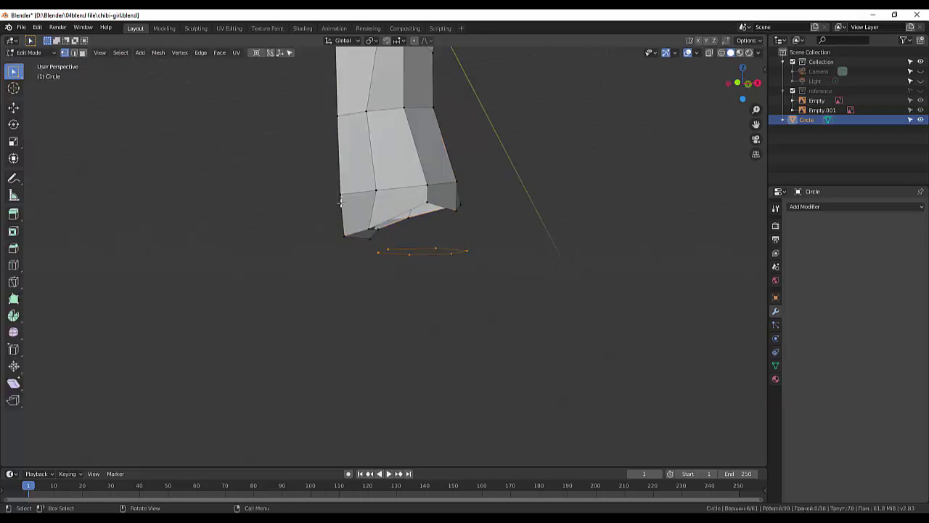
left_click(387, 218)
middle_click_drag(510, 218, 479, 222)
left_click(73, 52)
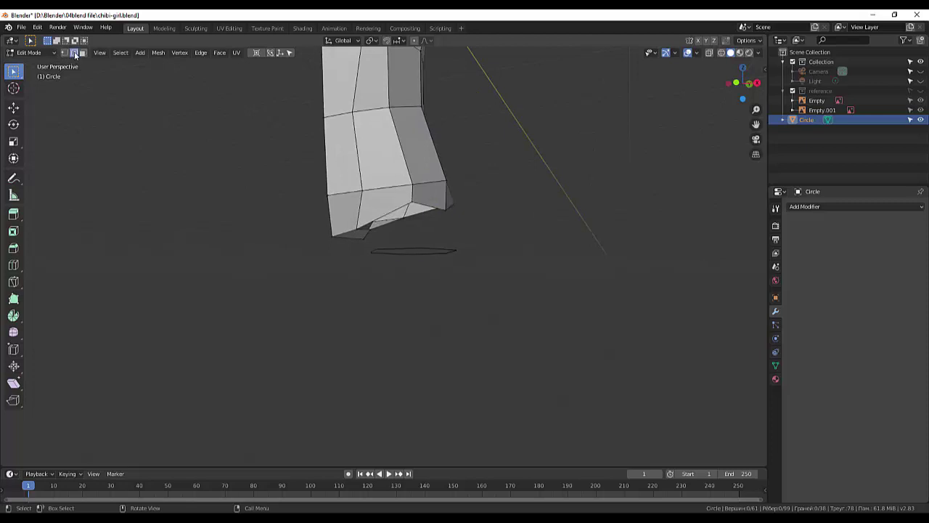
left_click(448, 207, "shift")
mouse_move(467, 212)
middle_mouse_down()
mouse_move(419, 181)
mouse_move(385, 175)
mouse_move(452, 207)
mouse_move(475, 197)
mouse_move(396, 200)
middle_mouse_up()
left_click(378, 198, "shift")
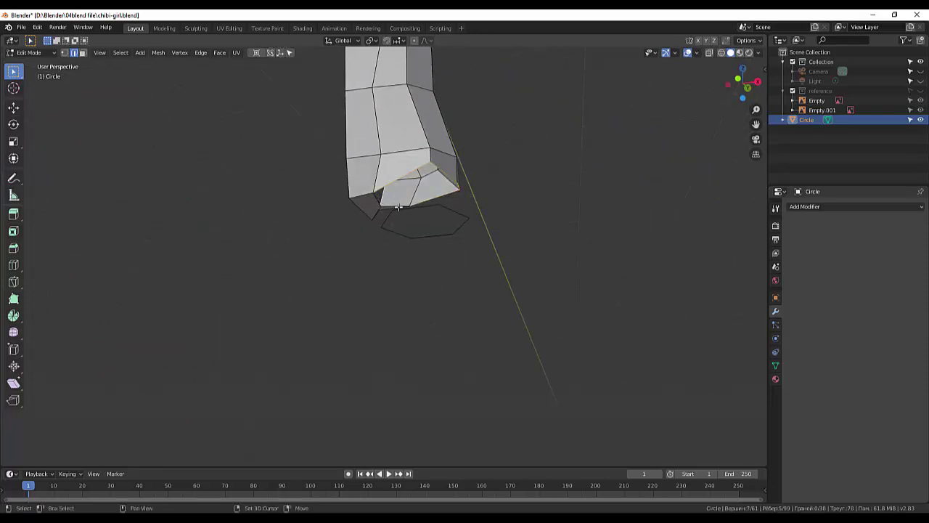
left_click(397, 206, "shift")
left_click(413, 211, "alt+shift")
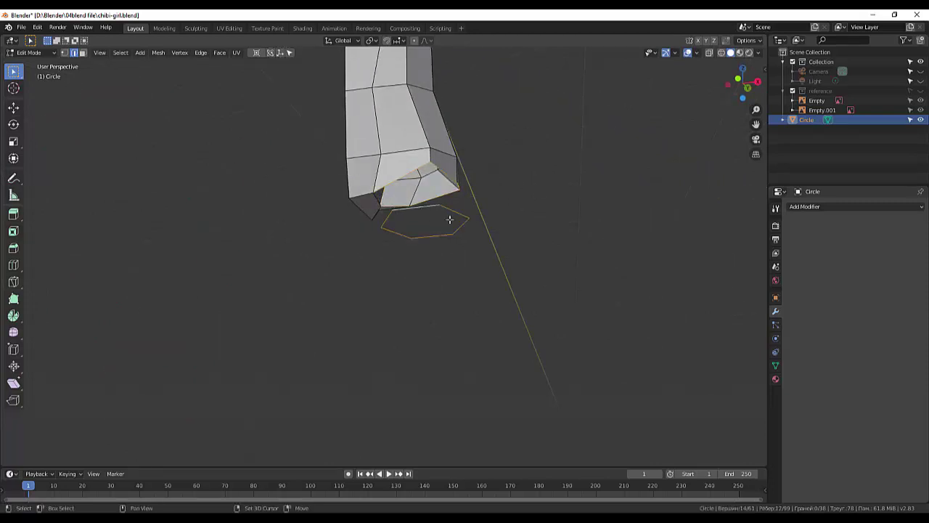
middle_click_drag(450, 218, 479, 260)
left_click(201, 53)
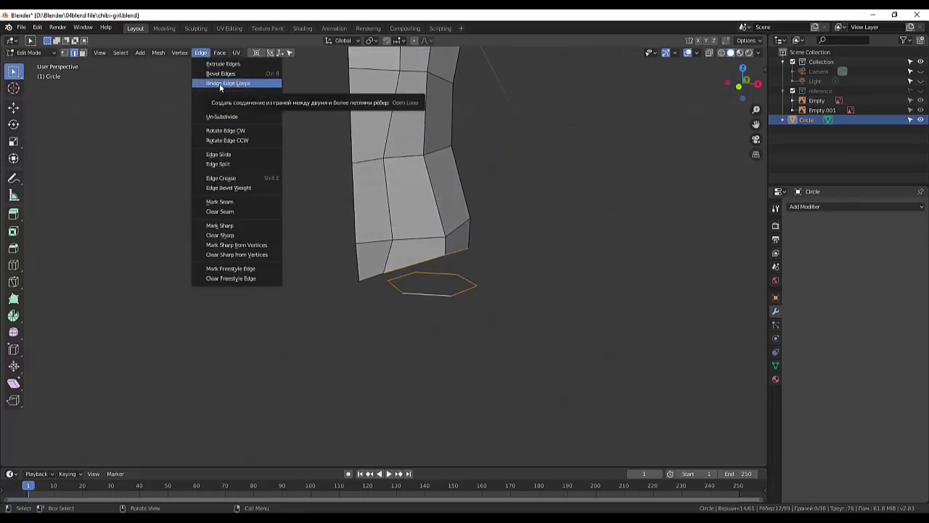
Try bridging the leg rim to the ring twice, undoing each attempt
left_click(220, 84)
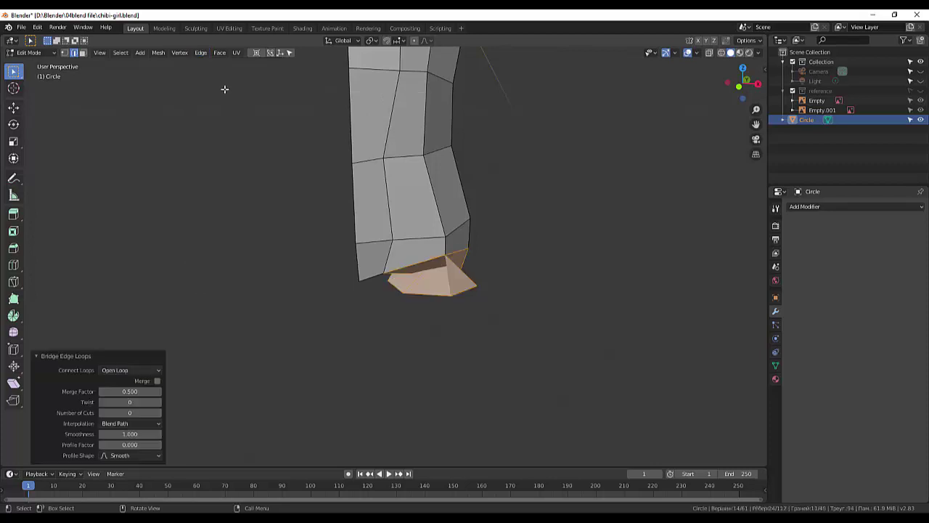
mouse_move(559, 271)
middle_mouse_down()
mouse_move(484, 235)
mouse_move(477, 204)
mouse_move(490, 245)
middle_mouse_up()
key("ctrl+z")
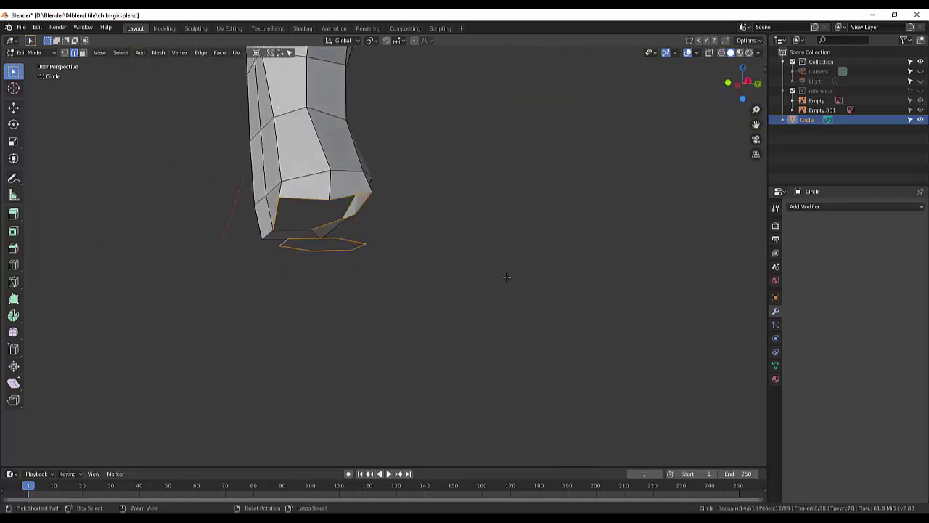
middle_click_drag(506, 292, 543, 318)
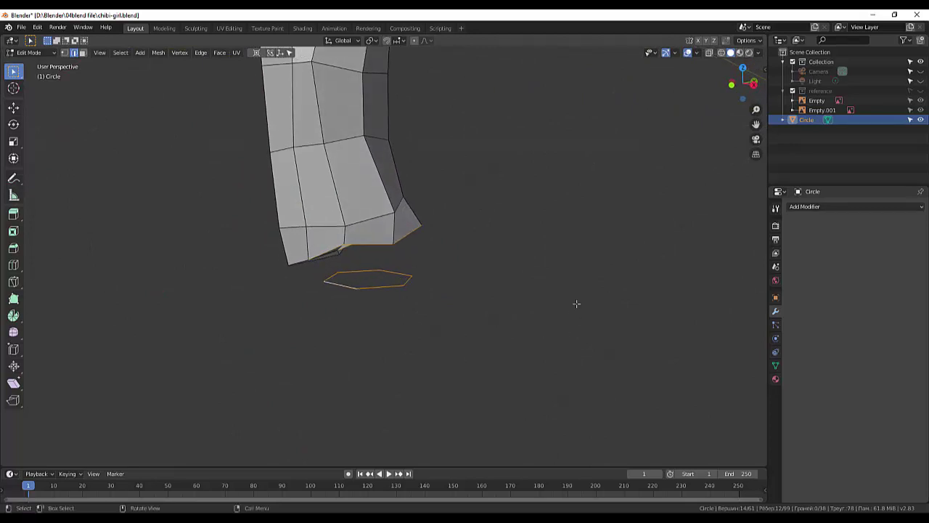
left_click(764, 69)
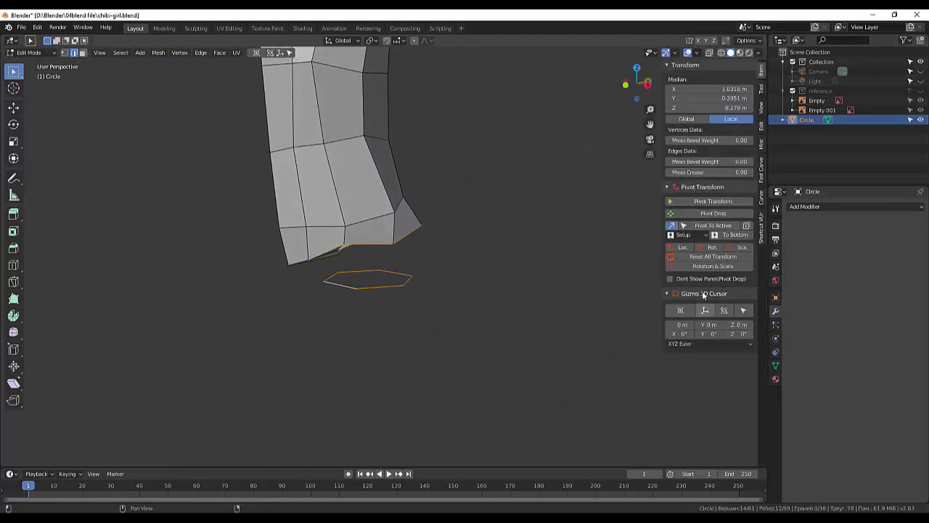
left_click(705, 258)
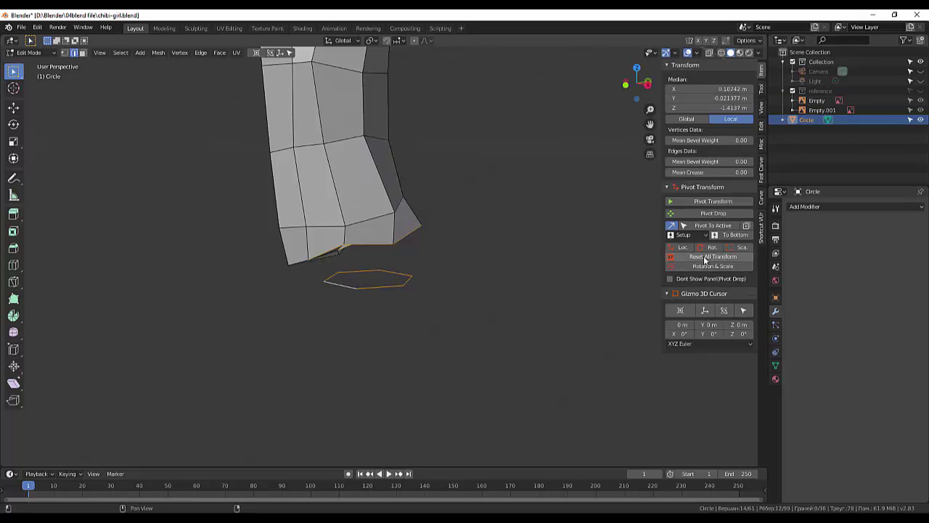
left_click(203, 53)
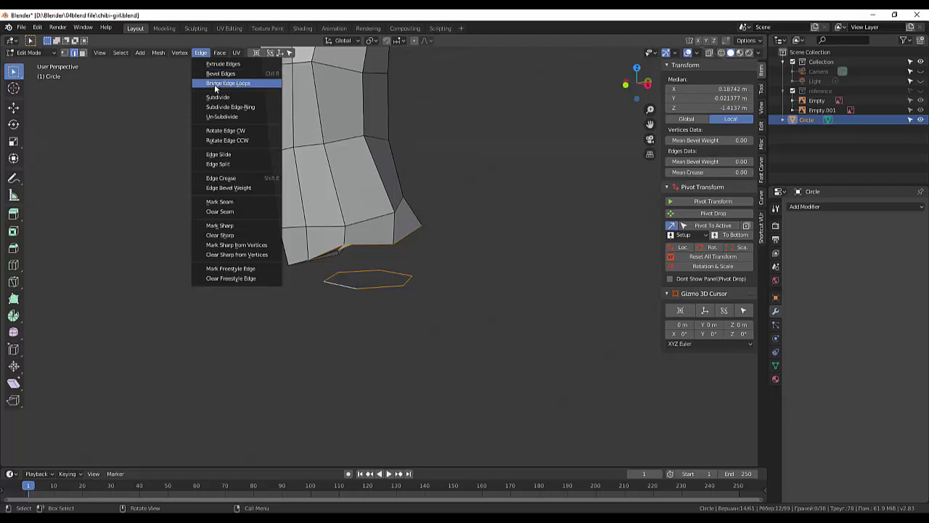
left_click(215, 86)
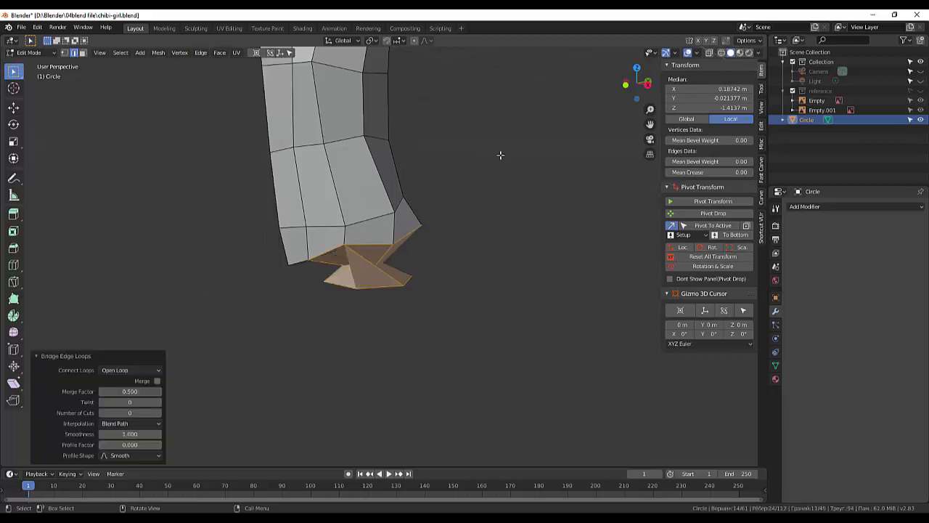
key("ctrl+z")
Fill the first three faces between ring edges and matching leg bottom edges with F
left_click(496, 248)
mouse_move(496, 248)
middle_mouse_down()
mouse_move(496, 232)
mouse_move(508, 230)
mouse_move(514, 247)
mouse_move(485, 264)
middle_mouse_up()
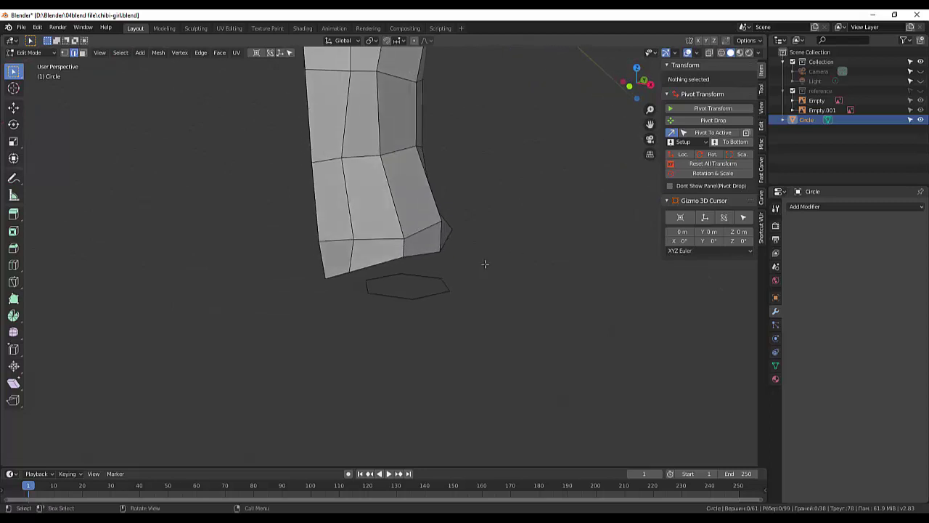
left_click(393, 296)
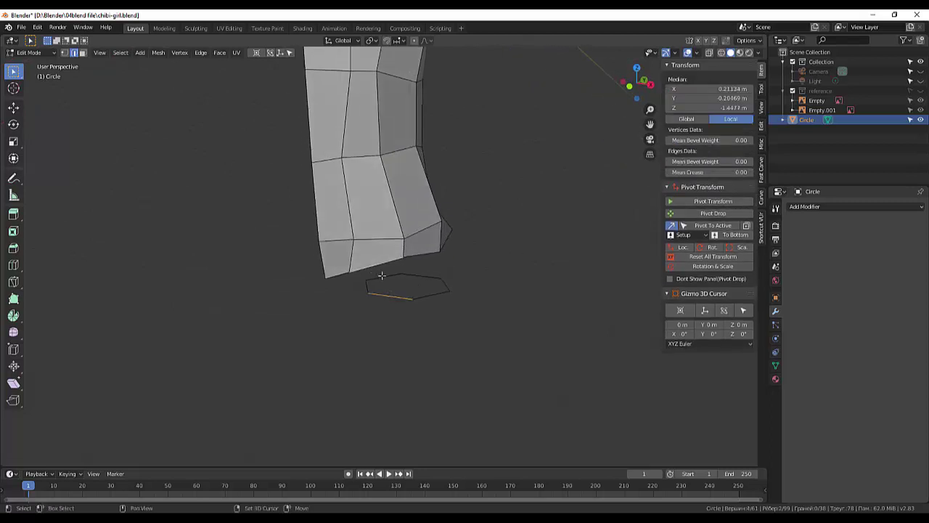
left_click(381, 275, "shift")
key("f")
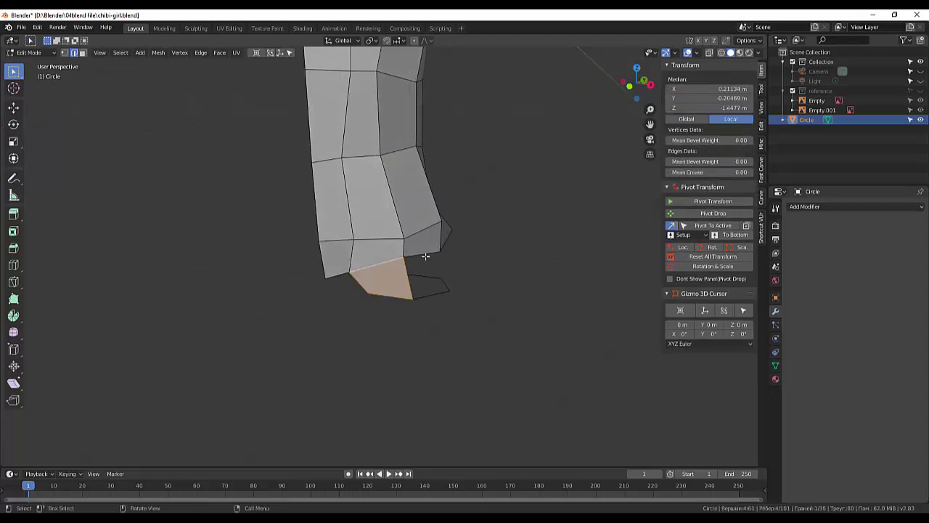
left_click(426, 255)
left_click(424, 296, "shift")
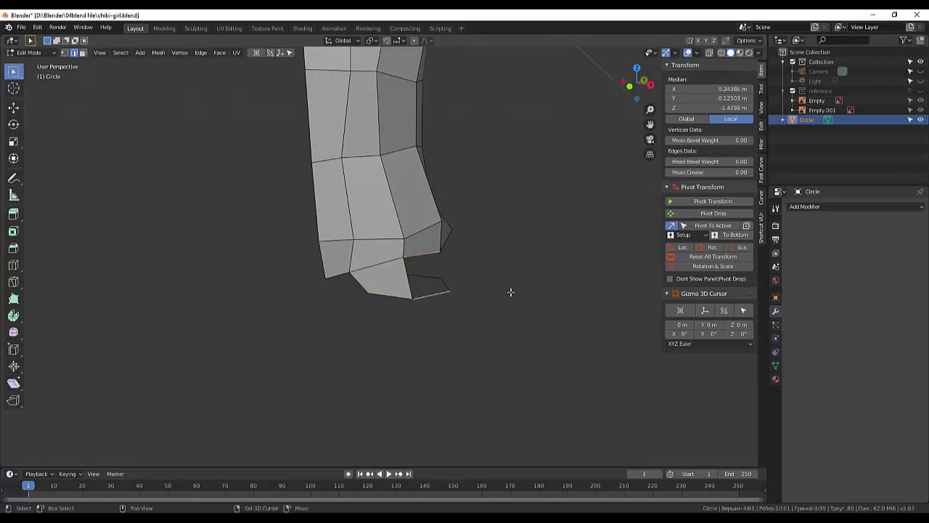
key("f")
mouse_move(524, 279)
middle_mouse_down()
mouse_move(460, 288)
mouse_move(438, 275)
middle_mouse_up()
left_click(296, 233)
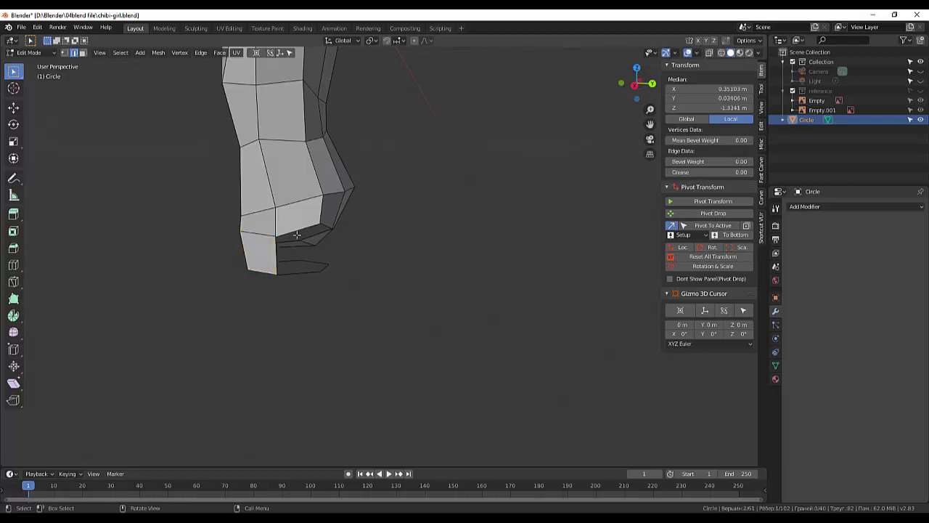
left_click(297, 273, "shift")
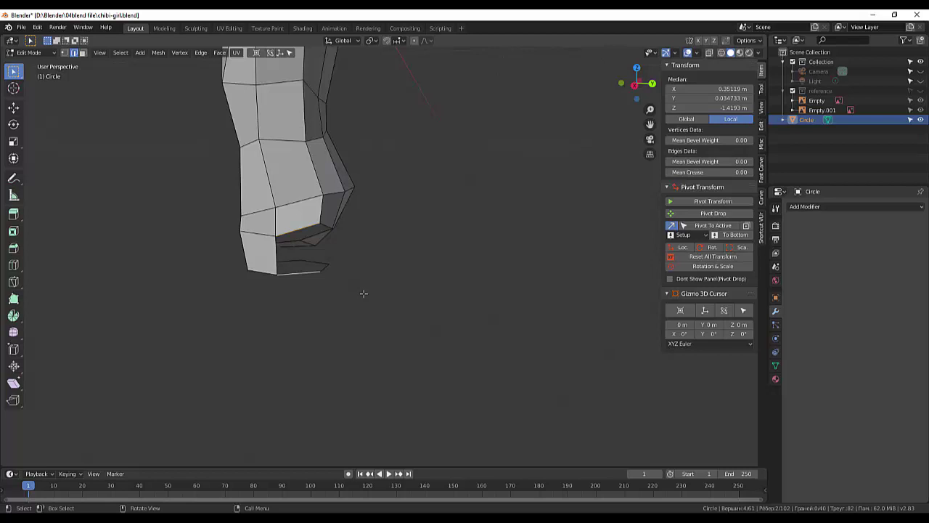
key("f")
Fill two more faces around the gap and pick edges of the remaining opening
mouse_move(364, 293)
middle_mouse_down()
mouse_move(322, 286)
mouse_move(312, 244)
middle_mouse_up()
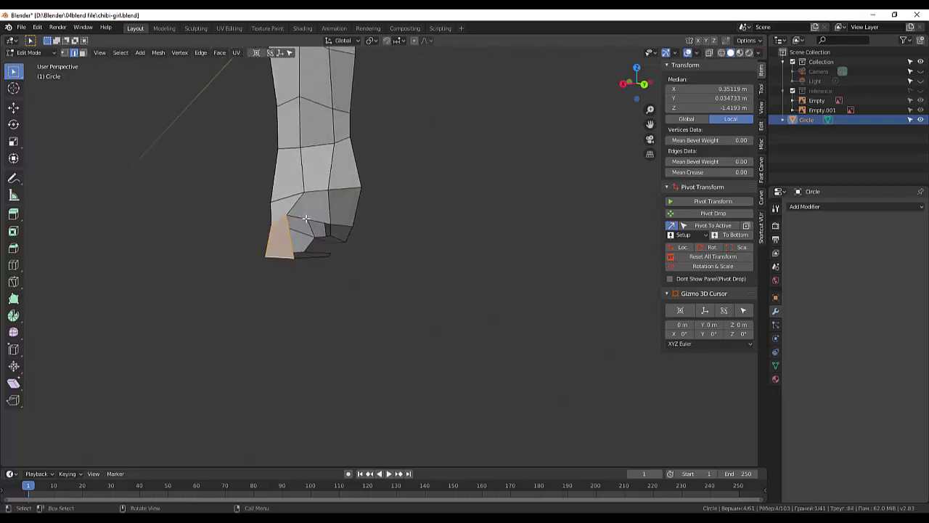
left_click(305, 218)
left_click(309, 254, "shift")
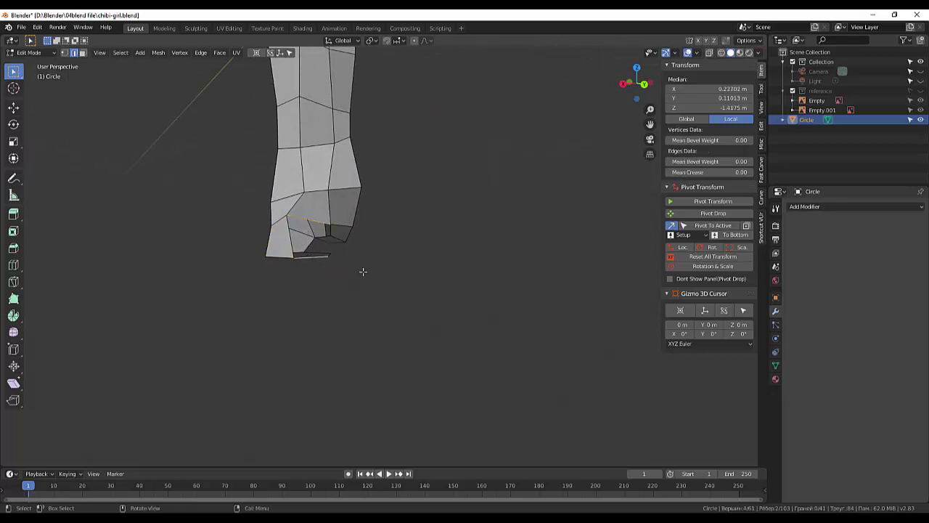
key("f")
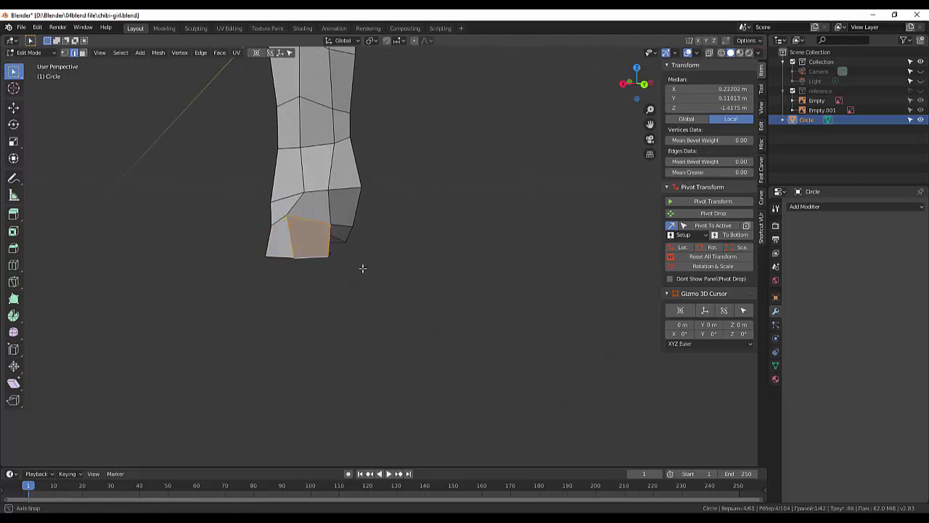
mouse_move(363, 270)
middle_mouse_down()
mouse_move(305, 250)
mouse_move(307, 199)
middle_mouse_up()
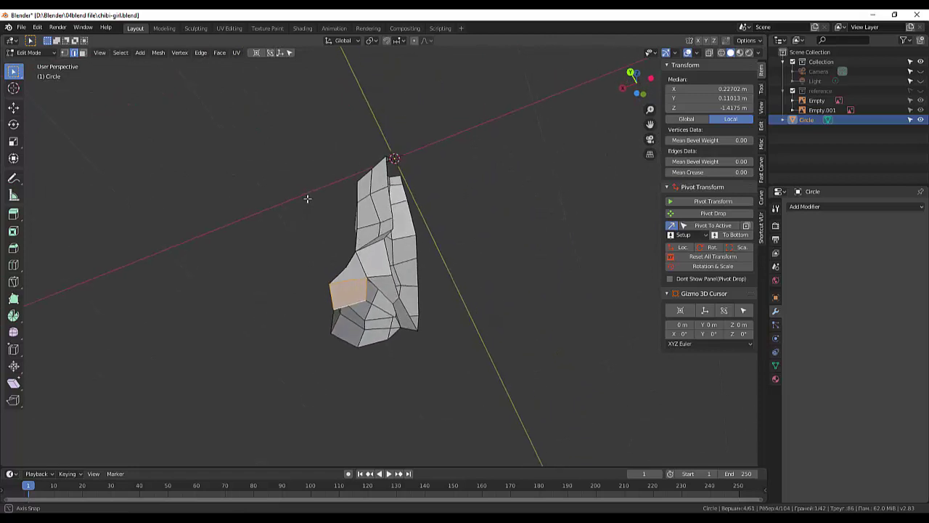
left_click(385, 292)
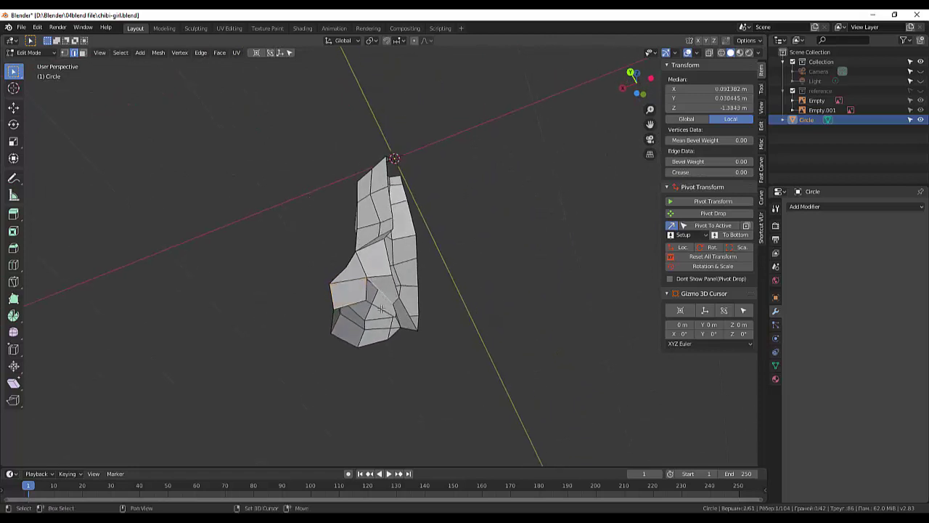
left_click(382, 309, "shift")
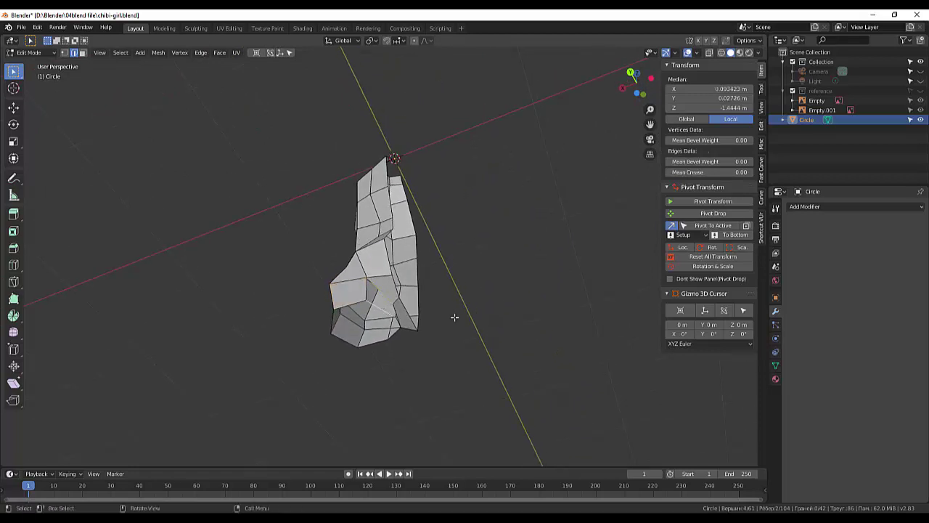
key("f")
middle_click_drag(454, 317, 437, 337)
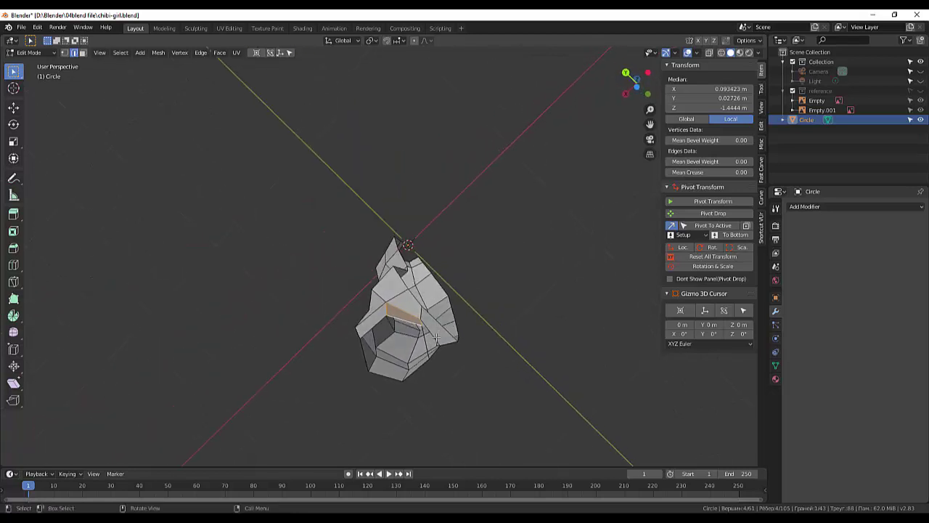
left_click(429, 340)
mouse_move(428, 339)
middle_mouse_down()
mouse_move(445, 369)
mouse_move(407, 341)
mouse_move(400, 360)
mouse_move(440, 382)
middle_mouse_up()
left_click(438, 367)
scroll(493, 407, "up", 4)
Unhide the reference collection so the chibi-girl drawing shows behind the mesh
mouse_move(555, 420)
middle_mouse_down()
mouse_move(652, 402)
mouse_move(711, 413)
mouse_move(561, 360)
middle_mouse_up()
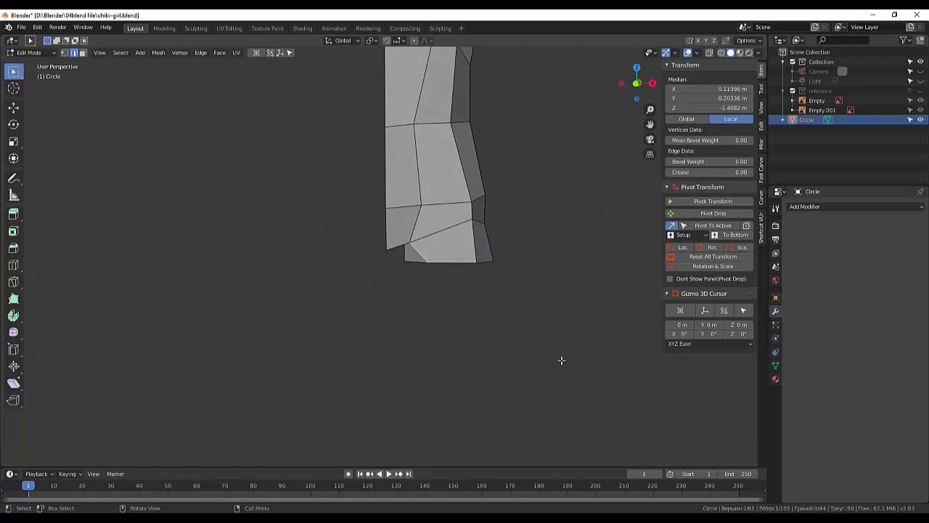
left_click(493, 260)
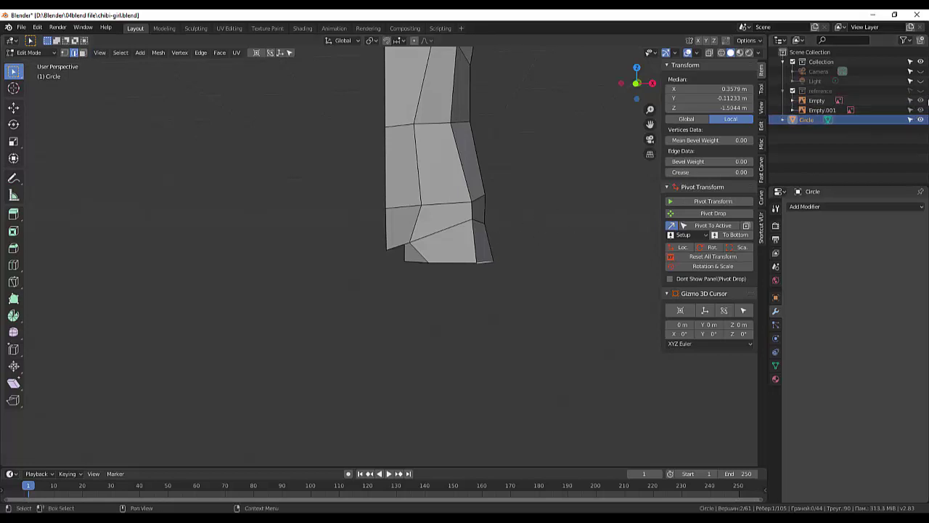
left_click(921, 92)
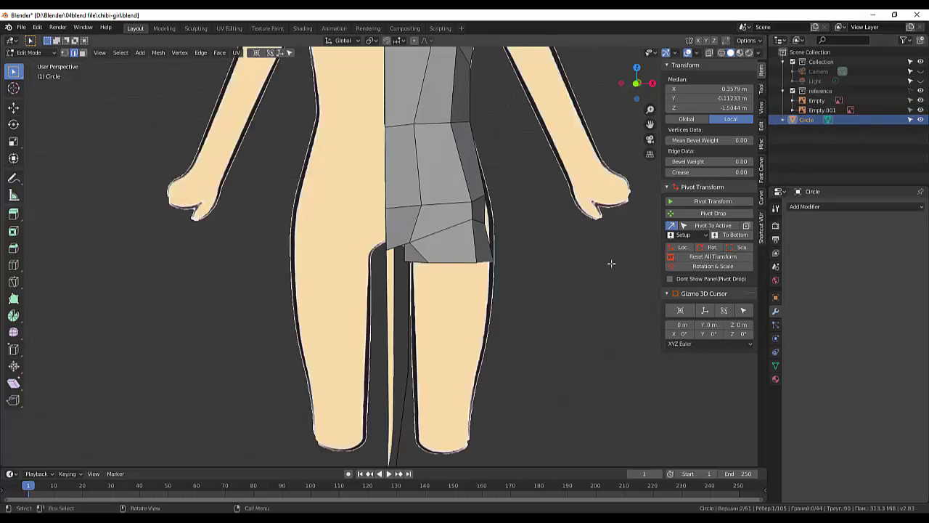
scroll(567, 266, "up", 1)
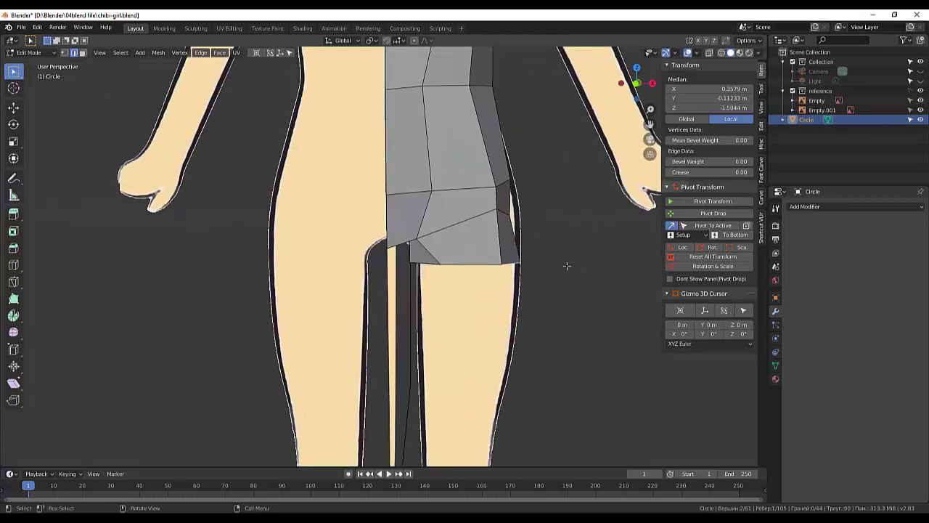
scroll(567, 266, "down", 1)
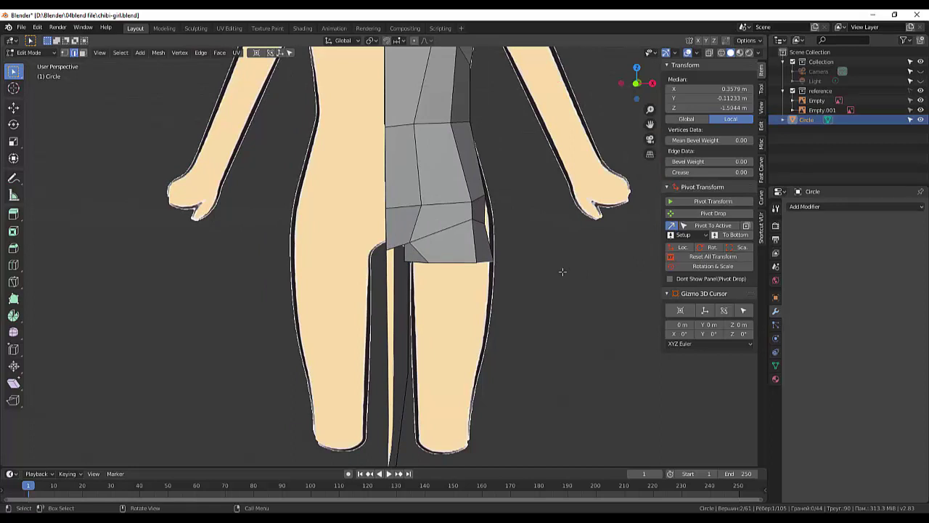
In vertex select, move the leg-side hip vertices outward toward the reference outline
left_click(65, 53)
left_click(485, 228)
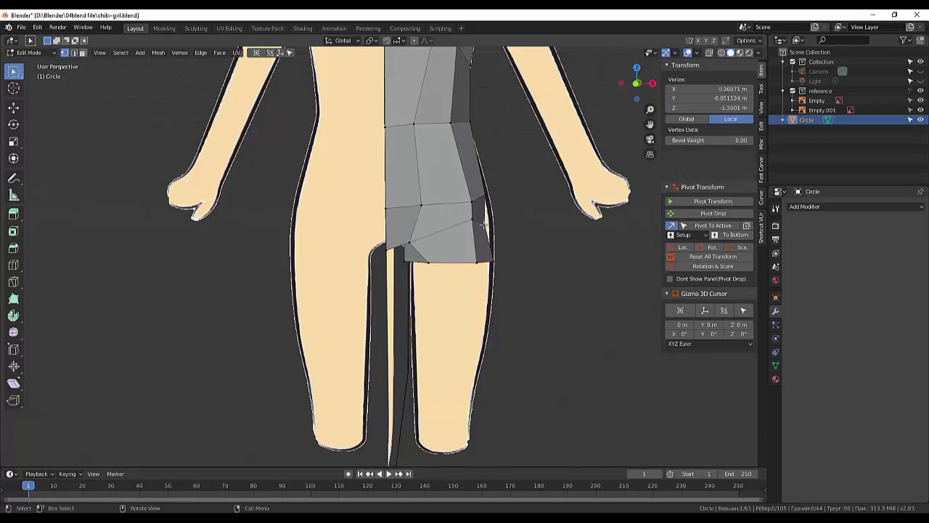
key("g")
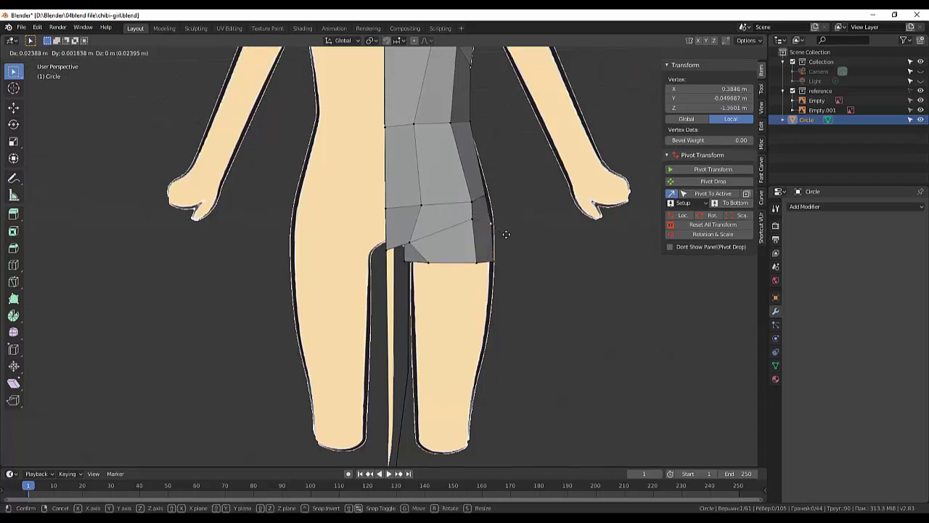
left_click(506, 234)
key("g")
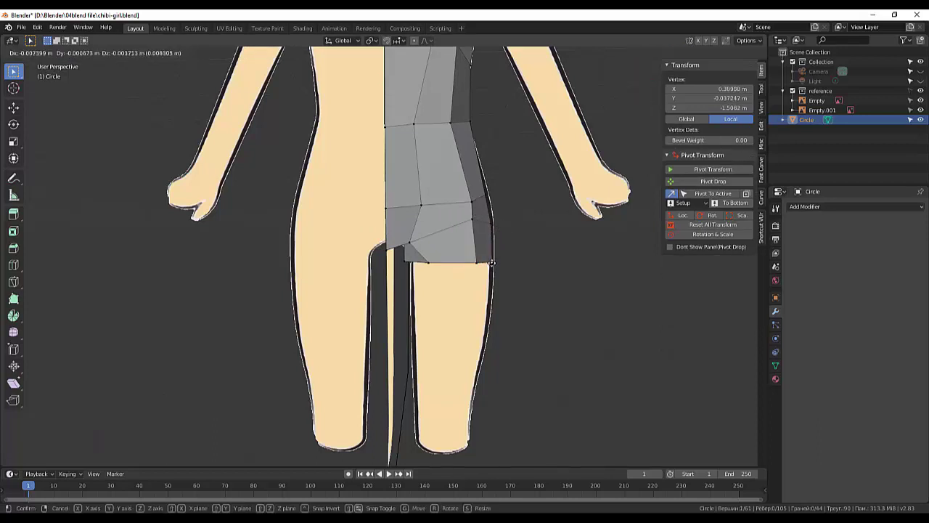
left_click(490, 264)
Reposition the crotch vertices, including the inner crotch vertex
key("g")
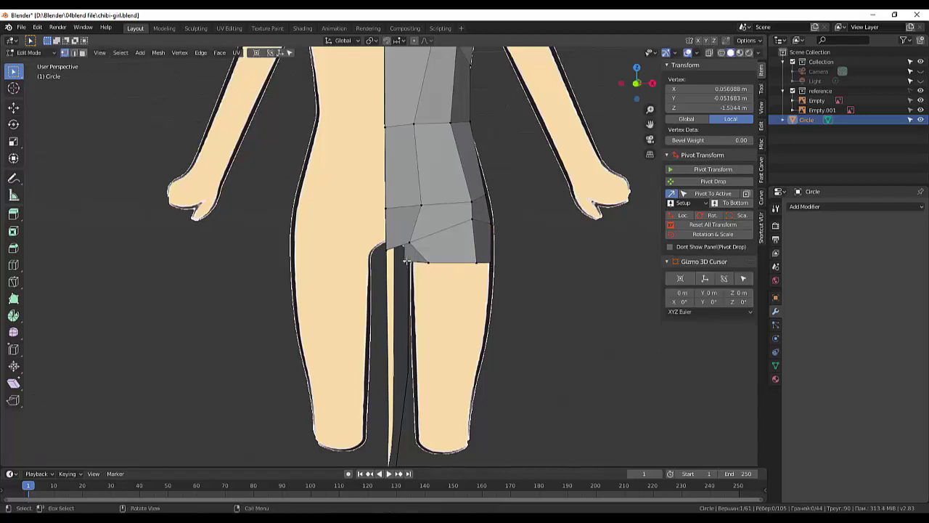
left_click(413, 263)
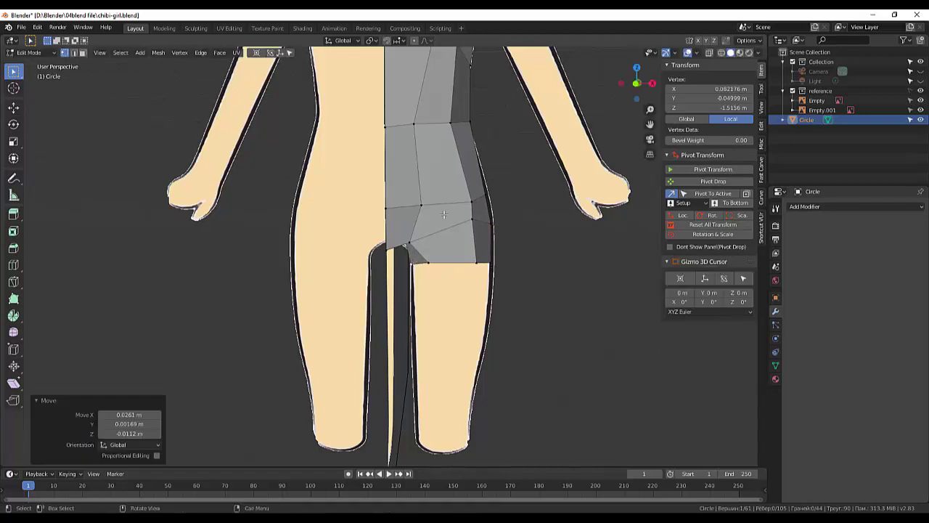
middle_click_drag(413, 263, 409, 212)
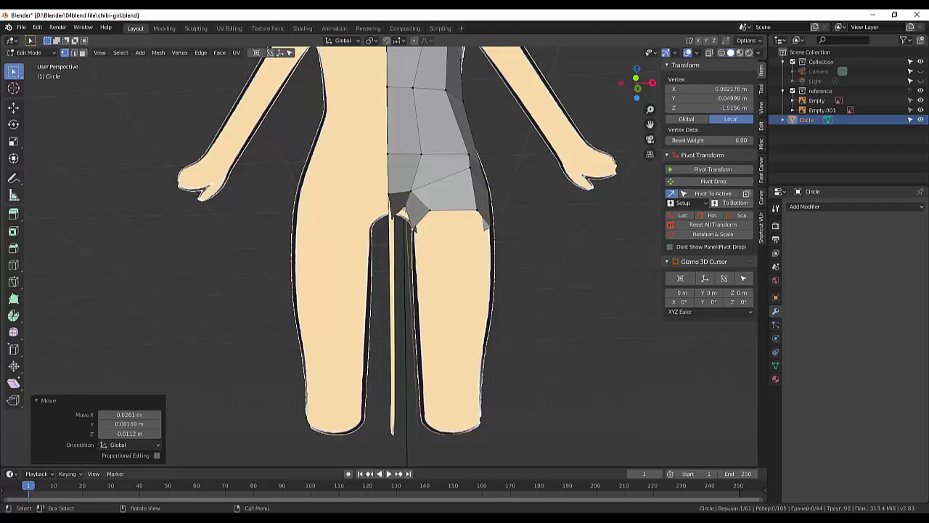
key("g")
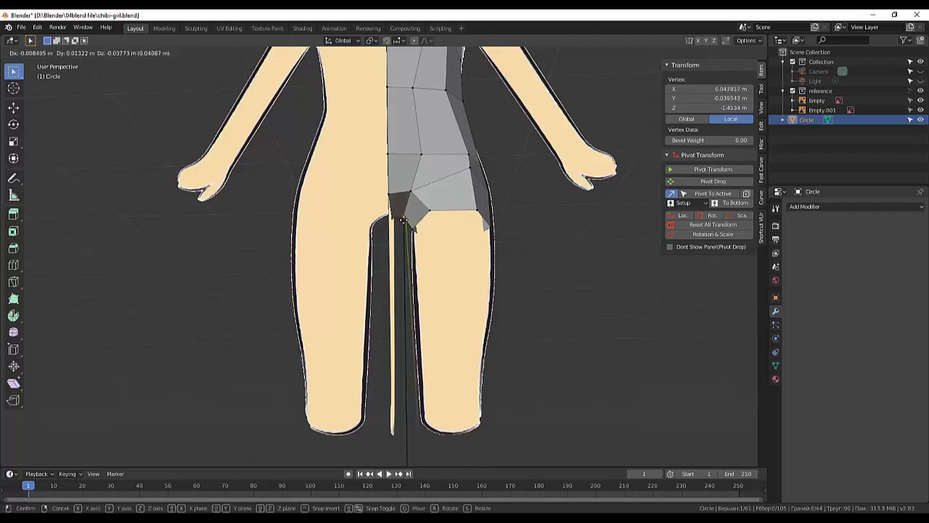
left_click(403, 220)
mouse_move(403, 220)
middle_mouse_down()
mouse_move(418, 262)
mouse_move(347, 244)
middle_mouse_up()
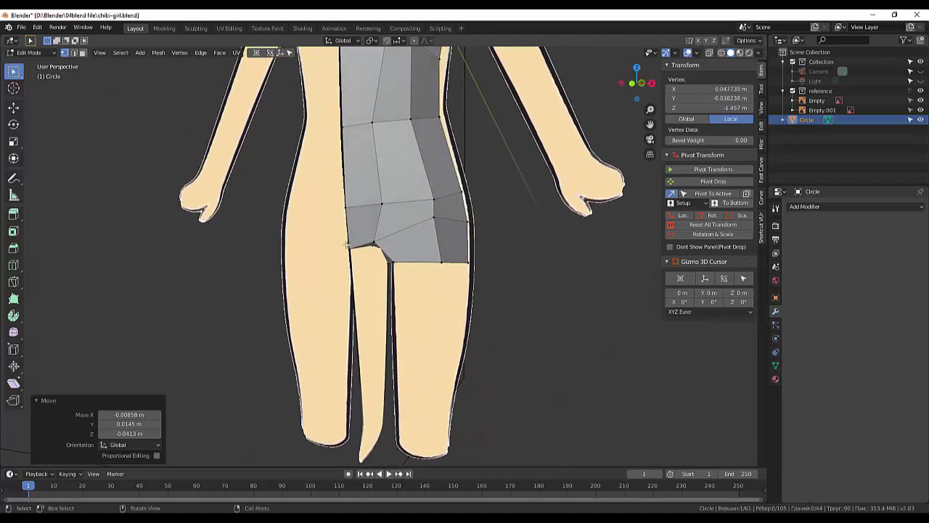
left_click(350, 247)
key("g")
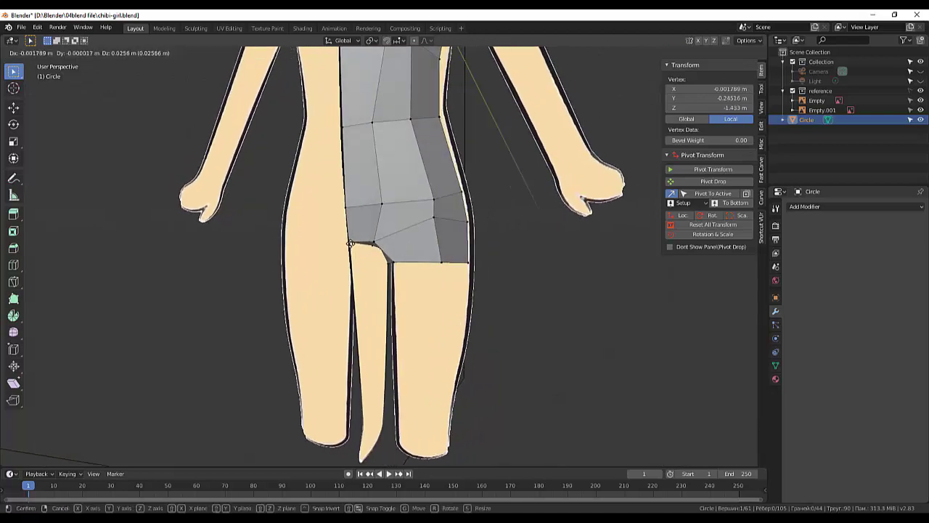
left_click(352, 244)
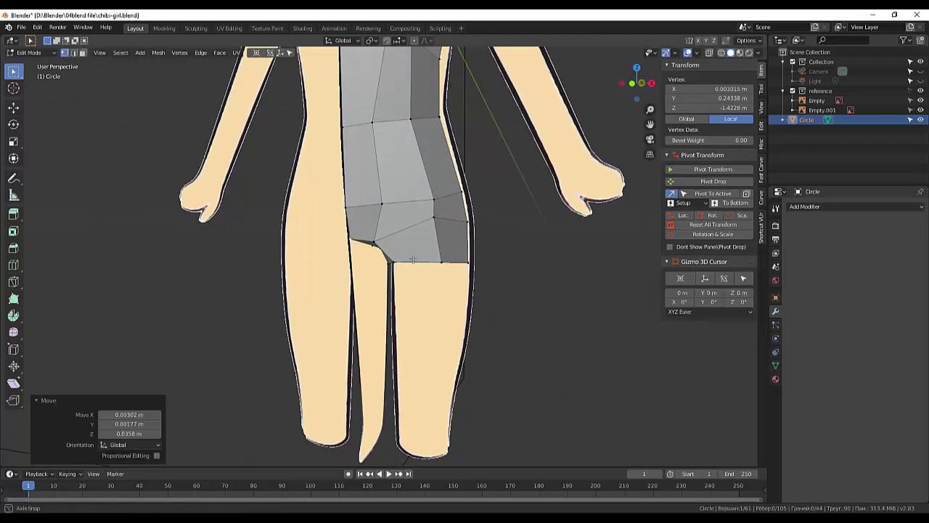
Shift the bottom hip edge vertices into place and switch to front orthographic view
middle_click_drag(352, 244, 437, 272)
left_click(437, 273)
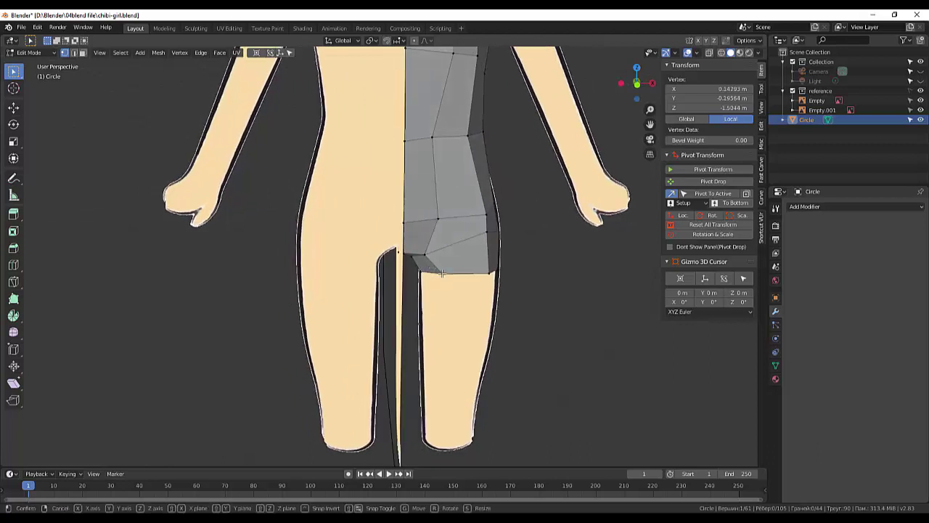
key("g")
left_click(484, 274)
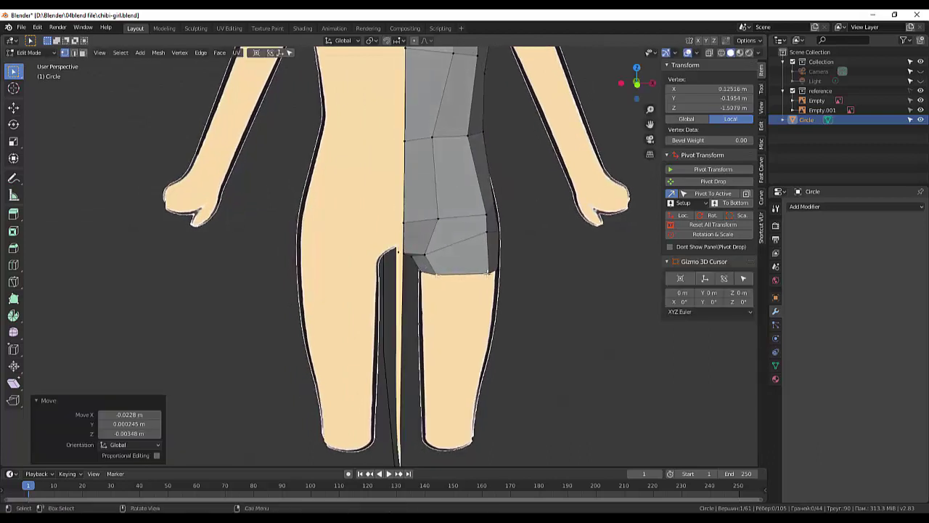
left_click(488, 274)
key("g")
left_click(481, 274)
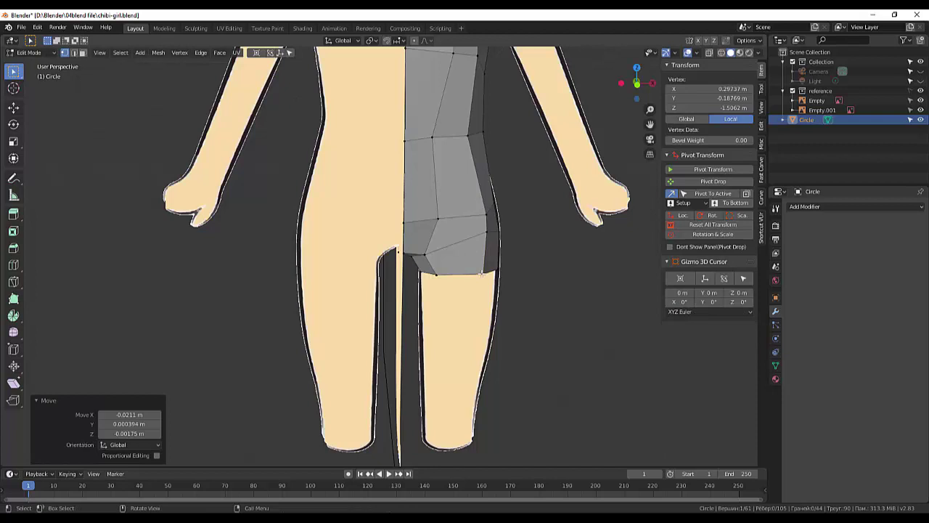
key("KP_1")
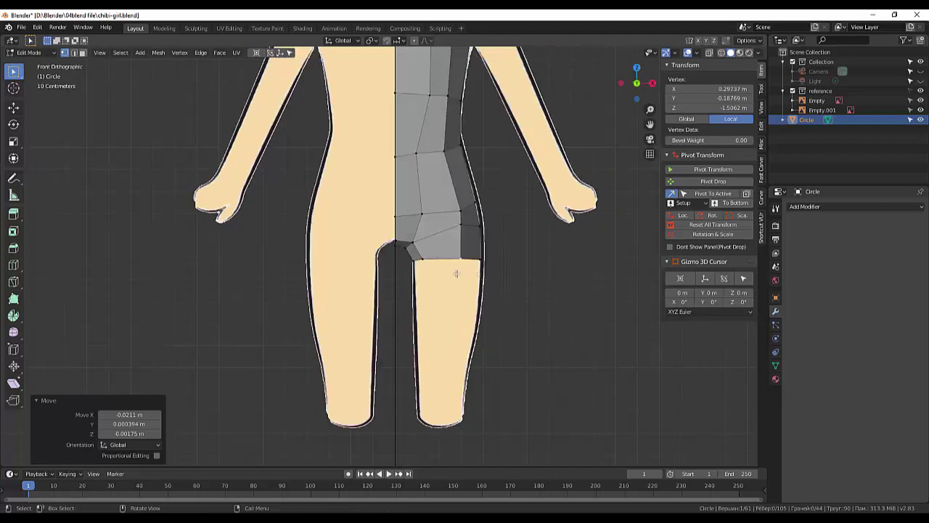
Nudge the centre crotch vertex and move the upper side hip vertices onto the outline
left_click(394, 246)
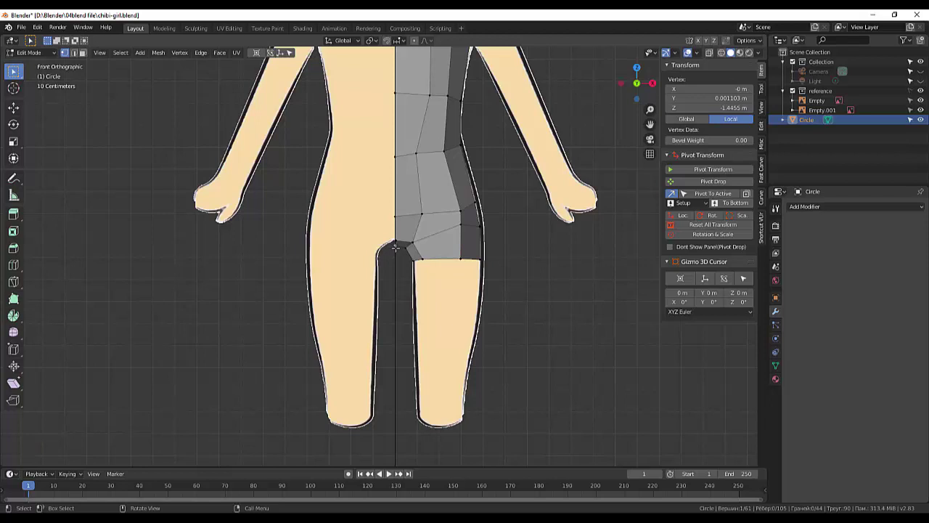
key("g")
left_click(396, 246)
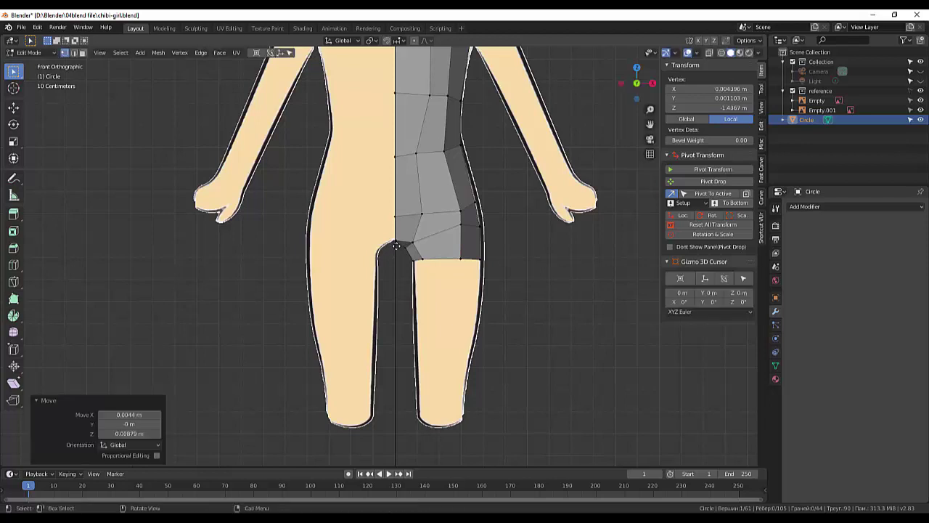
left_click(475, 298)
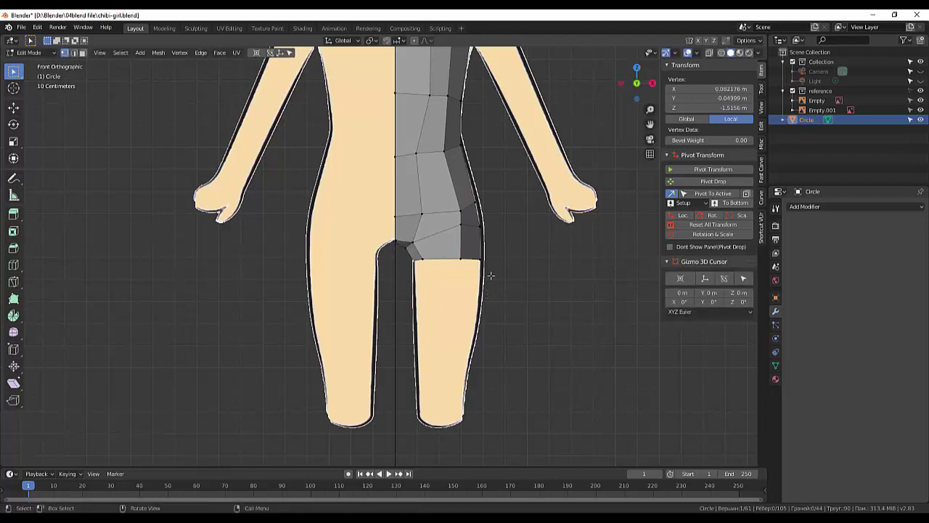
left_click(475, 202)
key("g")
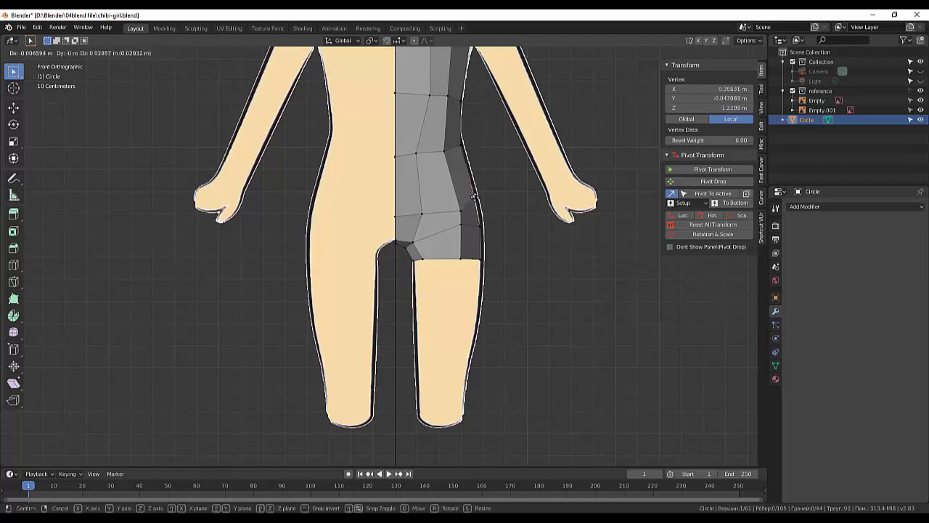
left_click(477, 200)
left_click(462, 212)
key("g")
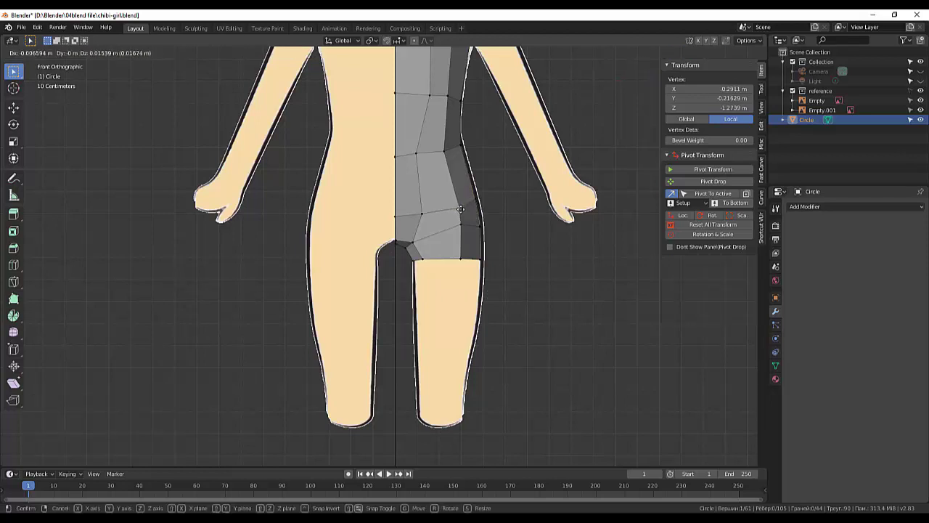
left_click(460, 224)
Align the lower hip side vertex and outer hip corner vertex with the reference outline
left_click(460, 225)
key("g")
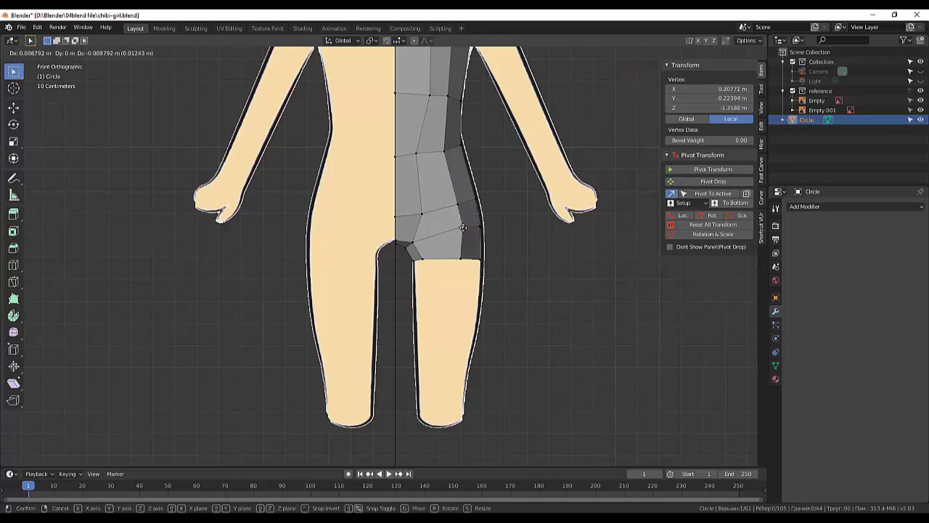
left_click(461, 229)
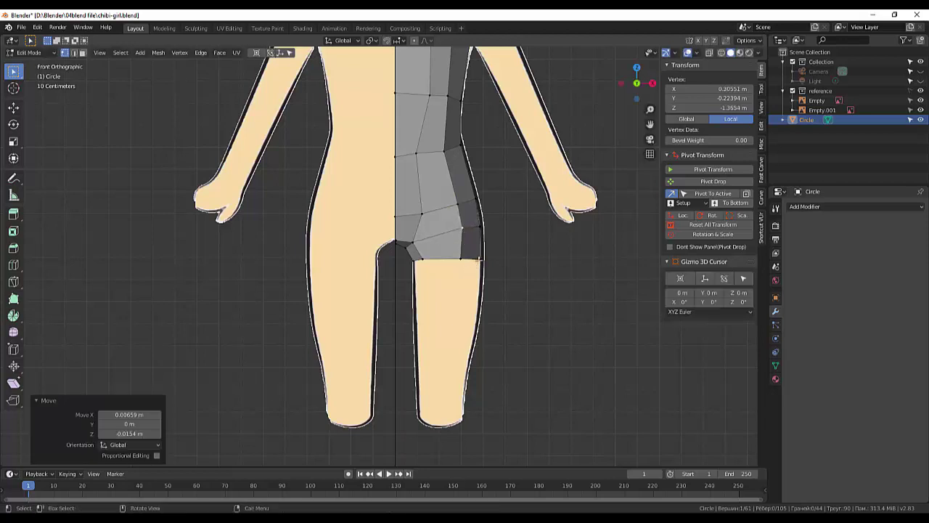
left_click(479, 259)
key("g")
left_click(482, 261)
left_click(487, 265)
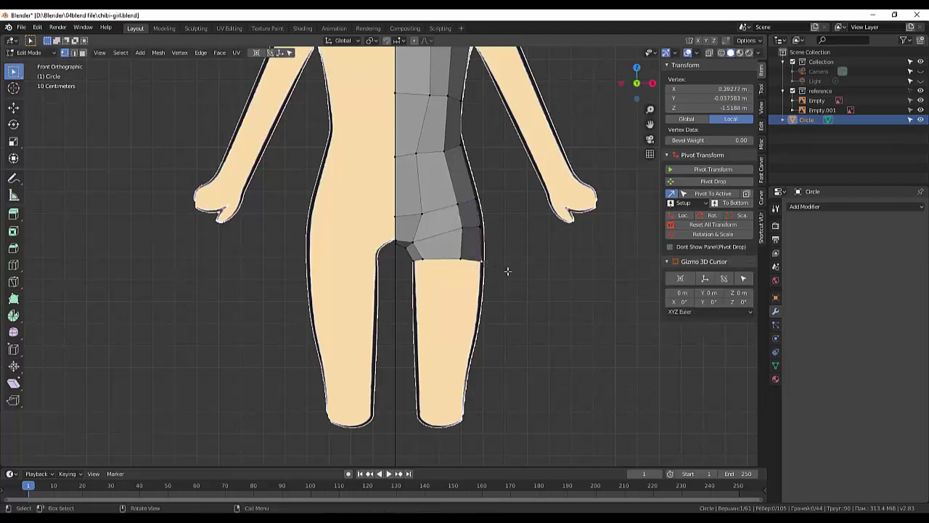
scroll(508, 271, "down", 3)
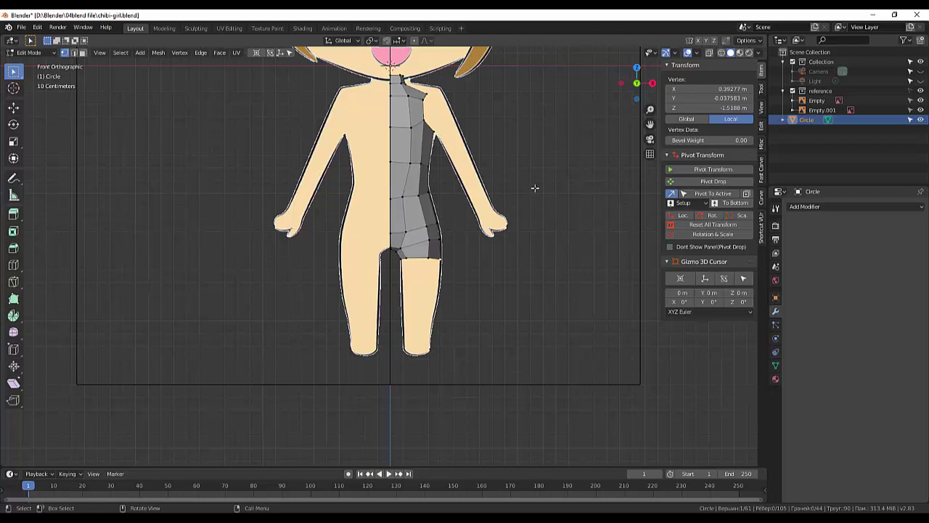
Extrude the leg opening down into a mid-thigh ring scaled to 0.906
left_click(535, 188)
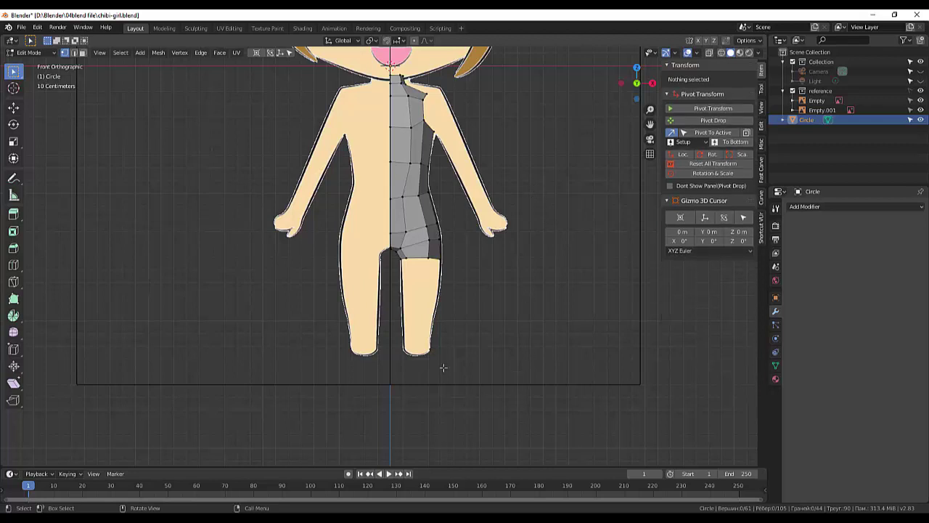
left_click(425, 260)
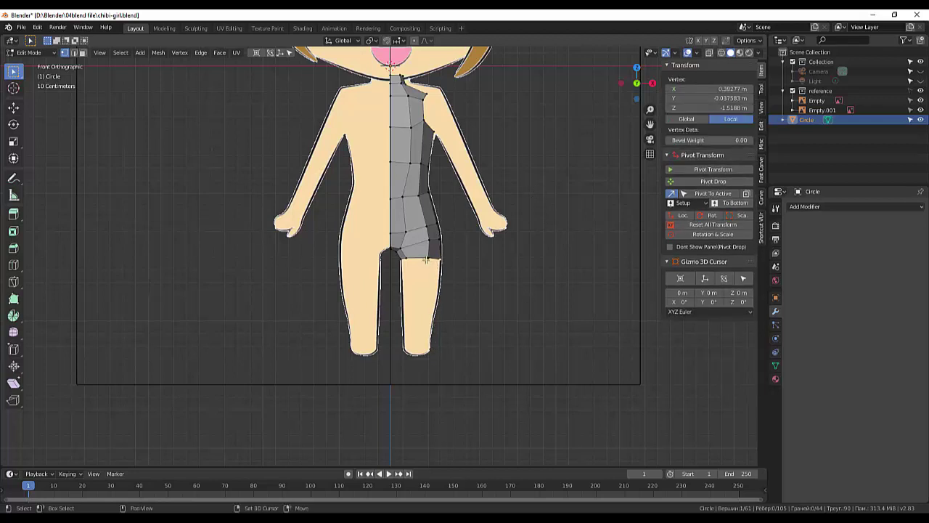
left_click(407, 256, "ctrl")
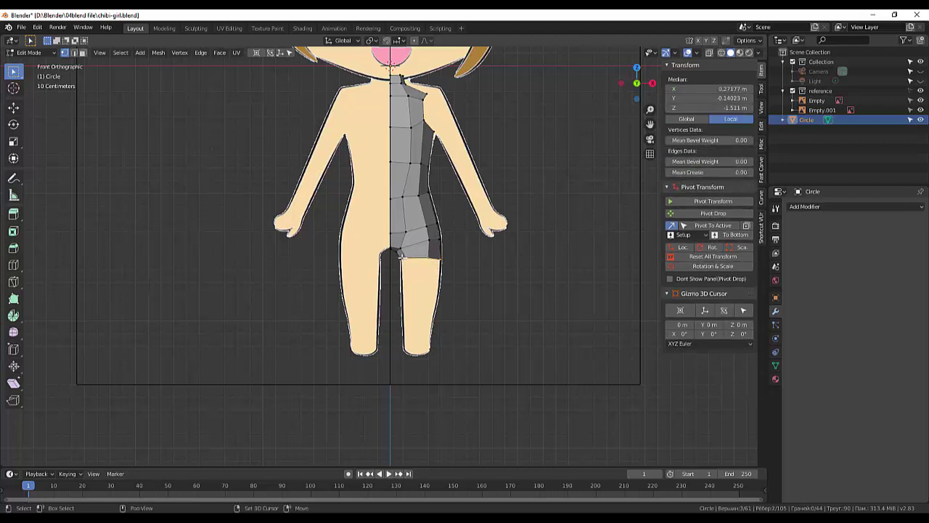
left_click(400, 257, "ctrl")
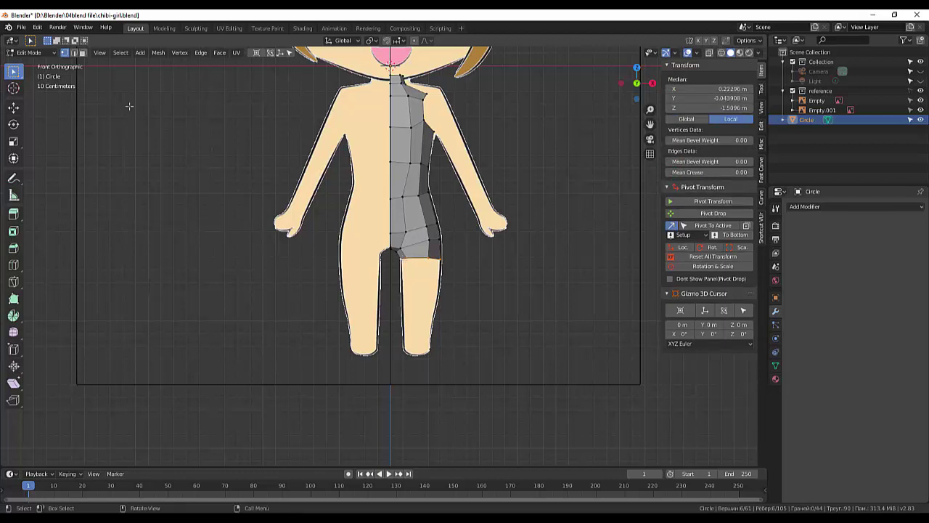
left_click(74, 53)
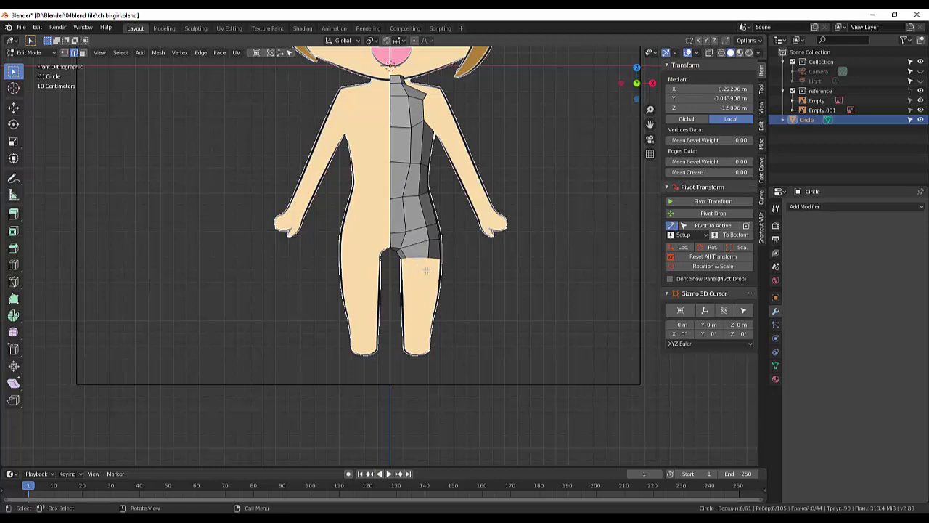
key("e")
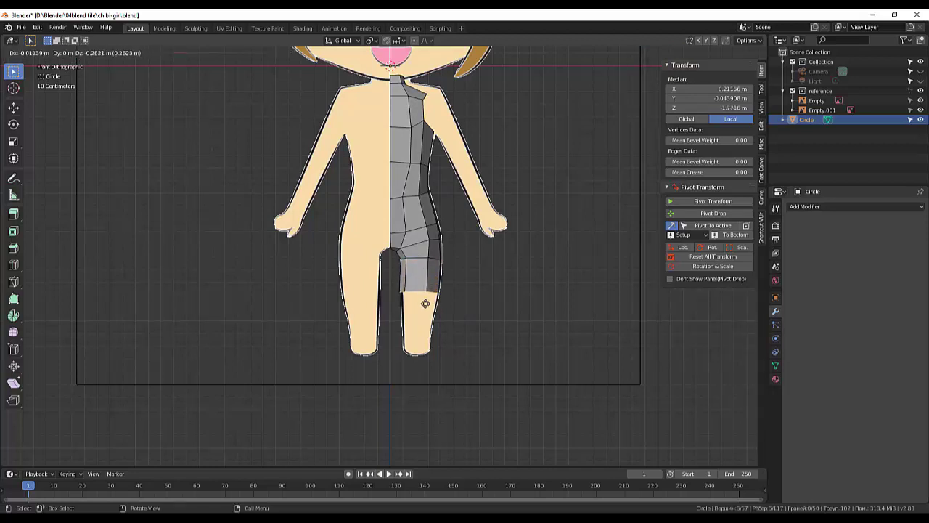
left_click(425, 301)
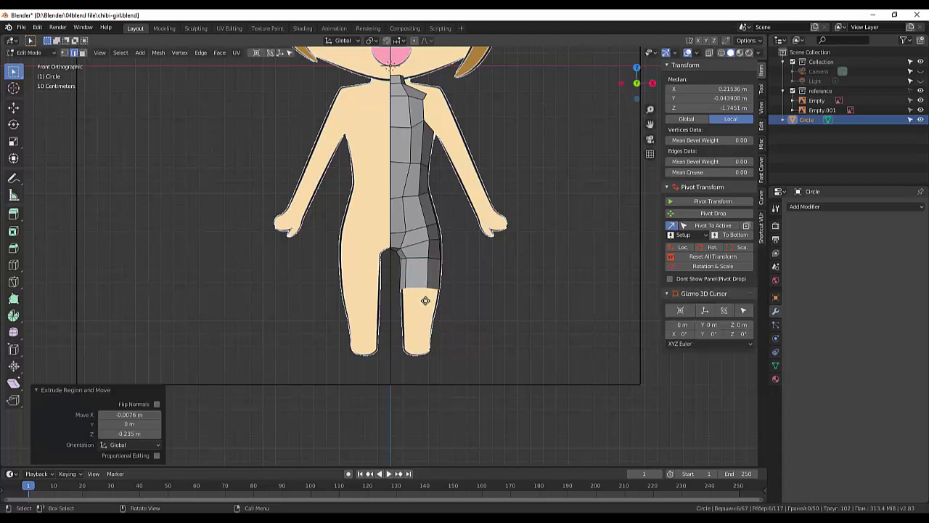
key("s")
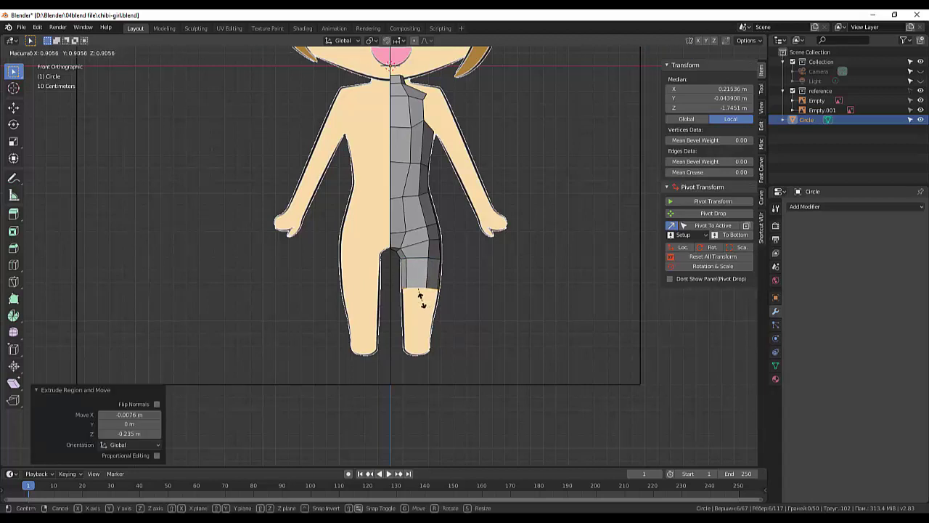
left_click(424, 299)
key("alt+a")
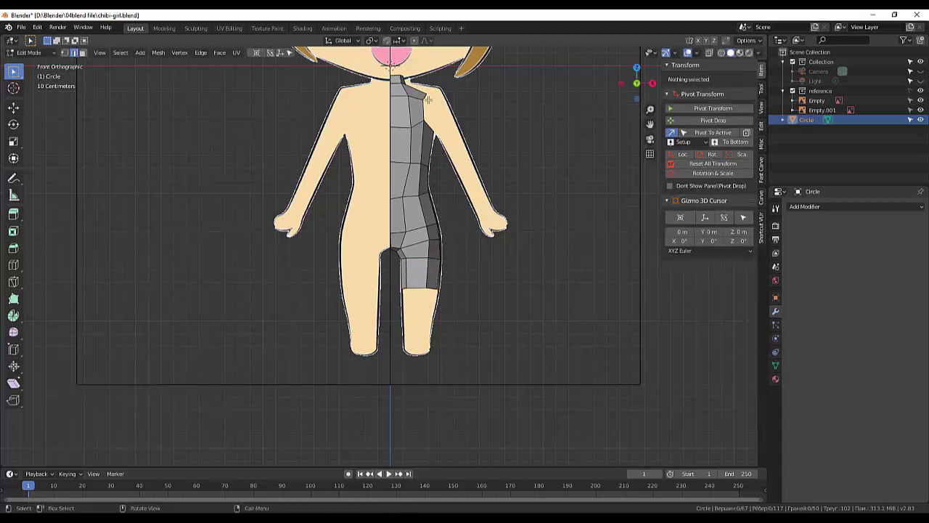
Raise the shoulder edge near the neck onto the reference shoulder line, then deselect
left_click(432, 113)
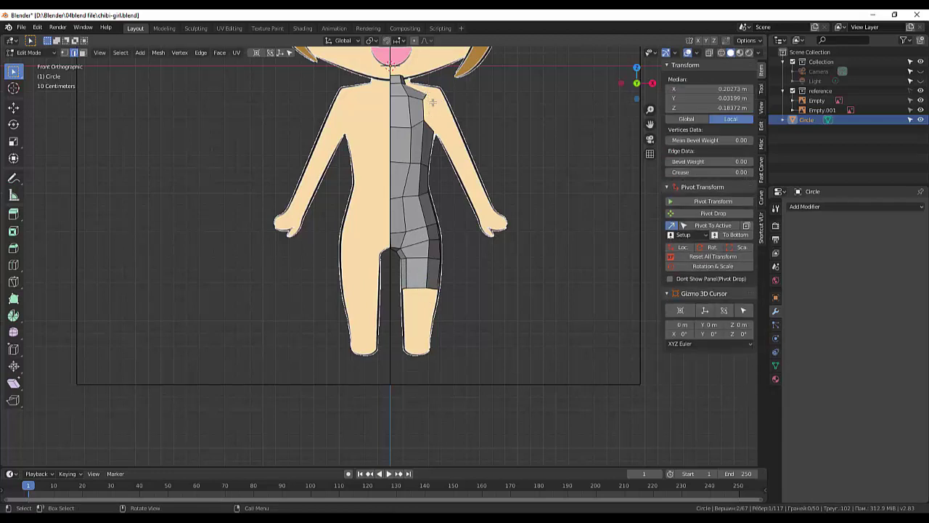
key("g")
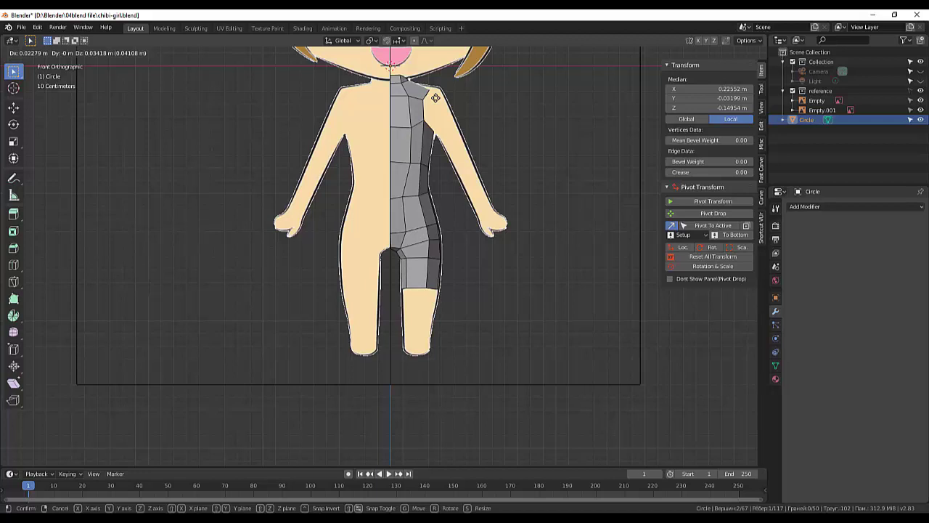
left_click(435, 100)
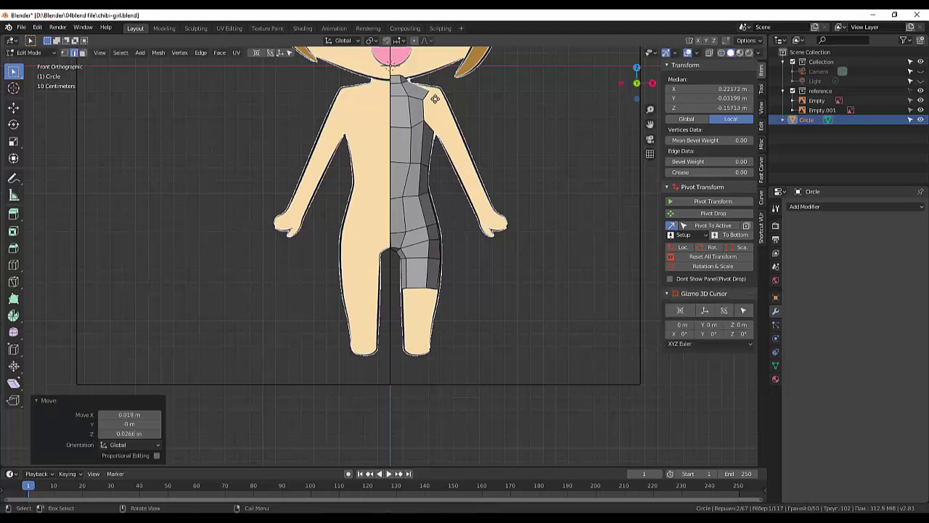
left_click(542, 170)
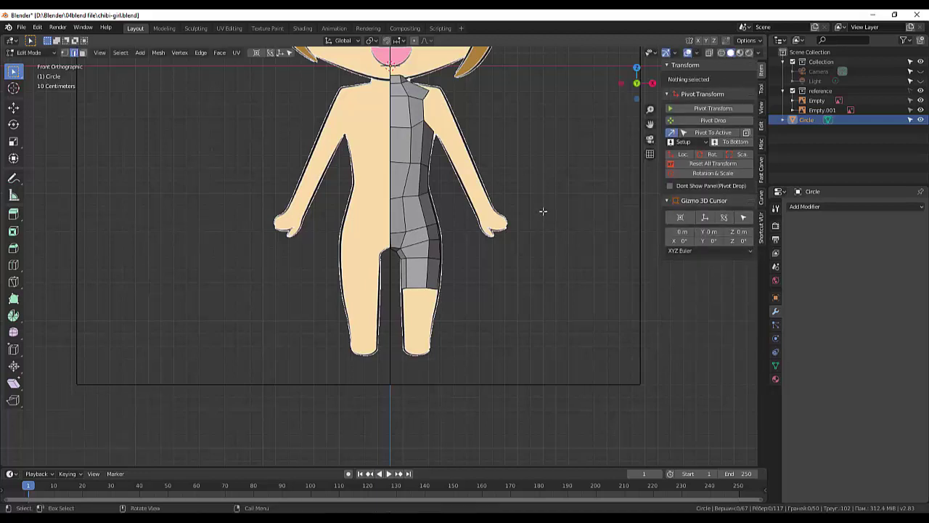
Hide the reference images and nudge a neck-opening vertex in vertex mode
left_click(921, 91)
mouse_move(560, 182)
middle_mouse_down()
mouse_move(472, 221)
mouse_move(298, 132)
middle_mouse_up()
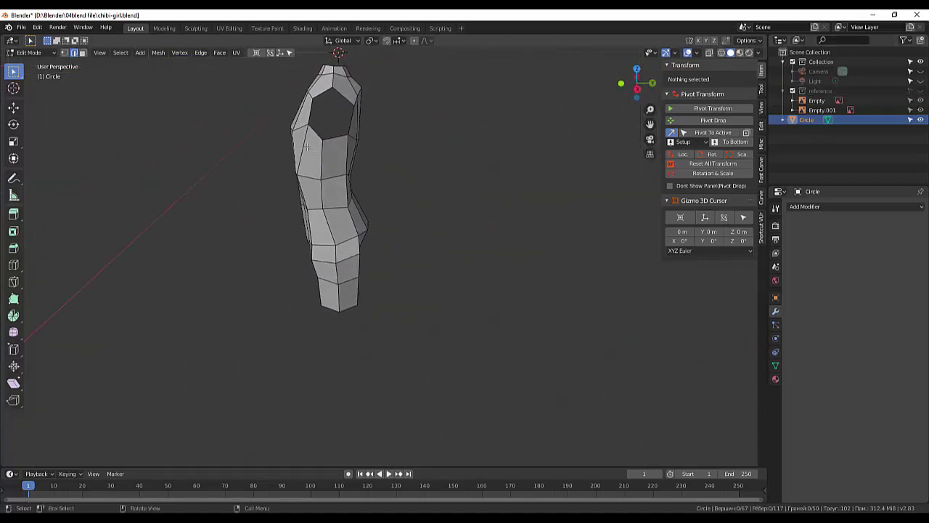
left_click(65, 52)
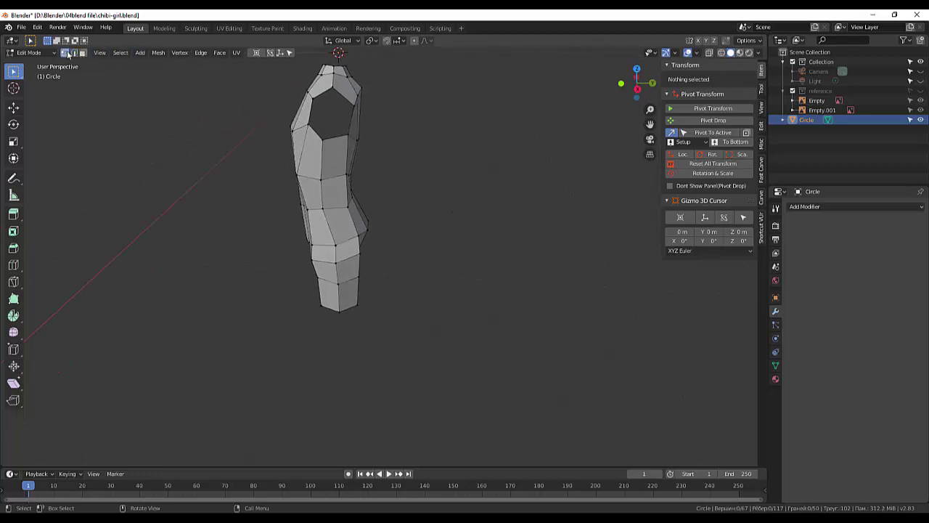
left_click(310, 123)
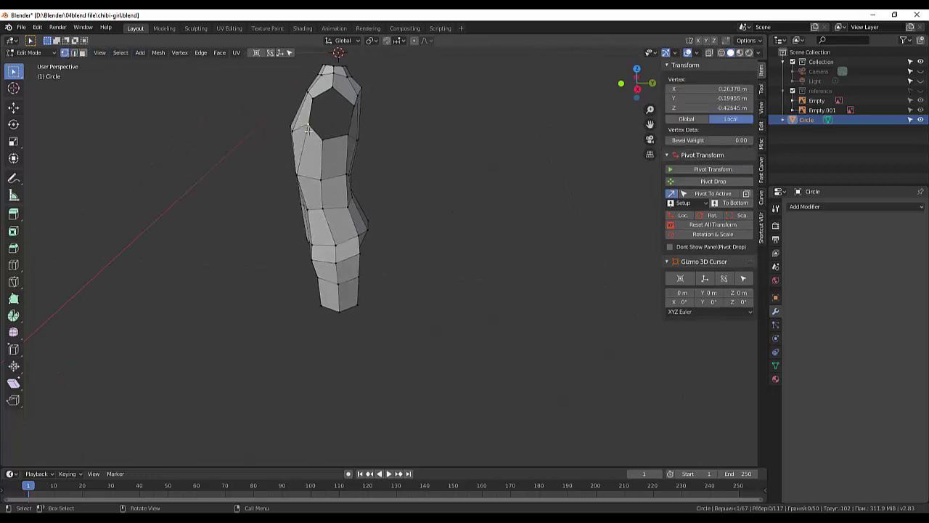
key("g")
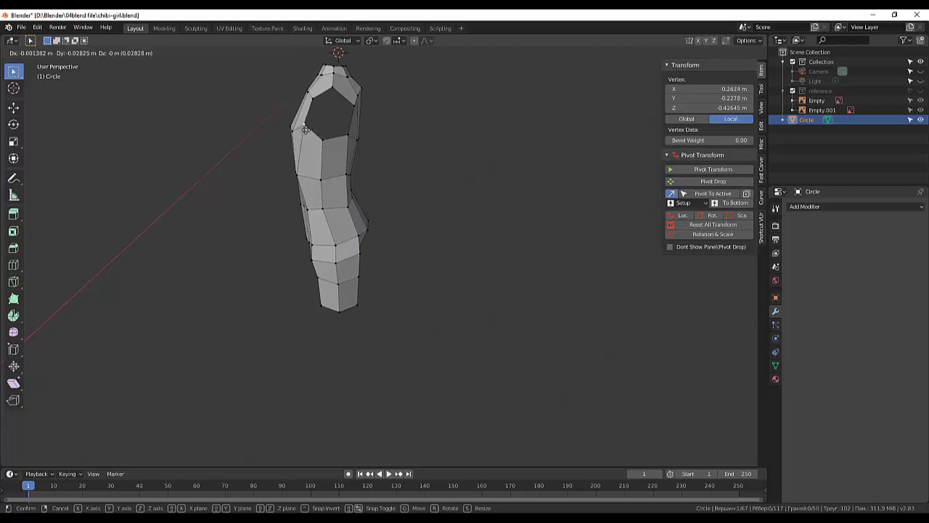
left_click(306, 127)
Pull the shoulder, neck-top and neck-rim vertices inward to narrow the neck opening
left_click(348, 135)
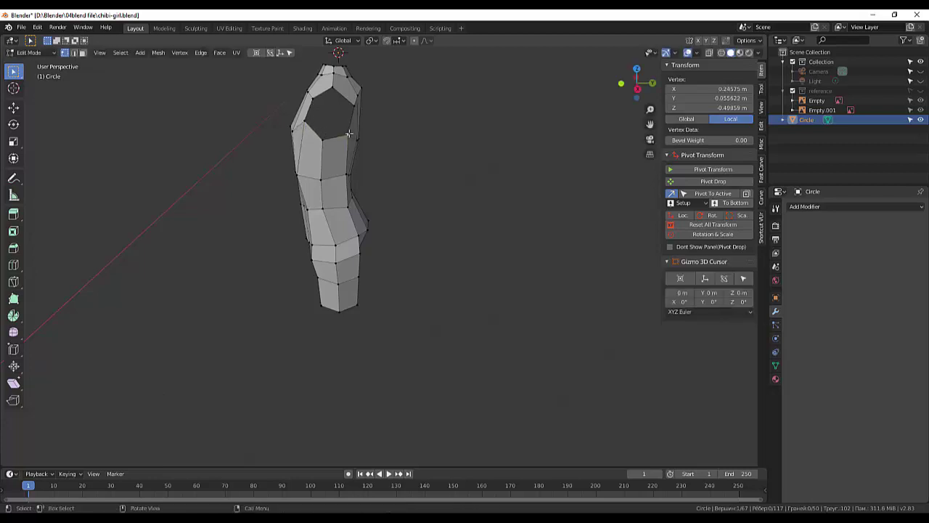
key("g")
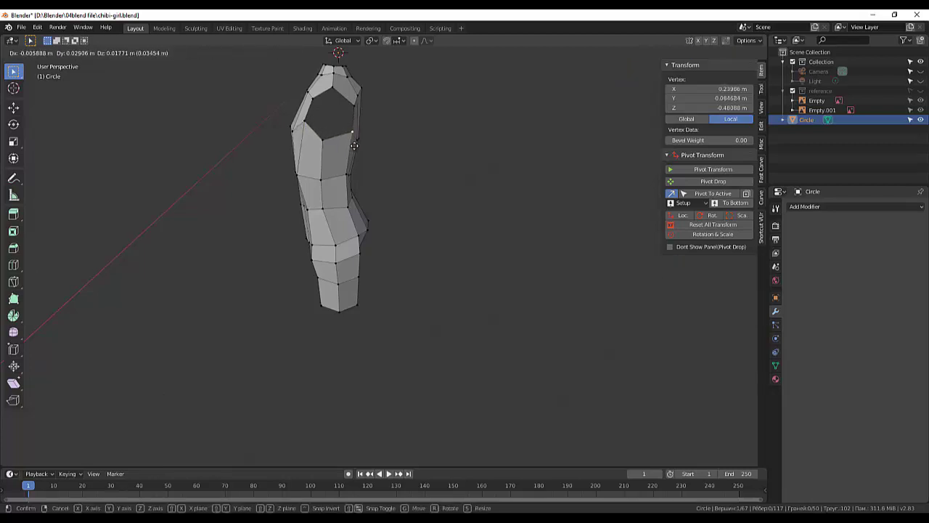
left_click(353, 145)
left_click(331, 90)
key("g")
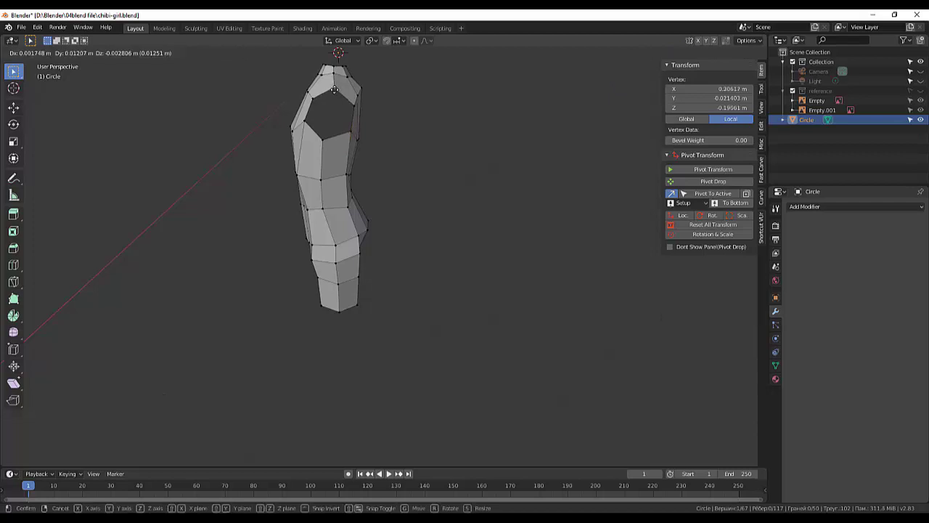
left_click(333, 92)
key("g")
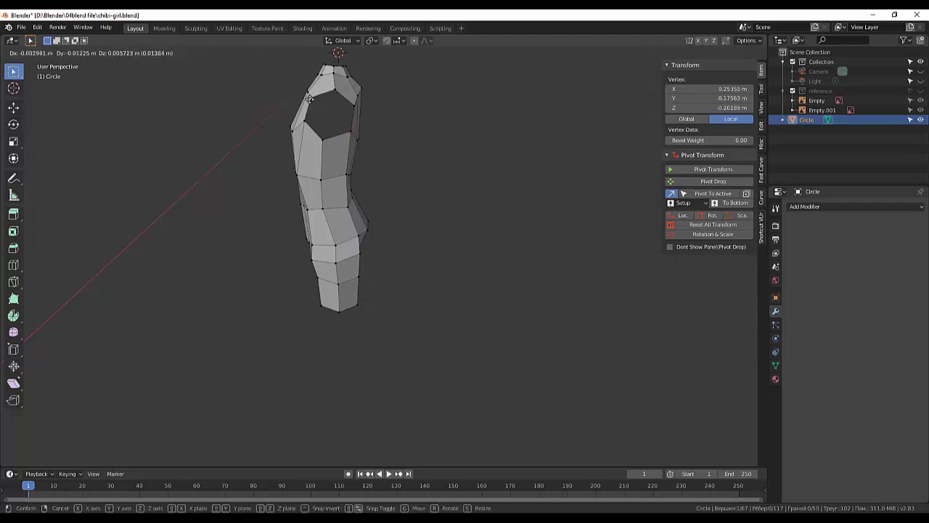
left_click(320, 110)
Select the edge on the torso's shoulder side in edge mode
mouse_move(440, 135)
middle_mouse_down()
mouse_move(493, 162)
mouse_move(491, 147)
mouse_move(497, 157)
mouse_move(501, 149)
mouse_move(492, 150)
middle_mouse_up()
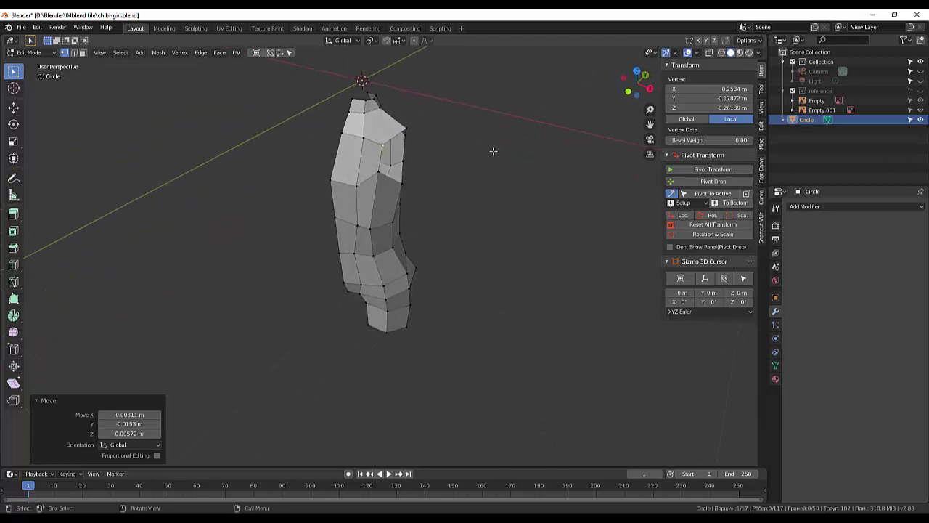
left_click(74, 52)
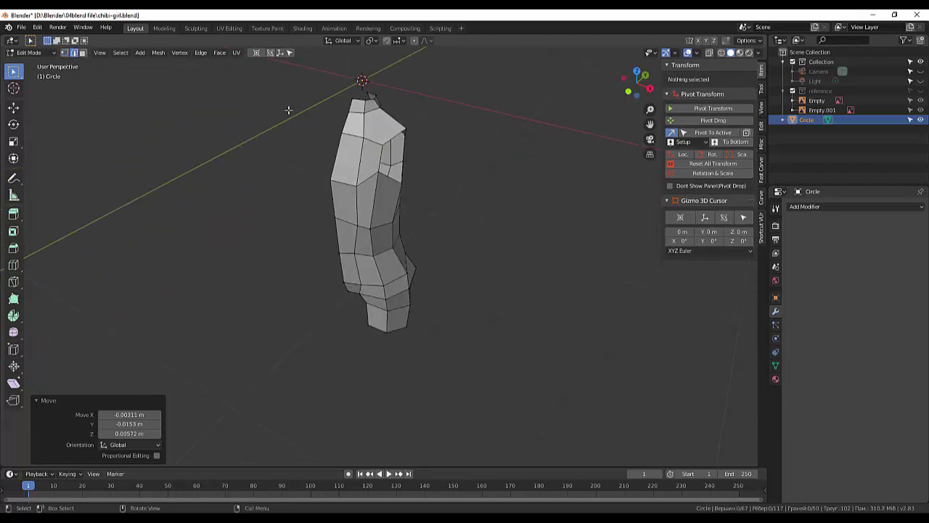
left_click(397, 135)
mouse_move(493, 152)
middle_mouse_down()
mouse_move(535, 151)
mouse_move(510, 150)
middle_mouse_up()
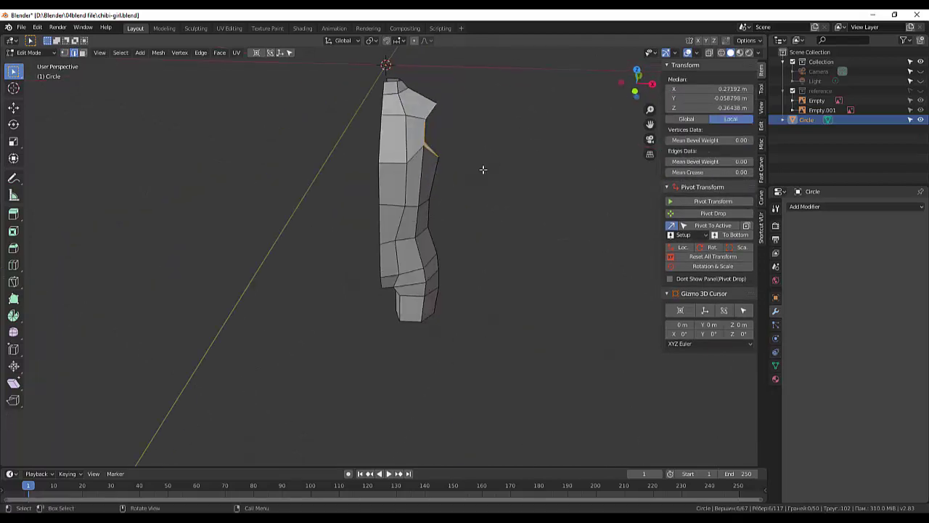
Cancel a stray extrusion, return to front view and show the reference images
key("e")
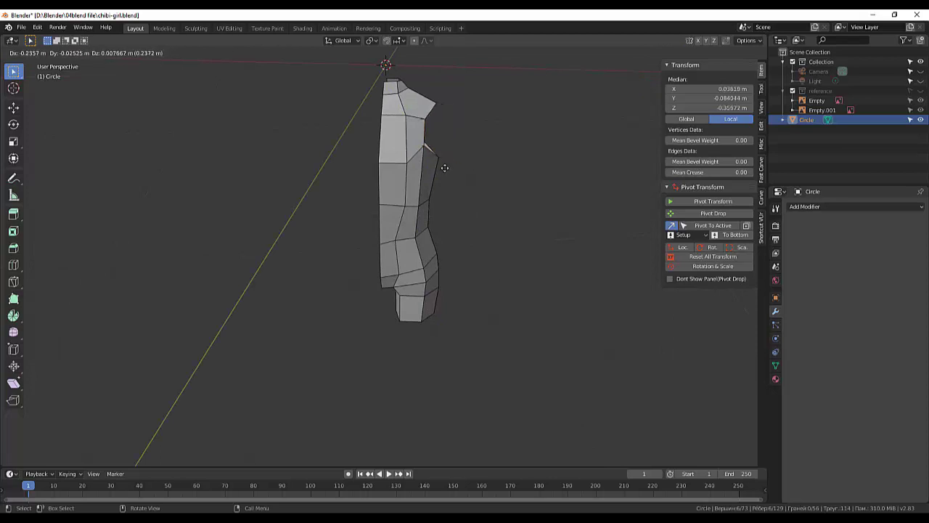
right_click(507, 176)
mouse_move(506, 173)
middle_mouse_down()
mouse_move(421, 176)
mouse_move(467, 178)
middle_mouse_up()
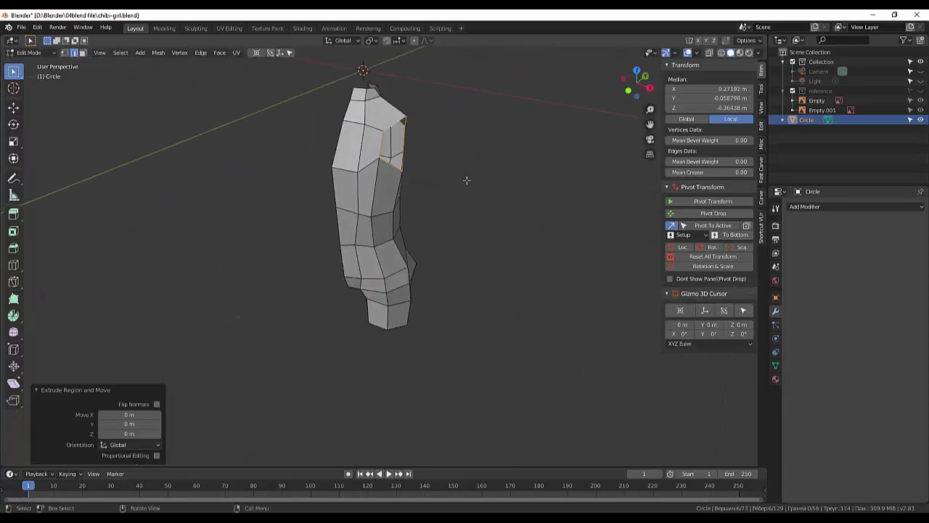
key("KP_1")
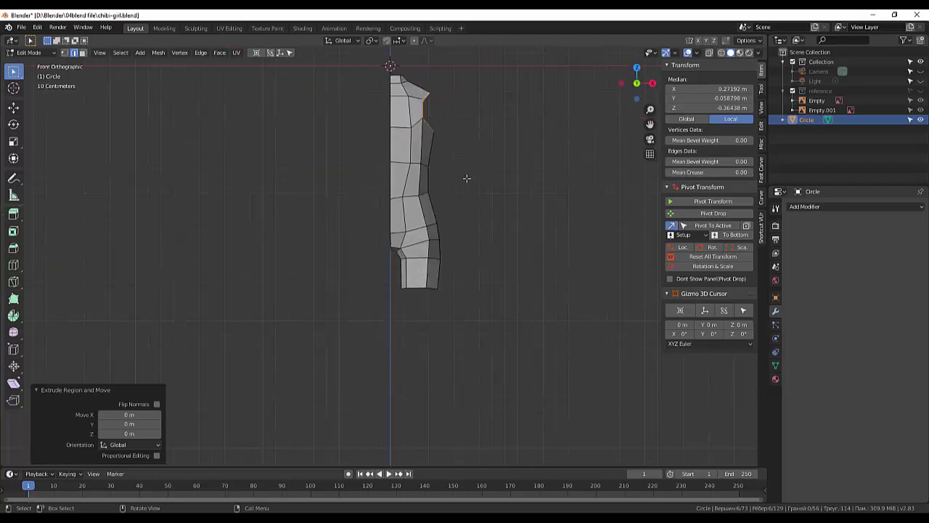
left_click(921, 90)
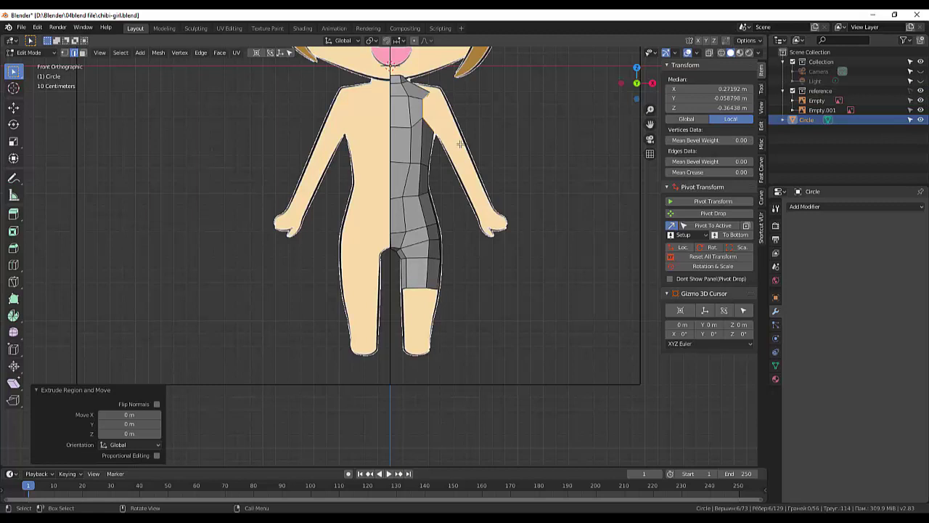
Extrude the shoulder faces toward the arm, rotate them down 57.4° and scale to 0.707
key("e")
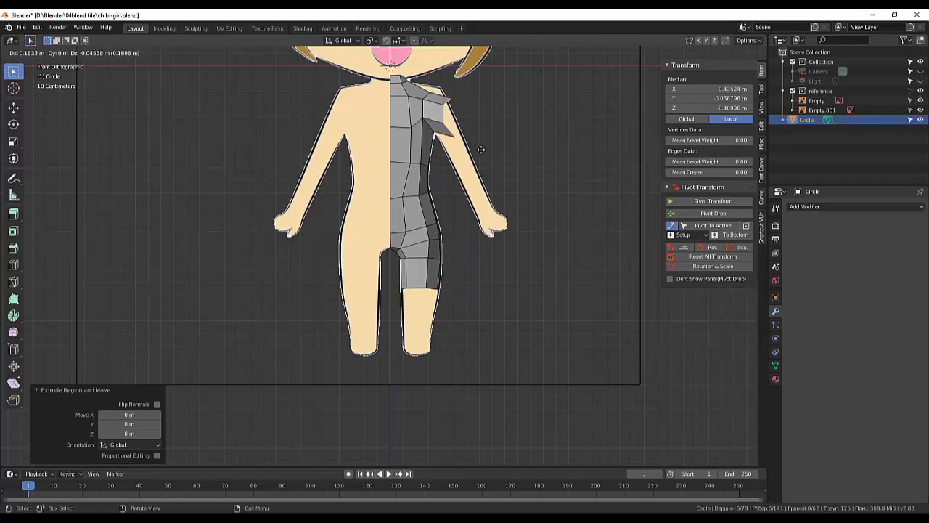
left_click(481, 149)
key("r")
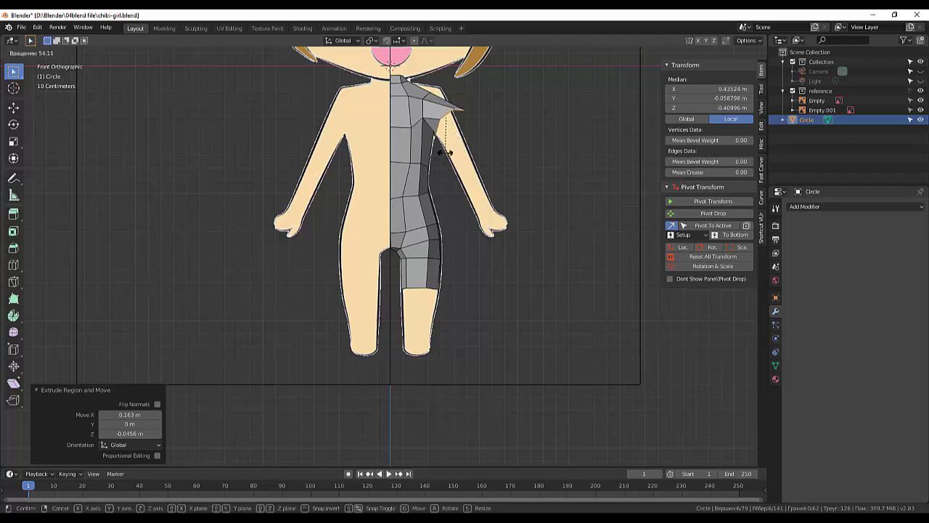
left_click(453, 152)
key("s")
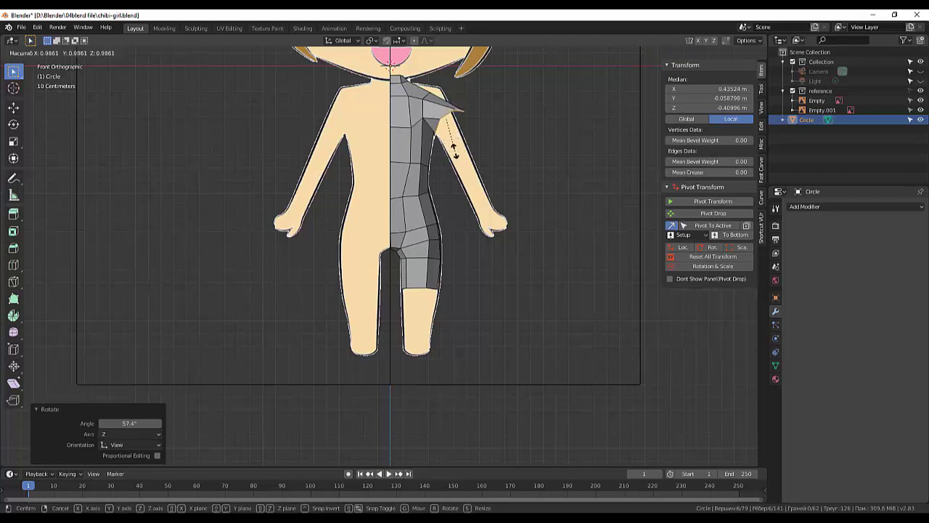
left_click(462, 139)
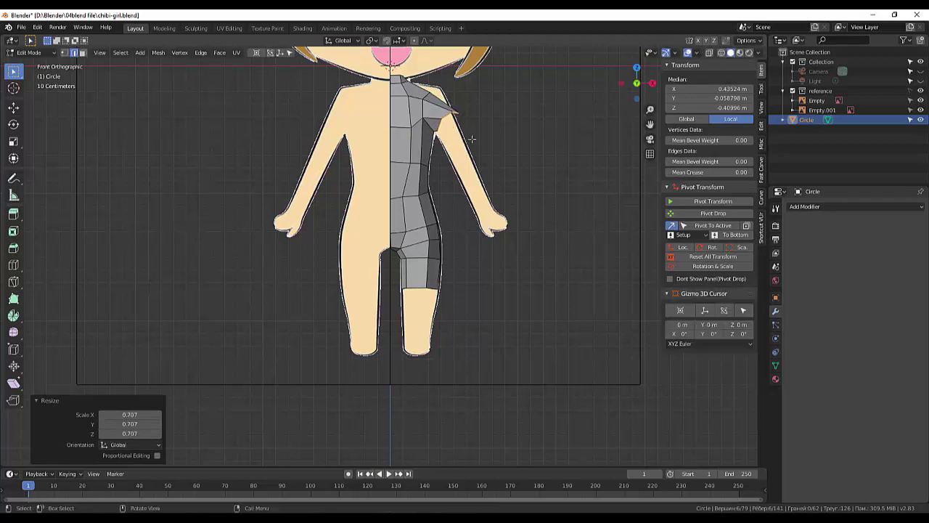
left_click(64, 52)
left_click(433, 94)
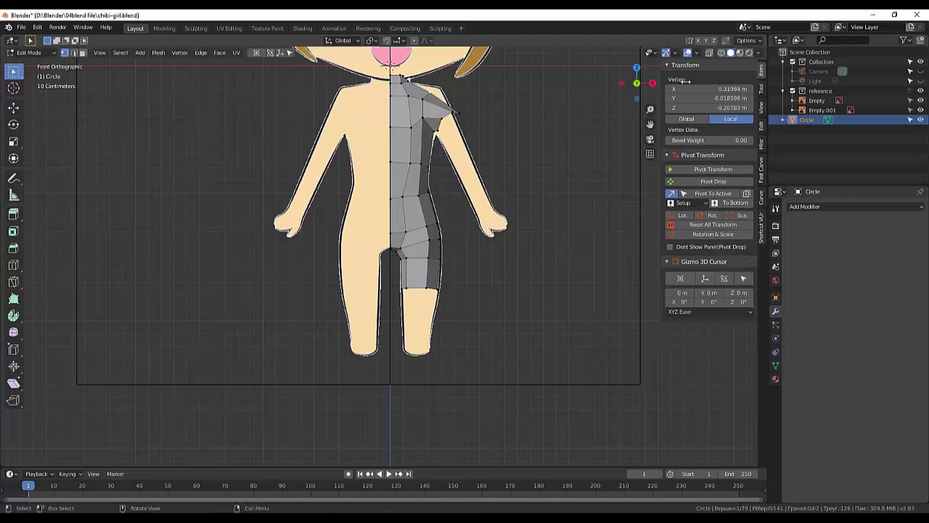
Turn on X-ray and move two top shoulder vertices onto the reference outline
left_click(710, 53)
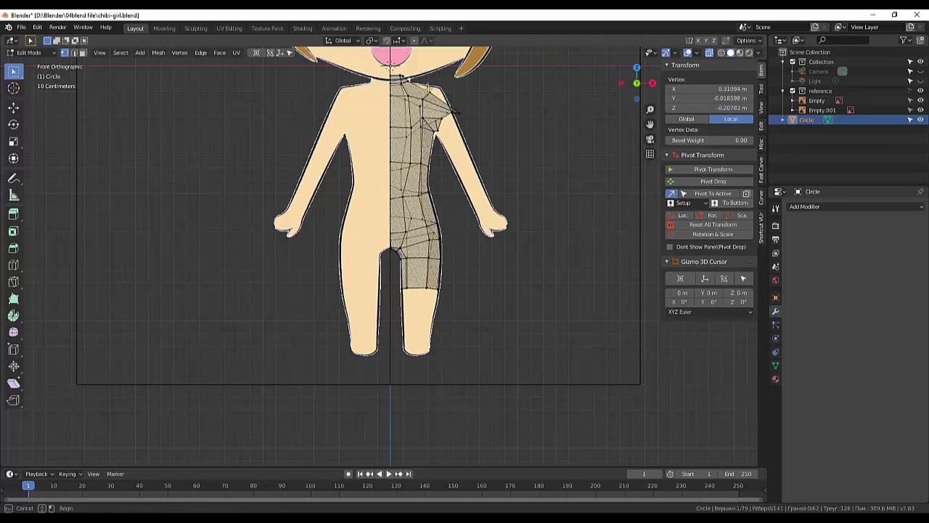
left_click(429, 87, "shift")
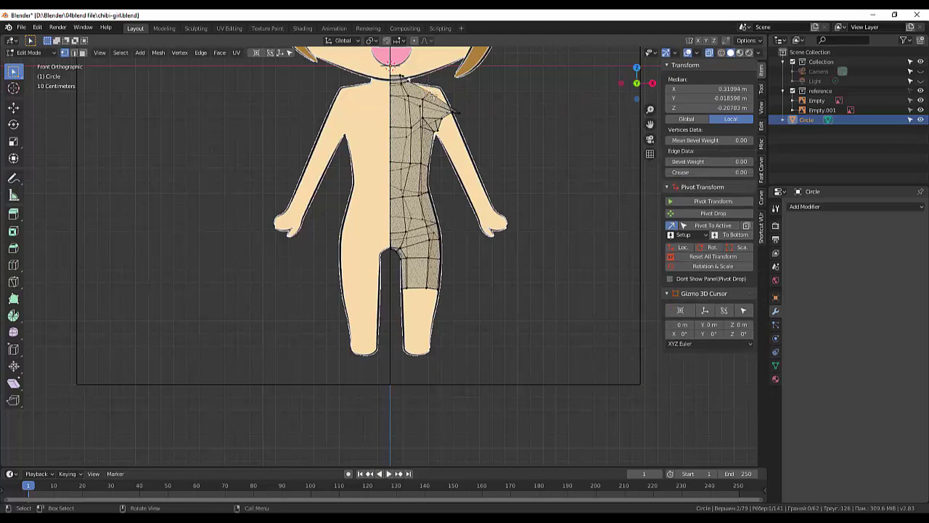
key("g")
left_click(435, 91)
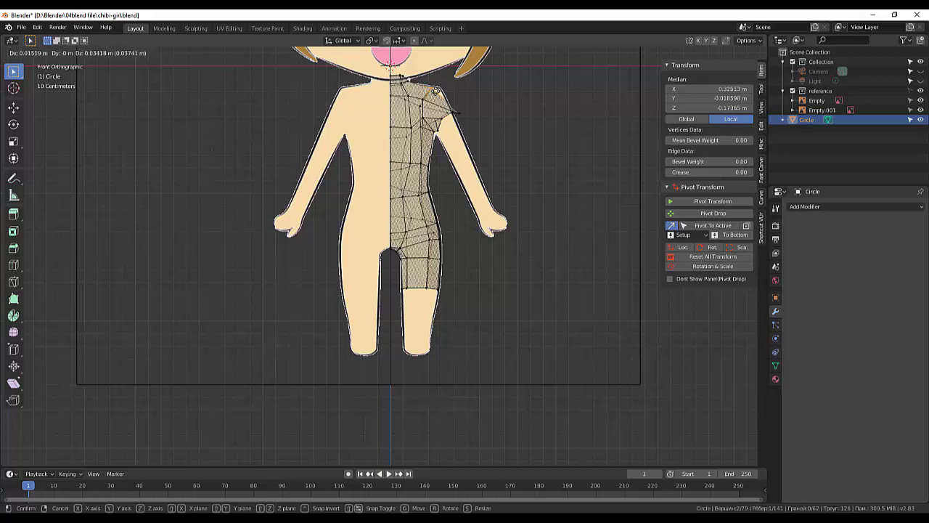
Nudge the shoulder-tip vertices so they follow the reference arm outline
left_click(436, 116)
key("g")
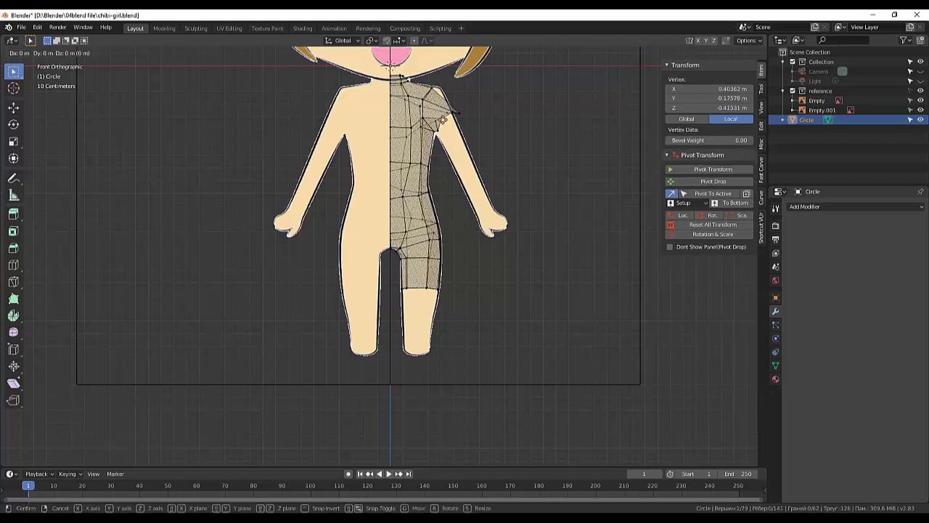
left_click(441, 123)
left_click(449, 114)
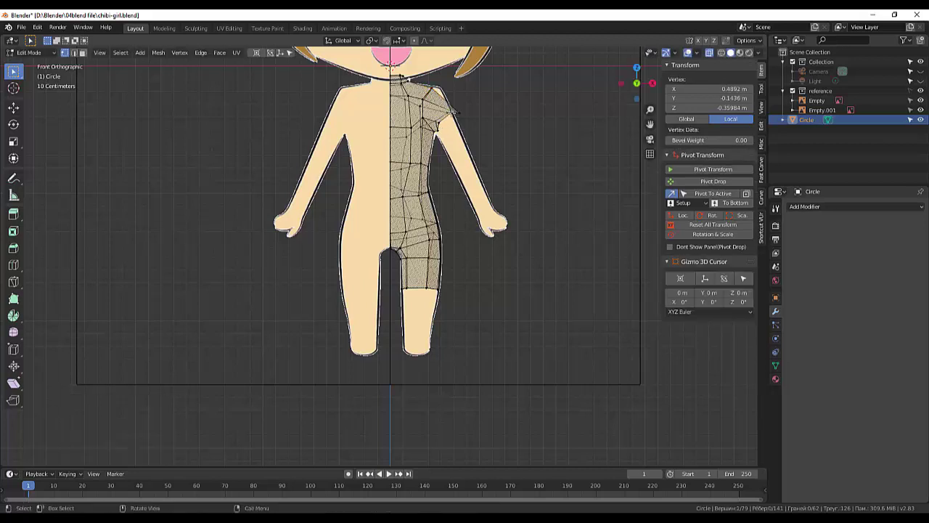
key("g")
left_click(446, 116)
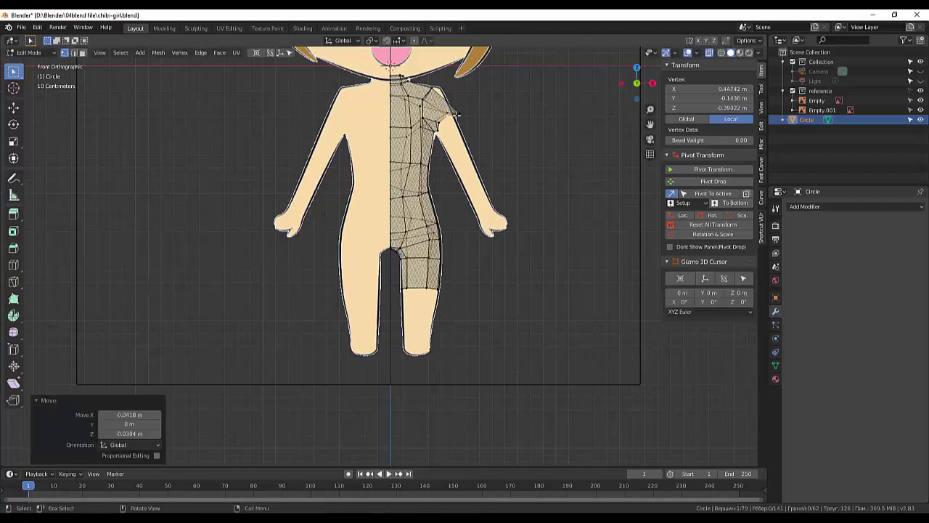
left_click(455, 116)
key("g")
left_click(454, 116)
Move another pair of shoulder vertices onto the outline and deselect all
left_click(450, 109)
left_click(430, 93, "shift")
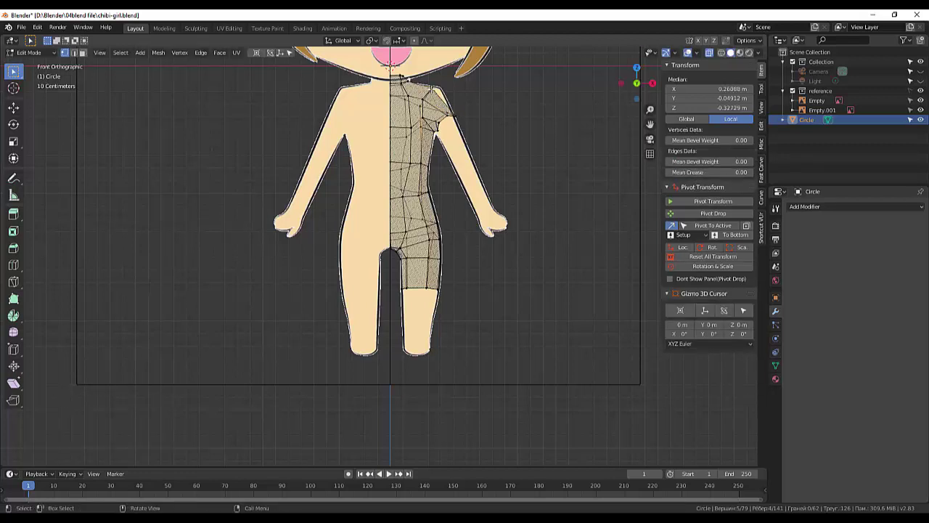
key("g")
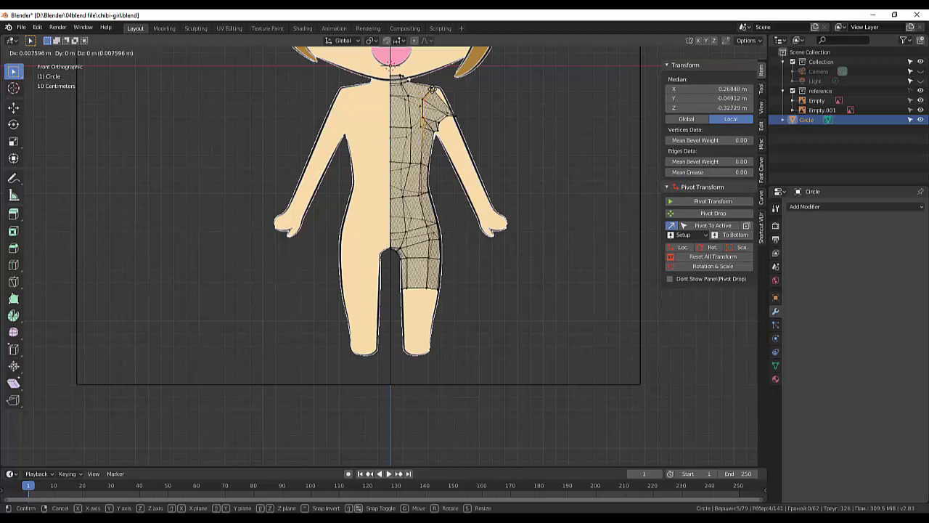
left_click(439, 89)
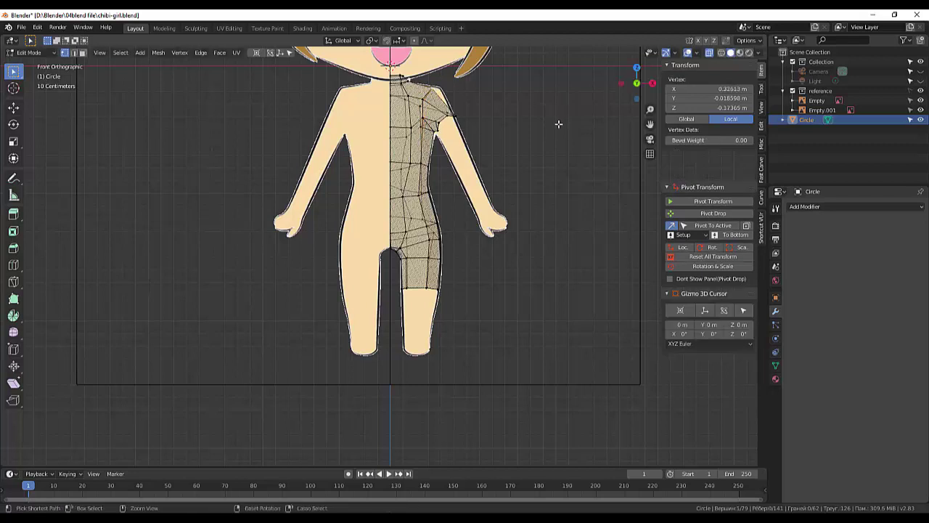
key("alt+a")
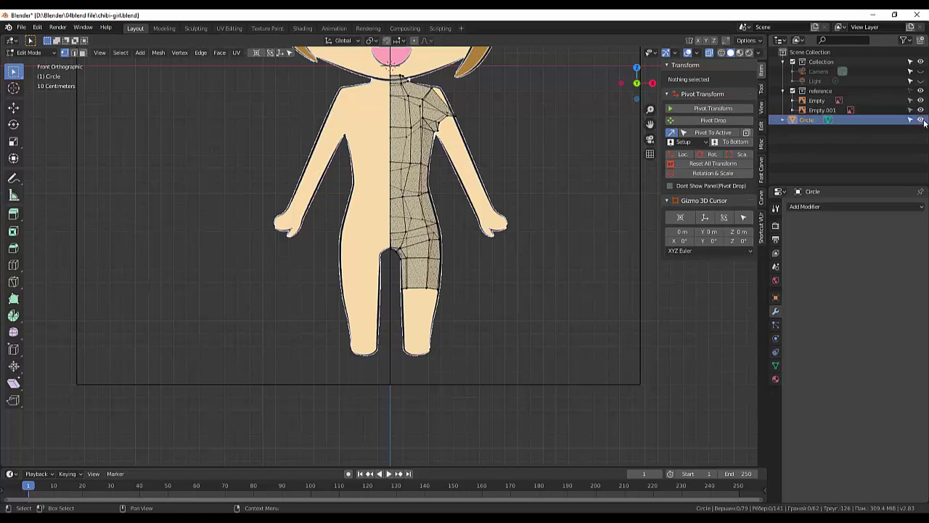
Hide the reference images and adjust the vertex at the top of the arm hole
left_click(920, 92)
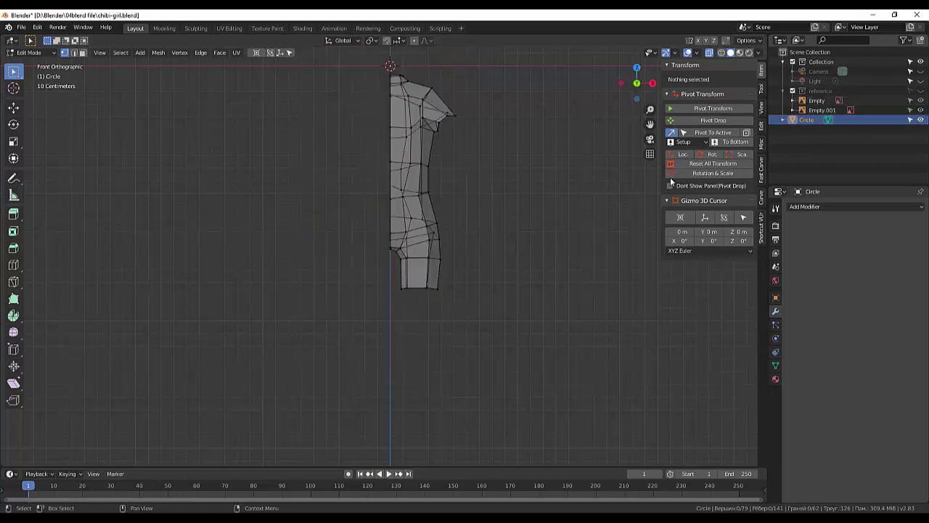
mouse_move(552, 186)
middle_mouse_down()
mouse_move(408, 186)
mouse_move(349, 108)
middle_mouse_up()
scroll(409, 187, "up", 3)
scroll(398, 161, "down", 2)
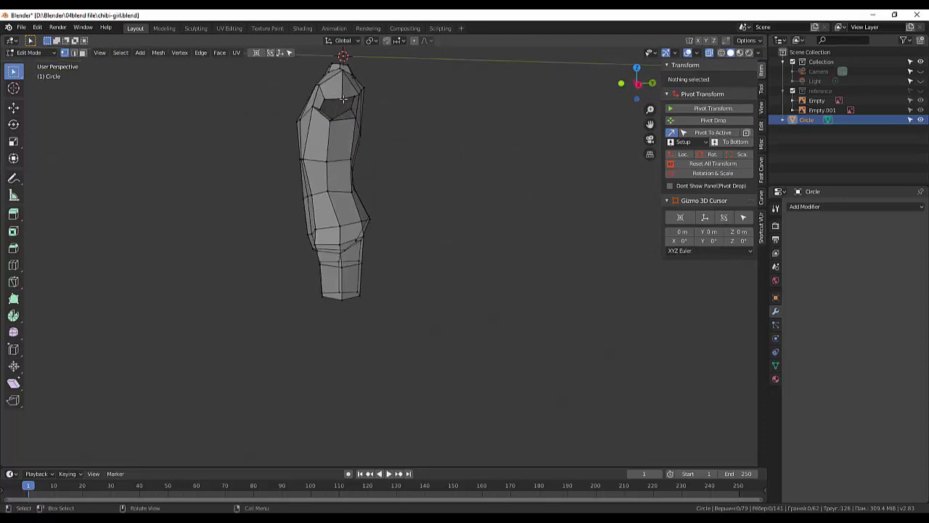
left_click(343, 99)
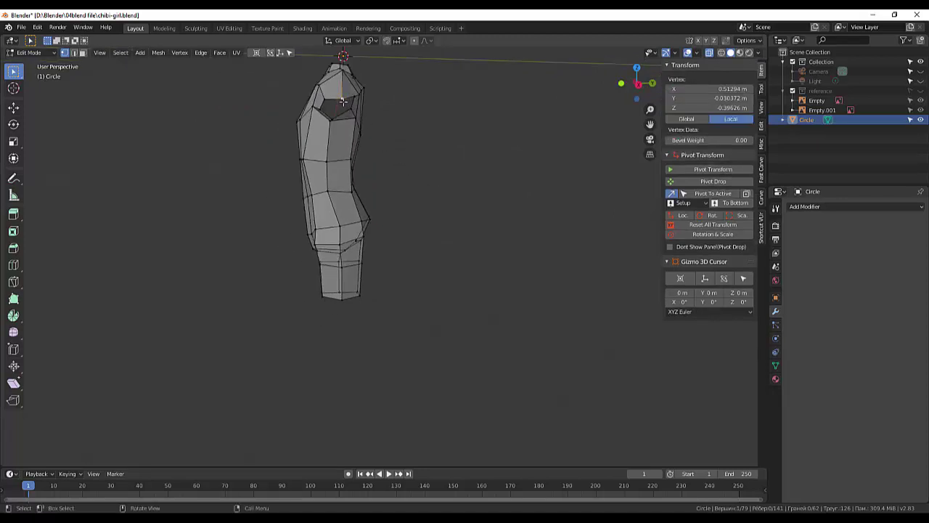
key("g")
left_click(339, 97)
Select the arm-hole loop and flatten it with LoopTools Flatten
mouse_move(429, 129)
middle_mouse_down()
mouse_move(500, 148)
mouse_move(481, 130)
mouse_move(450, 135)
mouse_move(479, 143)
mouse_move(456, 135)
middle_mouse_up()
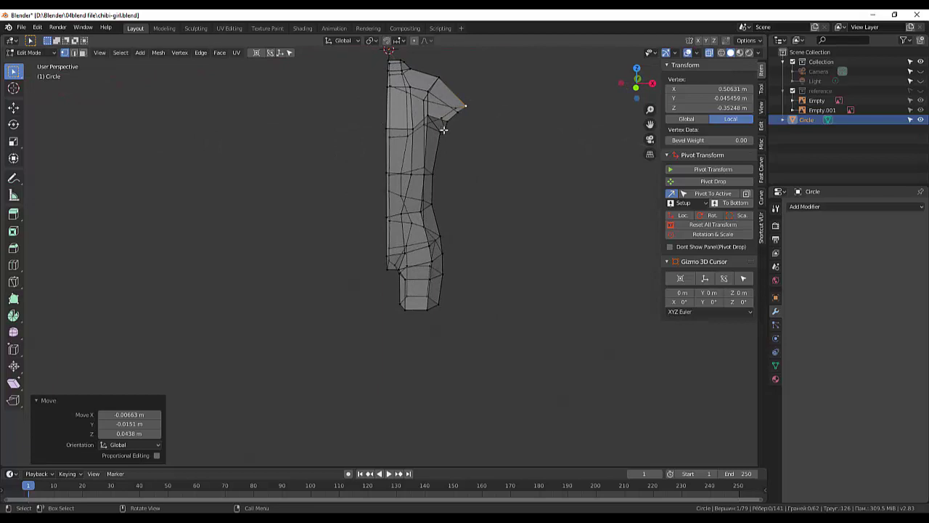
left_click(444, 126, "shift")
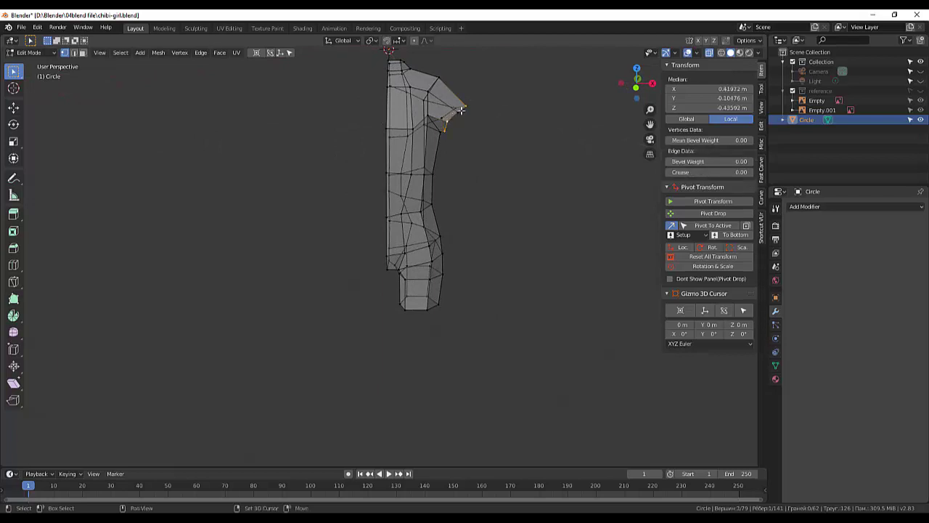
left_click(440, 118, "shift")
mouse_move(440, 118)
middle_mouse_down()
mouse_move(423, 104)
mouse_move(385, 105)
middle_mouse_up()
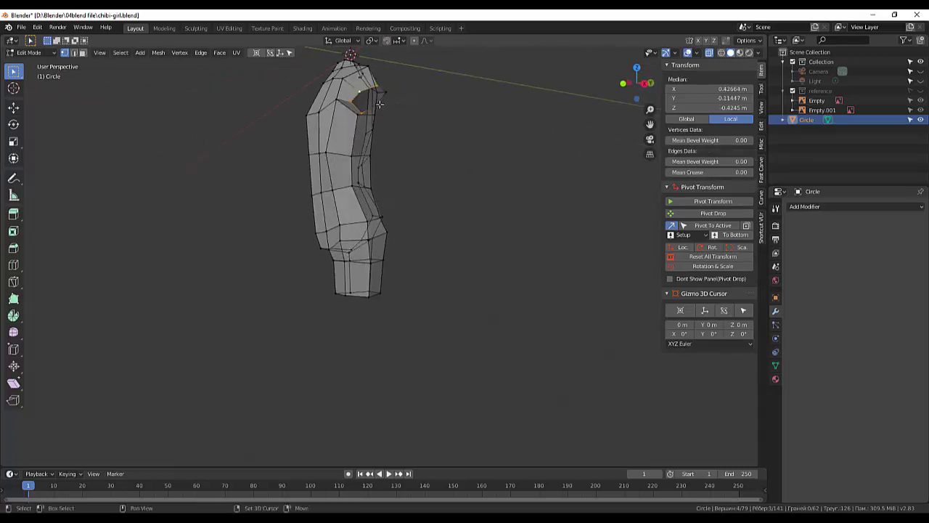
left_click(379, 104, "shift")
left_click(384, 96, "shift")
right_click(459, 107)
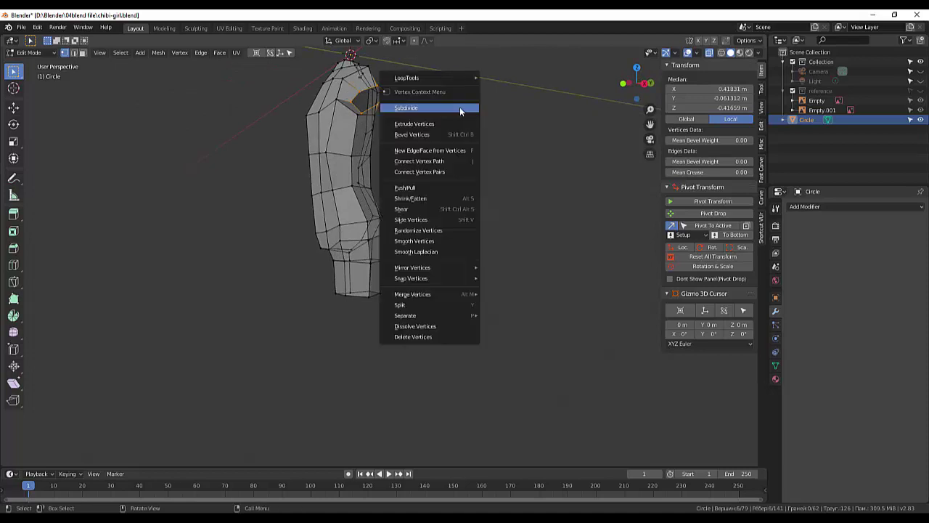
mouse_move(429, 78)
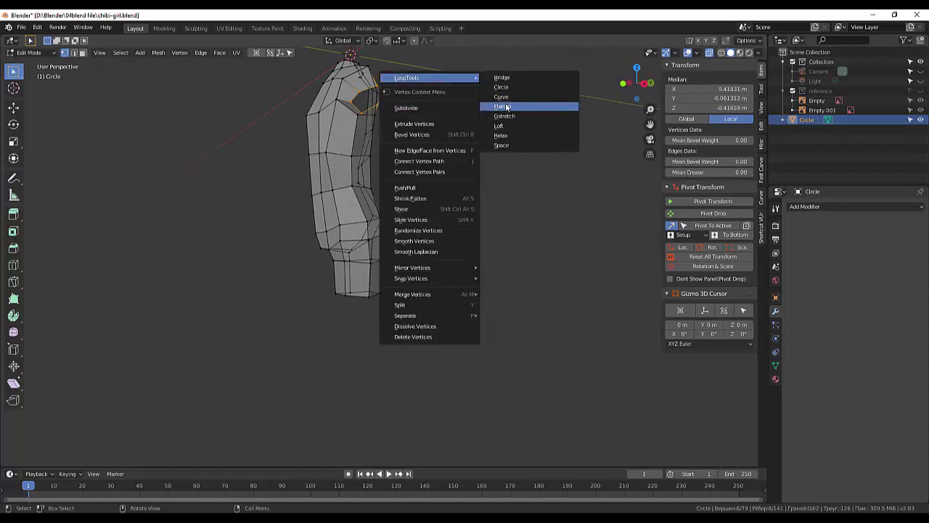
left_click(506, 107)
left_click(491, 124)
In side view, raise a vertex on the arm-hole rim
mouse_move(492, 124)
middle_mouse_down()
mouse_move(458, 122)
mouse_move(385, 147)
middle_mouse_up()
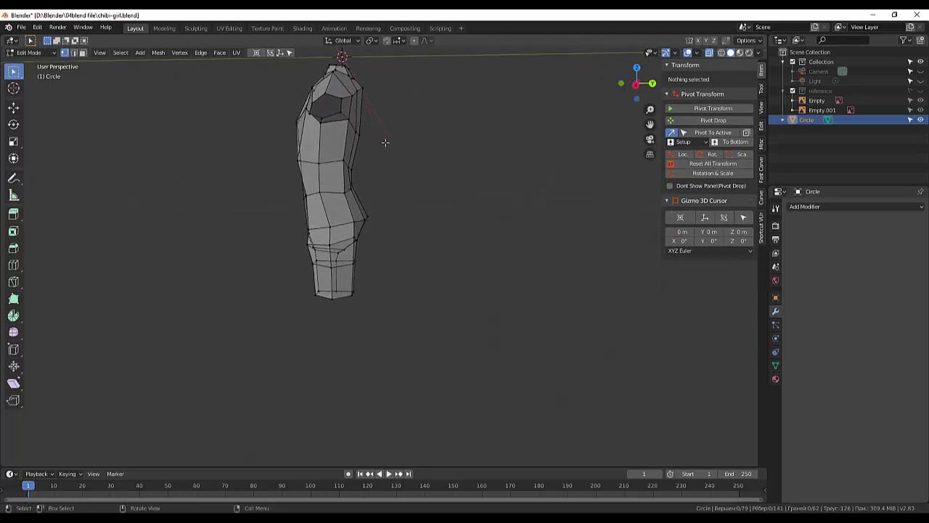
key("KP_3")
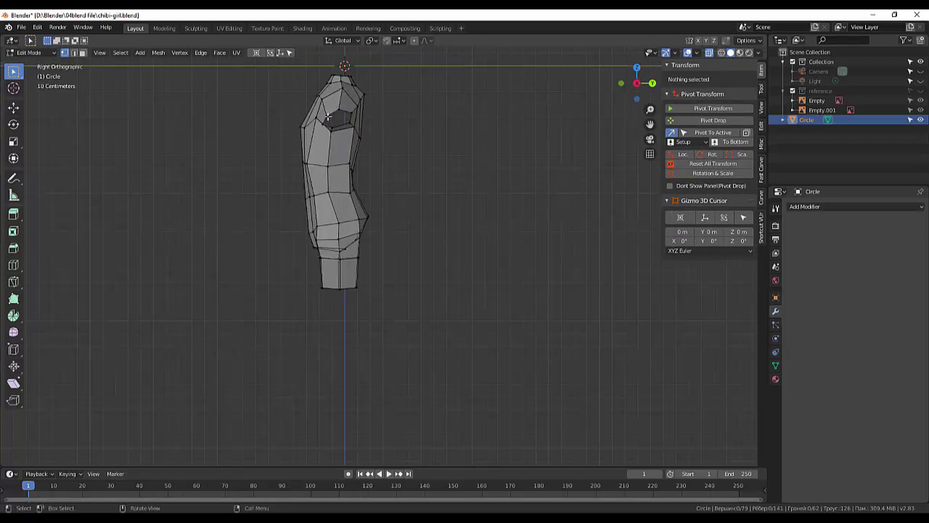
left_click(327, 116)
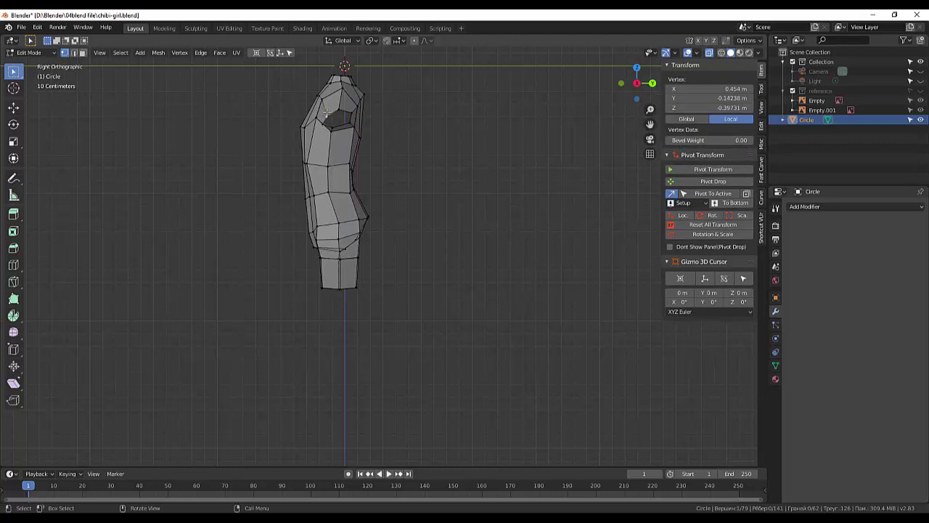
key("g")
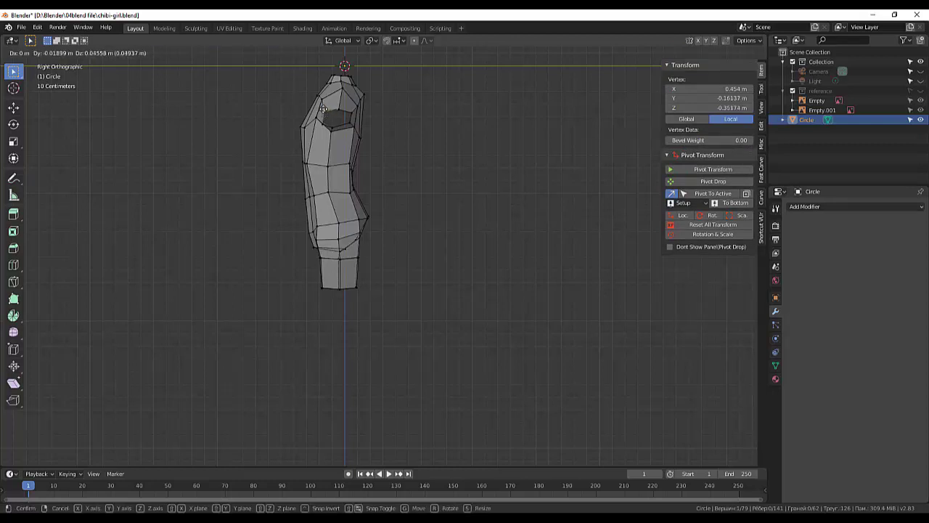
left_click(329, 122)
Reposition another arm-hole vertex in perspective to round the opening
mouse_move(338, 126)
middle_mouse_down()
mouse_move(406, 153)
mouse_move(412, 178)
mouse_move(423, 140)
mouse_move(345, 106)
middle_mouse_up()
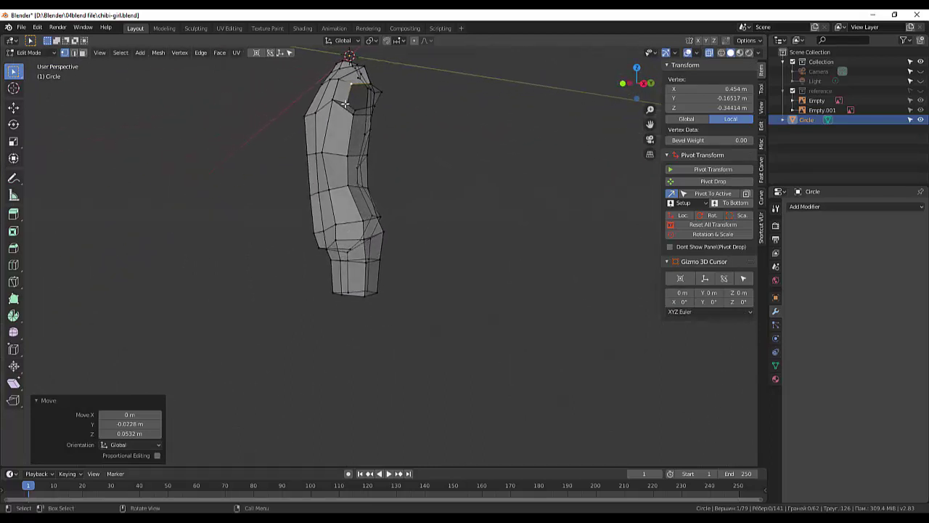
left_click(347, 105)
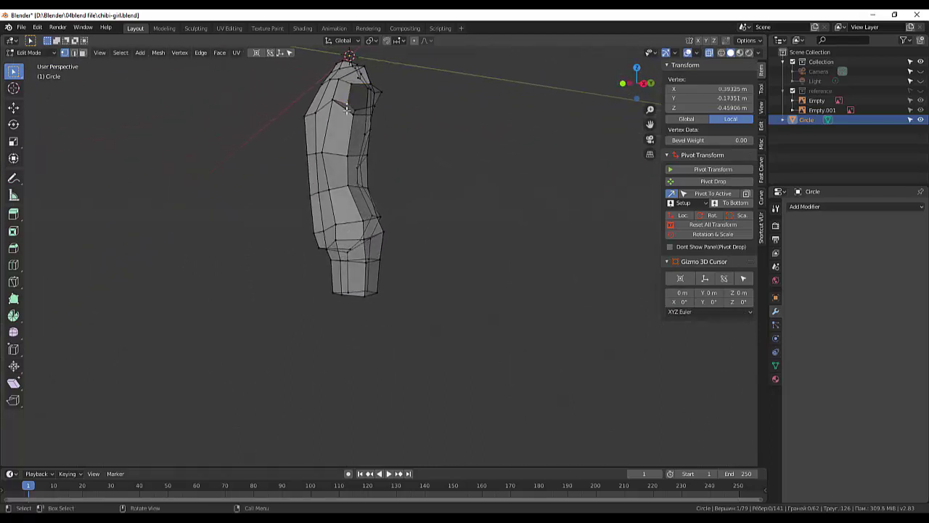
key("g")
left_click(344, 102)
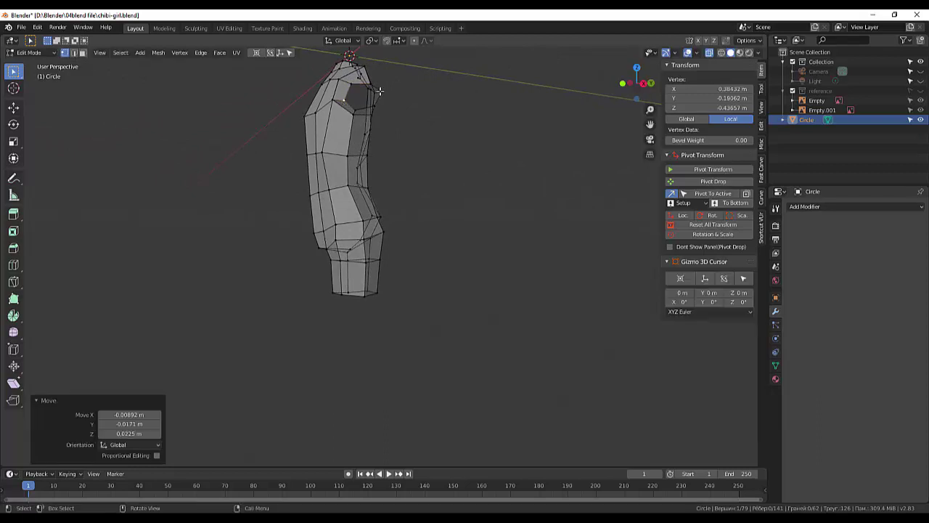
key("g")
left_click(371, 86)
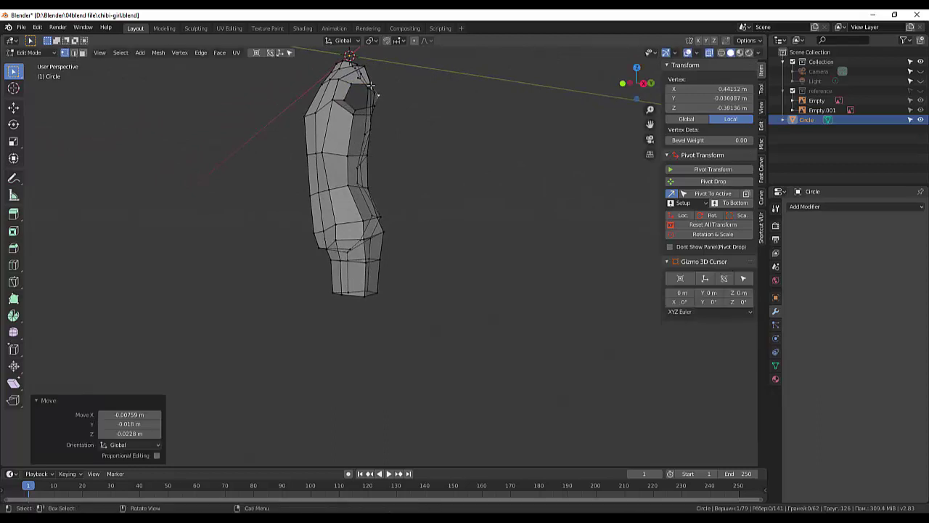
key("g")
left_click(371, 83)
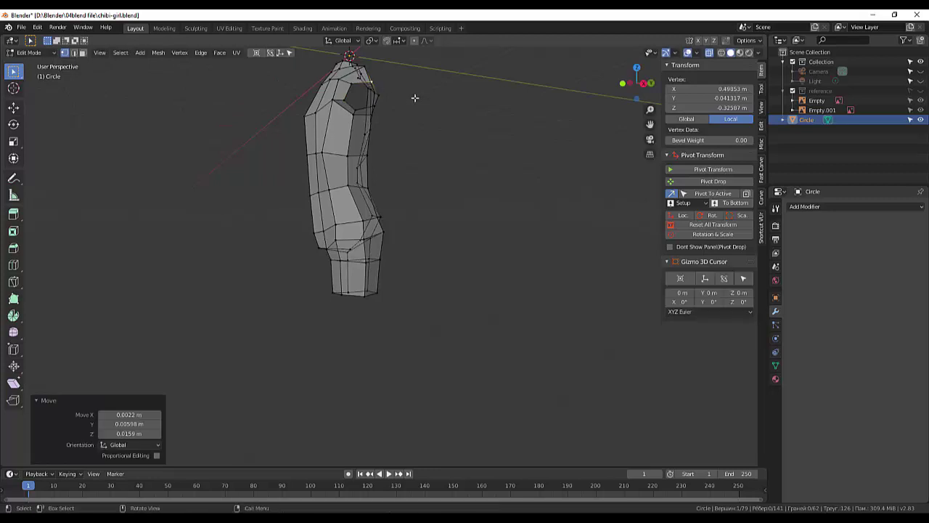
Select the vertices around the arm-hole loop from inside the opening
middle_click_drag(414, 98, 478, 126)
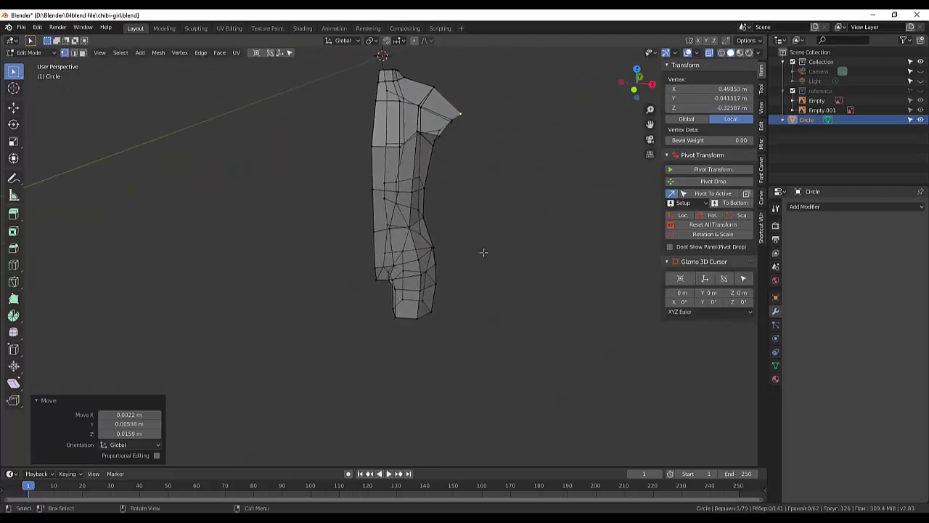
mouse_move(483, 252)
middle_mouse_down()
mouse_move(416, 201)
mouse_move(339, 110)
mouse_move(336, 90)
middle_mouse_up()
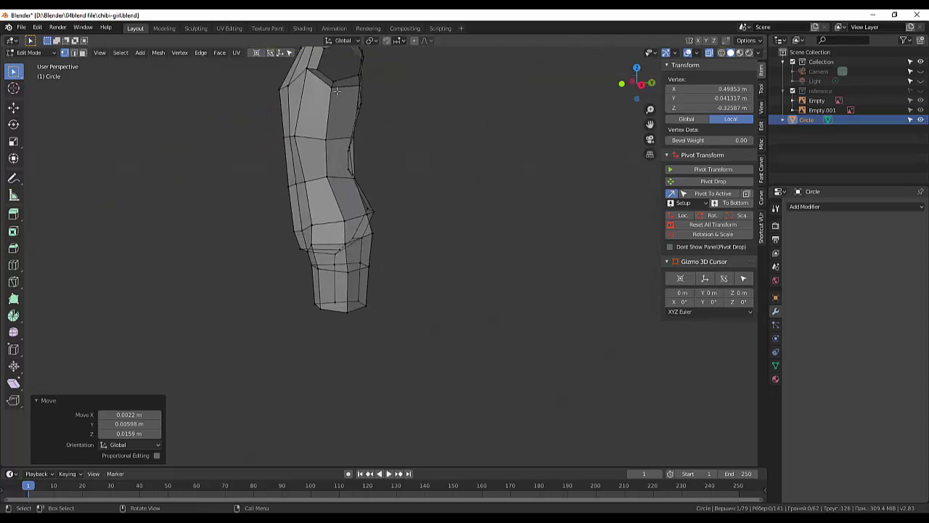
scroll(337, 90, "up", 2)
middle_click_drag(400, 155, 398, 223, "shift")
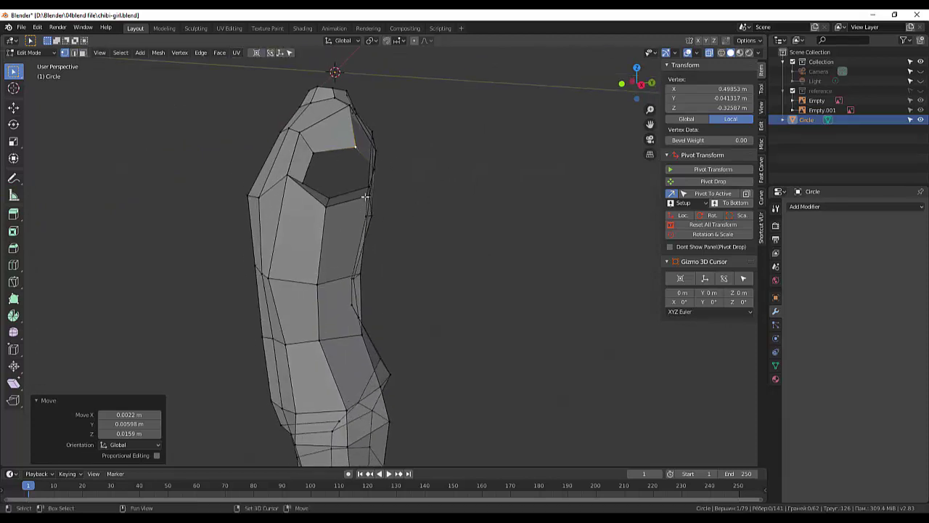
middle_click_drag(409, 182, 410, 198)
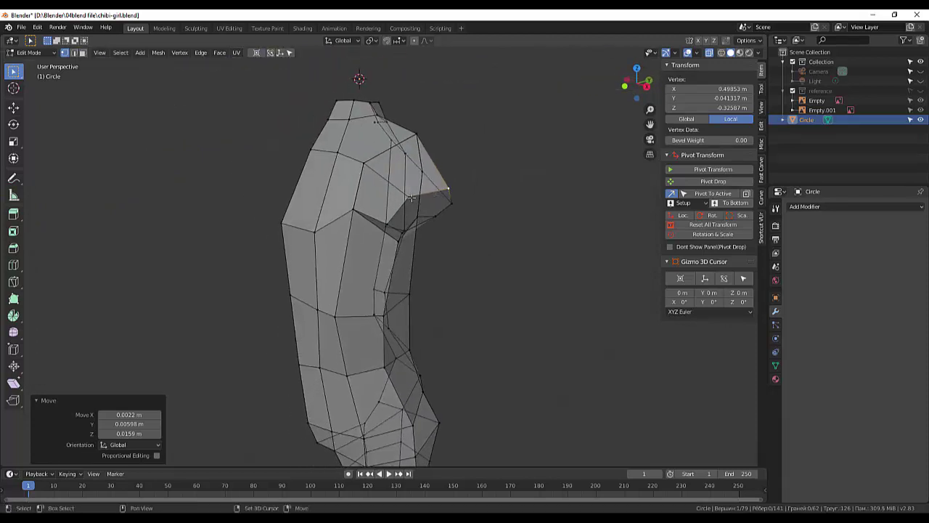
left_click(410, 197, "shift")
left_click(387, 225, "shift")
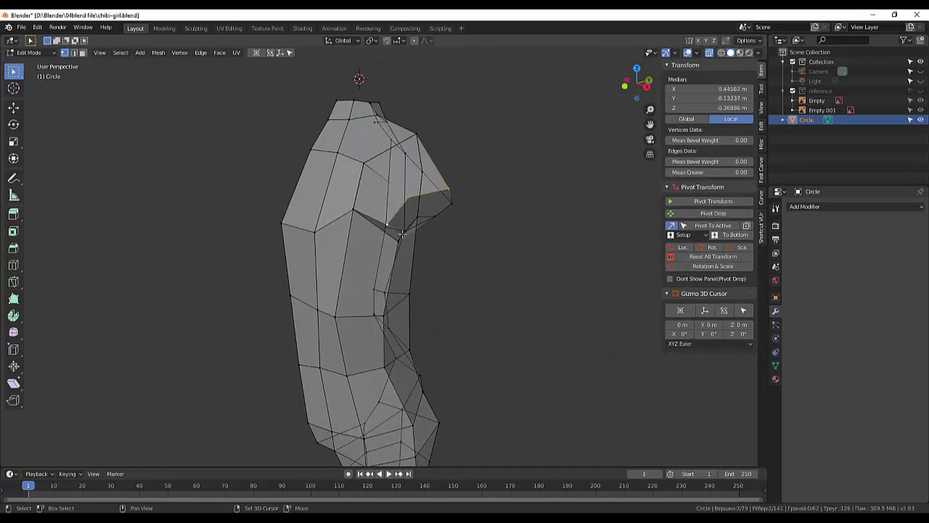
mouse_move(436, 216)
middle_mouse_down()
mouse_move(407, 203)
mouse_move(475, 210)
mouse_move(509, 237)
middle_mouse_up()
left_click(353, 207, "shift")
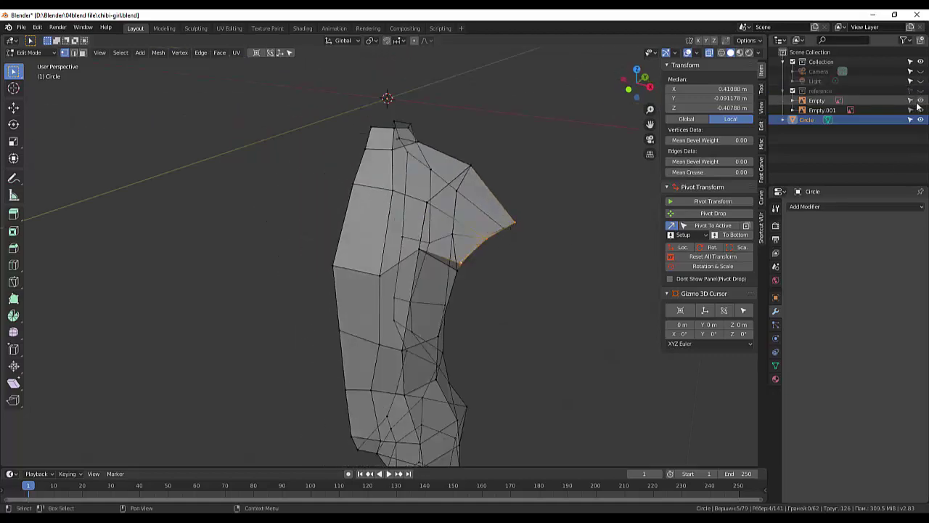
Show the references in side view and drag the lower arm-opening vertices onto the outline
left_click(793, 90)
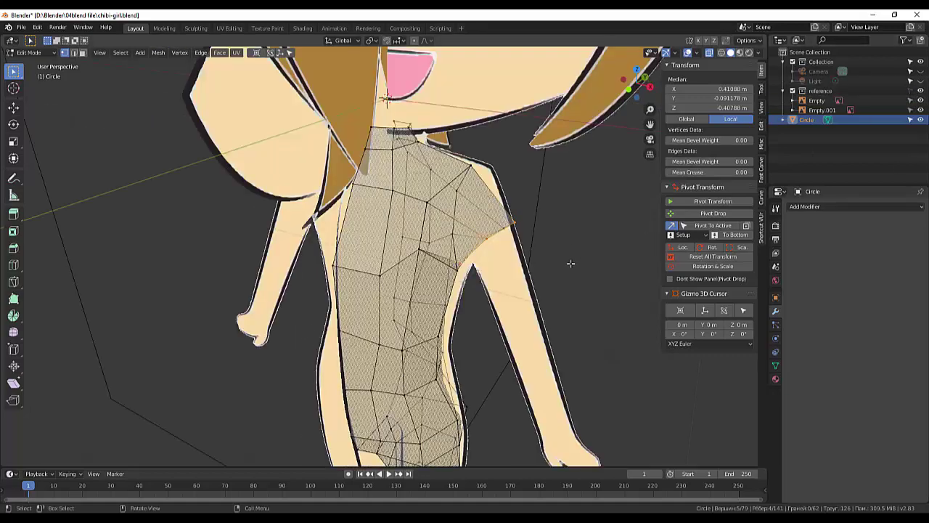
key("KP_3")
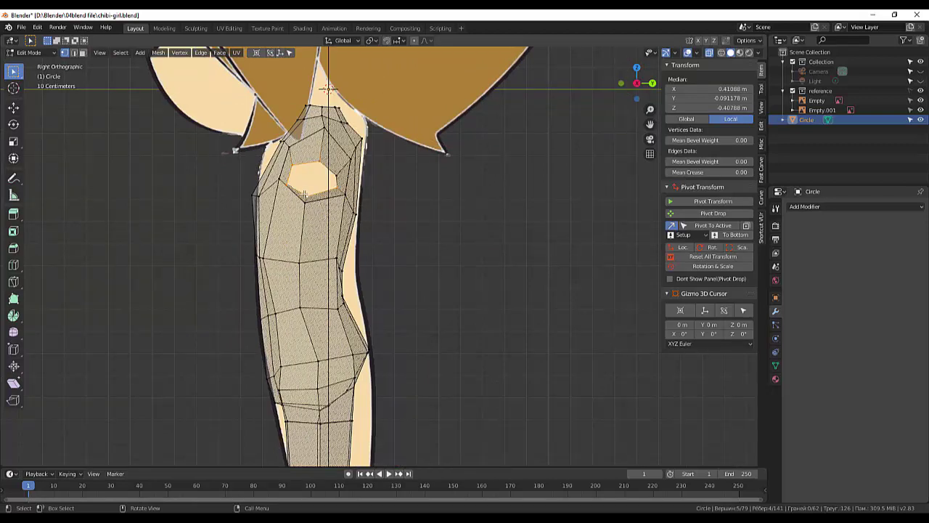
left_click(307, 195)
left_click(308, 191)
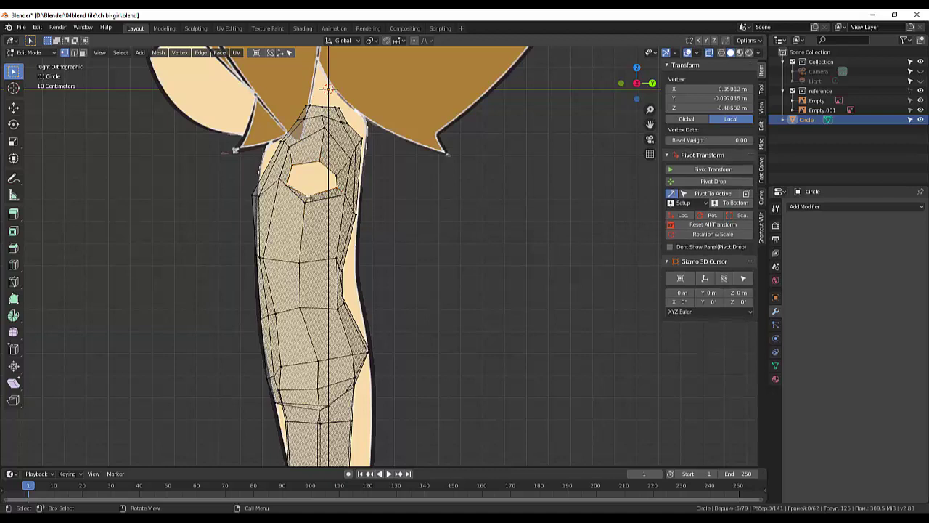
mouse_move(312, 185)
left_mouse_down()
mouse_move(316, 157)
mouse_move(309, 186)
left_mouse_up()
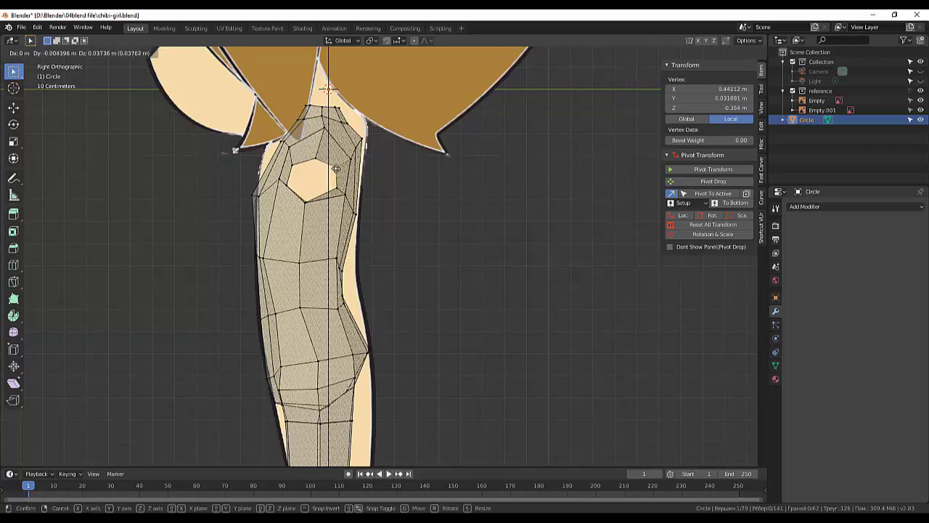
left_click_drag(287, 185, 296, 189)
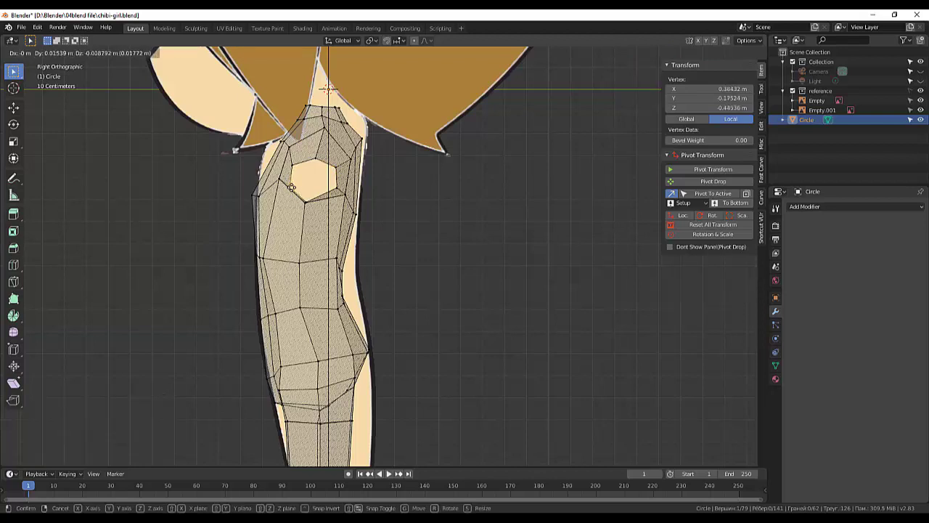
mouse_move(295, 189)
left_mouse_down()
mouse_move(288, 180)
mouse_move(332, 194)
left_mouse_up()
Select the arm opening's rim vertices and turn to face the character from the front
middle_click_drag(433, 191, 448, 198)
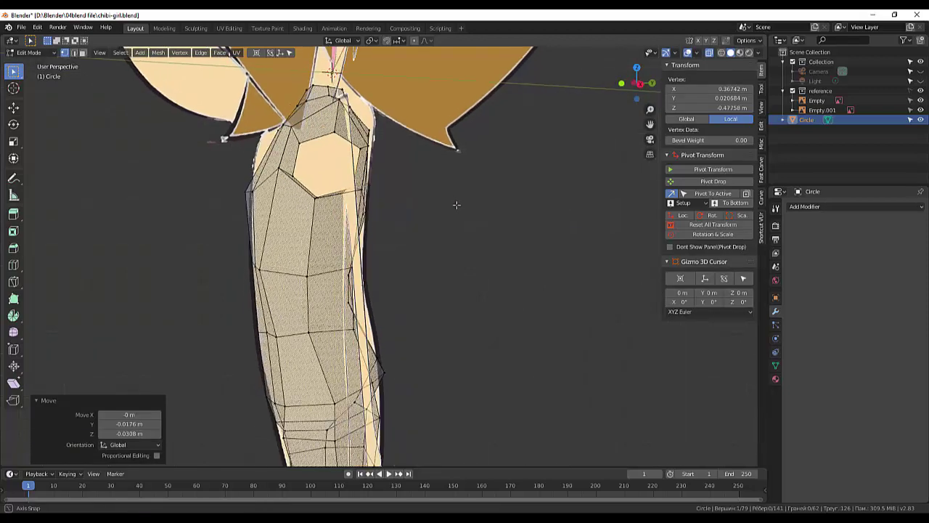
left_click(305, 148, "shift")
left_click(334, 138, "shift")
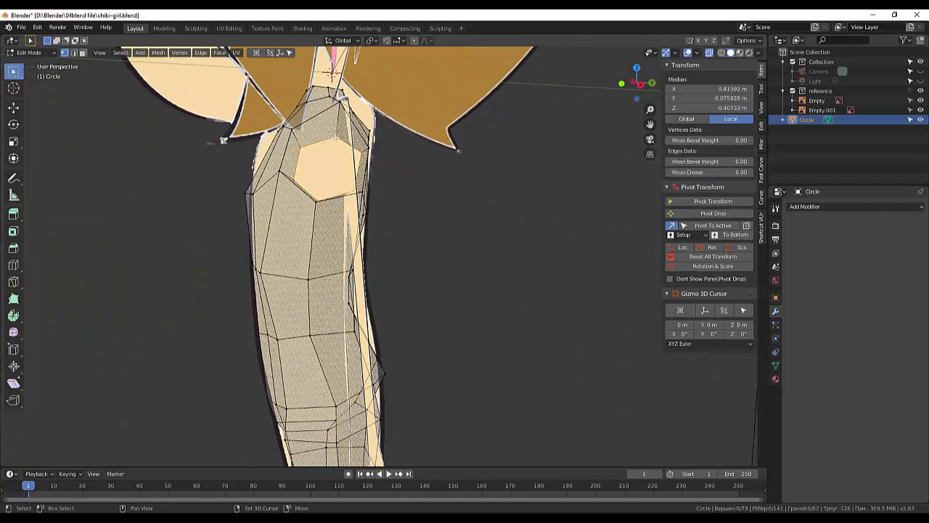
middle_click_drag(387, 175, 508, 227)
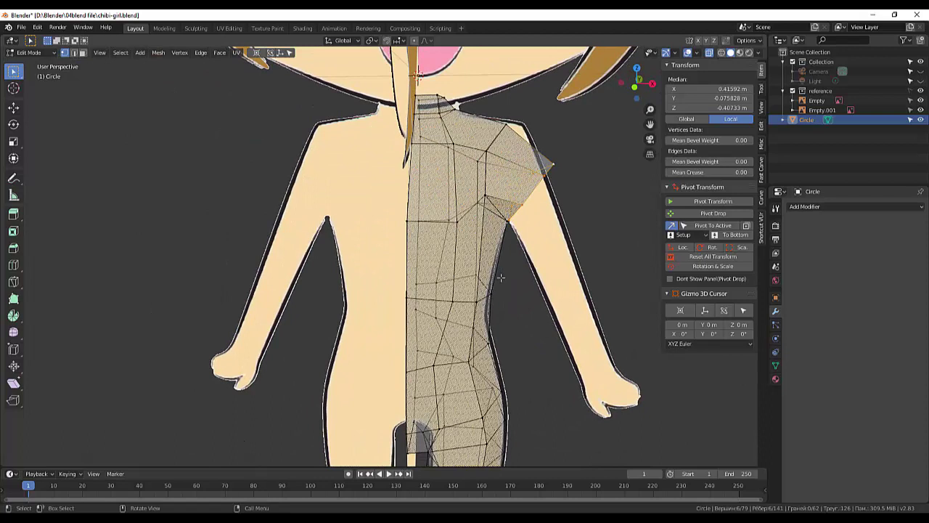
Extrude the arm opening into a sleeve segment, shrunk, tilted and shifted along the arm
key("e")
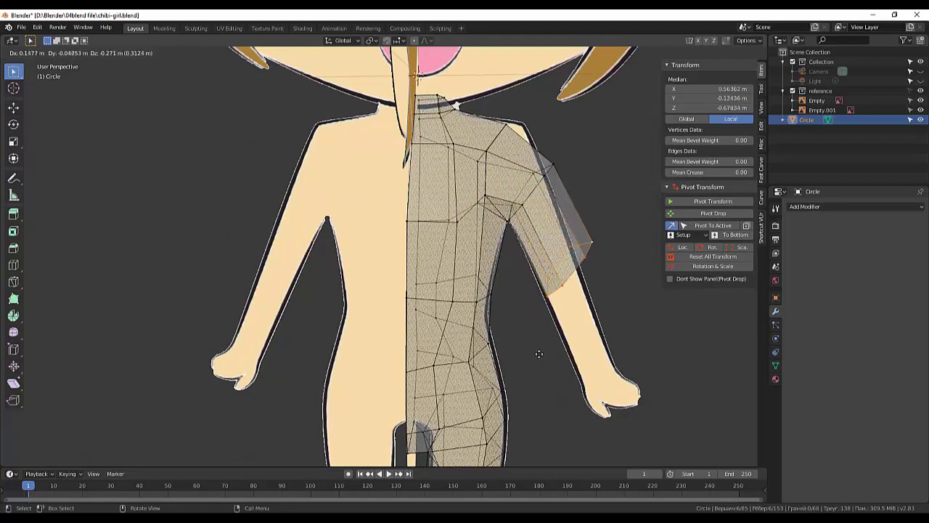
left_click(539, 353)
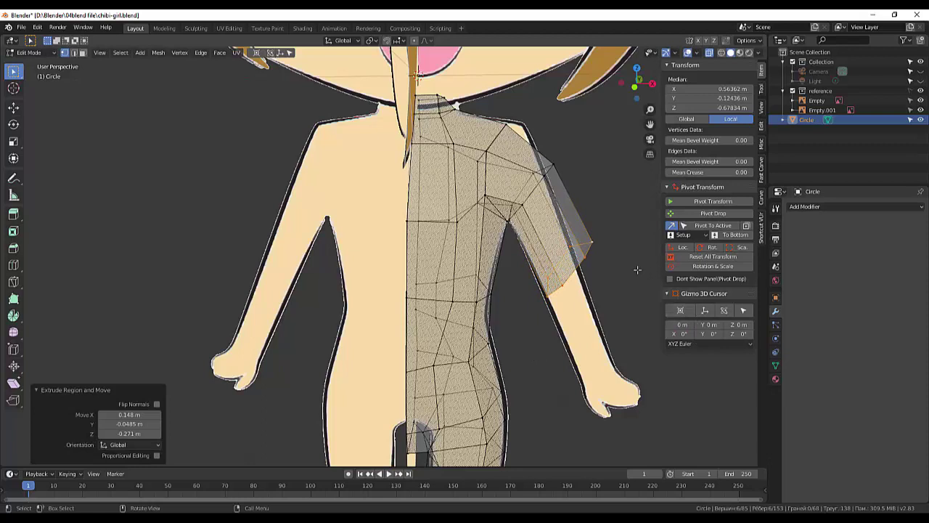
key("s")
left_click(600, 289)
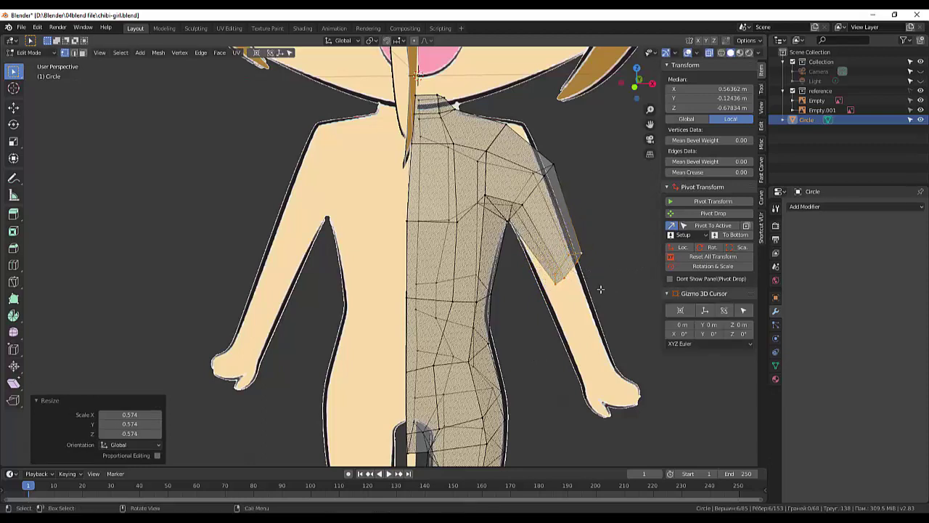
key("r")
left_click(582, 293)
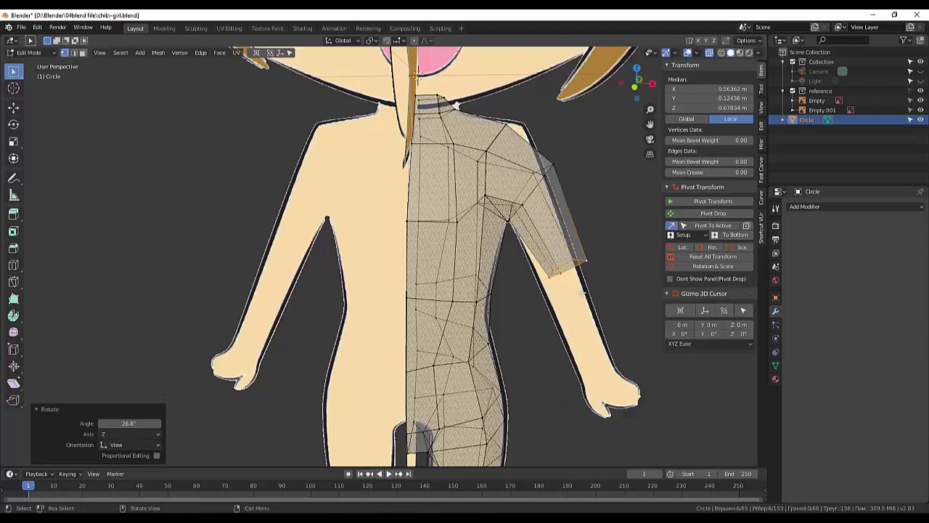
key("g")
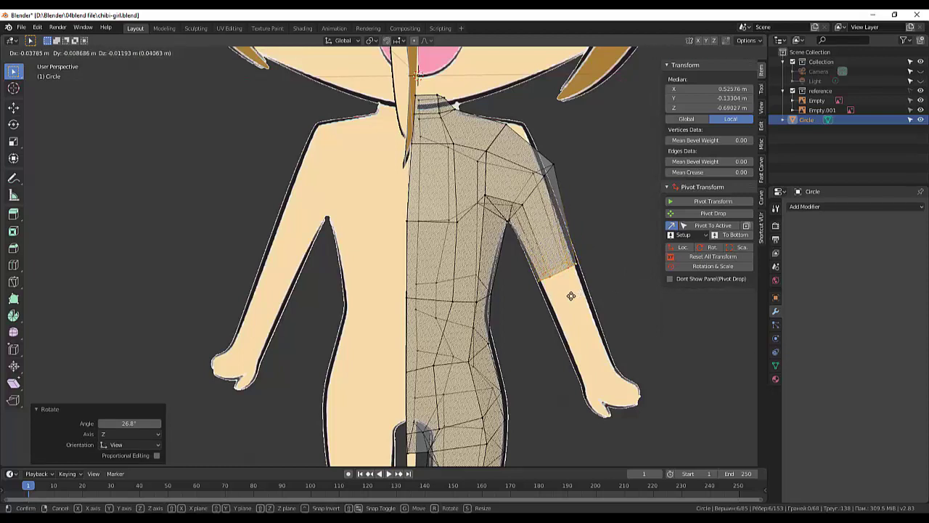
left_click(572, 296)
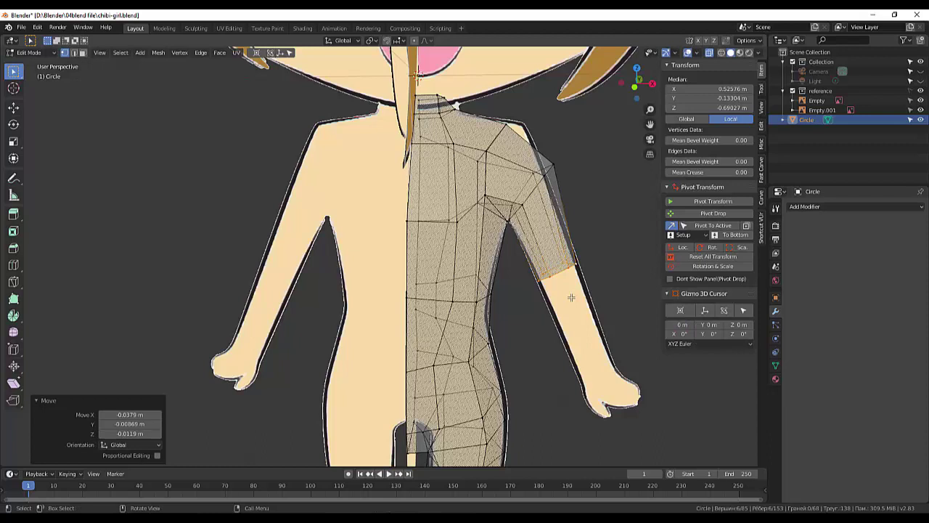
Extrude the forearm down to the wrist and narrow its end ring to 0.678
key("e")
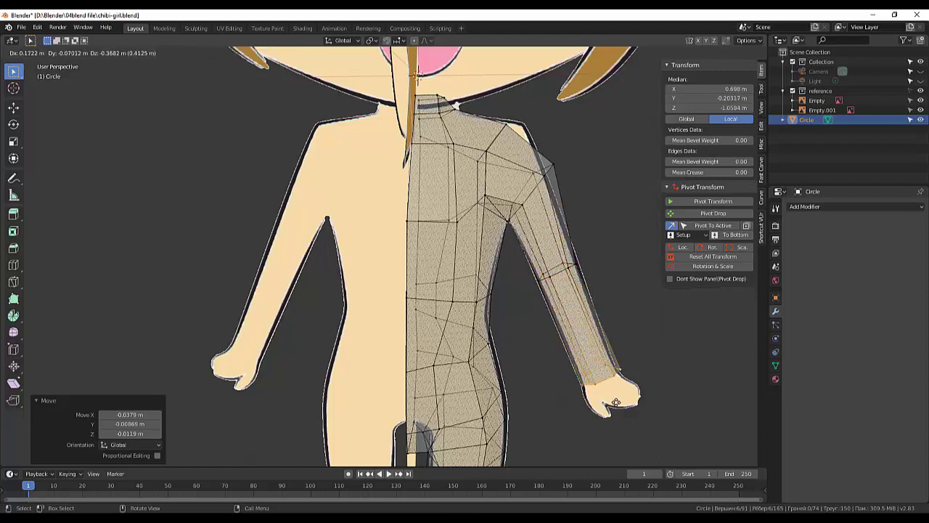
left_click(613, 402)
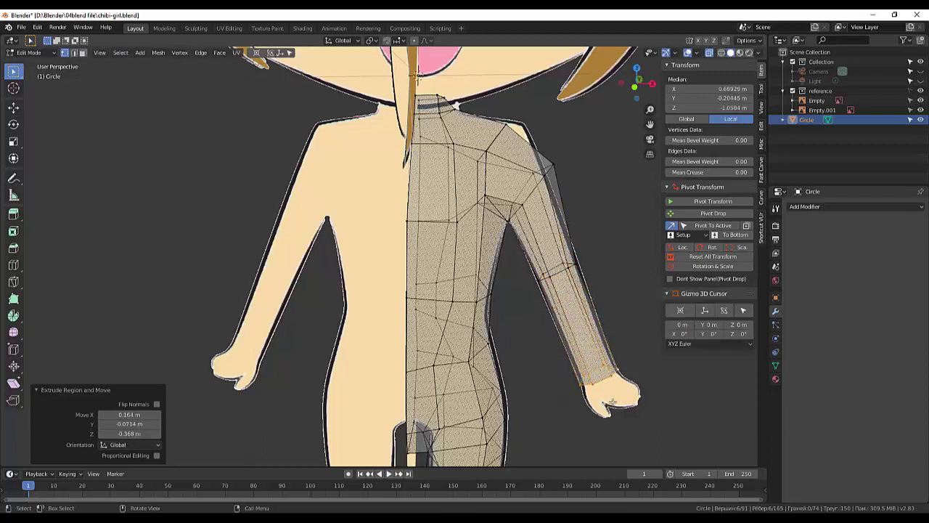
key("s")
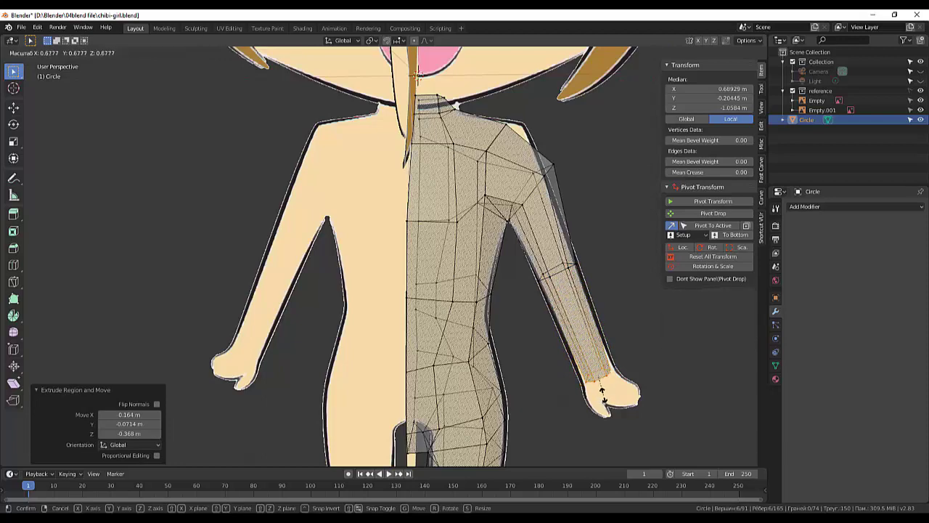
left_click(602, 395)
key("KP_3")
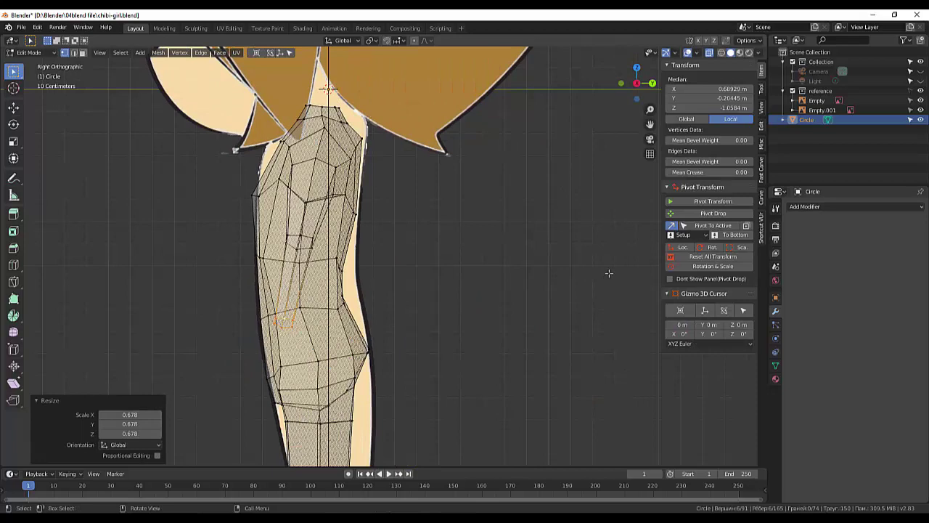
In front view, reposition a shoulder vertex several times so it sits on the reference outline
key("KP_1")
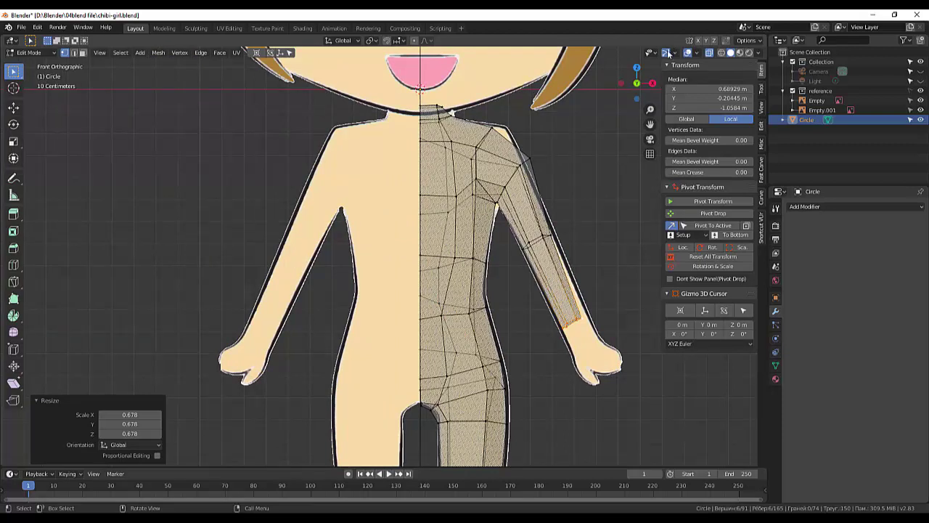
left_click(497, 129)
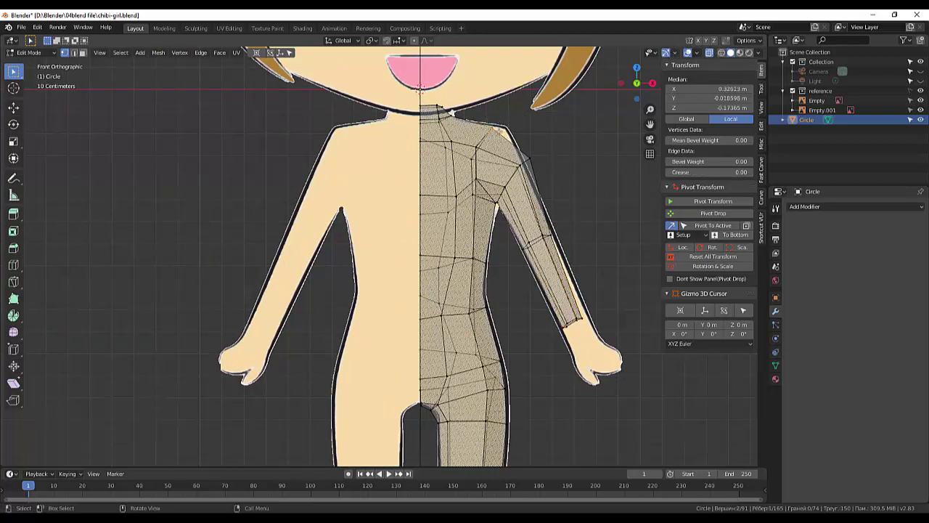
left_click(529, 159)
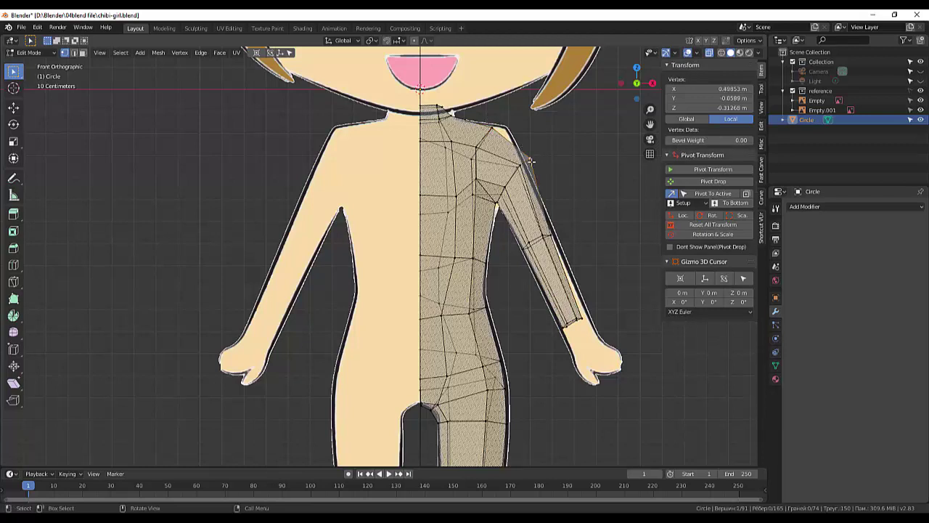
key("g")
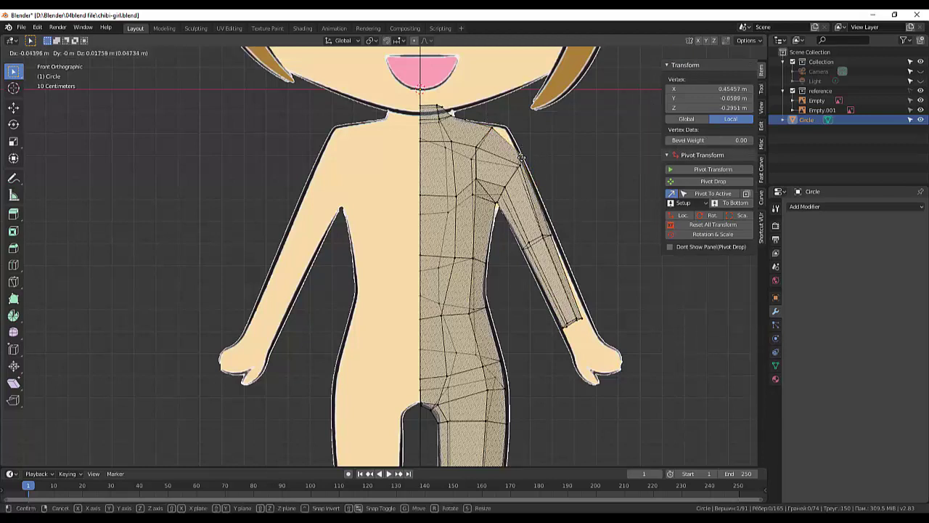
left_click(521, 155)
key("g")
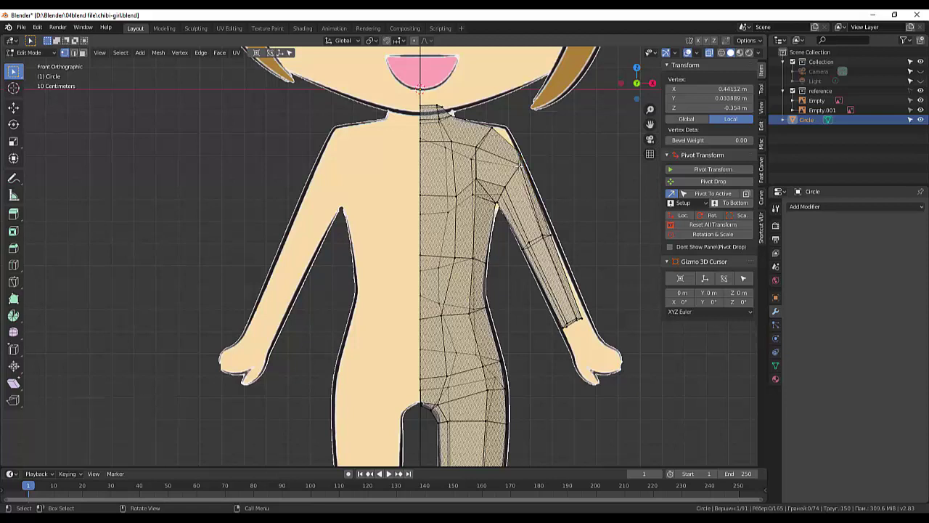
left_click(510, 165)
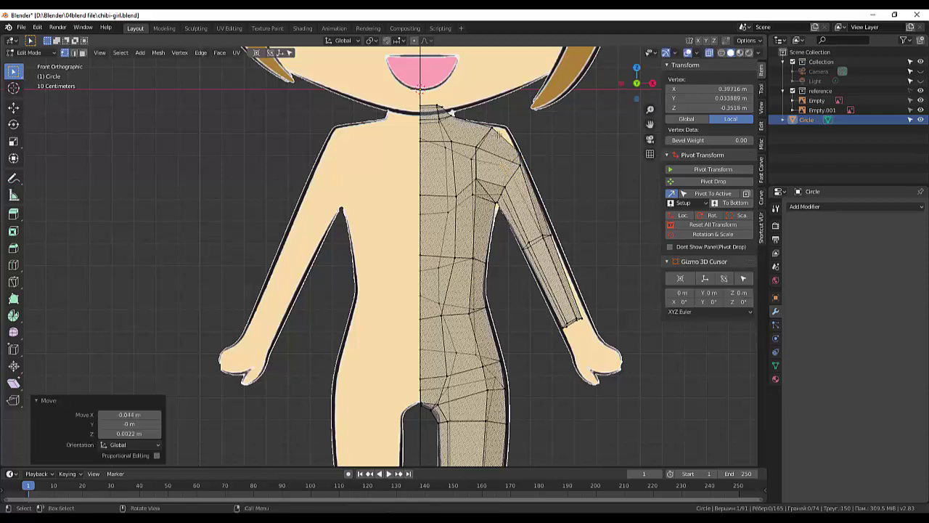
key("g")
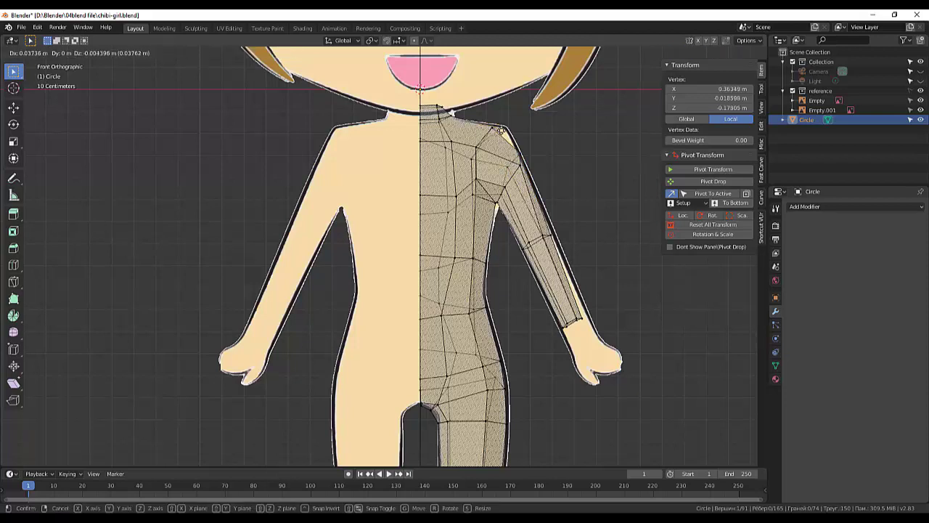
left_click(497, 130)
key("g")
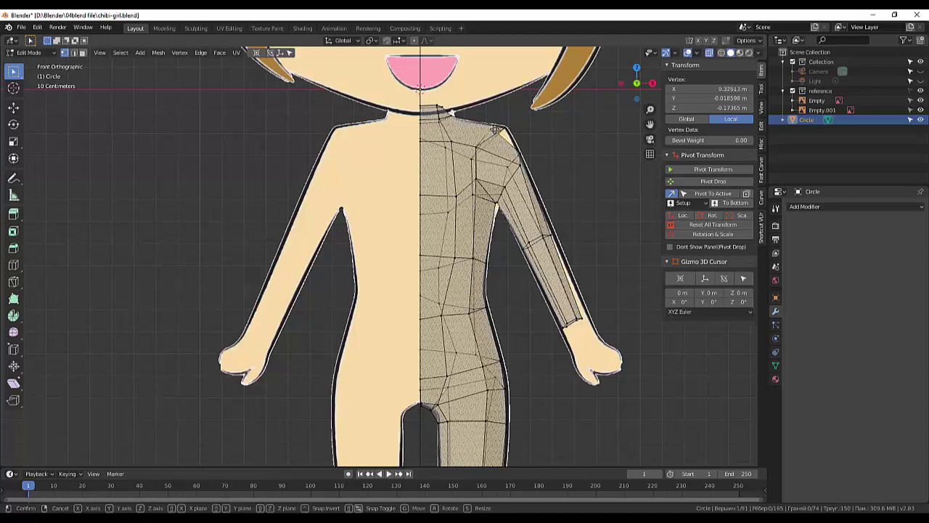
left_click(505, 129)
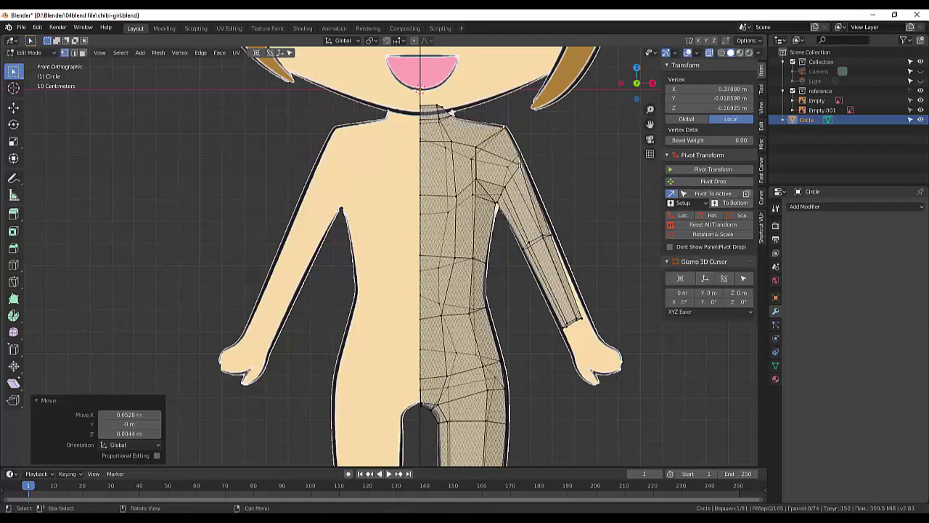
Nudge three more shoulder vertices so they follow the drawn arm outline
left_click(507, 161)
key("g")
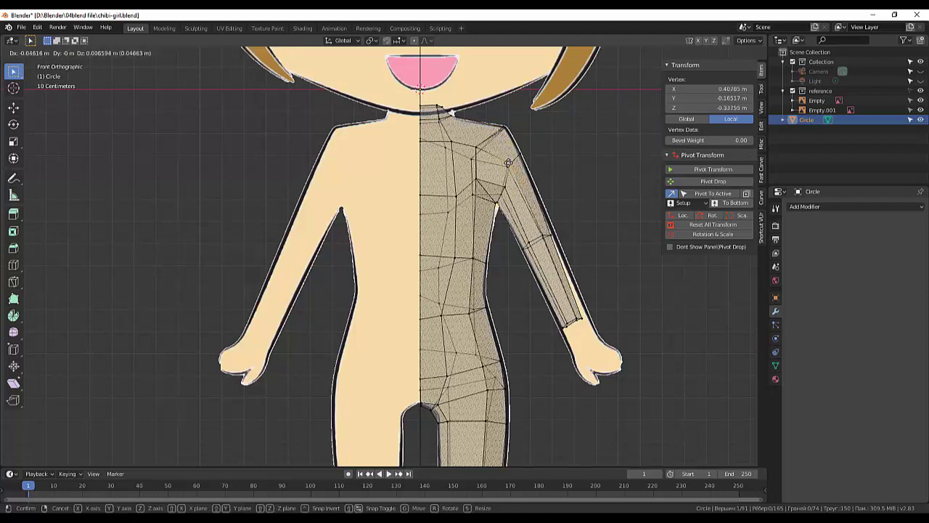
left_click(506, 163)
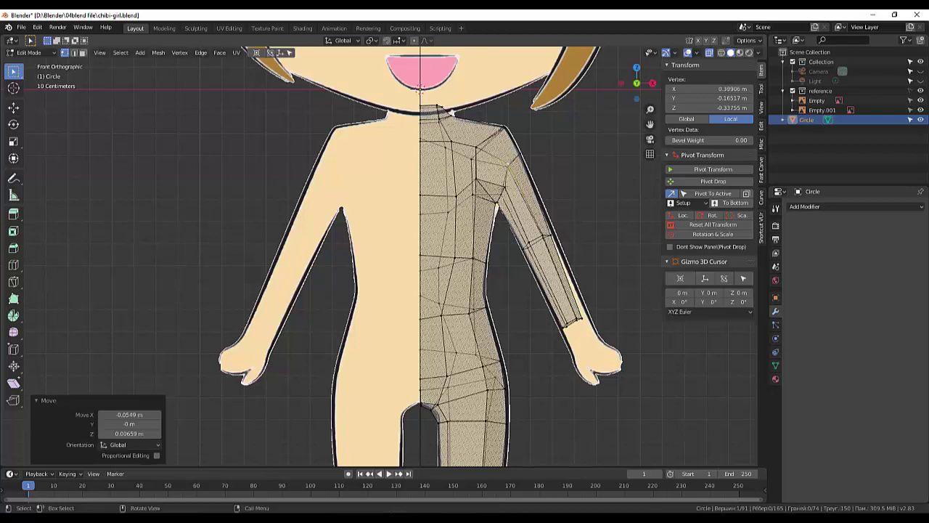
left_click(498, 187)
key("g")
left_click(501, 183)
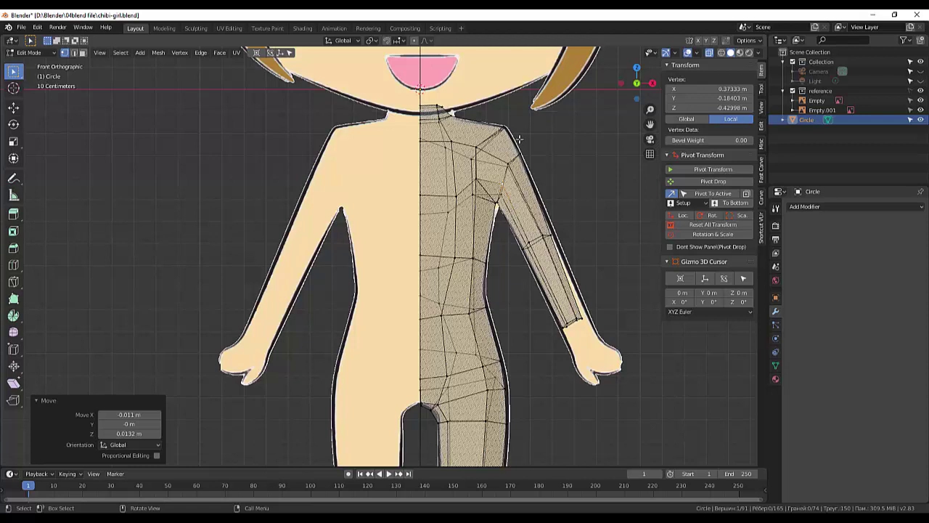
left_click(518, 155)
key("g")
left_click(515, 154)
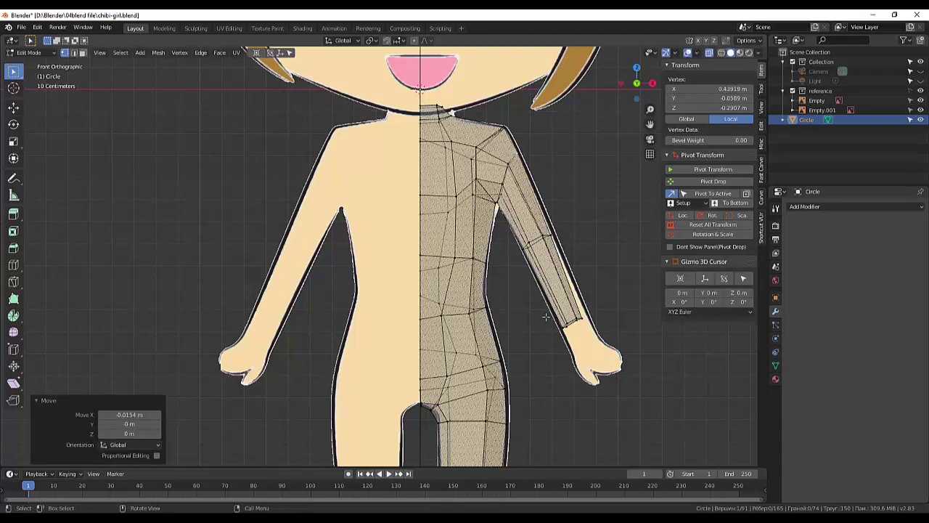
Shift the wrist vertex ring down and outward toward the drawn hand, then view from the side
left_click_drag(546, 317, 584, 341)
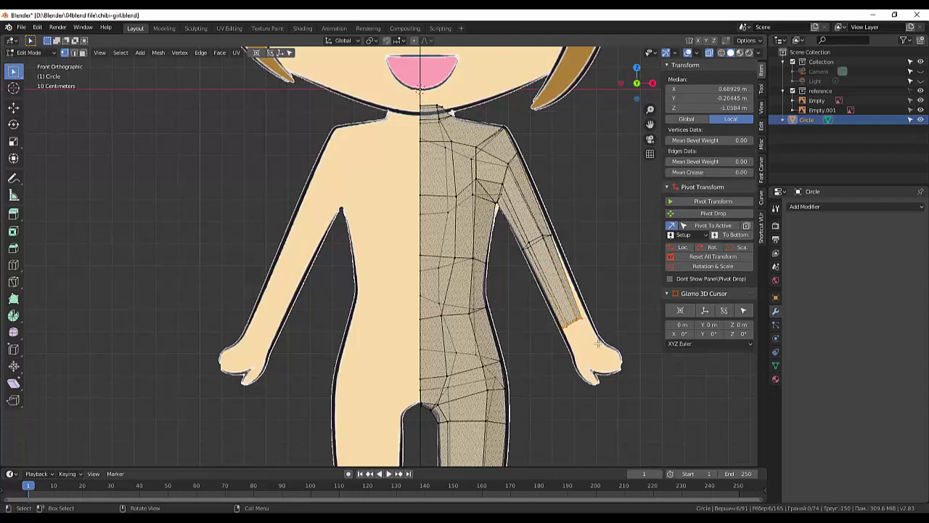
key("g")
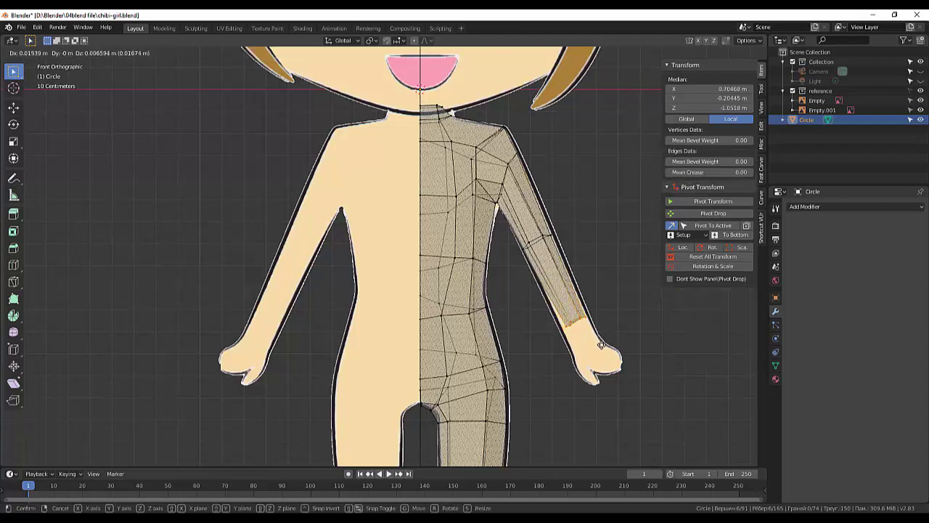
left_click(600, 360)
left_click(607, 390)
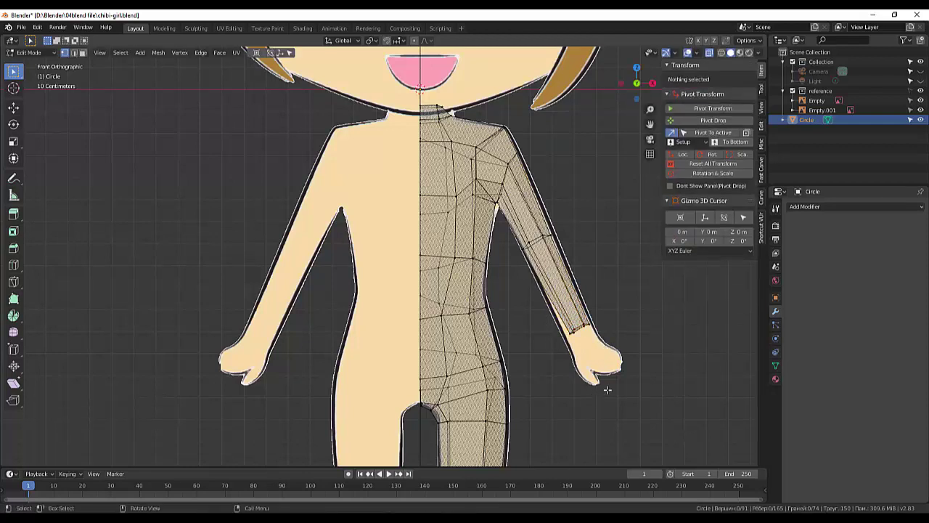
key("KP_3")
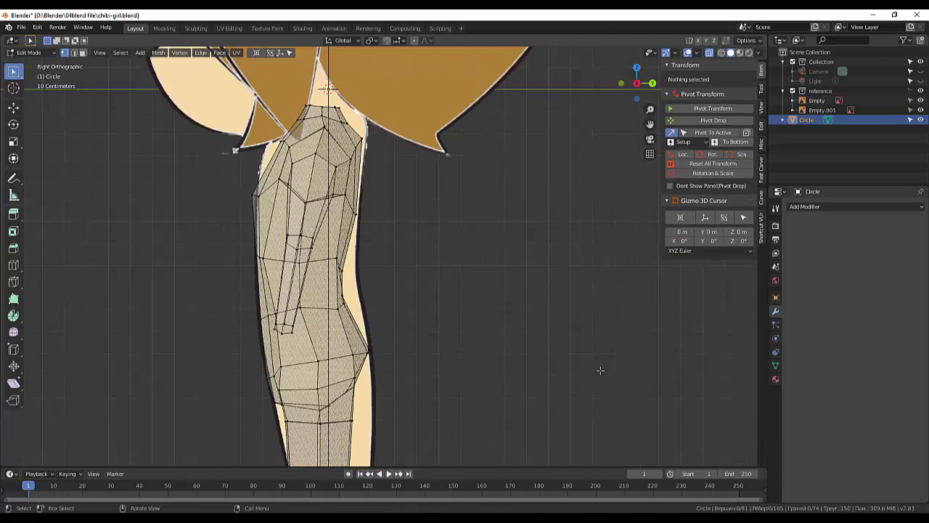
In Right Ortho view, move an arm edge loop into the side reference's arm profile, then return to front view
mouse_move(546, 356)
middle_mouse_down()
mouse_move(632, 377)
mouse_move(570, 319)
middle_mouse_up()
left_click(541, 281, "alt")
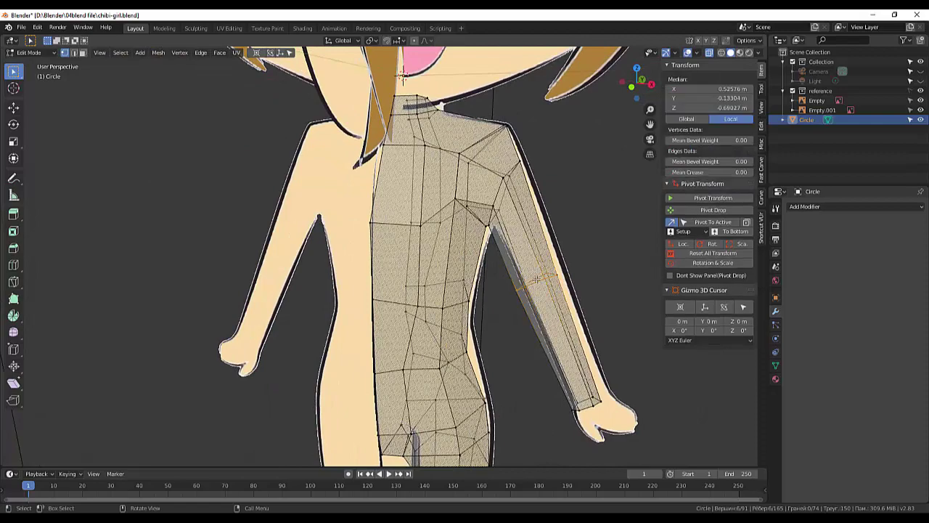
key("KP_Decimal")
middle_click_drag(580, 288, 507, 284)
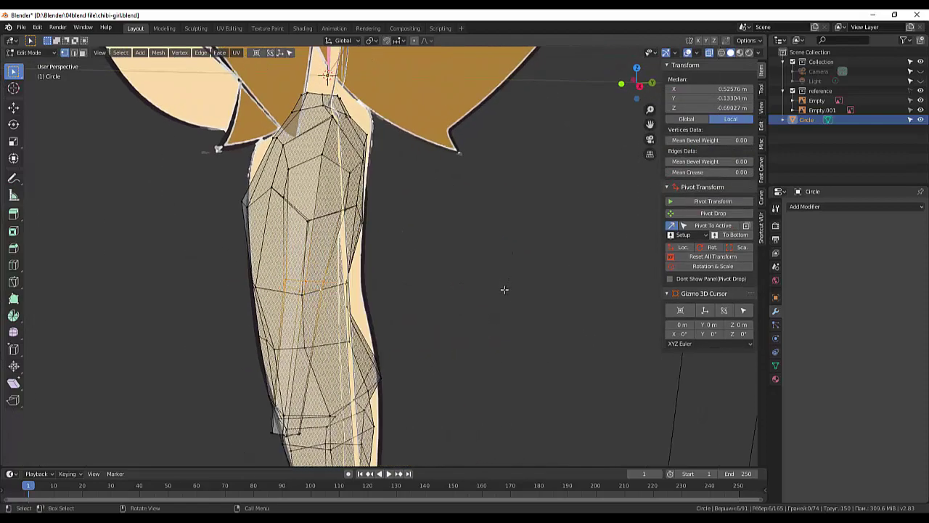
key("KP_3")
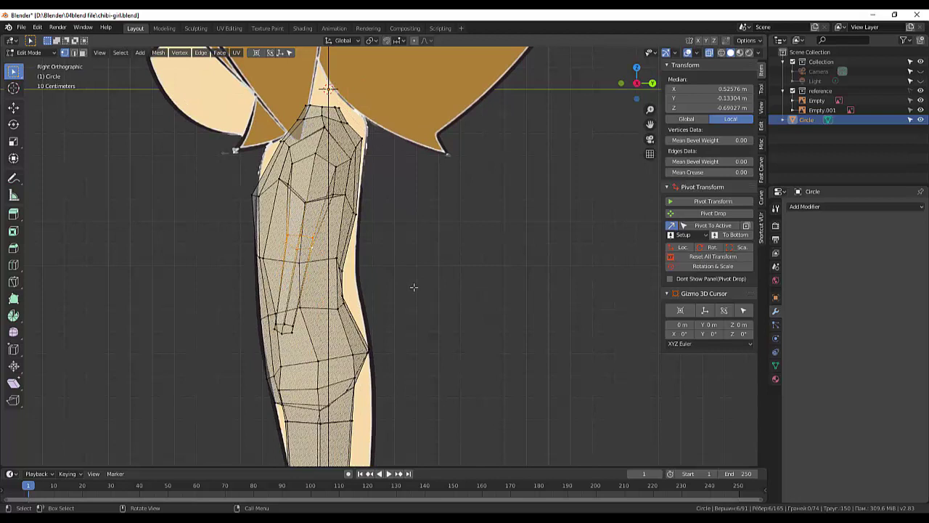
key("g")
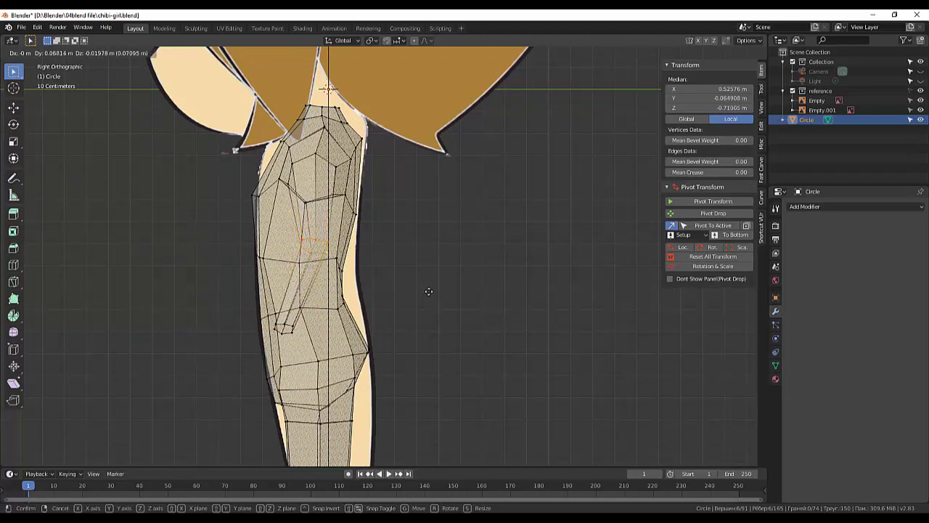
left_click(426, 290)
key("alt+a")
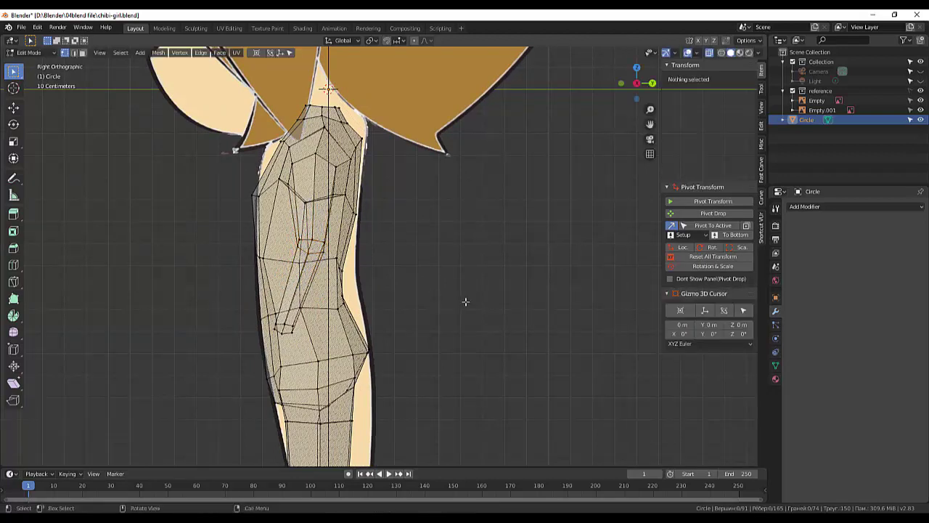
middle_click_drag(464, 303, 578, 290)
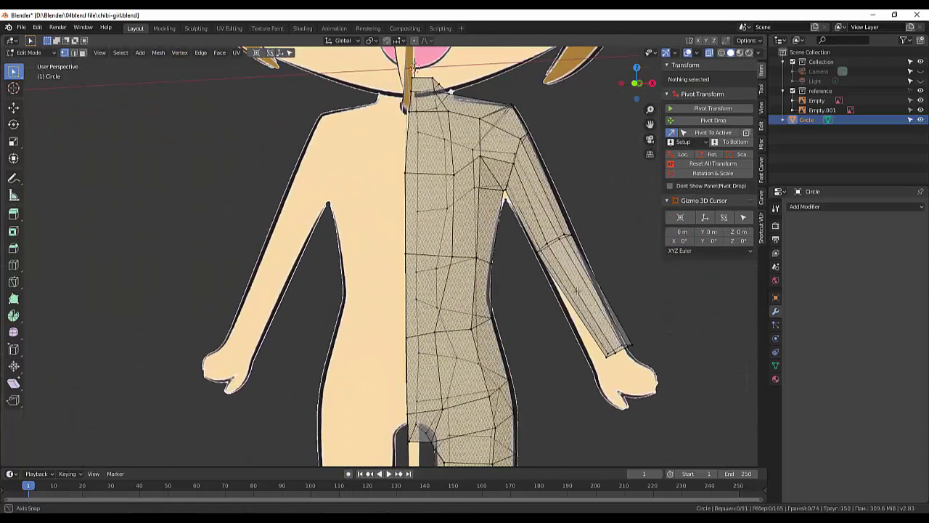
key("KP_3")
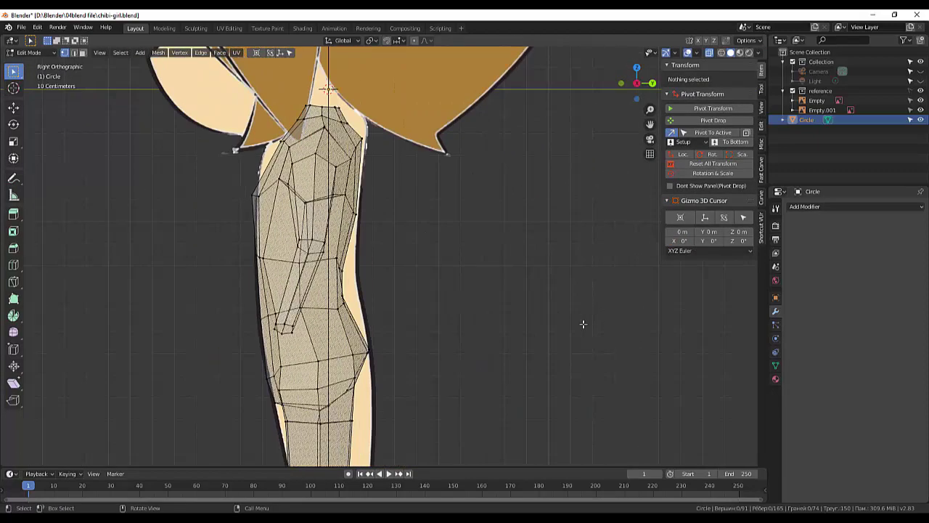
key("KP_1")
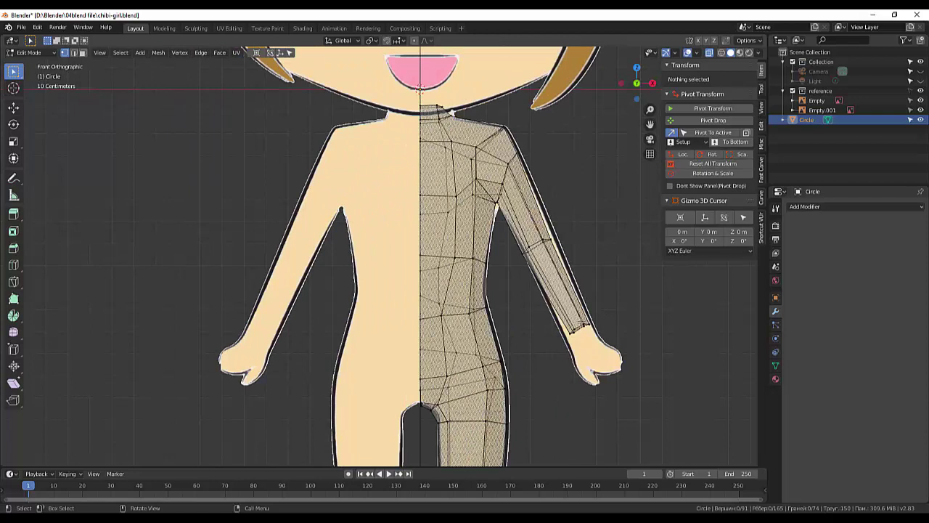
Move the wrist loop, lower it 0.0198 m along Z and scale it up to 1.145
left_click_drag(602, 304, 559, 355)
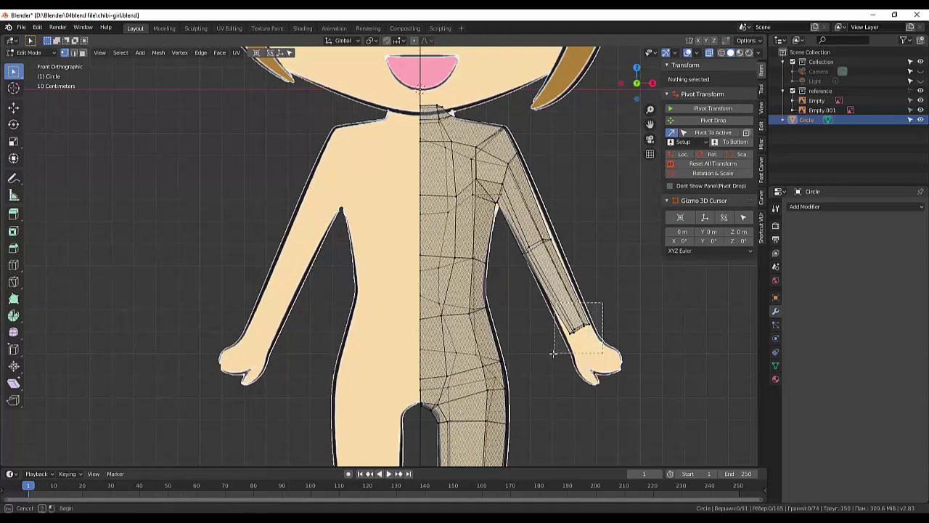
key("g")
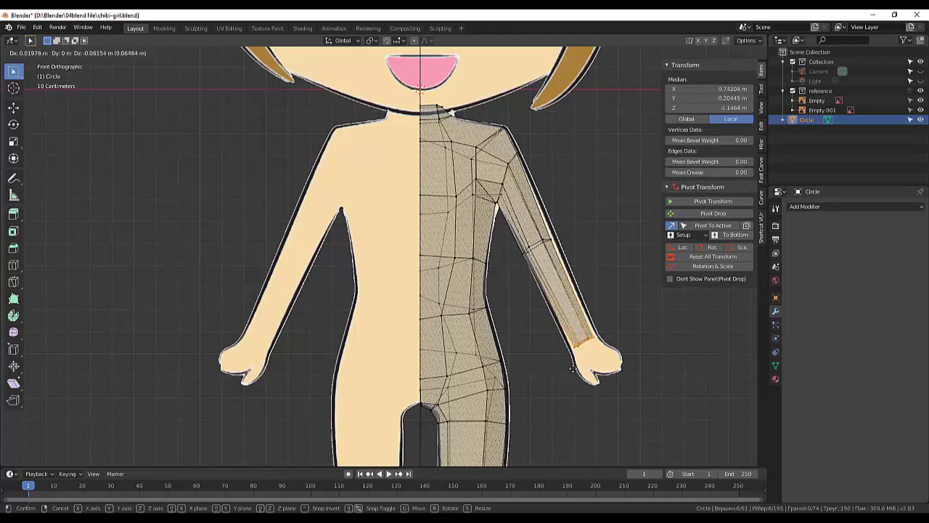
left_click(572, 367)
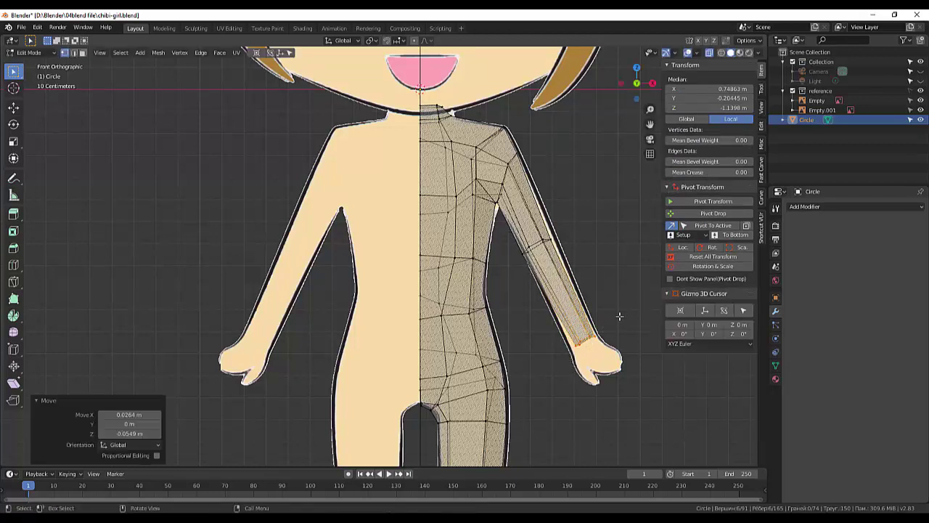
key("g")
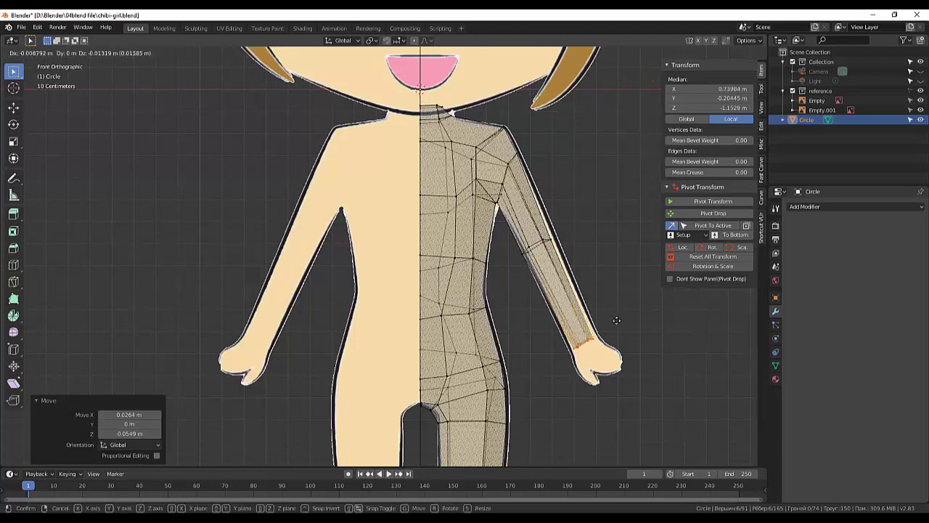
left_click(619, 320)
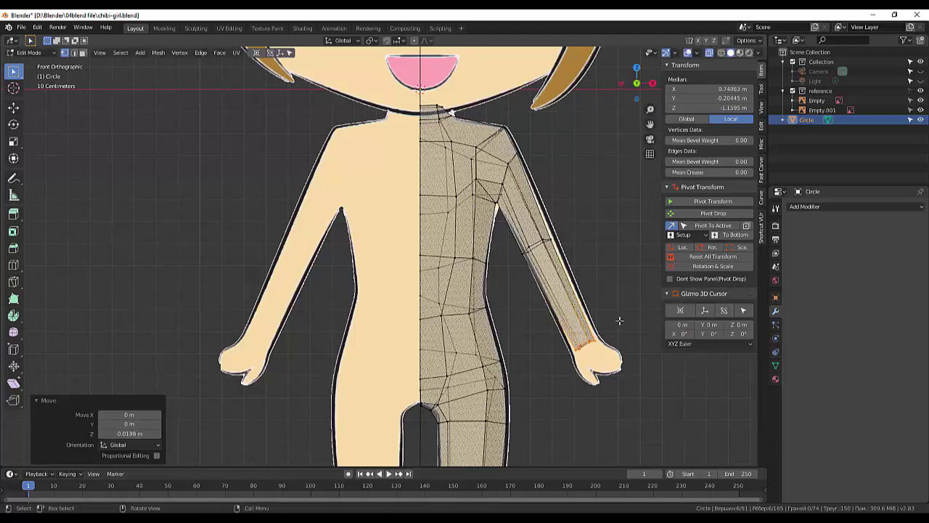
key("s")
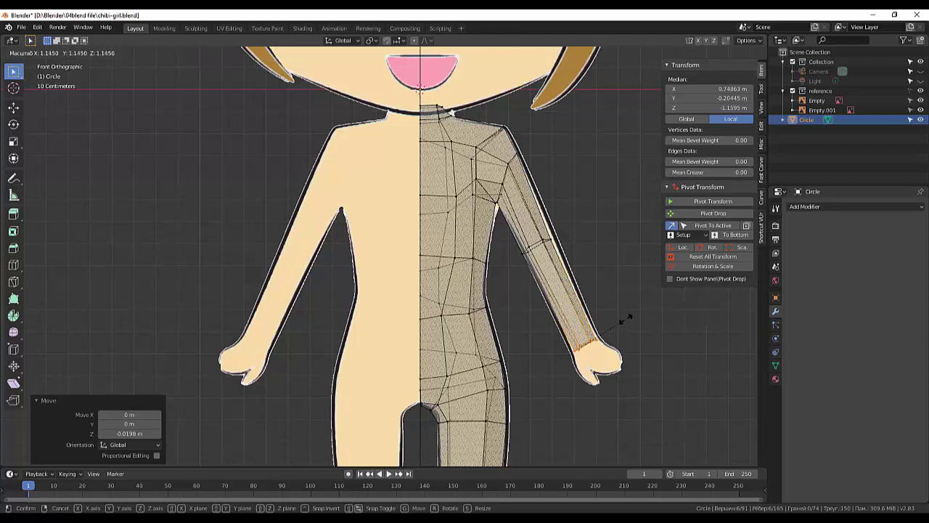
left_click(617, 310)
Reposition an upper-arm edge loop to match the reference outline
left_click(550, 239, "alt")
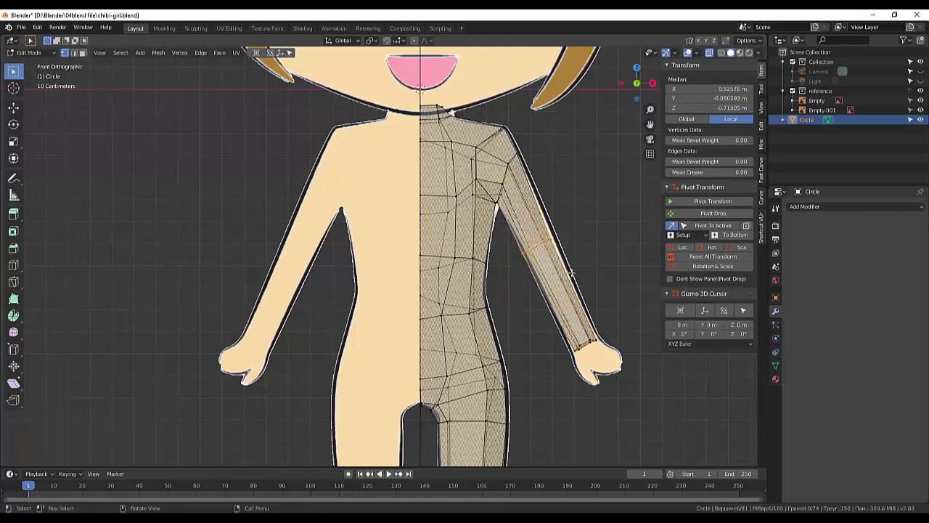
key("g")
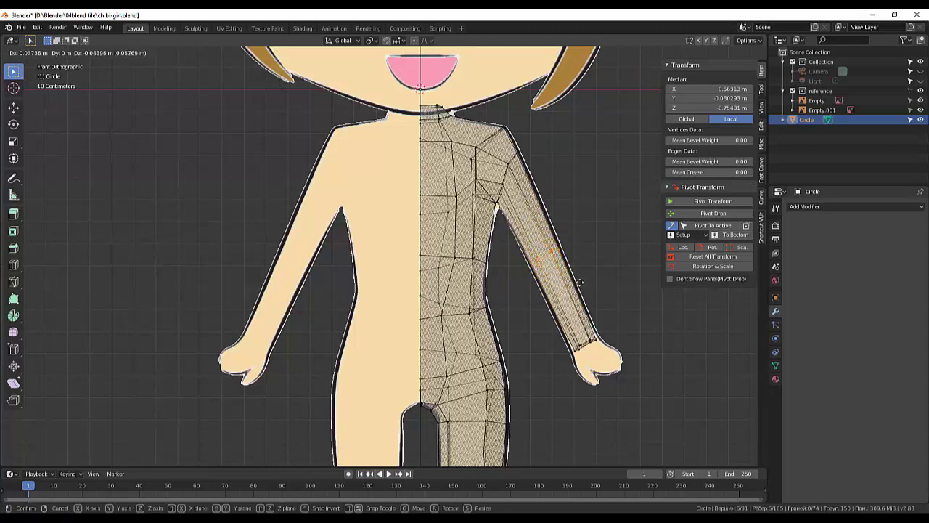
left_click(581, 283)
key("alt+a")
scroll(605, 221, "down", 1)
scroll(605, 221, "down", 2)
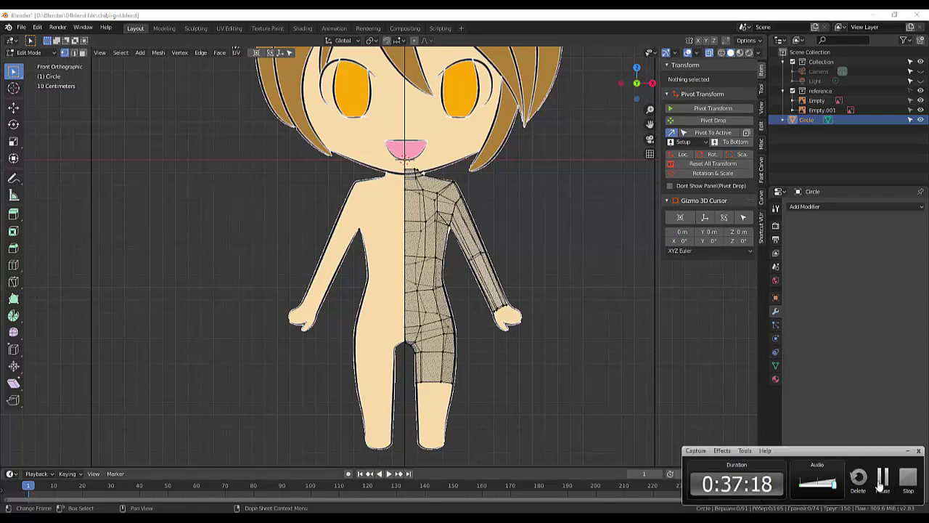
In side view, move the leg-bottom vertices, then shift and enlarge the lower-leg loop to 1.136
key("KP_3")
key("g")
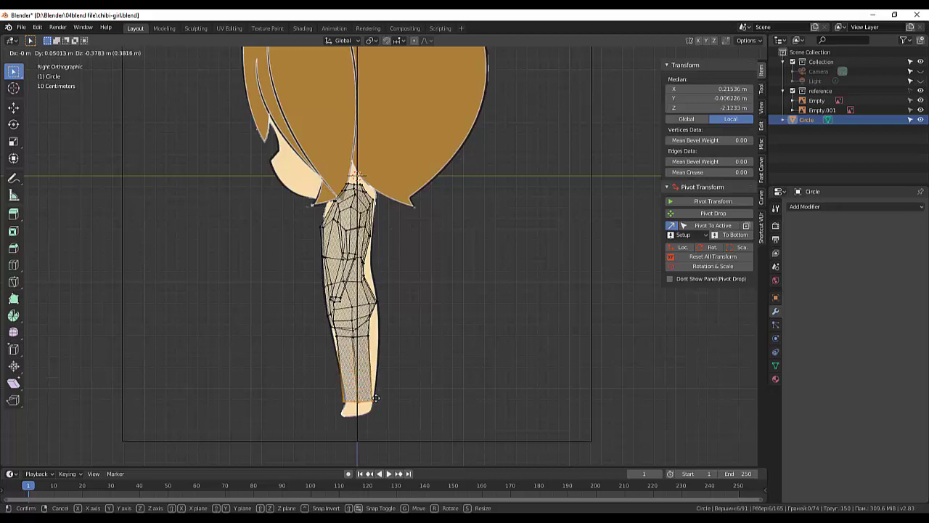
left_click(347, 365)
left_click_drag(321, 332, 403, 351)
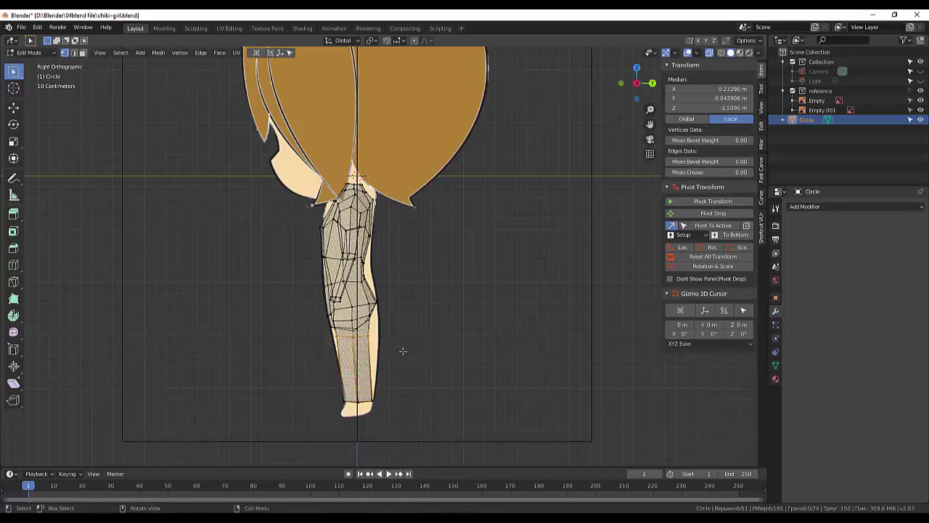
key("g")
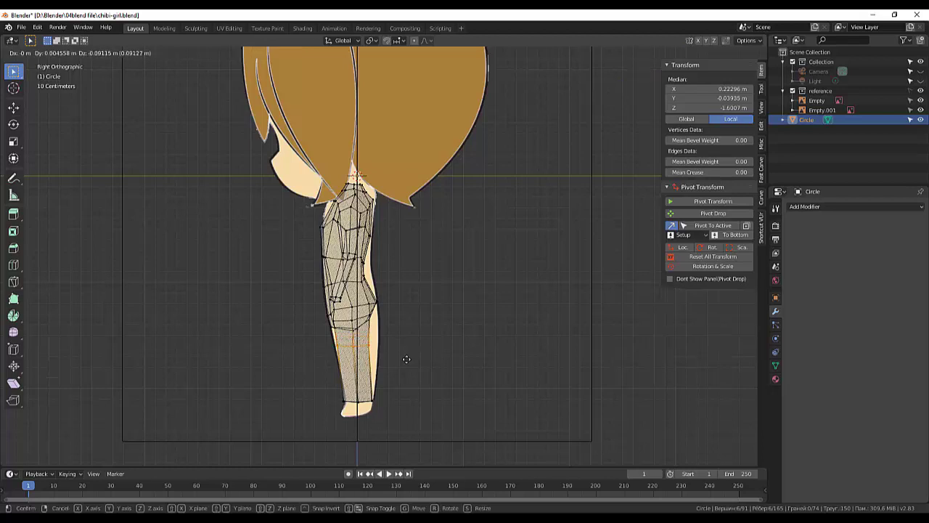
left_click(407, 361)
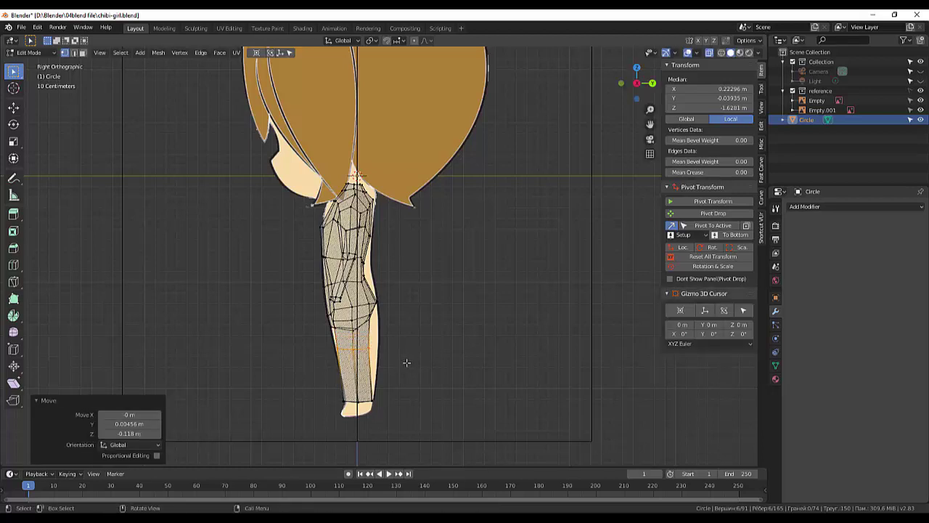
key("s")
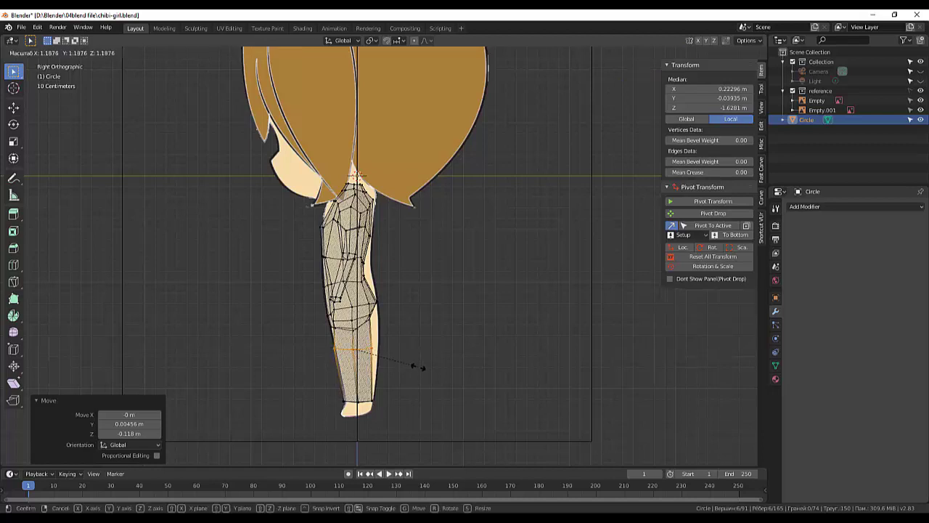
left_click(415, 366)
key("g")
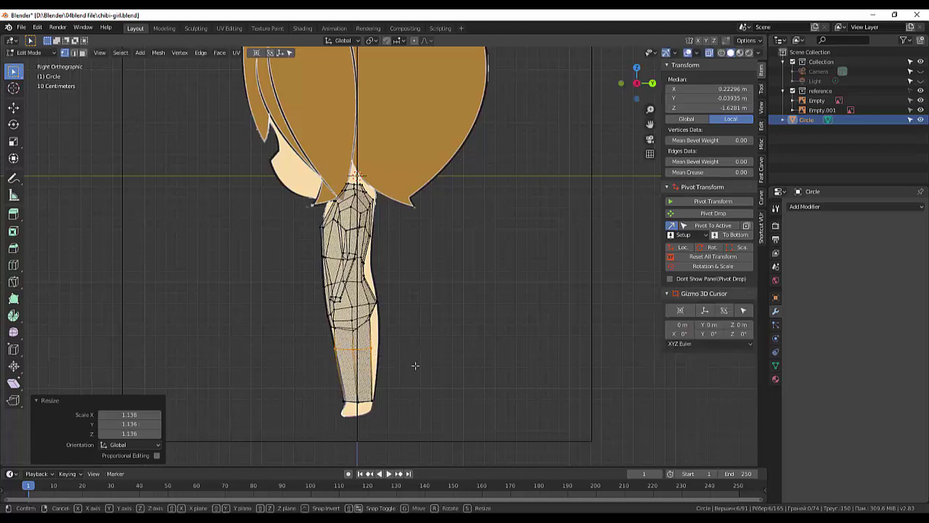
left_click(417, 365)
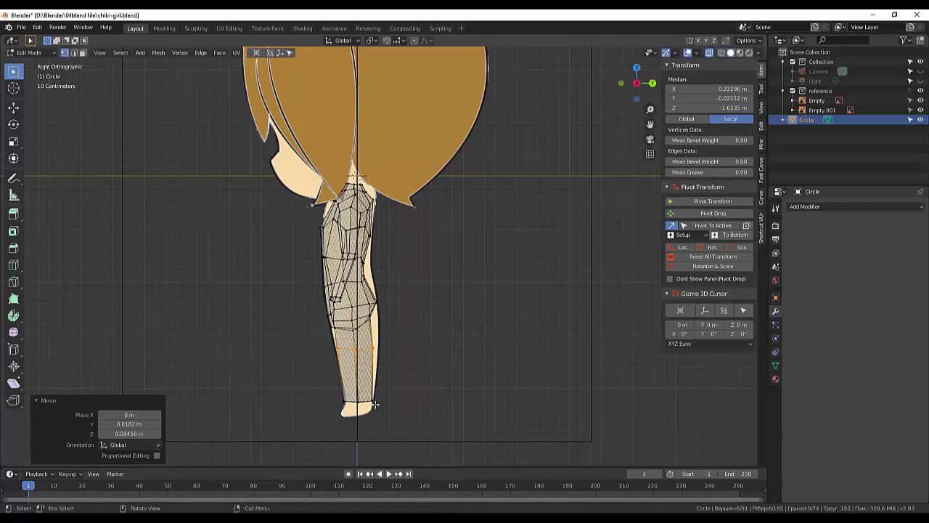
Shrink the leg's bottom vertices to 0.832 and move another set of leg vertices onto the reference
left_click_drag(334, 396, 414, 413)
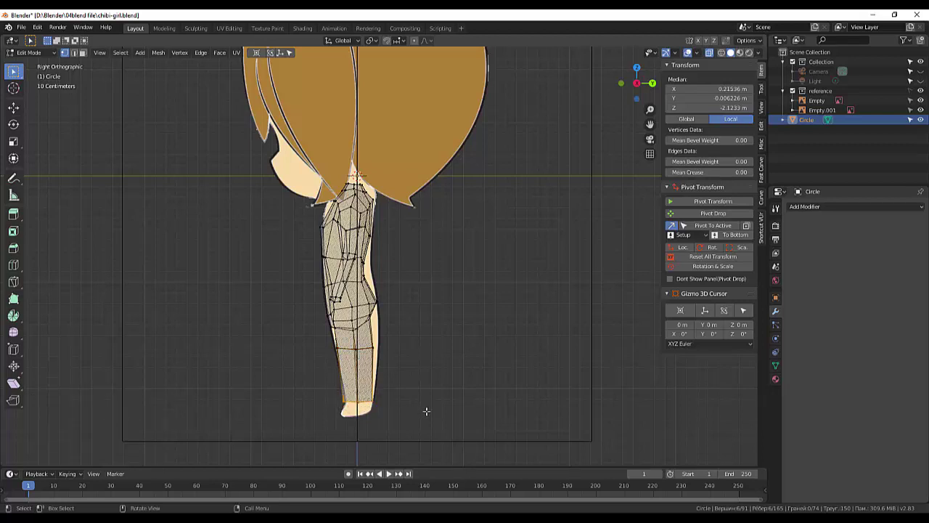
key("g")
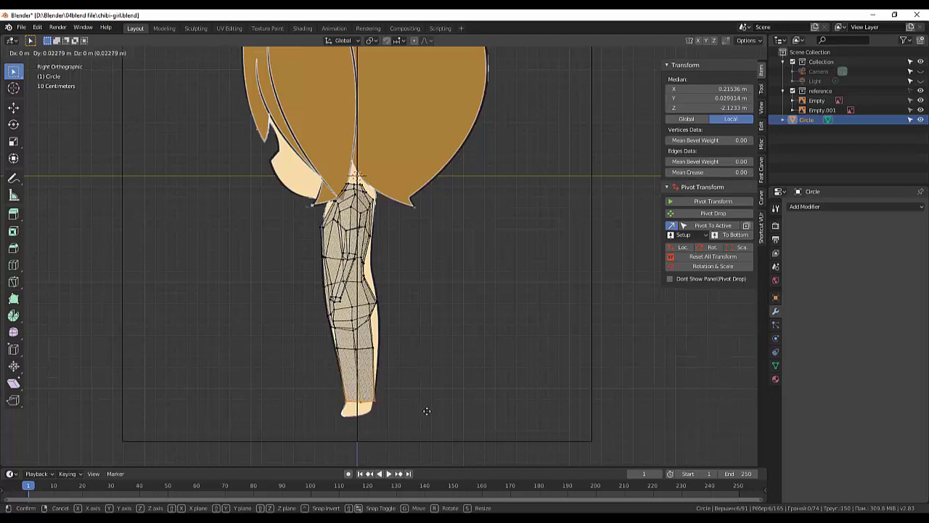
key("s")
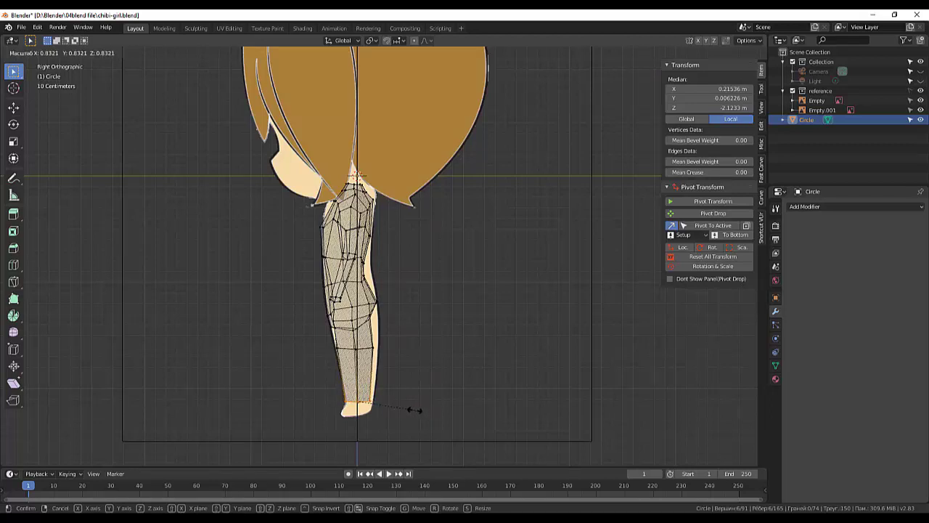
left_click(415, 411)
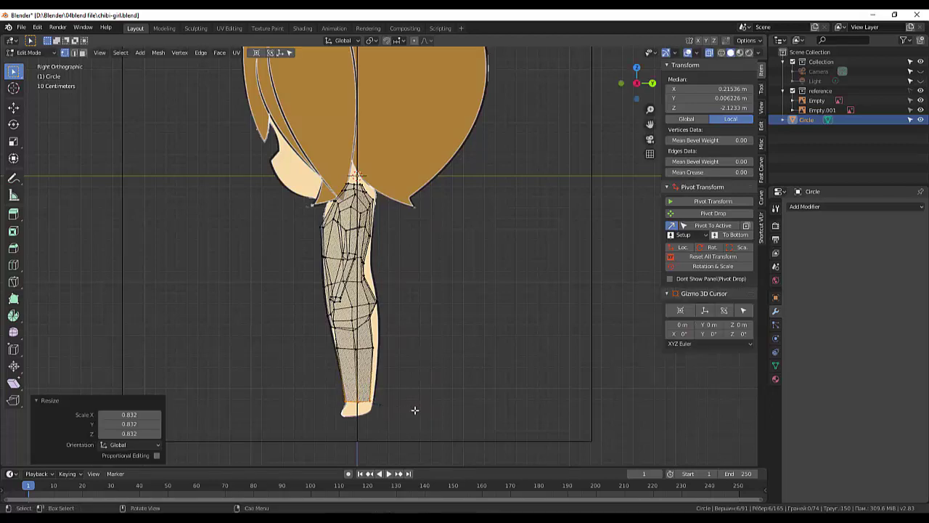
left_click(369, 362)
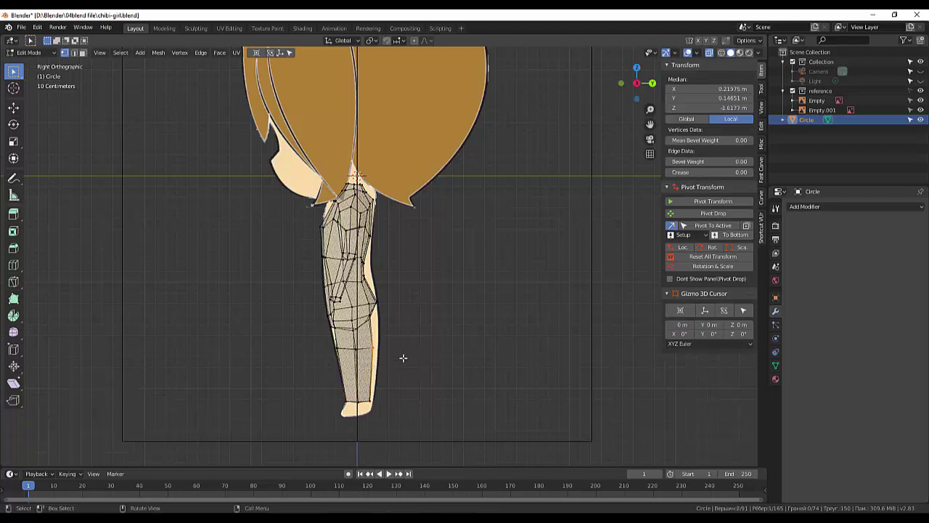
key("g")
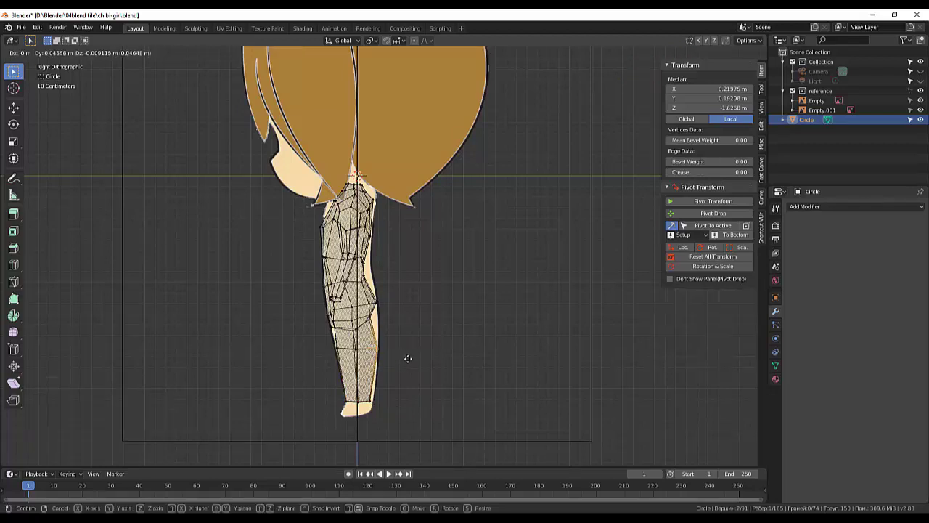
left_click(407, 356)
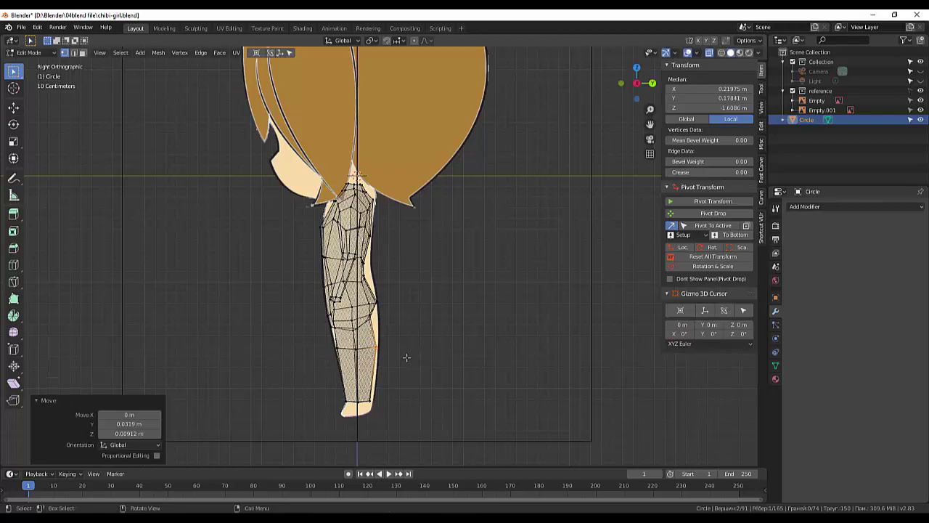
left_click(412, 361)
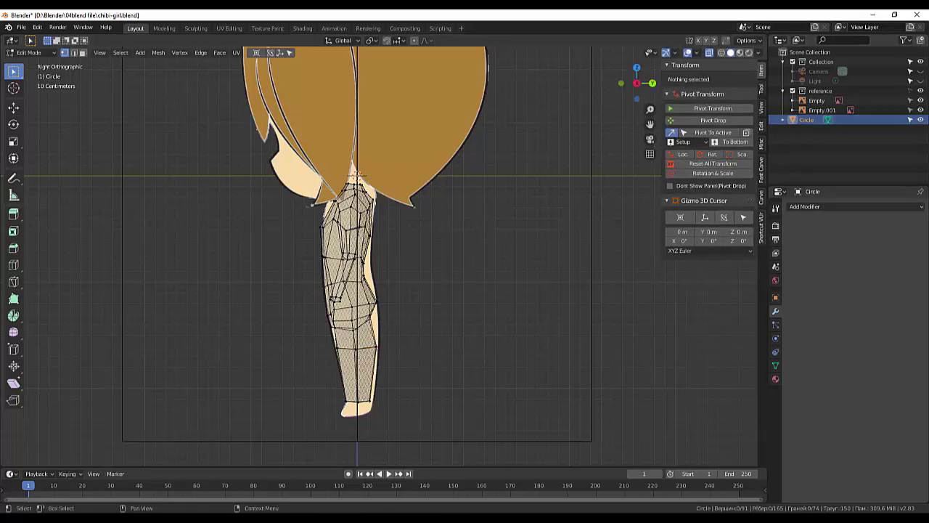
Hide the references and merge the whole mesh by distance at 0.0001 m, leaving 86 vertices
left_click(921, 91)
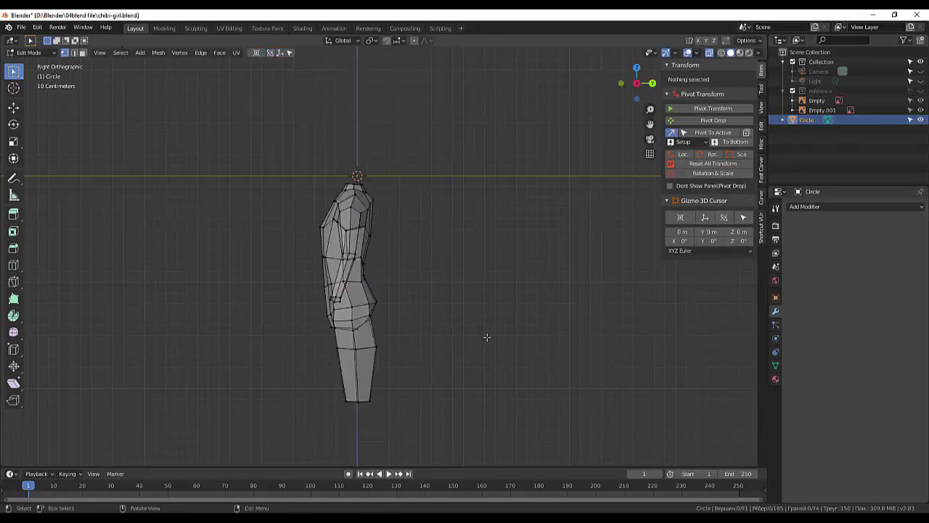
mouse_move(485, 336)
middle_mouse_down()
mouse_move(408, 315)
mouse_move(379, 322)
mouse_move(520, 307)
mouse_move(571, 326)
mouse_move(615, 321)
mouse_move(436, 236)
middle_mouse_up()
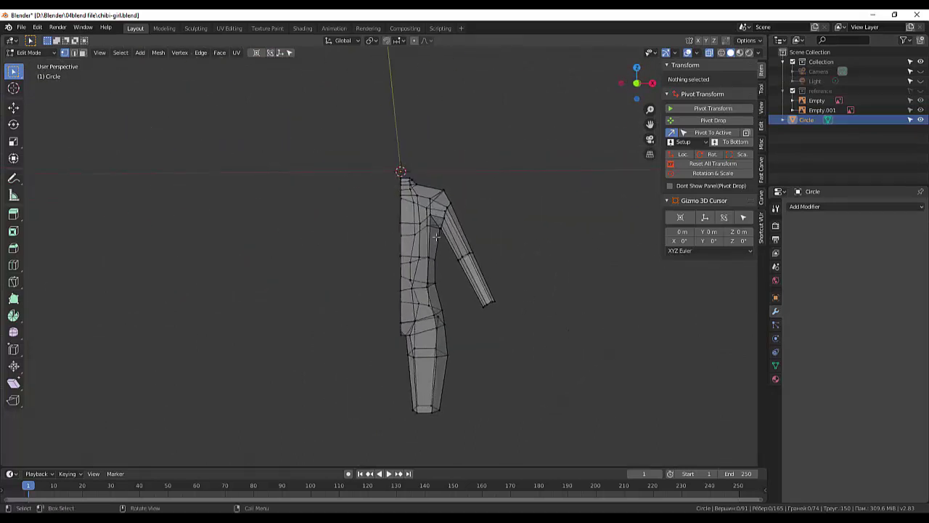
mouse_move(381, 155)
left_mouse_down()
mouse_move(492, 426)
mouse_move(525, 443)
left_mouse_up()
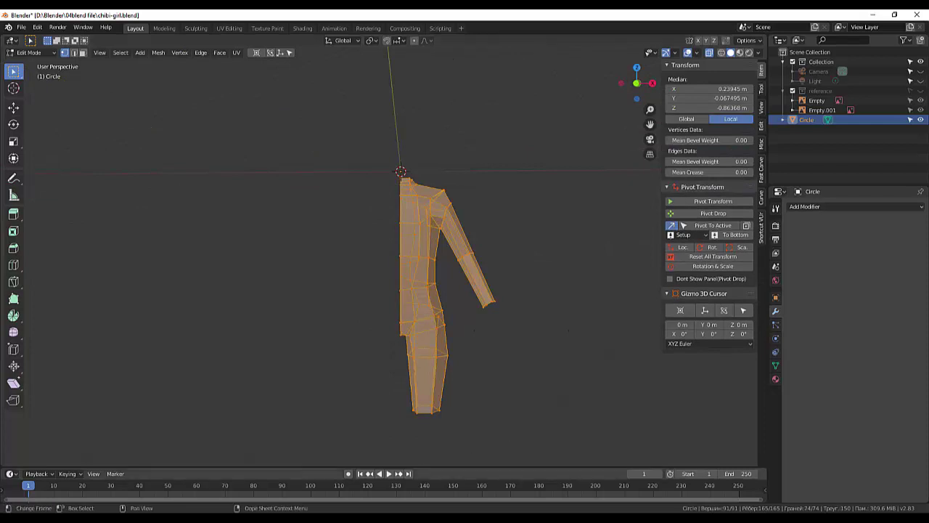
key("m")
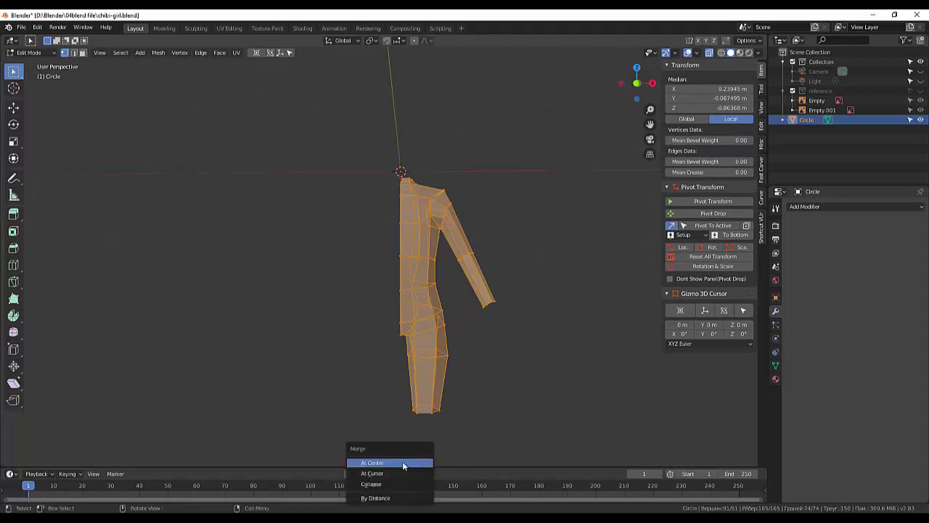
left_click(385, 498)
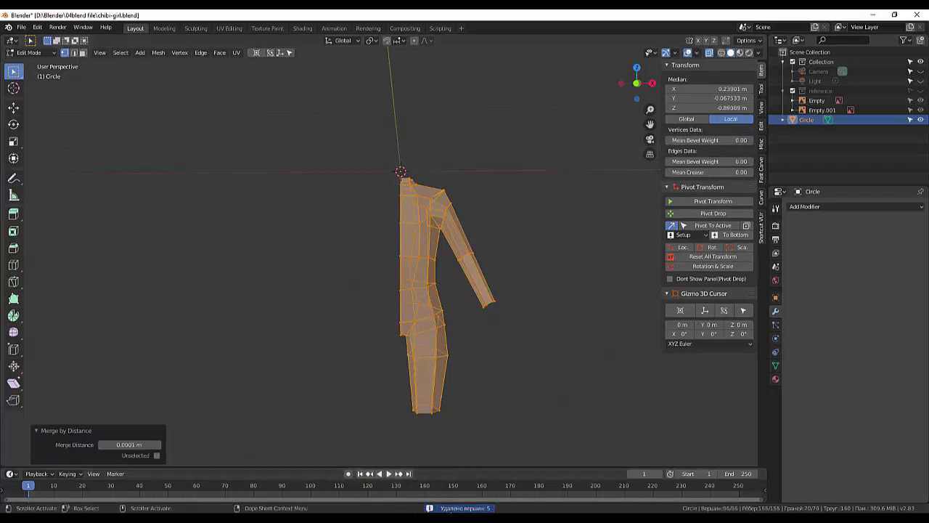
key("alt+a")
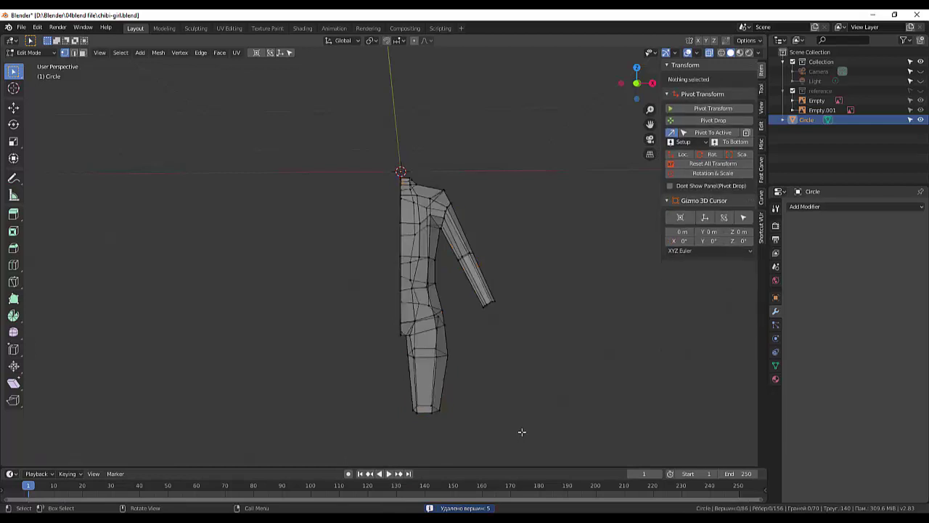
mouse_move(544, 399)
middle_mouse_down()
mouse_move(553, 410)
mouse_move(545, 411)
middle_mouse_up()
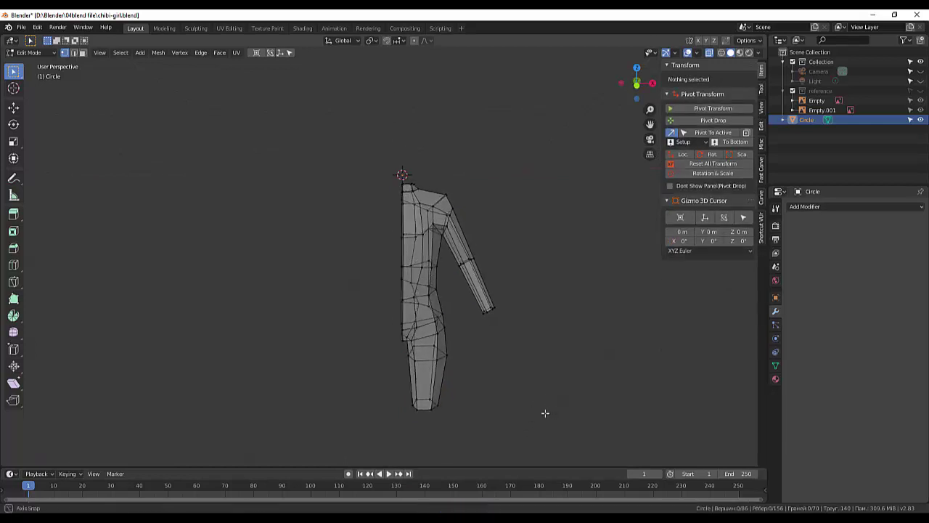
In Object Mode turn off X-ray so the body shows solid, then return to Edit Mode
left_click(803, 207)
left_click(23, 53)
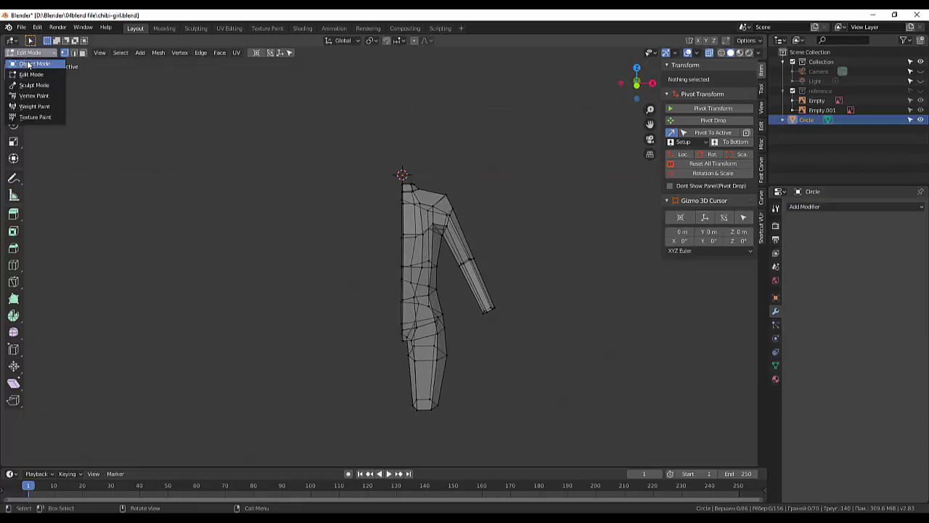
left_click(30, 64)
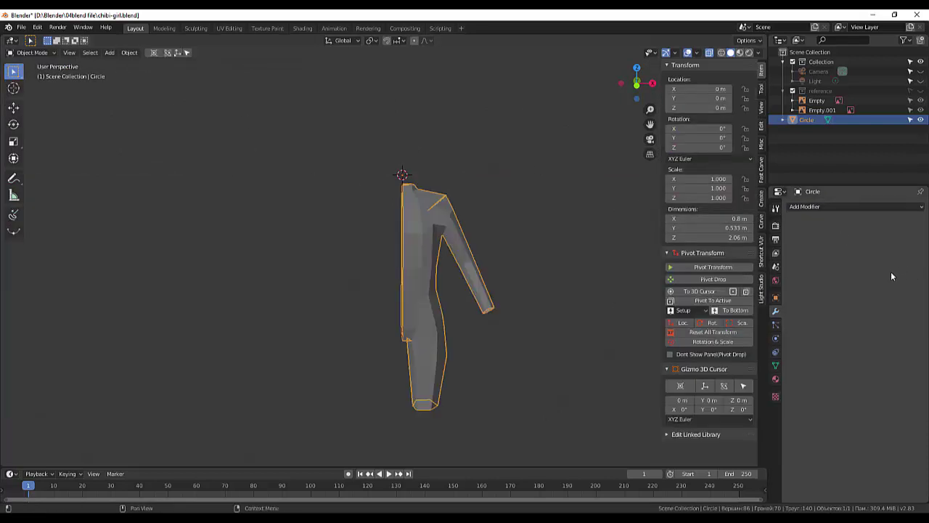
left_click(811, 206)
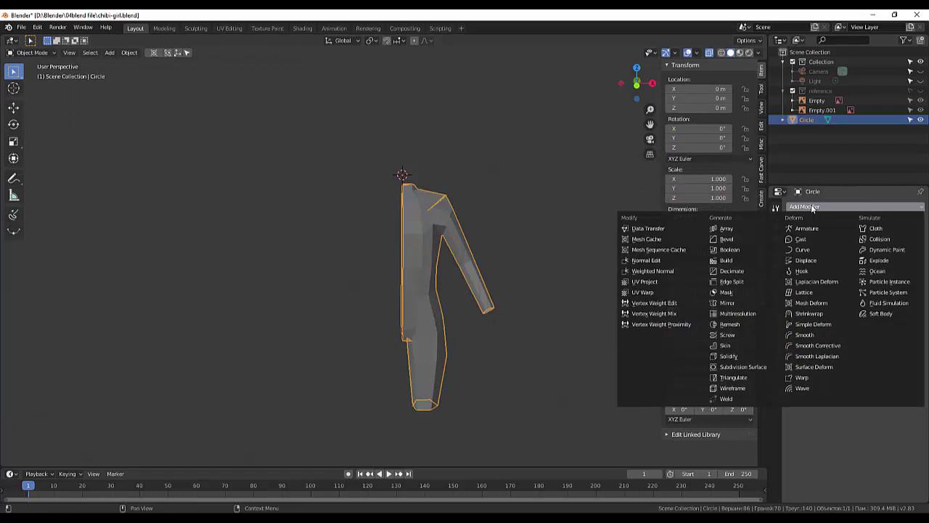
left_click(573, 241)
mouse_move(427, 182)
middle_mouse_down()
mouse_move(424, 215)
mouse_move(457, 211)
middle_mouse_up()
scroll(457, 205, "up", 2)
scroll(520, 191, "up", 1)
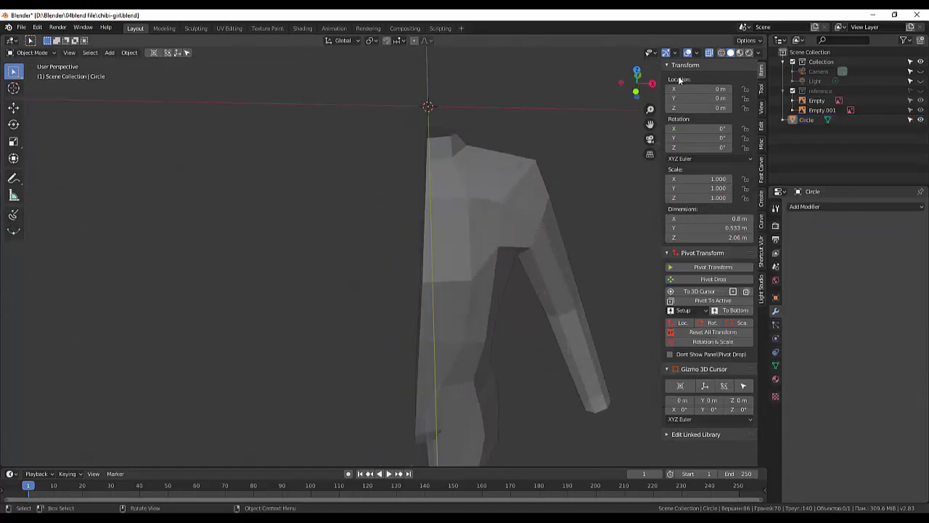
left_click(709, 53)
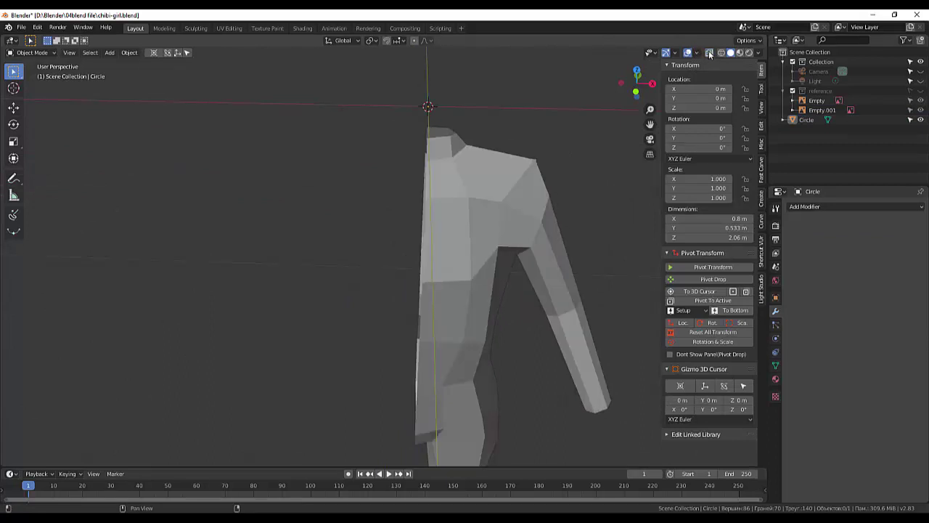
left_click(29, 52)
left_click(32, 75)
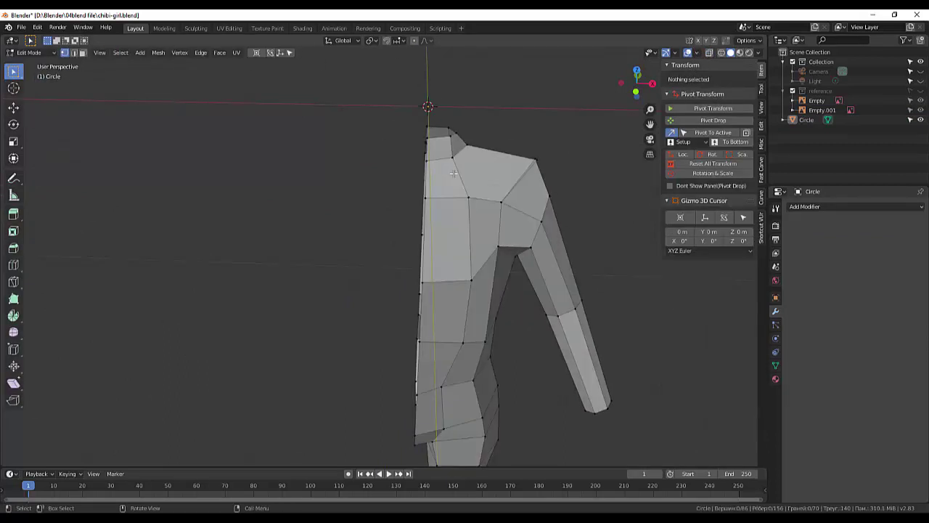
Merge two neighbouring chest vertices into a single vertex
mouse_move(453, 173)
middle_mouse_down()
mouse_move(458, 247)
mouse_move(426, 242)
mouse_move(310, 275)
middle_mouse_up()
scroll(453, 244, "up", 3)
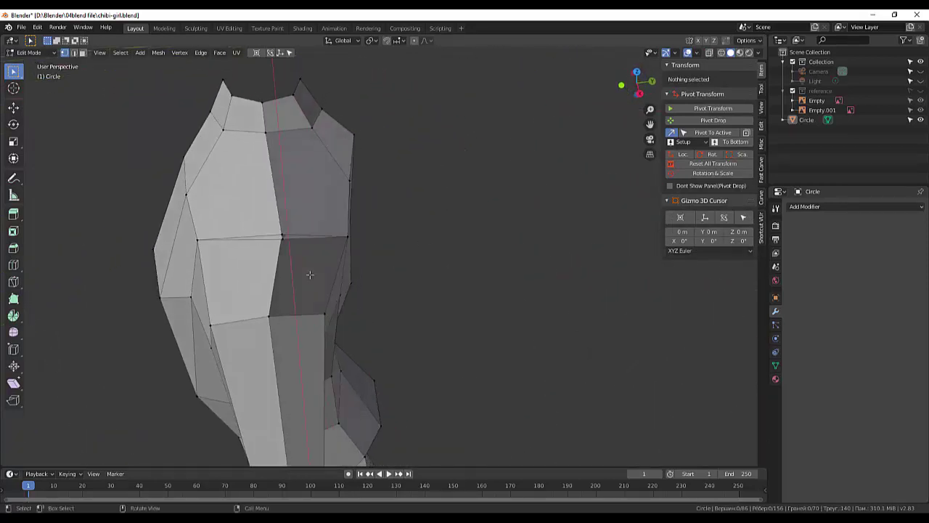
left_click(282, 234)
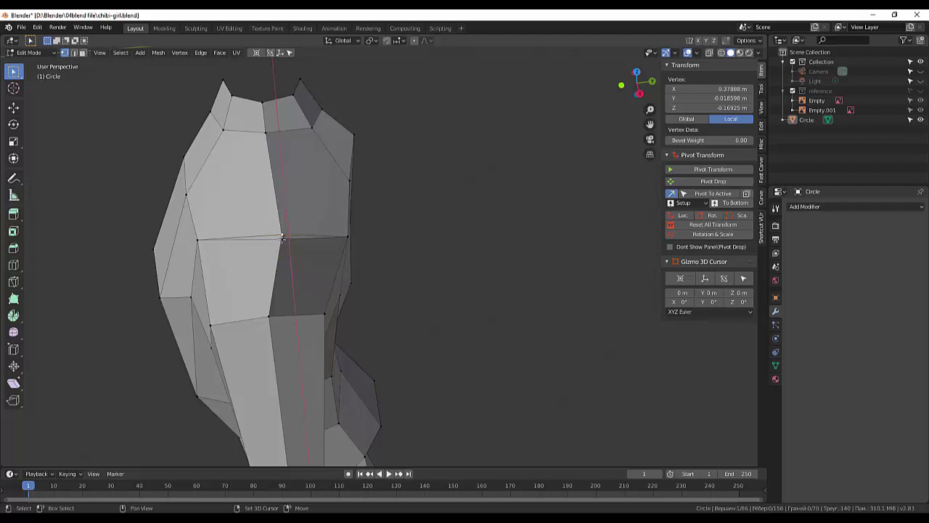
left_click(283, 238, "shift")
right_click(441, 246)
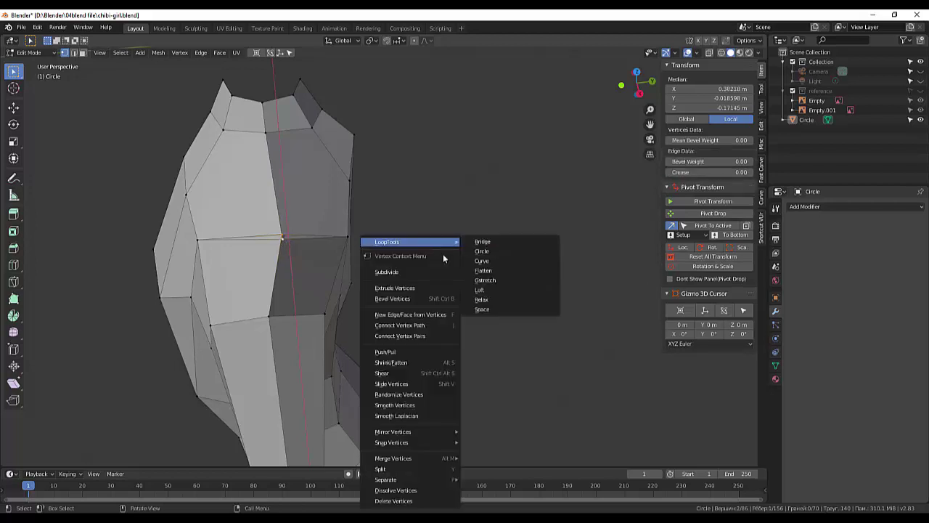
key("m")
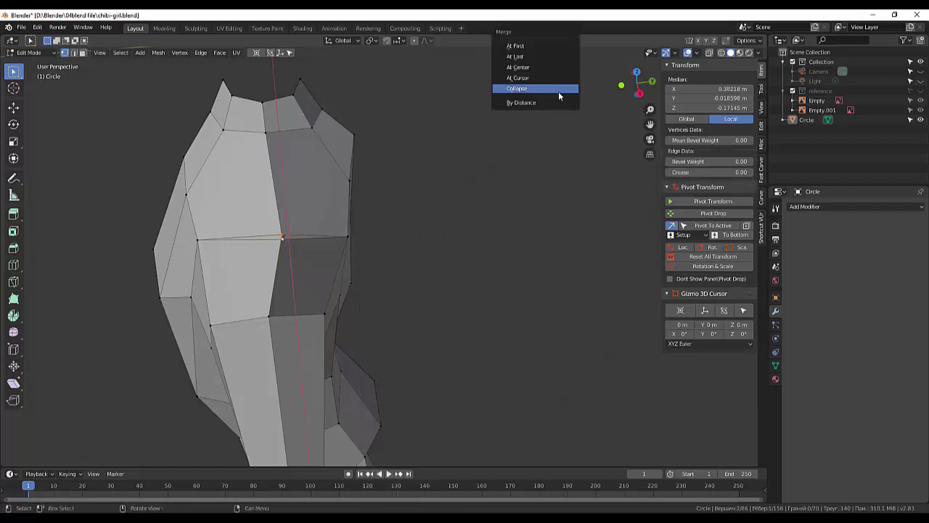
left_click(526, 68)
left_click(498, 162)
Move the shoulder-corner vertex and the armpit vertex to tidy where the arm meets the torso
mouse_move(498, 162)
middle_mouse_down()
mouse_move(573, 162)
mouse_move(576, 152)
middle_mouse_up()
scroll(562, 155, "down", 5)
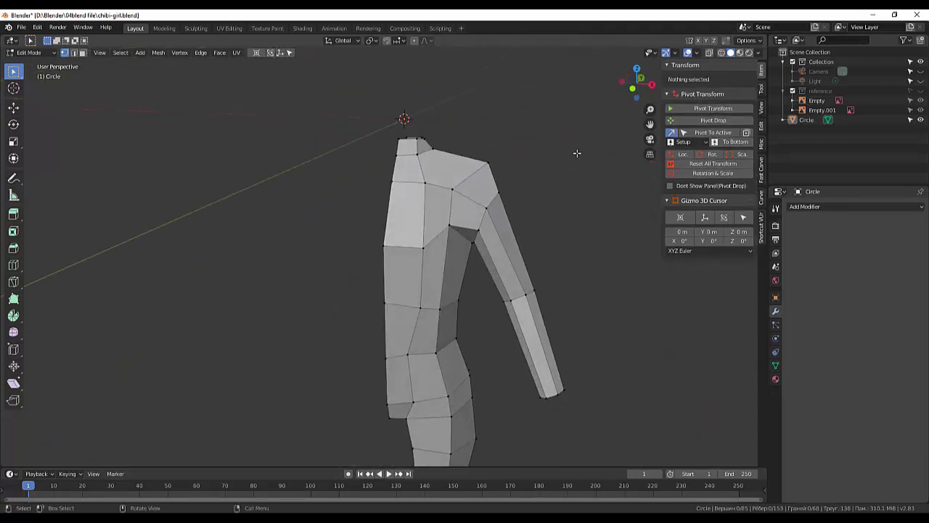
left_click(490, 164)
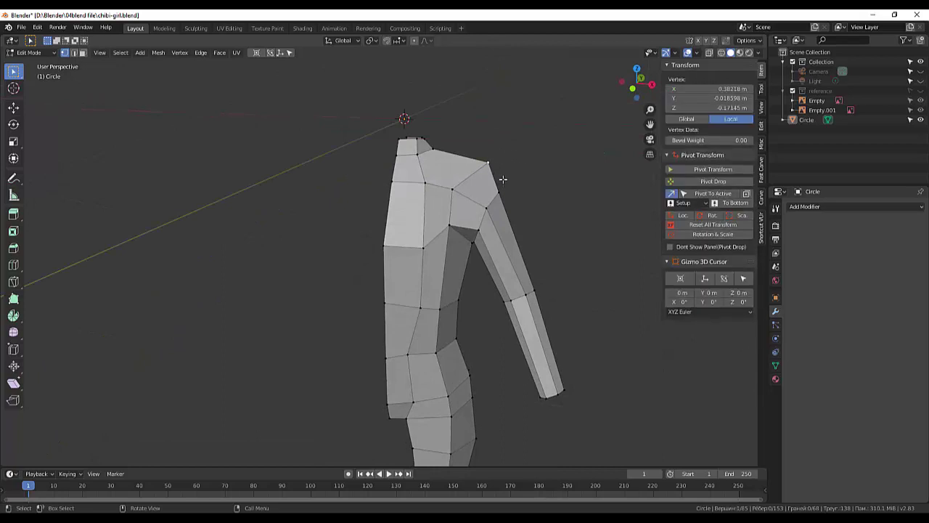
key("g")
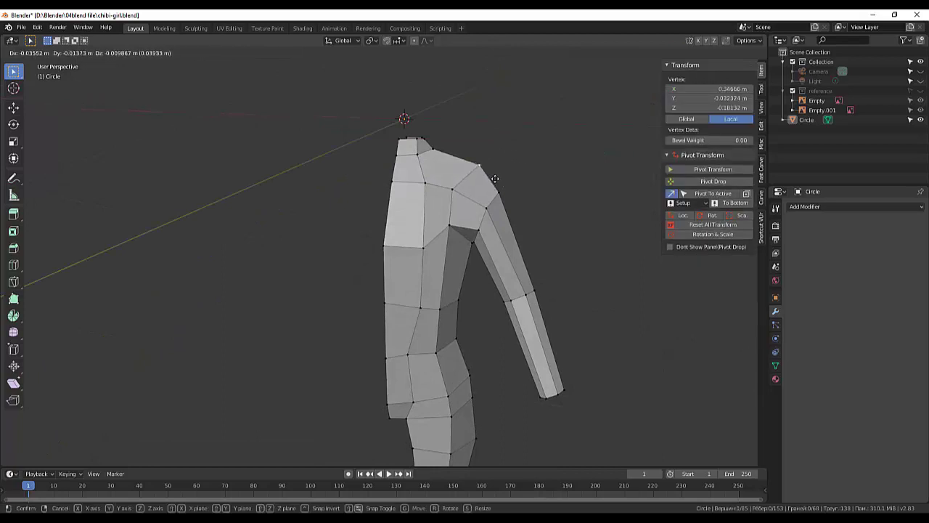
left_click(494, 178)
mouse_move(535, 193)
middle_mouse_down()
mouse_move(561, 162)
mouse_move(539, 138)
mouse_move(484, 170)
middle_mouse_up()
scroll(483, 170, "up", 3)
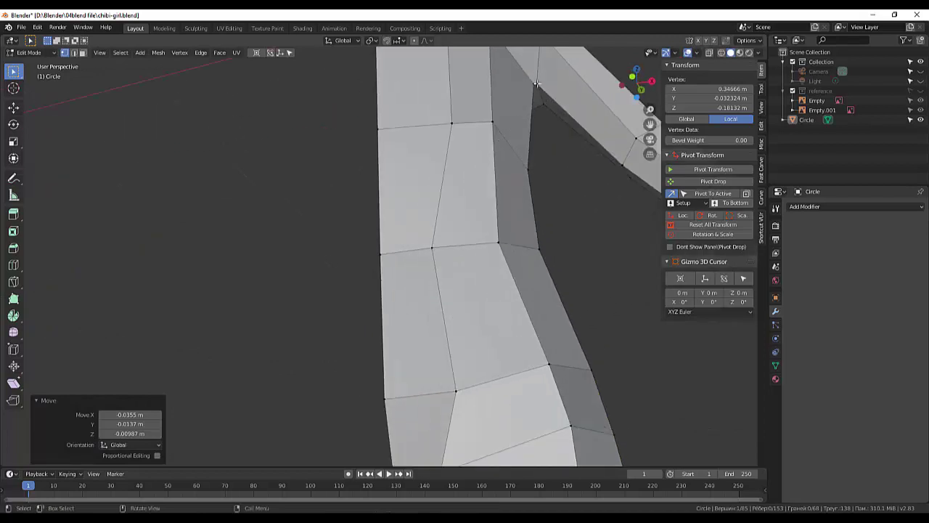
key("g")
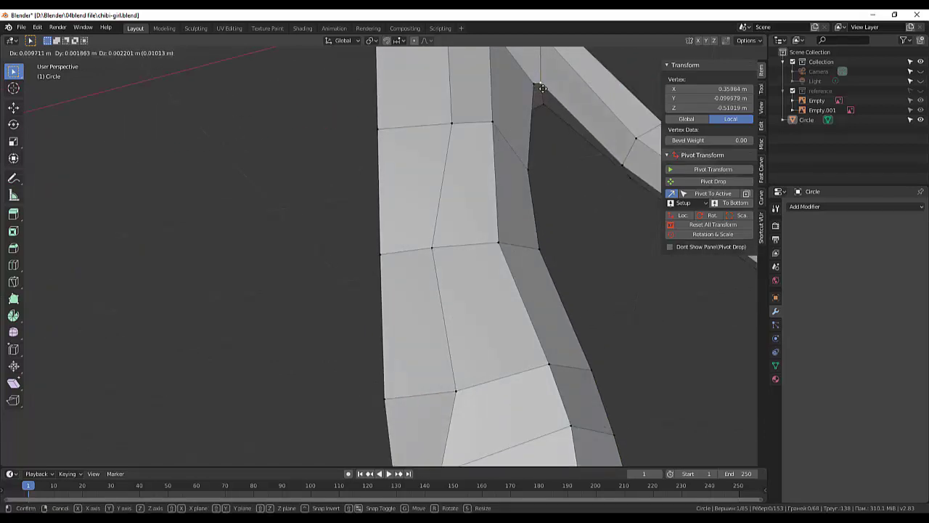
left_click(543, 90)
left_click(560, 167)
scroll(561, 171, "down", 3)
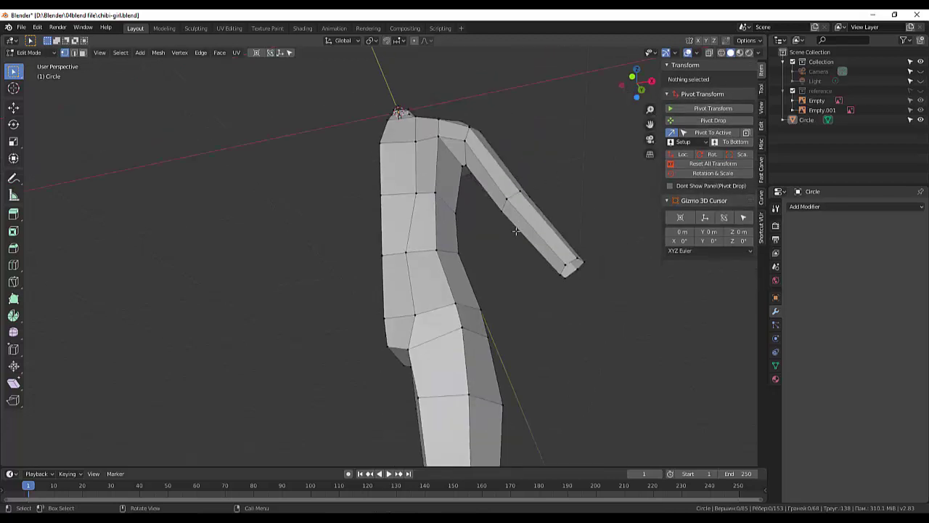
mouse_move(515, 231)
middle_mouse_down()
mouse_move(437, 299)
mouse_move(452, 271)
mouse_move(530, 278)
middle_mouse_up()
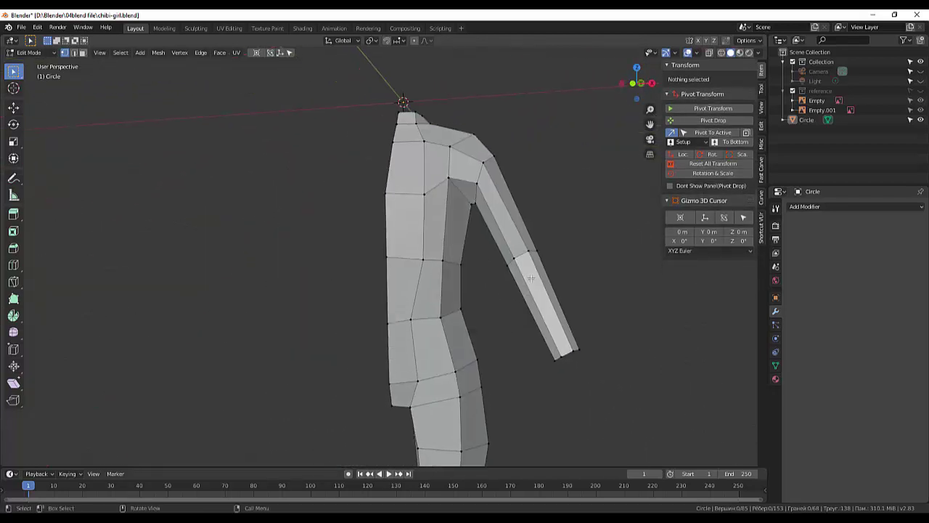
scroll(531, 278, "down", 3)
left_click(836, 207)
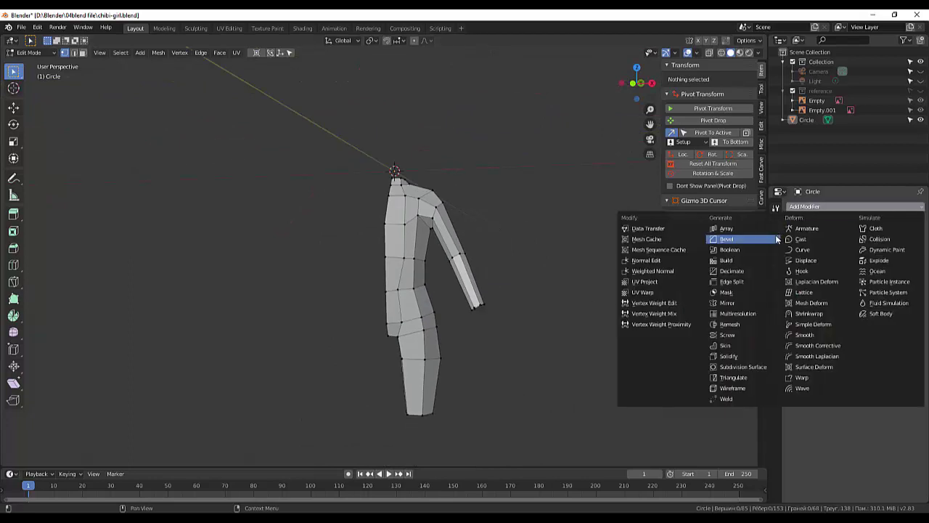
Add a Mirror modifier to the body and scale up the right forearm edge loop
left_click(729, 304)
mouse_move(580, 339)
middle_mouse_down()
mouse_move(621, 336)
mouse_move(670, 357)
mouse_move(718, 333)
mouse_move(738, 307)
mouse_move(579, 342)
mouse_move(608, 336)
middle_mouse_up()
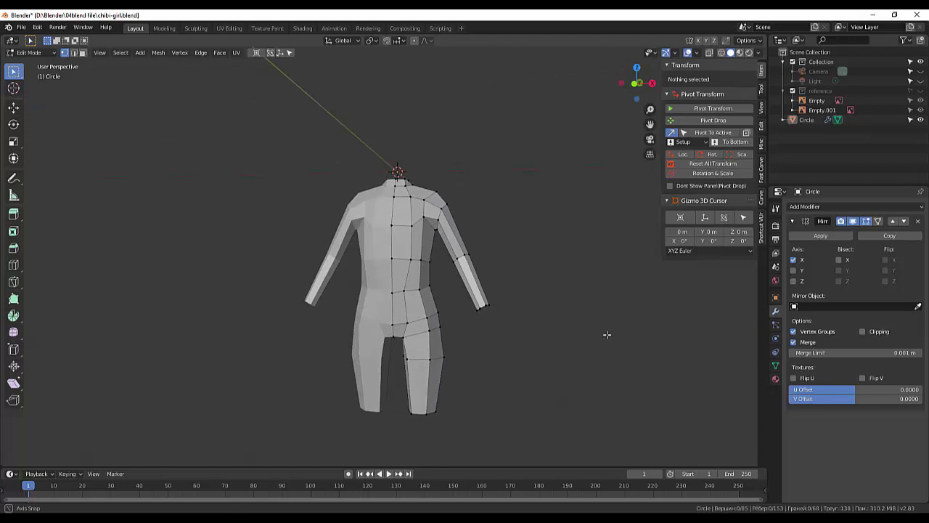
left_click(461, 260)
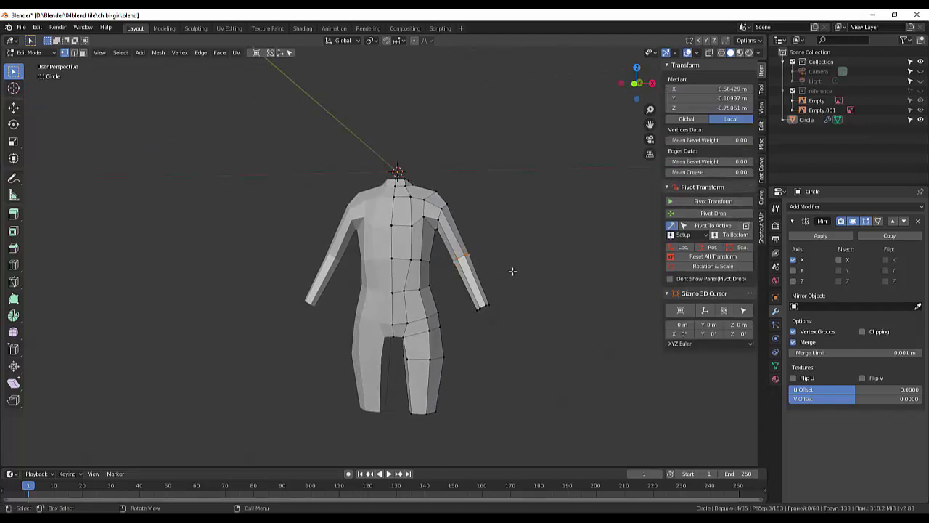
key("s")
left_click(521, 269)
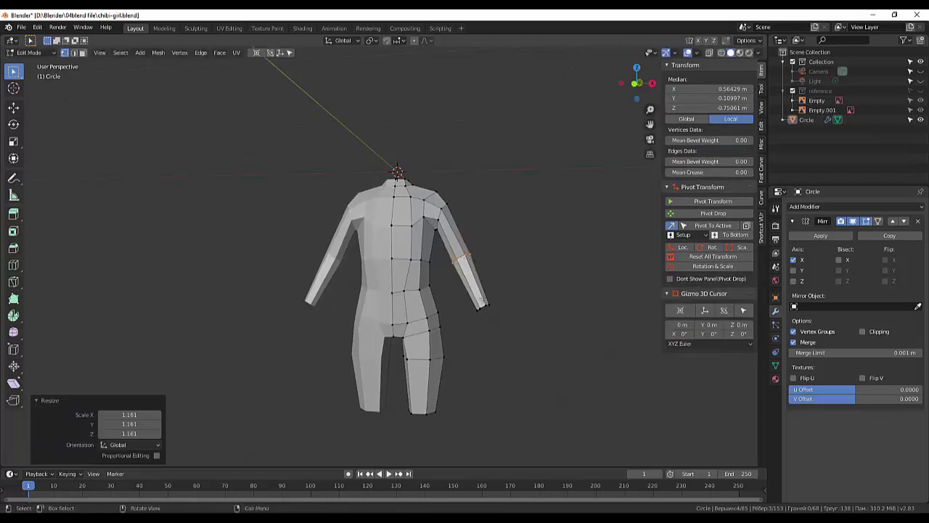
Enlarge the wrist vertices and scale the shoulder-joint vertices up to 1.122
left_click_drag(460, 300, 520, 340)
key("s")
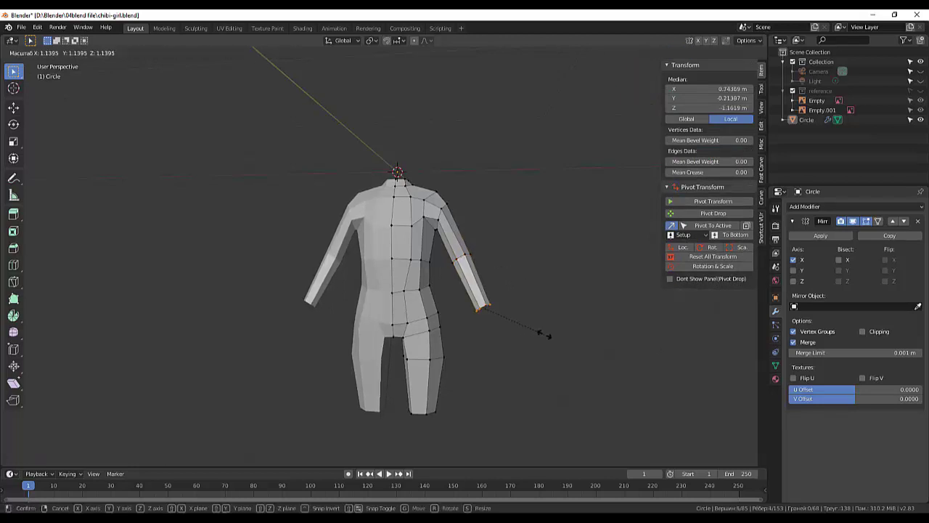
left_click(548, 335)
middle_click_drag(472, 189, 465, 208)
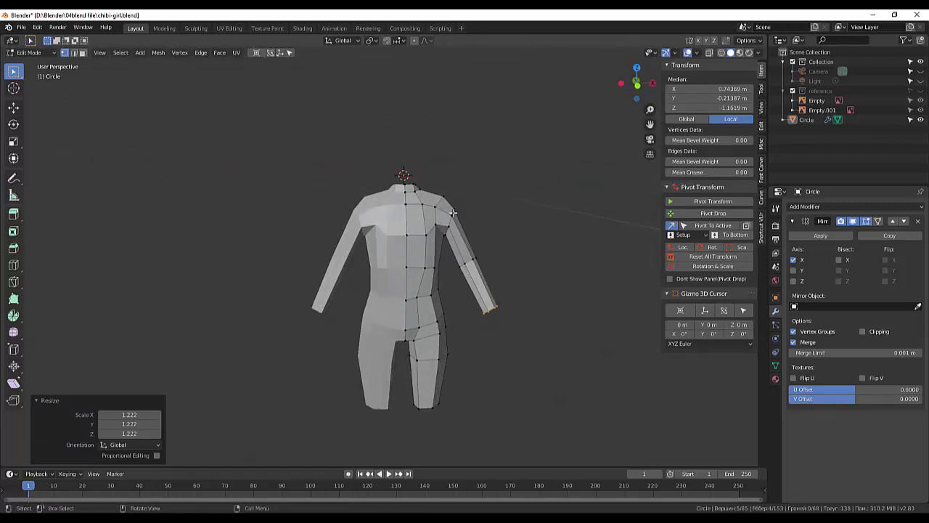
left_click(452, 213)
key("s")
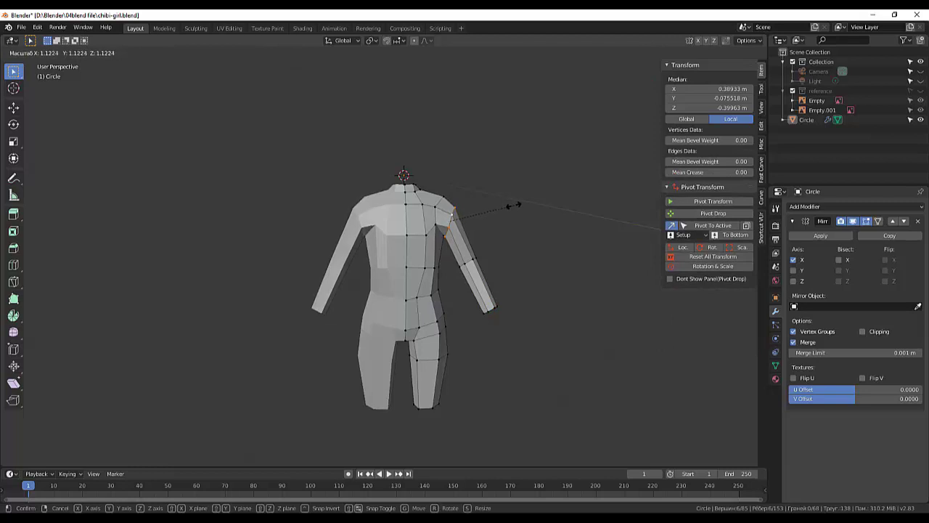
left_click(514, 206)
mouse_move(533, 289)
middle_mouse_down()
mouse_move(498, 244)
mouse_move(486, 193)
mouse_move(517, 276)
mouse_move(496, 269)
mouse_move(495, 259)
middle_mouse_up()
scroll(516, 266, "down", 3)
scroll(524, 247, "up", 4)
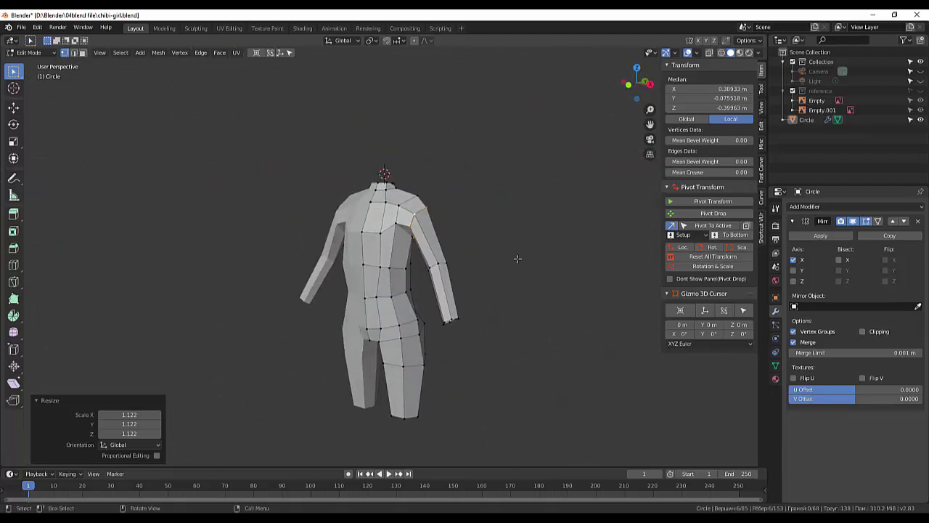
left_click(812, 207)
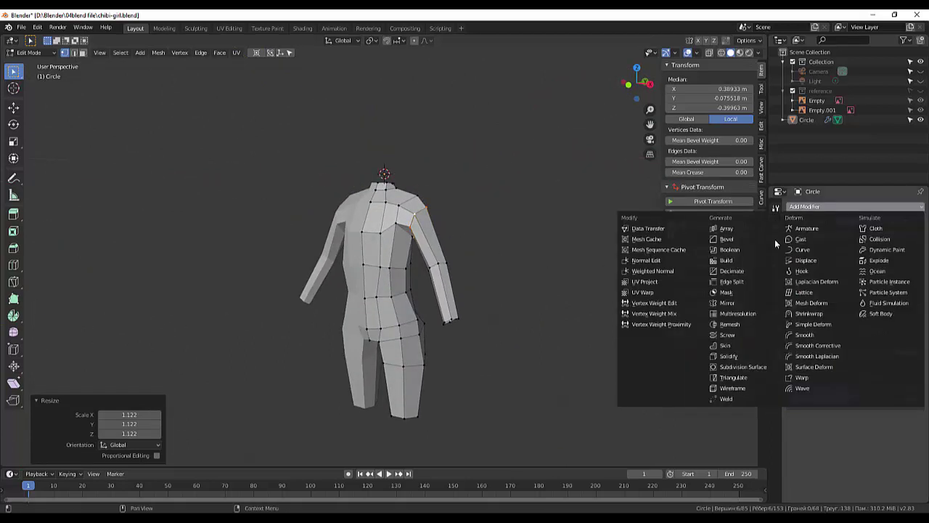
Add a Subdivision Surface modifier to the body and pull one hip vertex into a new position
left_click(732, 366)
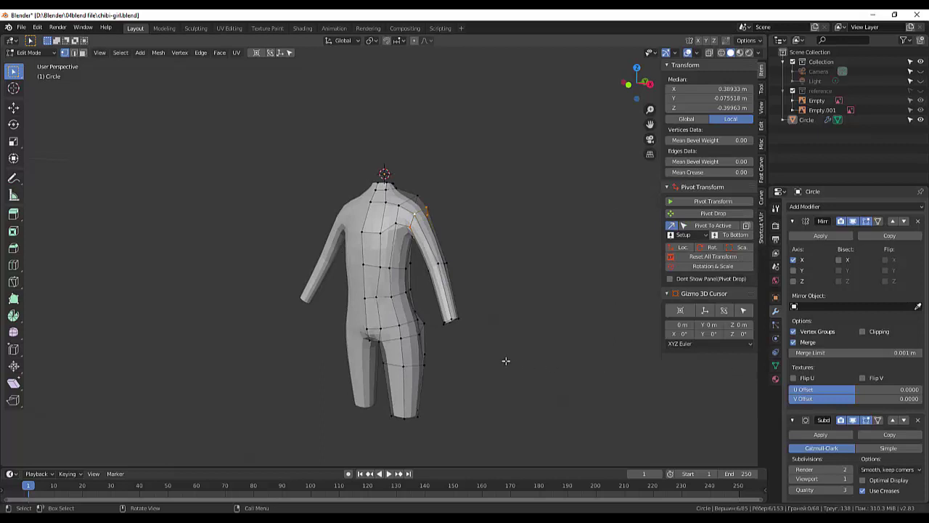
mouse_move(506, 361)
middle_mouse_down()
mouse_move(543, 325)
mouse_move(583, 317)
mouse_move(523, 347)
mouse_move(516, 283)
mouse_move(539, 240)
mouse_move(562, 119)
mouse_move(552, 365)
mouse_move(70, 455)
mouse_move(215, 319)
mouse_move(294, 332)
mouse_move(400, 369)
mouse_move(358, 310)
middle_mouse_up()
left_click(358, 311)
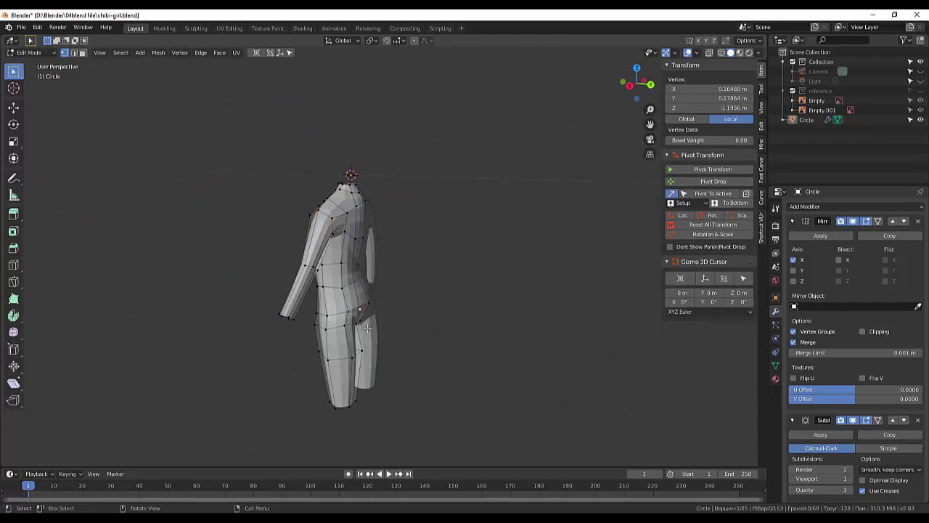
key("g")
left_click(371, 329)
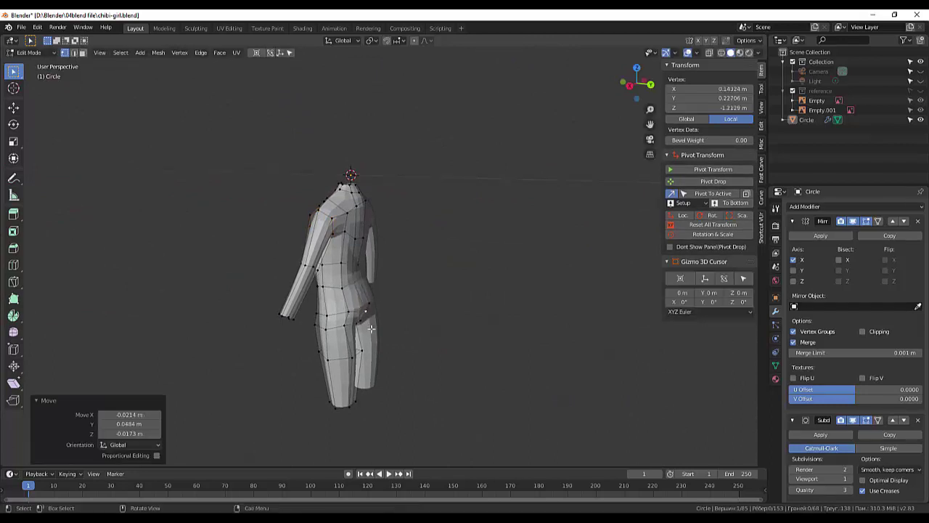
Reposition a second hip vertex, adjusting it twice from the front view
left_click(349, 314)
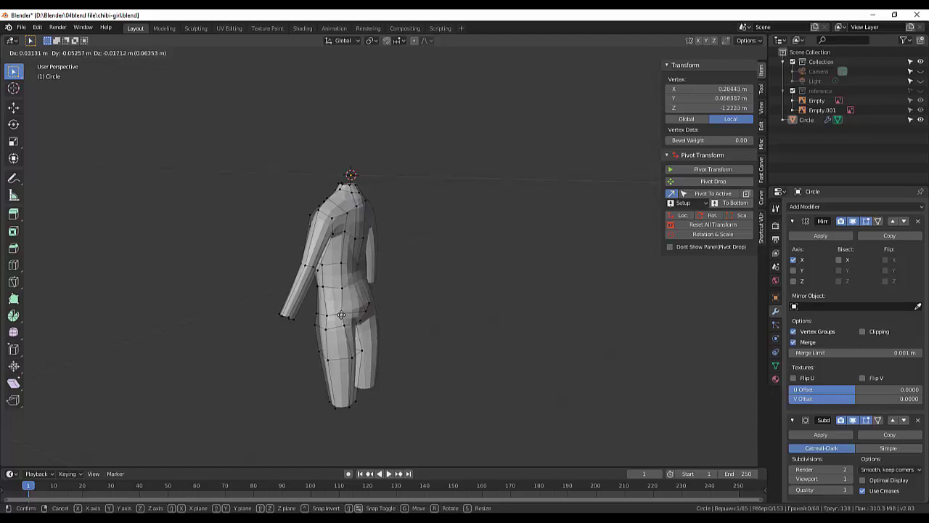
left_click(342, 315)
mouse_move(501, 312)
middle_mouse_down()
mouse_move(438, 246)
mouse_move(432, 306)
middle_mouse_up()
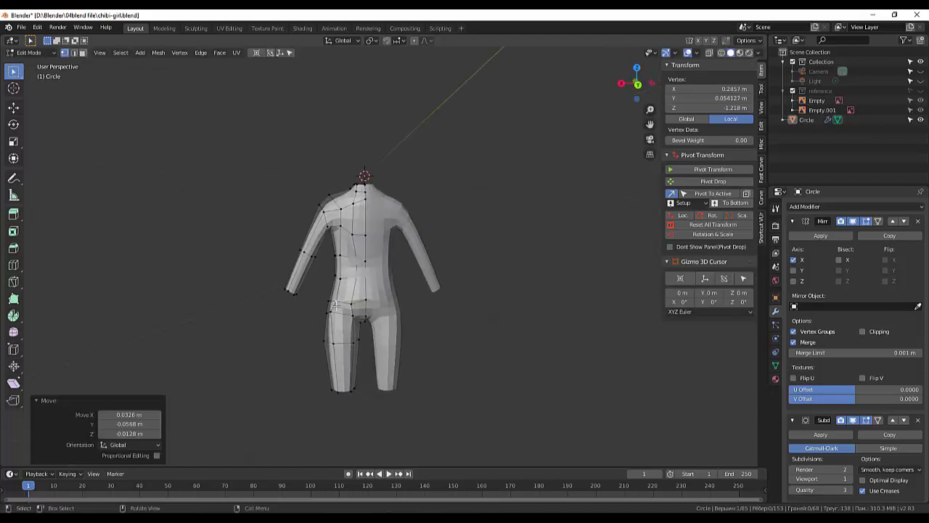
key("g")
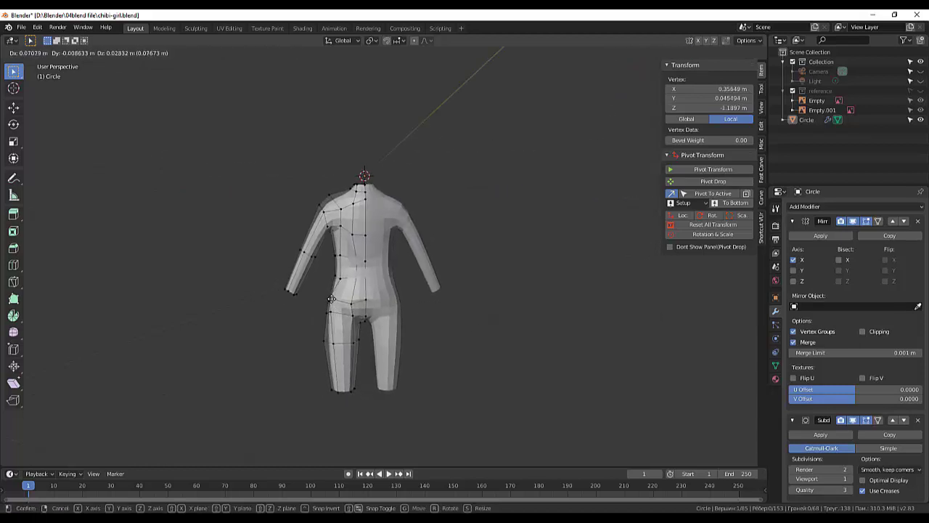
left_click(331, 298)
key("g")
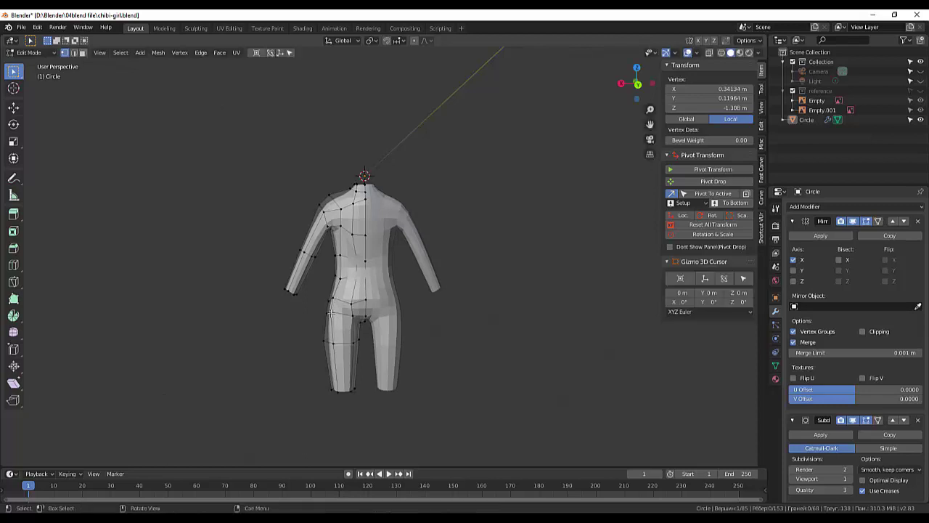
left_click(332, 317)
Nudge three waist vertices slightly to refine the body's side contour
left_click(353, 320)
key("g")
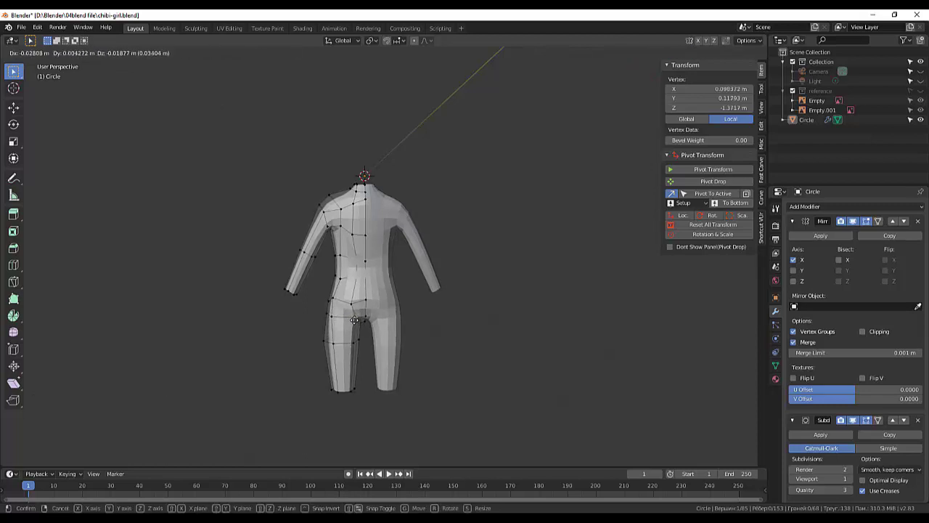
left_click(351, 313)
left_click(352, 304)
key("g")
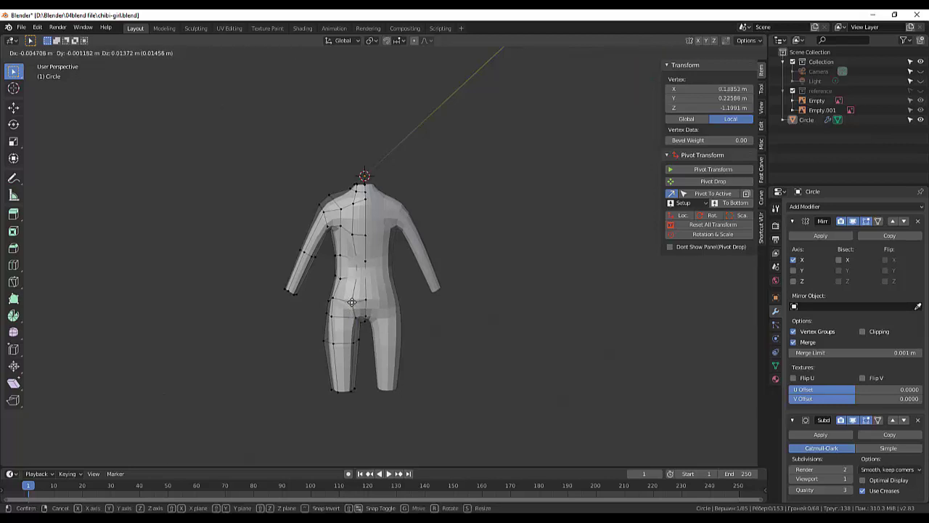
left_click(342, 284)
left_click(336, 274)
key("g")
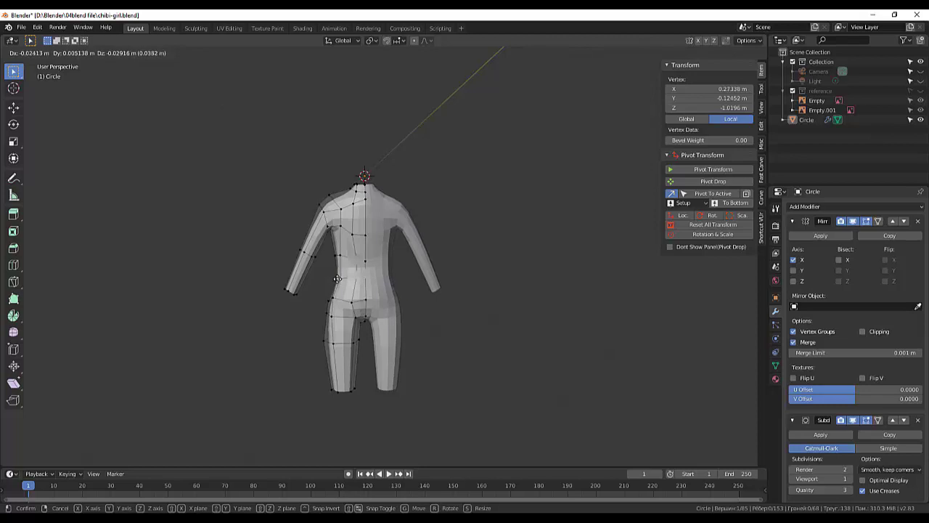
left_click(337, 279)
Redo the waist-side vertex move lower, about 0.0147 m further out, then deselect everything
key("ctrl+z")
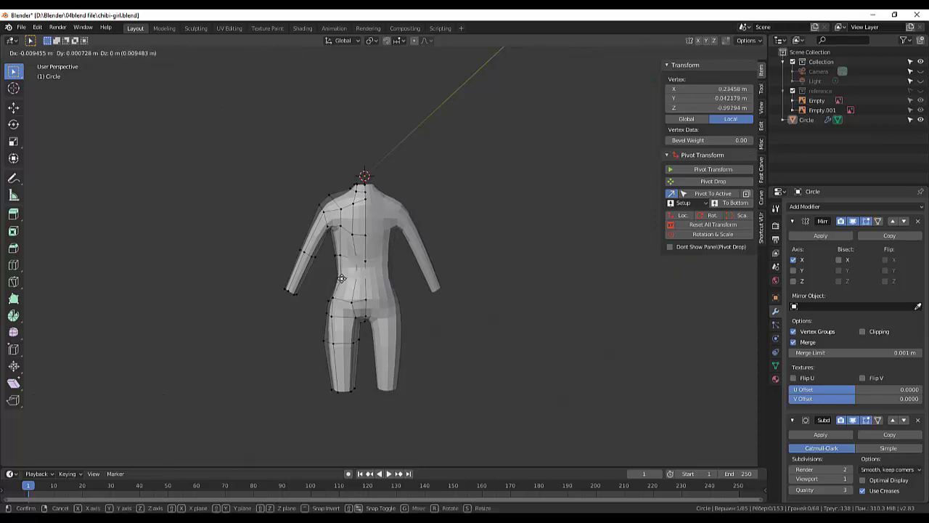
key("ctrl+shift+z")
key("ctrl+z")
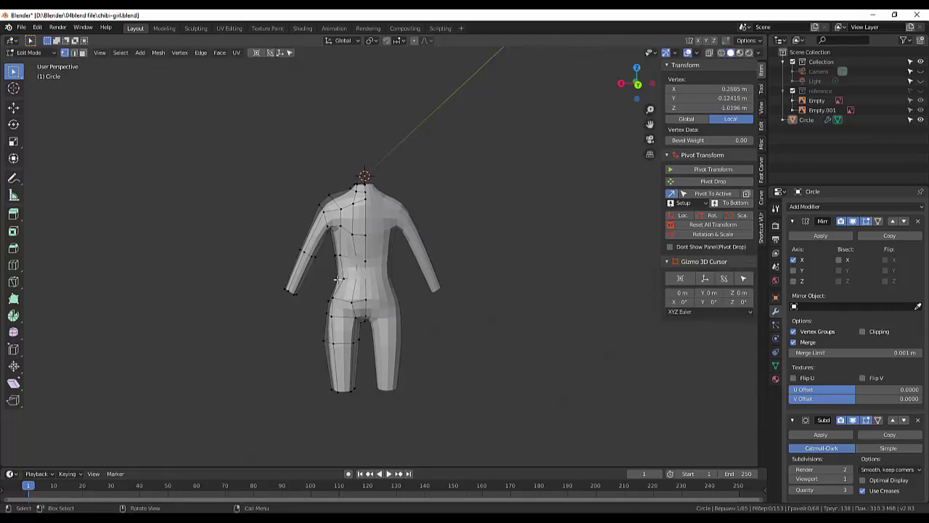
key("g")
left_click(338, 296)
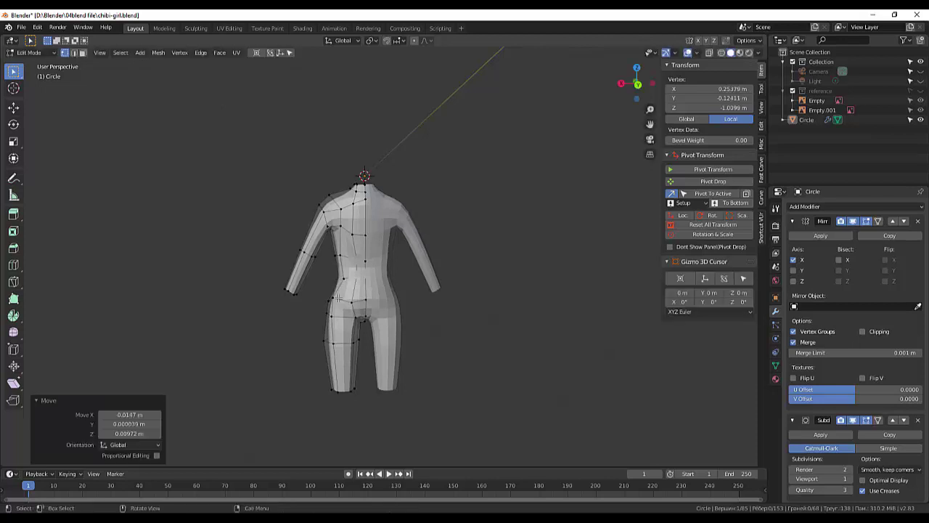
left_click(435, 331)
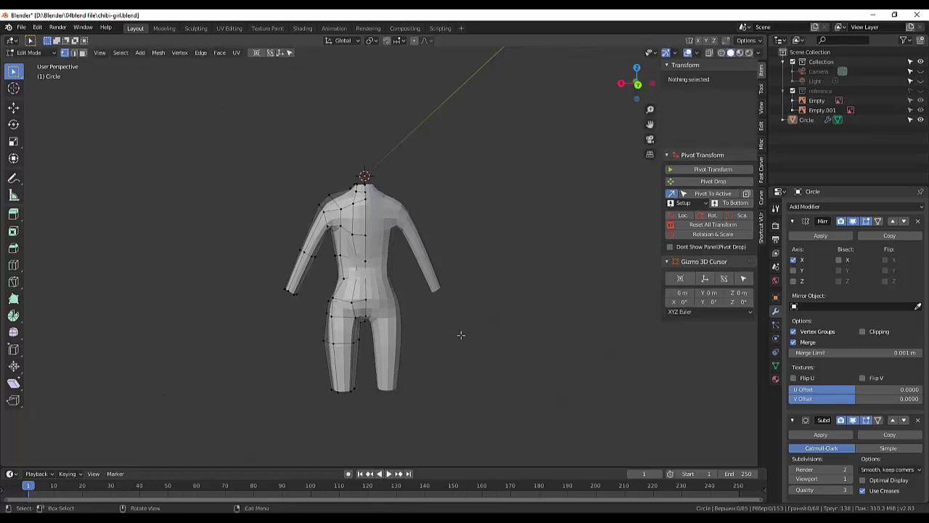
mouse_move(471, 332)
middle_mouse_down()
mouse_move(684, 328)
mouse_move(651, 328)
mouse_move(674, 327)
mouse_move(636, 348)
mouse_move(622, 343)
middle_mouse_up()
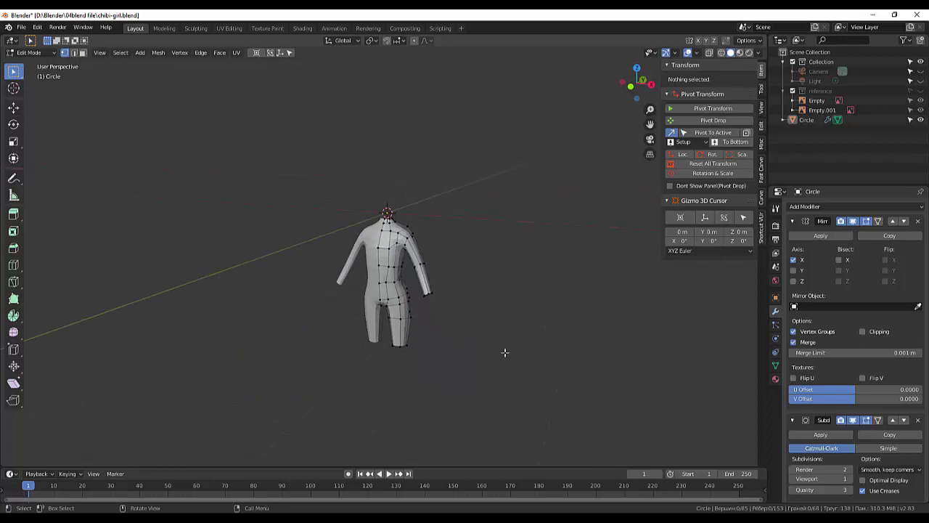